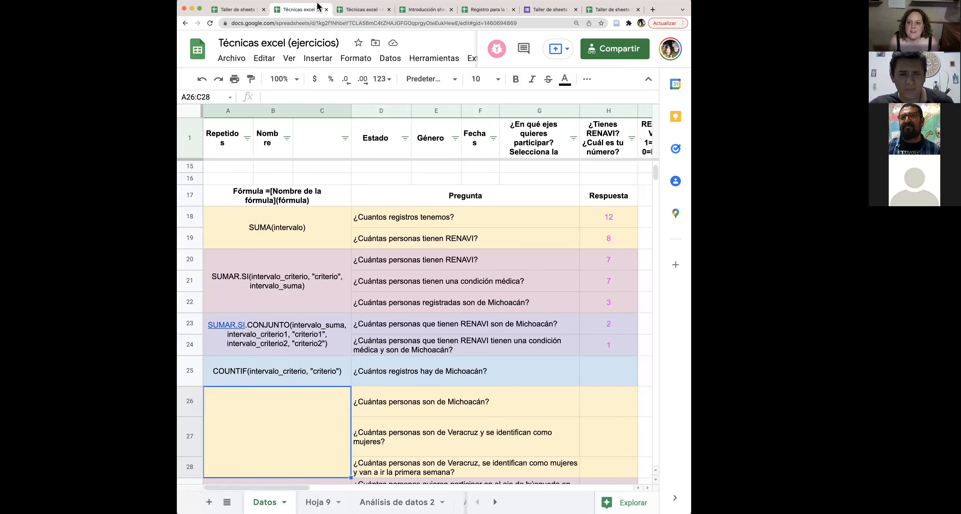
Widen the browser window to show the extra exercises beside the question table on the Datos sheet
scroll(398, 277, up, 5)
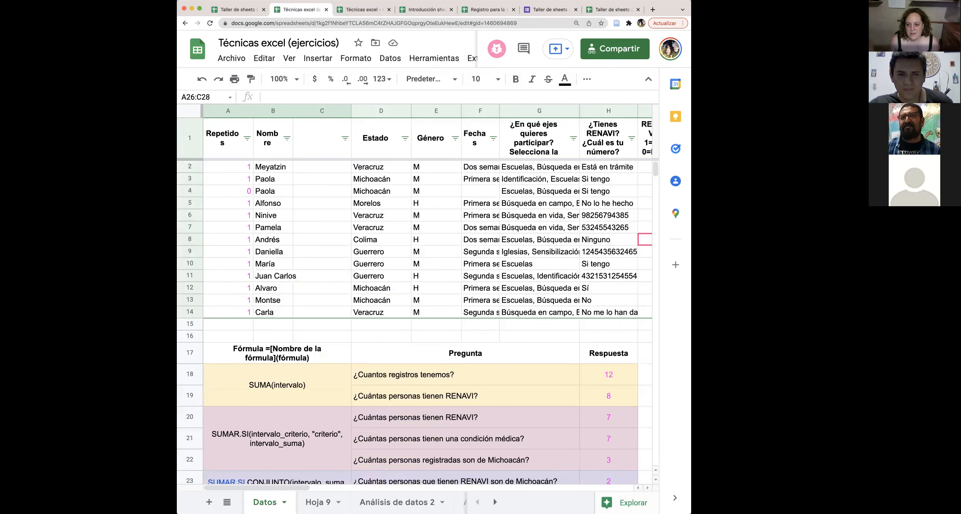
drag(691, 305, 780, 305)
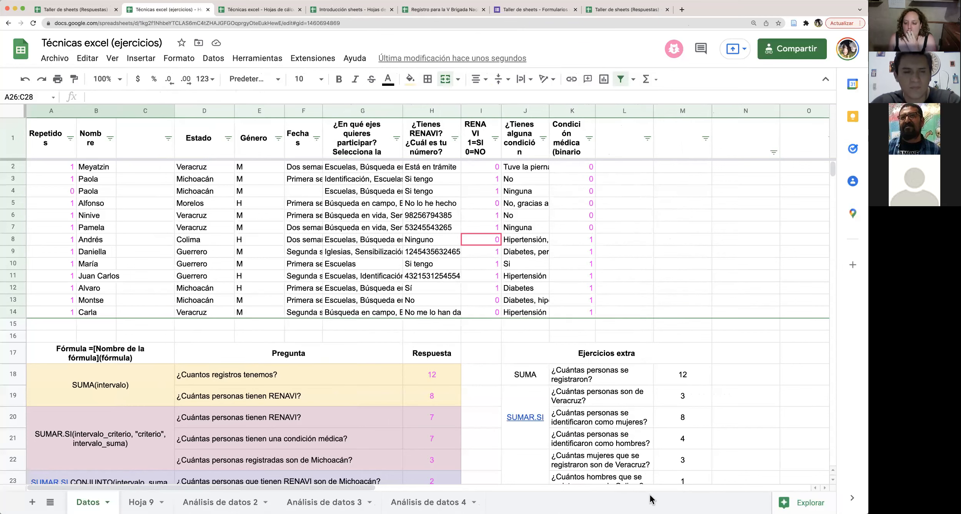
scroll(592, 413, down, 5)
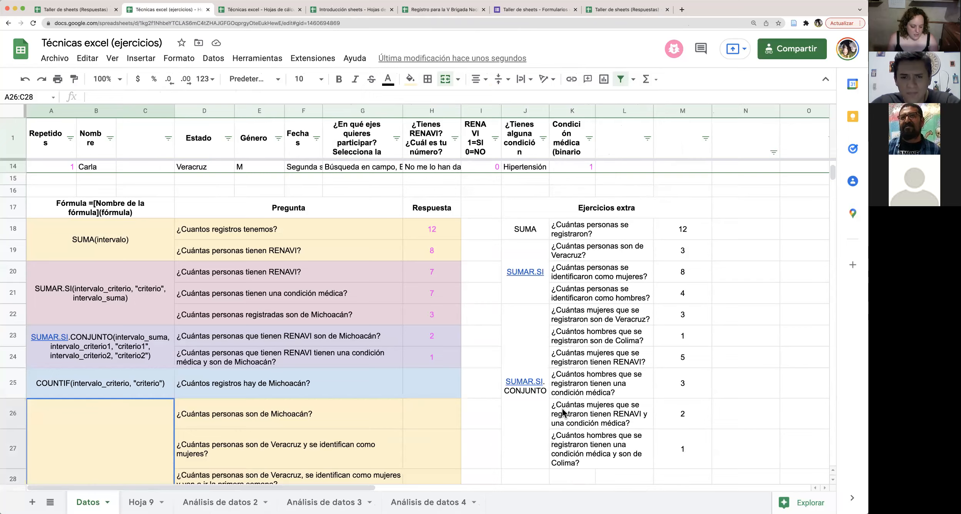
scroll(562, 412, down, 3)
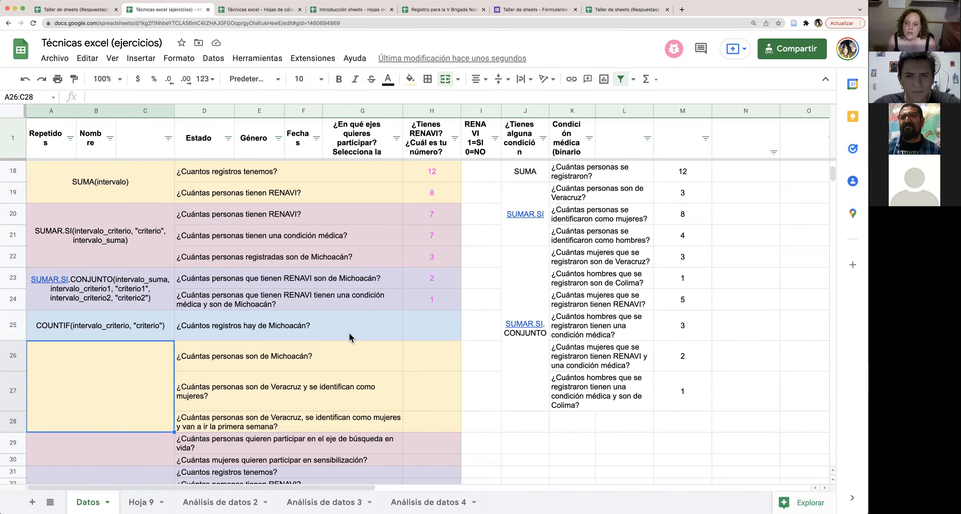
scroll(350, 333, up, 5)
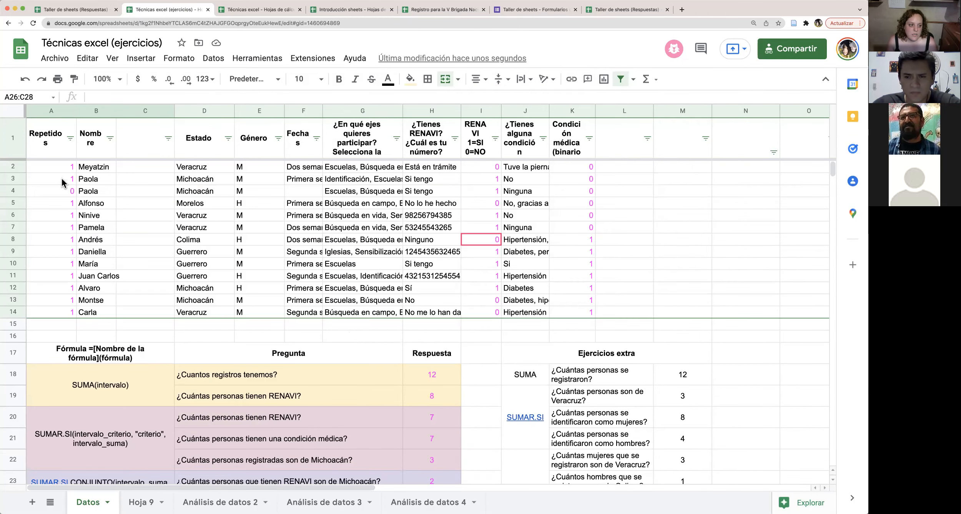
Rename the column header in A1 as Estado
click(46, 138)
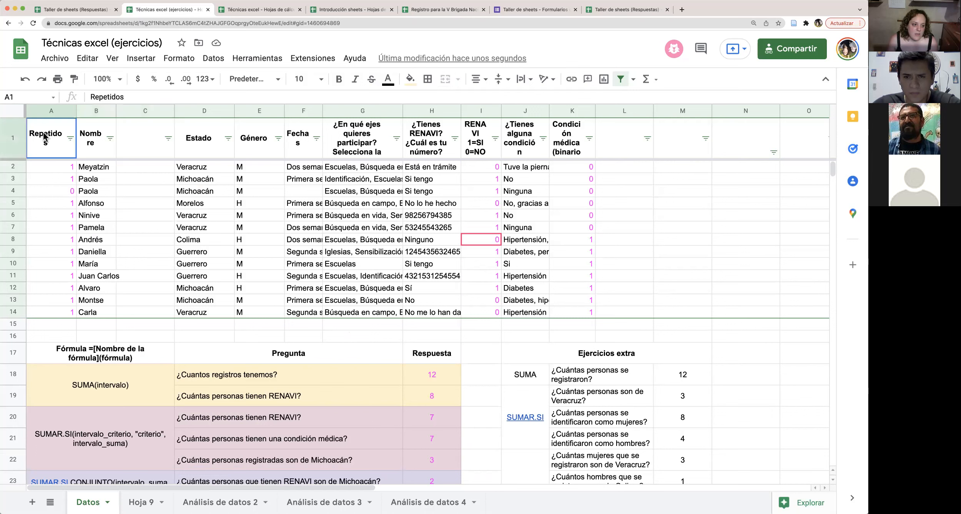
double_click(47, 139)
double_click(48, 123)
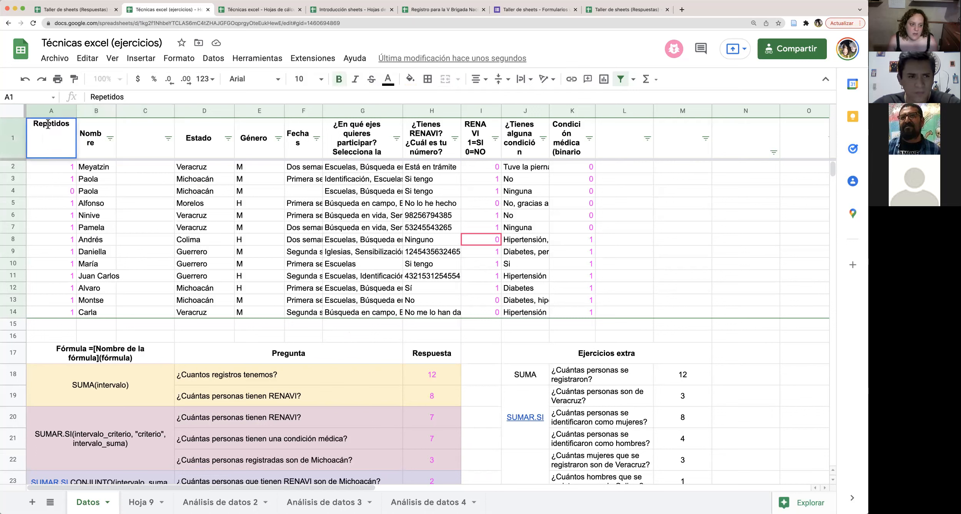
text(Estado)
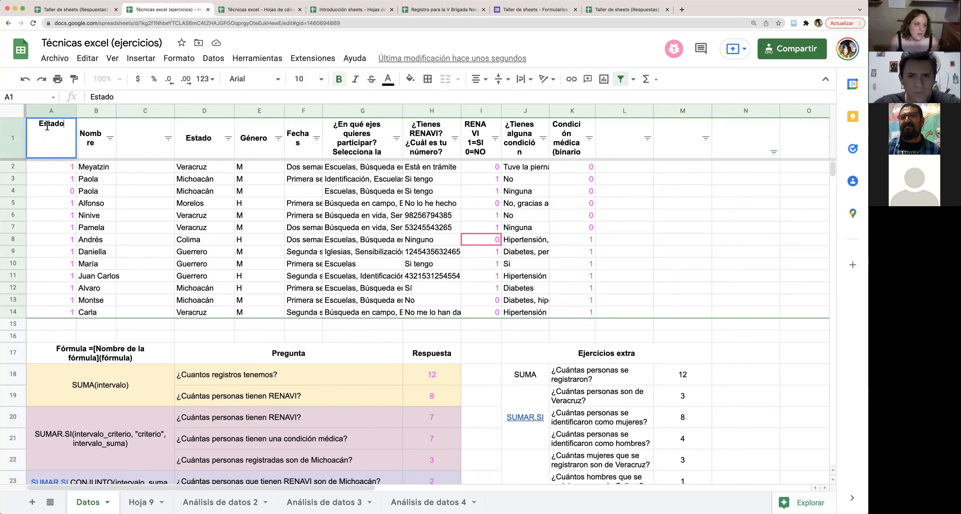
click(44, 206)
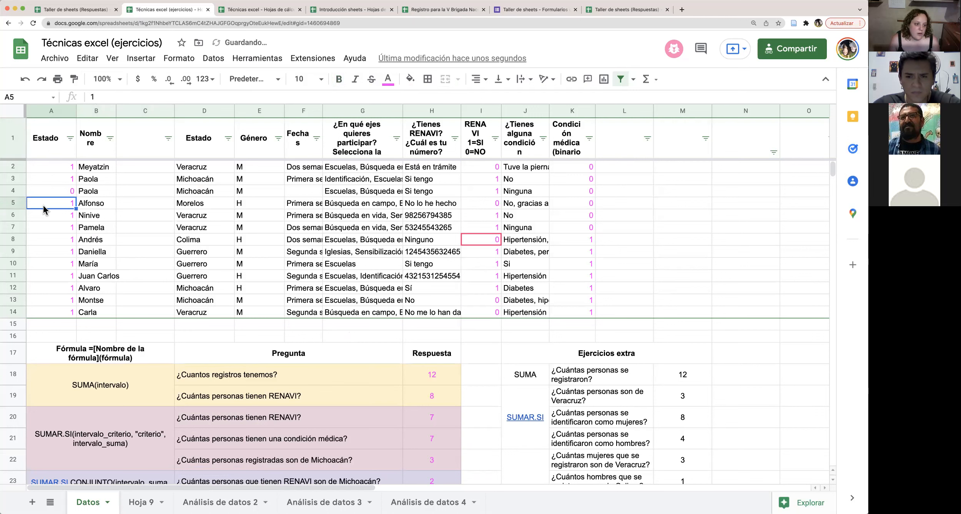
Try the value 2 in cell A3 and set it back to 1
click(47, 181)
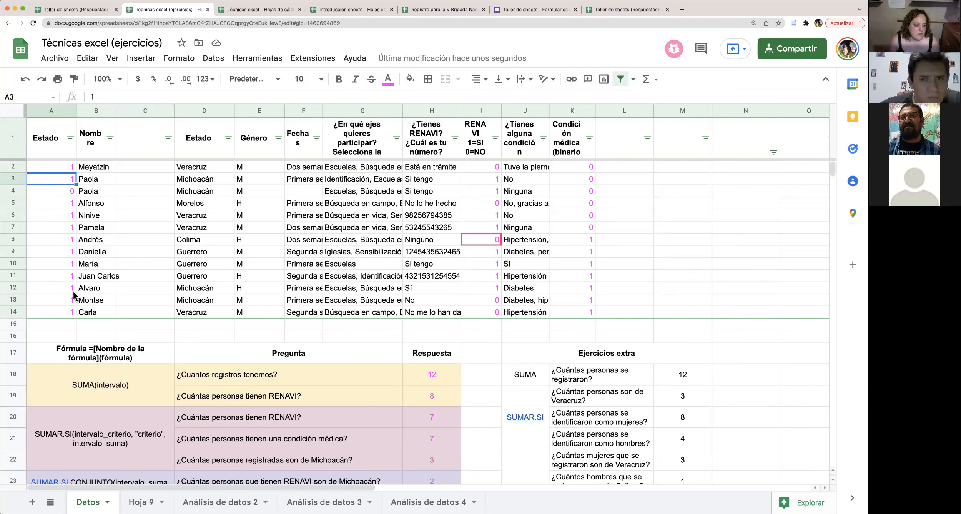
text(2)
click(47, 216)
click(55, 178)
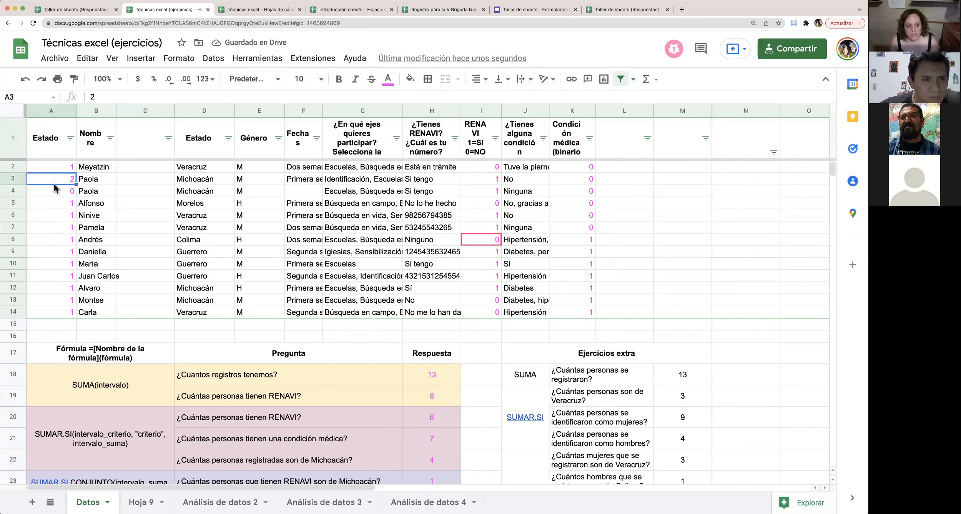
text(1)
key(Return)
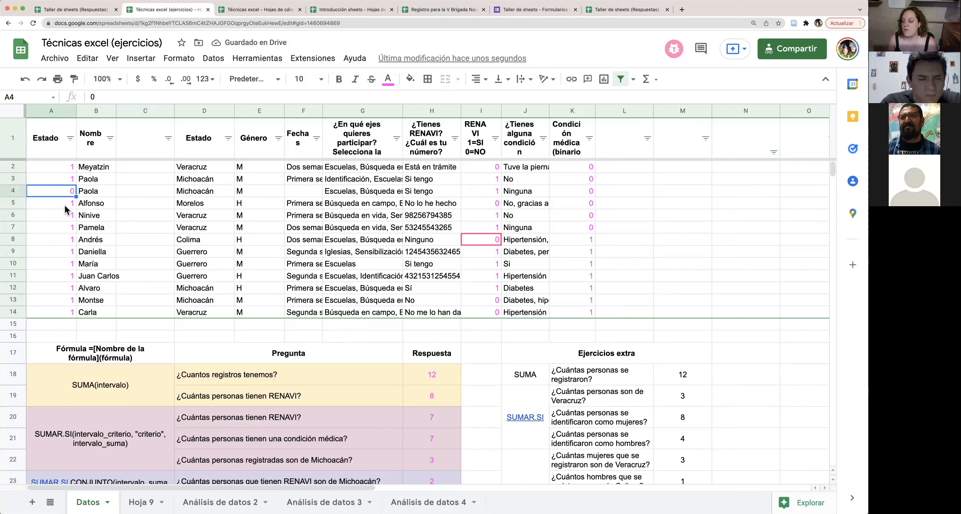
Replace the function name COUNTIF with CONTAR.SI in the formula description in A25, keeping (intervalo_criterio, "criterio")
scroll(182, 261, right, 10)
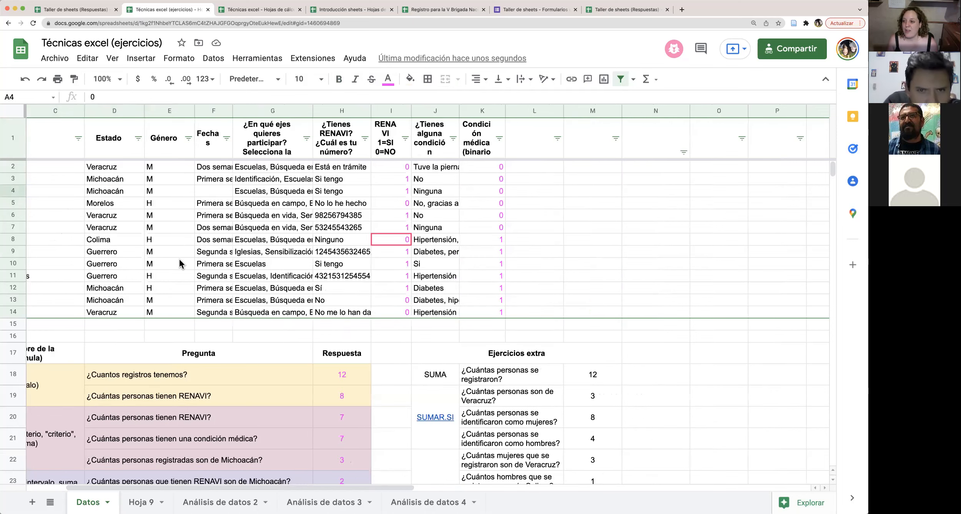
scroll(175, 238, left, 10)
scroll(247, 272, down, 3)
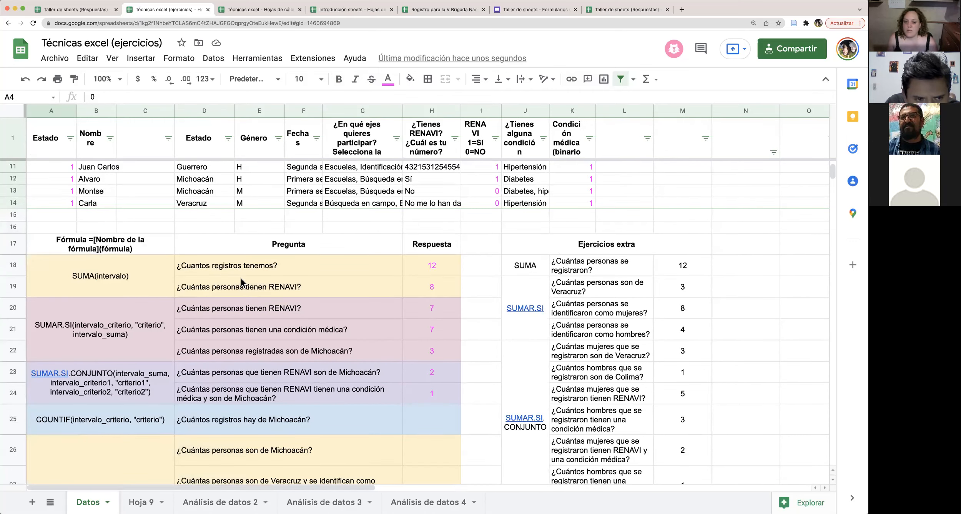
scroll(246, 276, down, 3)
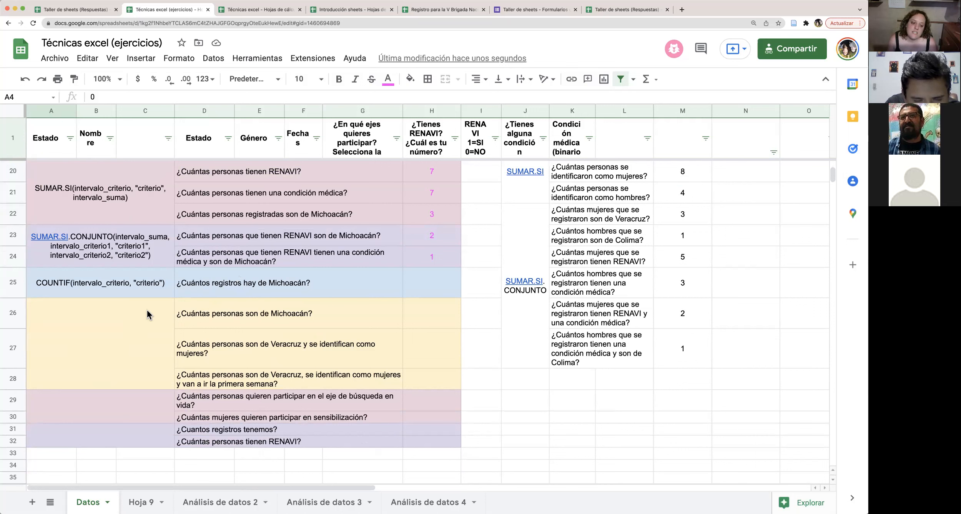
click(102, 285)
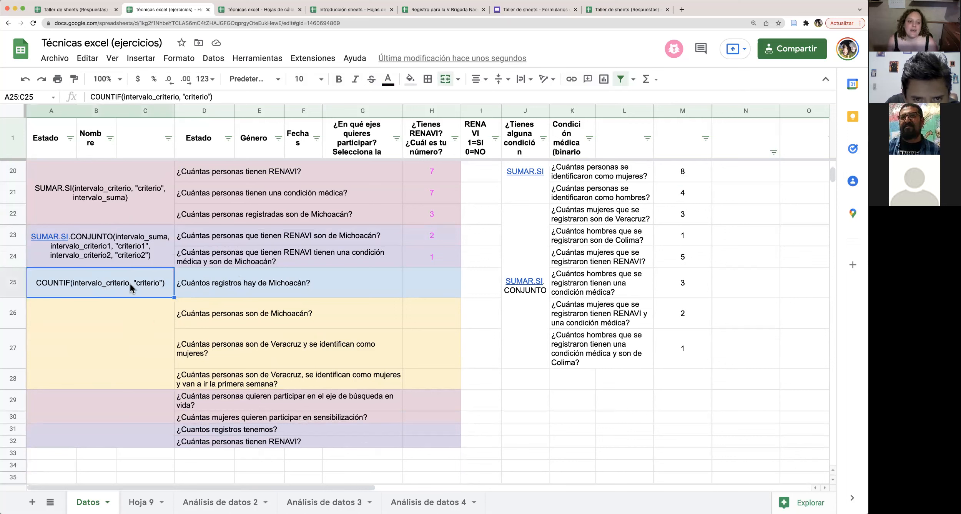
double_click(128, 281)
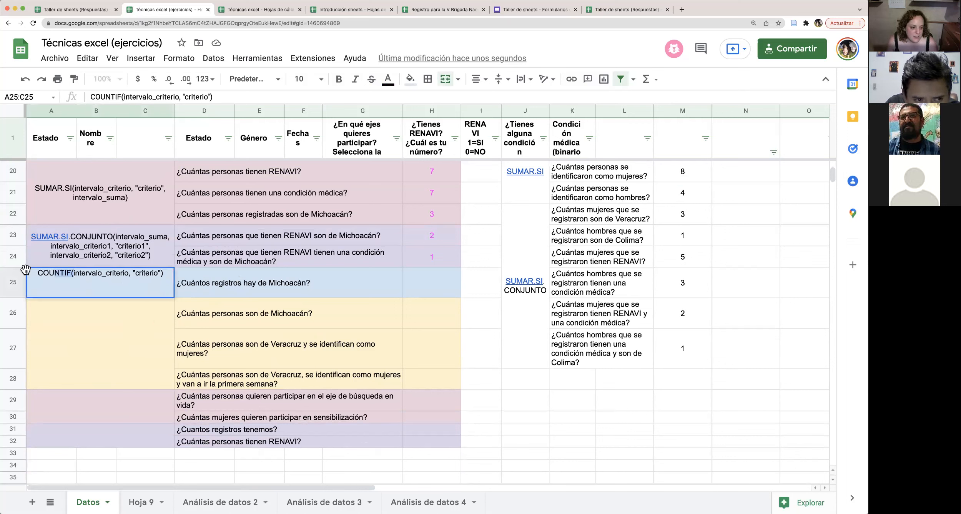
drag(26, 270, 31, 271)
key(BackSpace)
text(CONTAR)
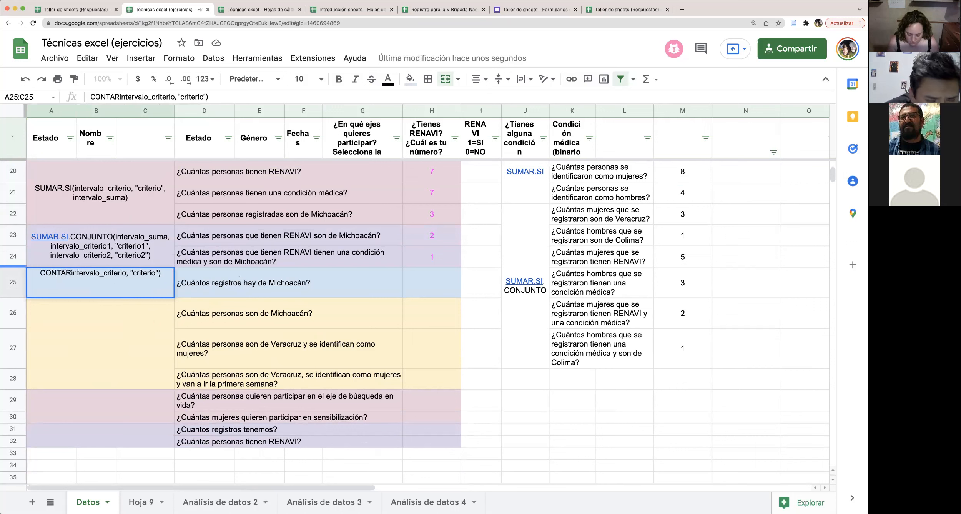
text(.S)
key(BackSpace)
key(BackSpace)
text(.SI)
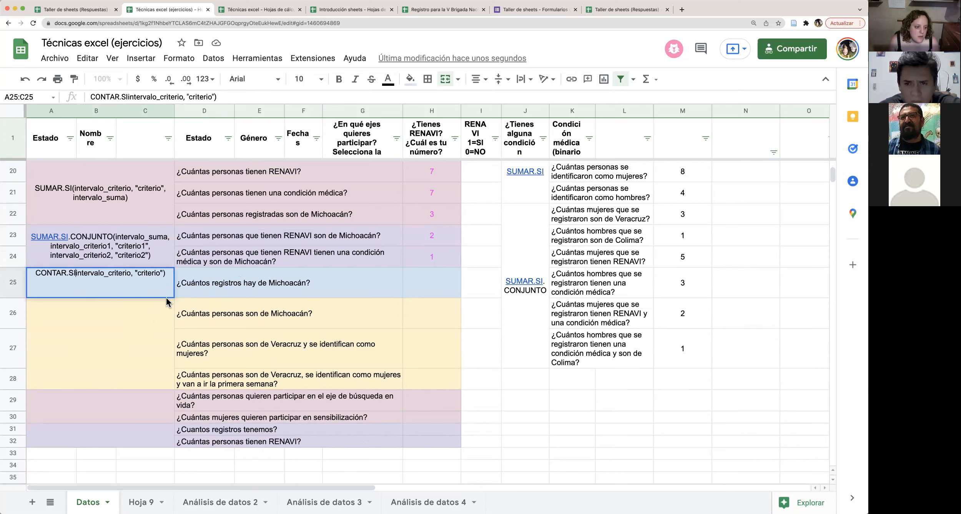
text(()
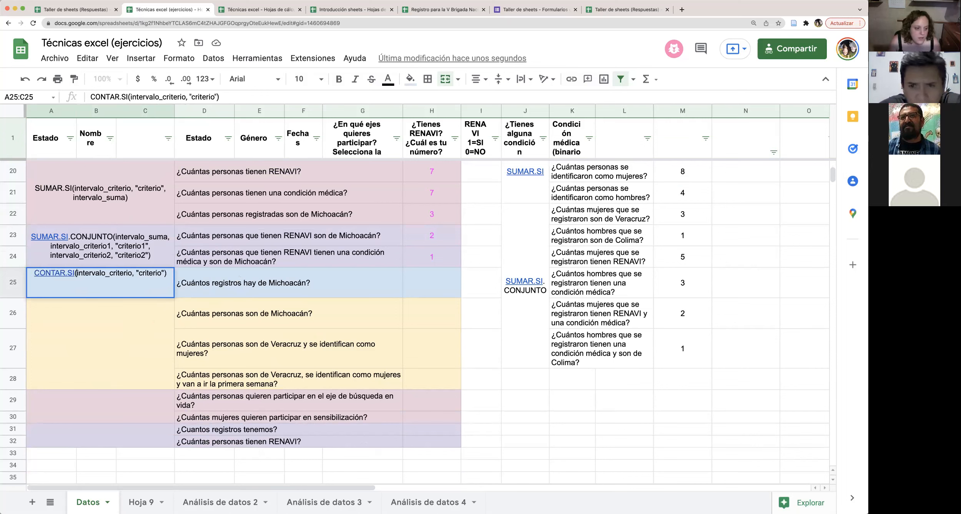
click(266, 272)
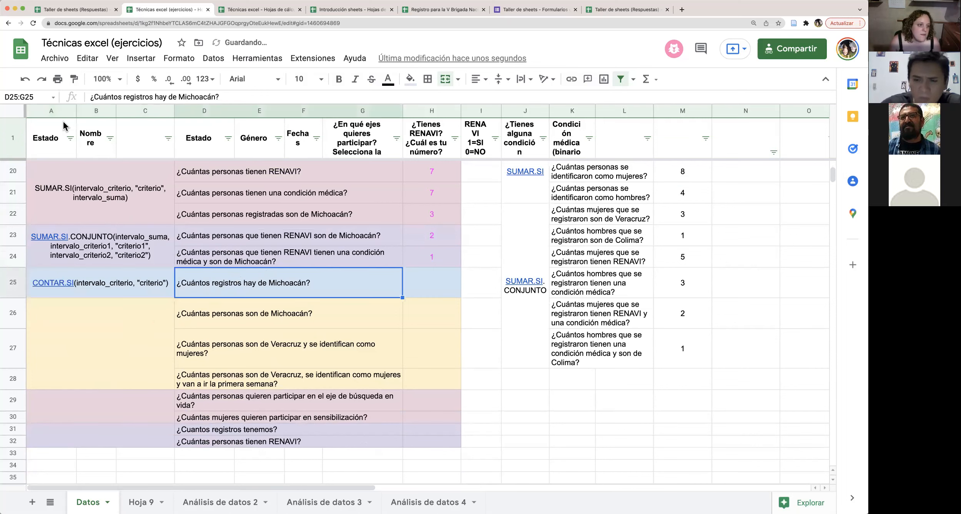
Check the option for English function names in the spreadsheet's general settings and leave without saving
click(59, 61)
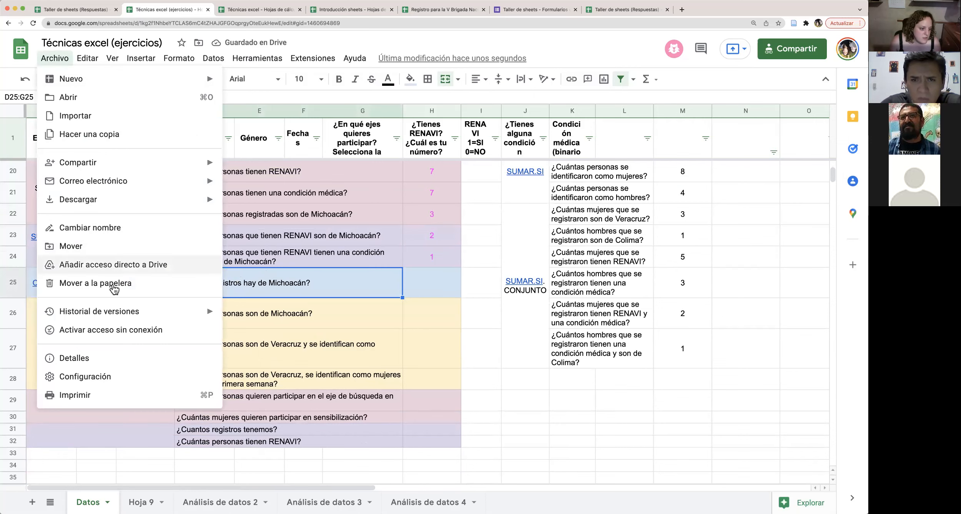
click(114, 374)
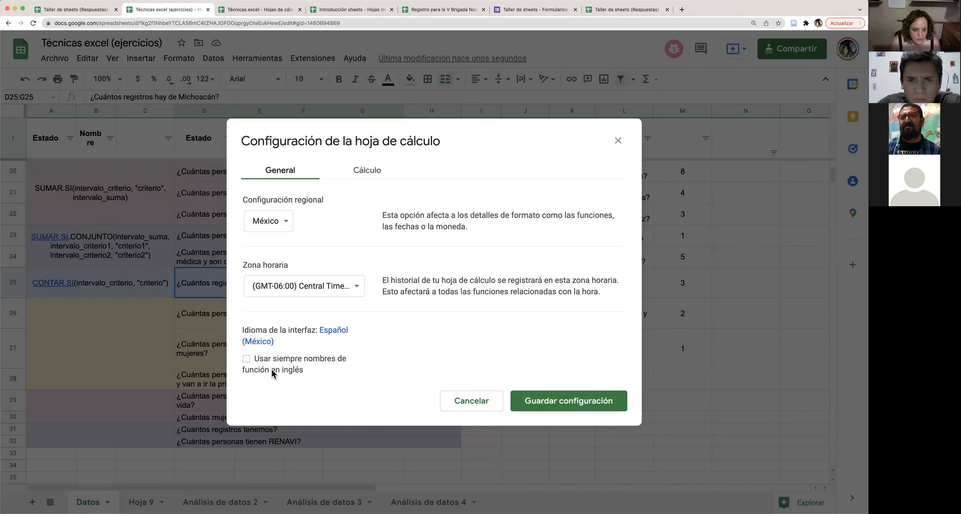
click(486, 401)
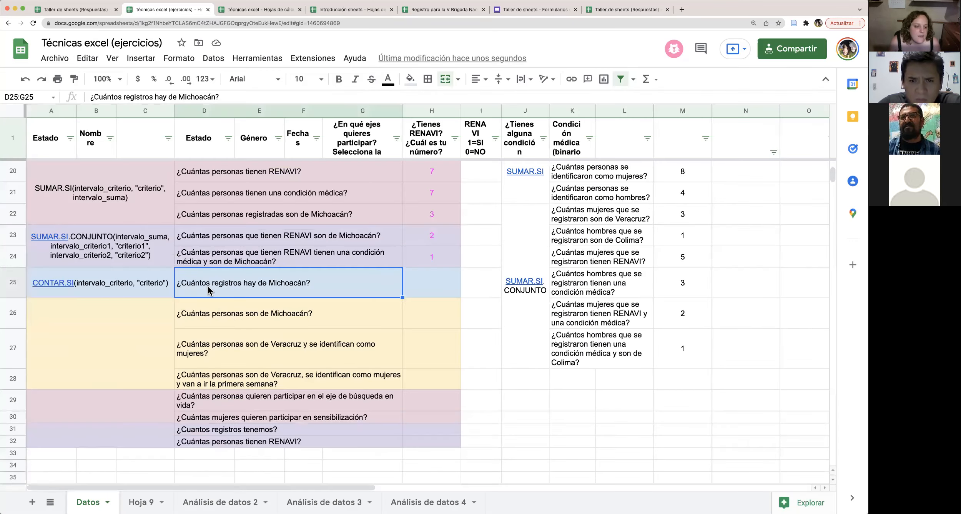
Examine the CONTAR.SI syntax in A25, the state range D2:D14 and the Michoacán entry in D3
click(138, 286)
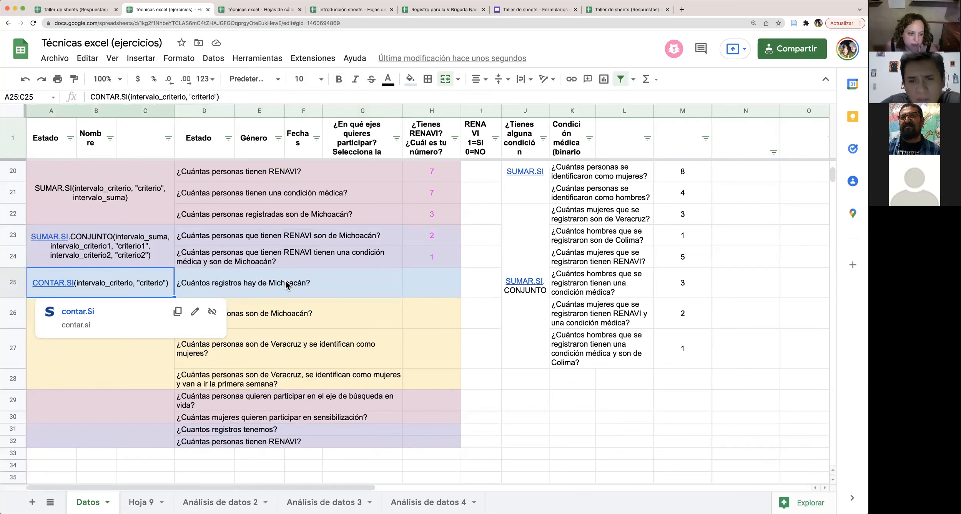
scroll(286, 283, up, 6)
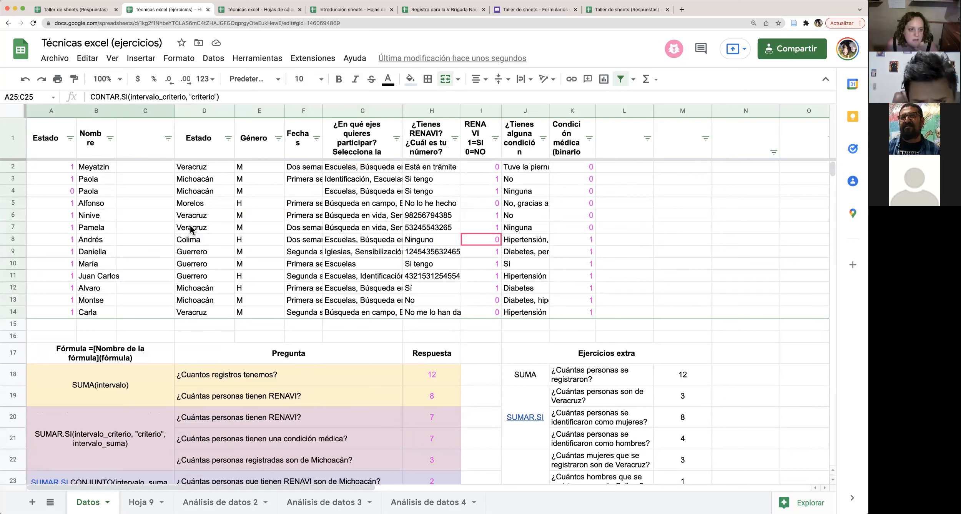
drag(105, 168, 99, 252)
drag(204, 167, 203, 311)
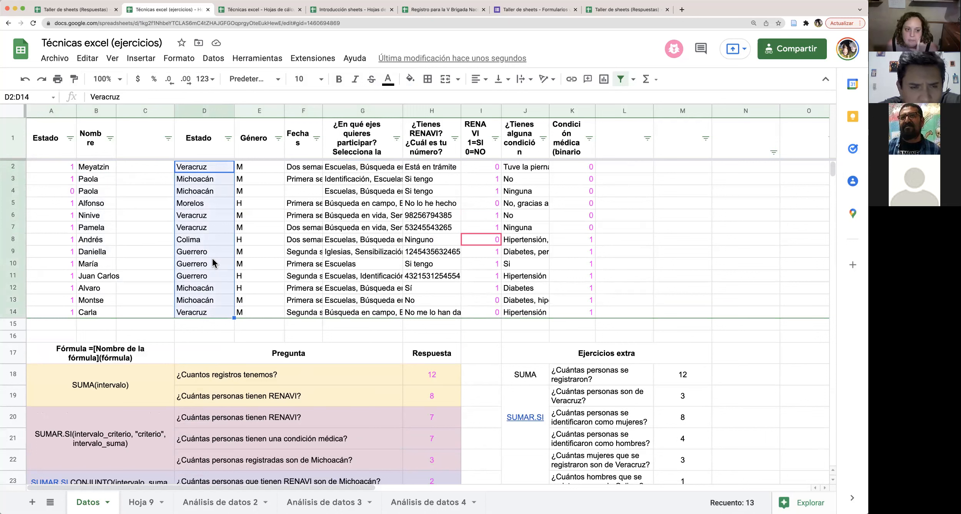
click(214, 181)
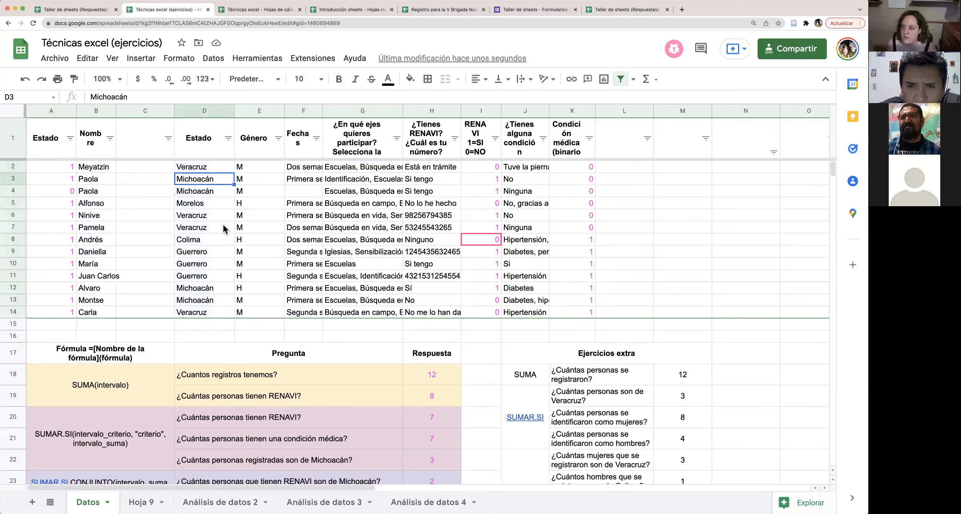
Answer how many records are from Michoacán by entering =CONTAR.SI(D2:D14,"Michoacán") in H25
scroll(322, 327, down, 5)
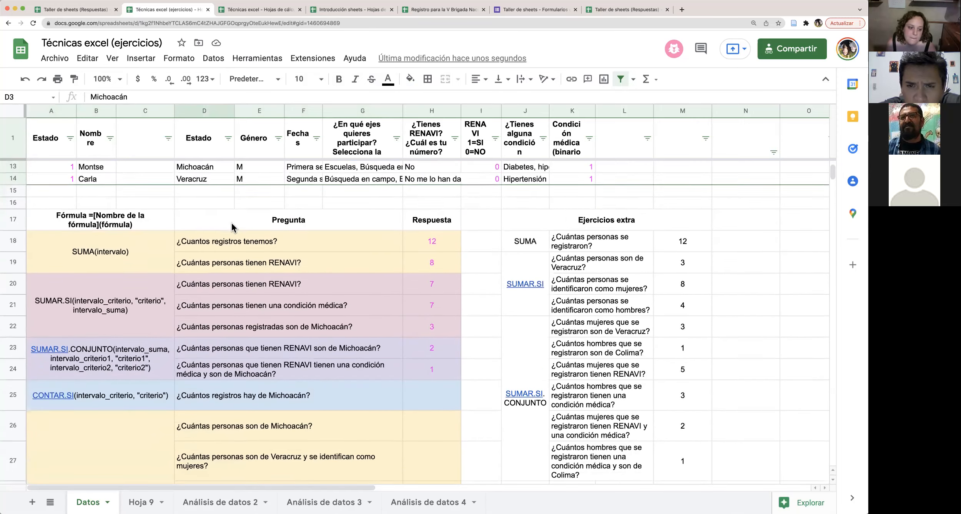
click(430, 381)
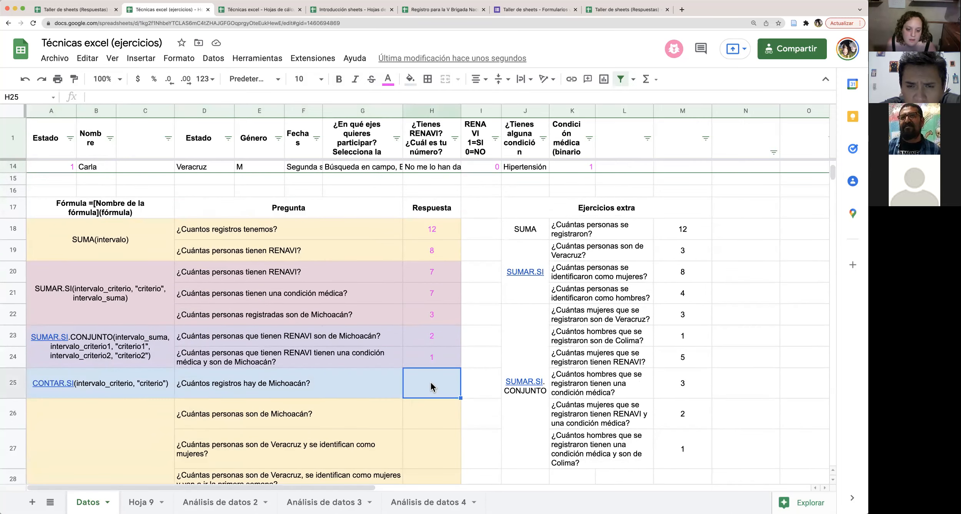
double_click(430, 381)
text(=)
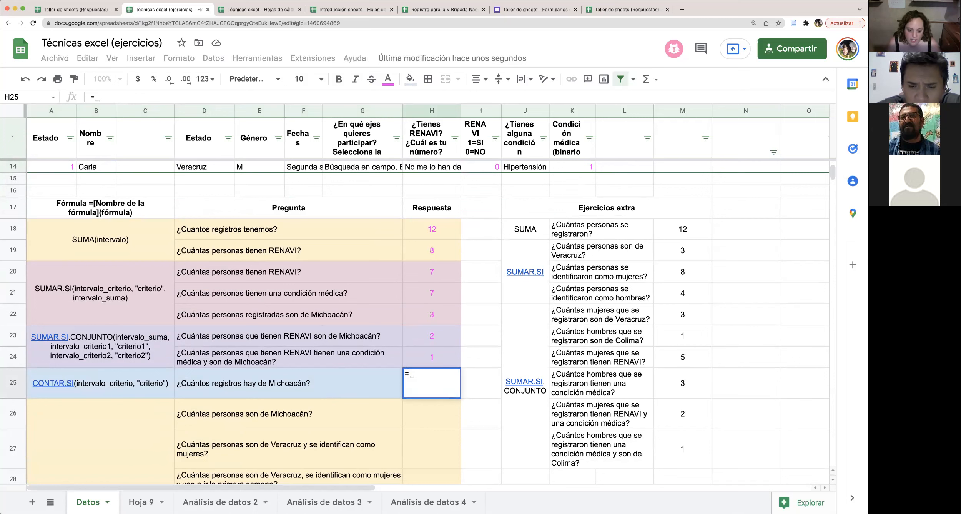
text(CONTAR)
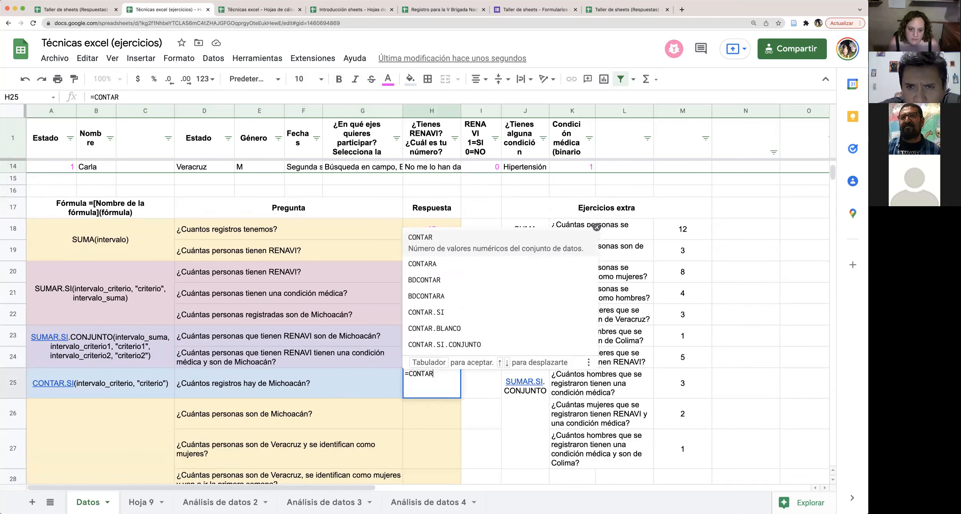
click(438, 307)
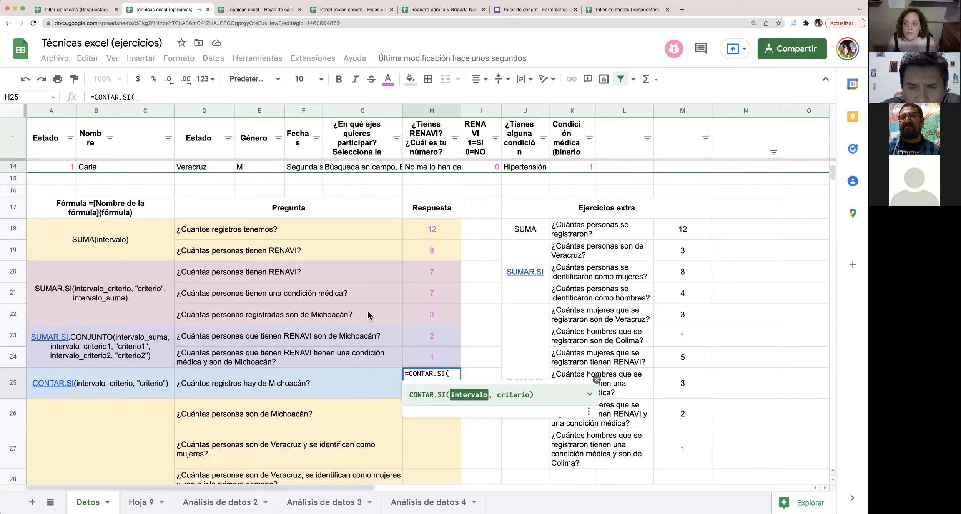
scroll(367, 314, up, 5)
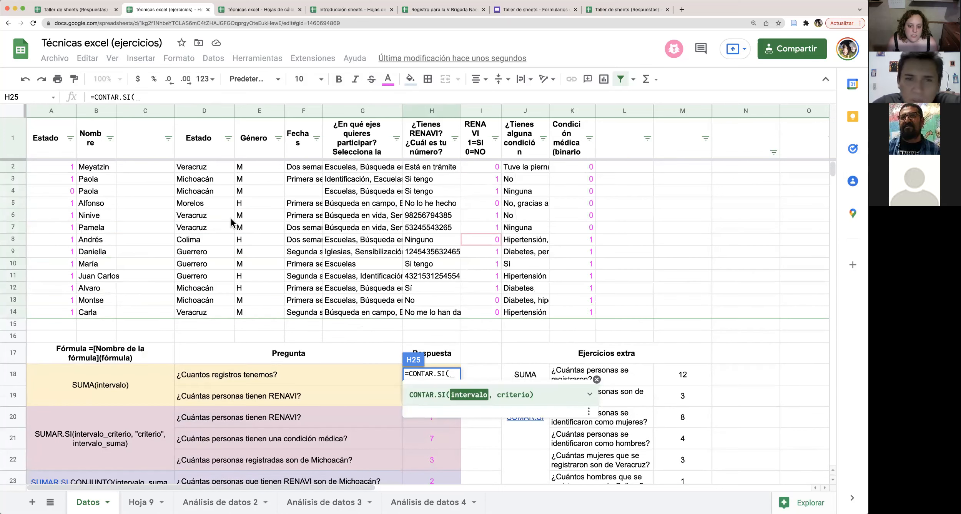
drag(202, 168, 207, 311)
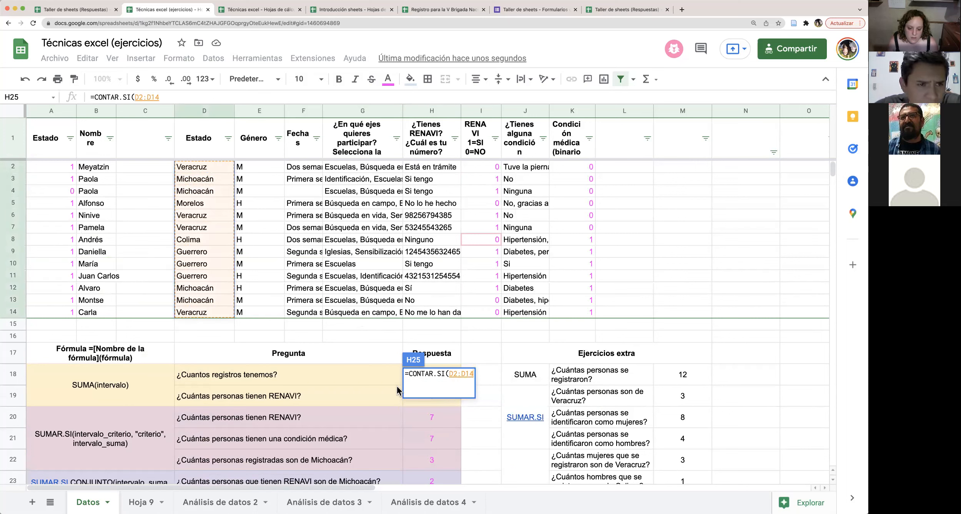
text(,)
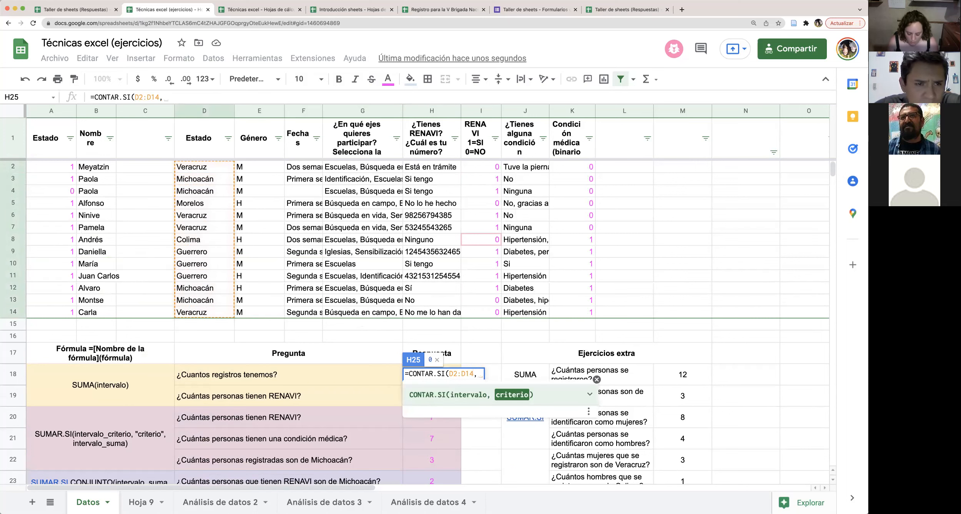
text("Michoacán)
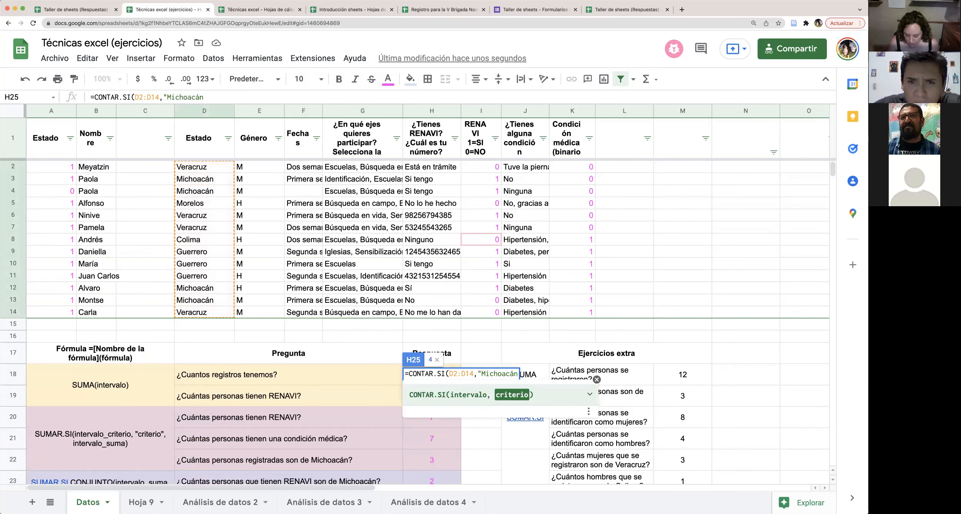
text("))
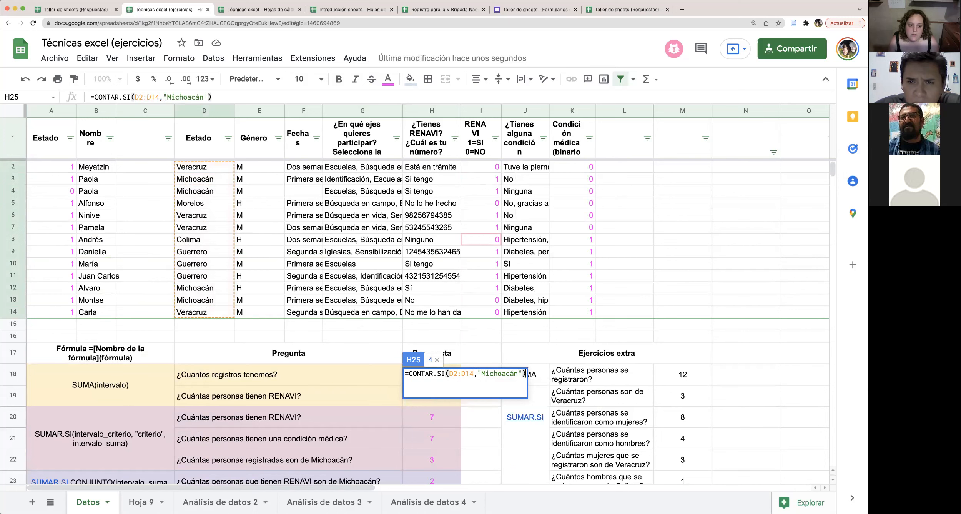
key(Return)
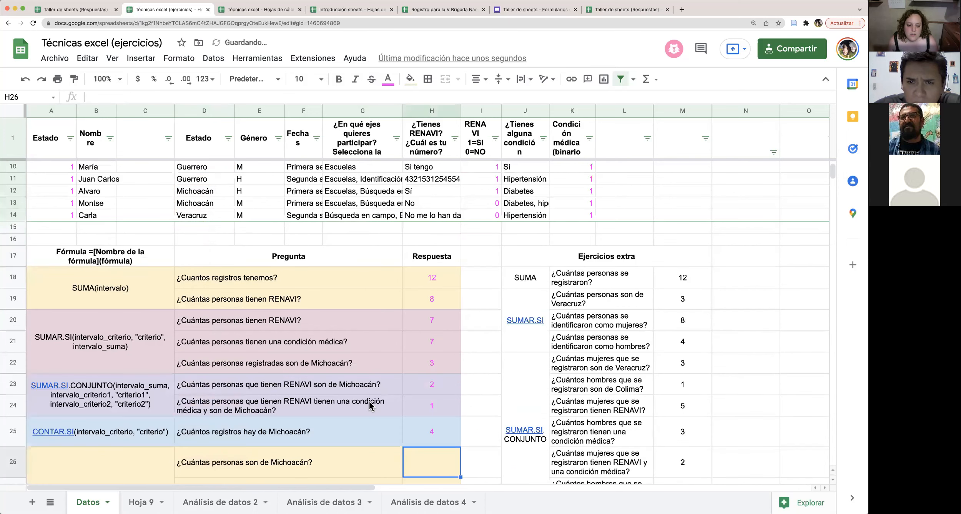
Review the H25 formula against the data, examining its interval D2:D14 and its criterion "Michoacán"
click(329, 432)
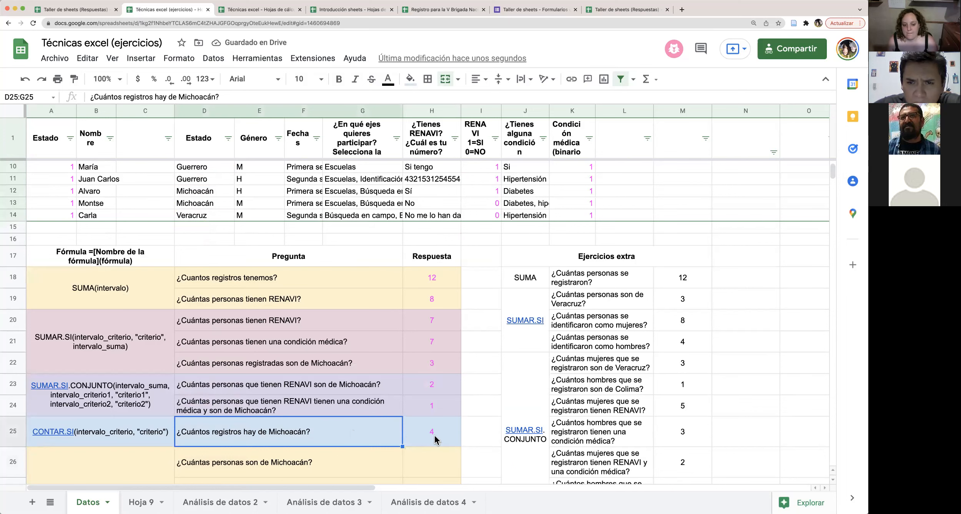
scroll(340, 411, up, 4)
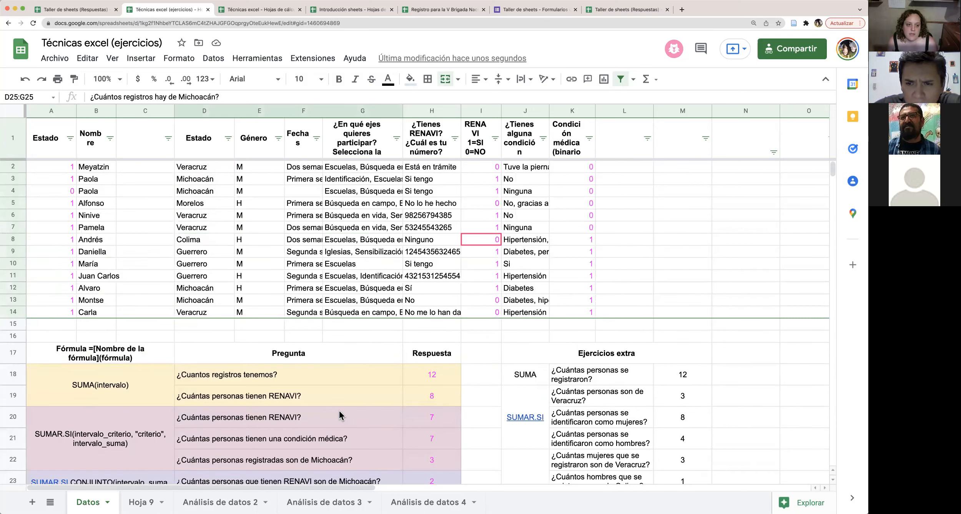
scroll(398, 396, down, 3)
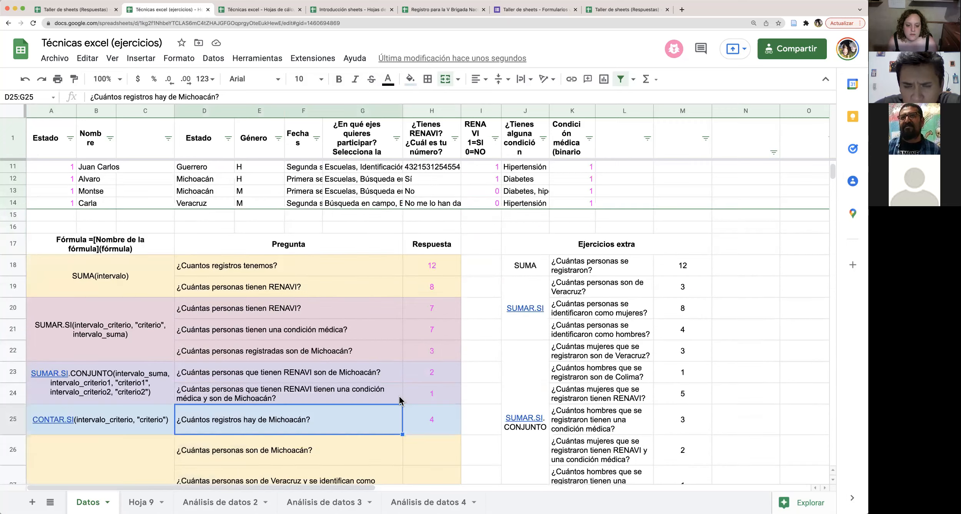
double_click(429, 422)
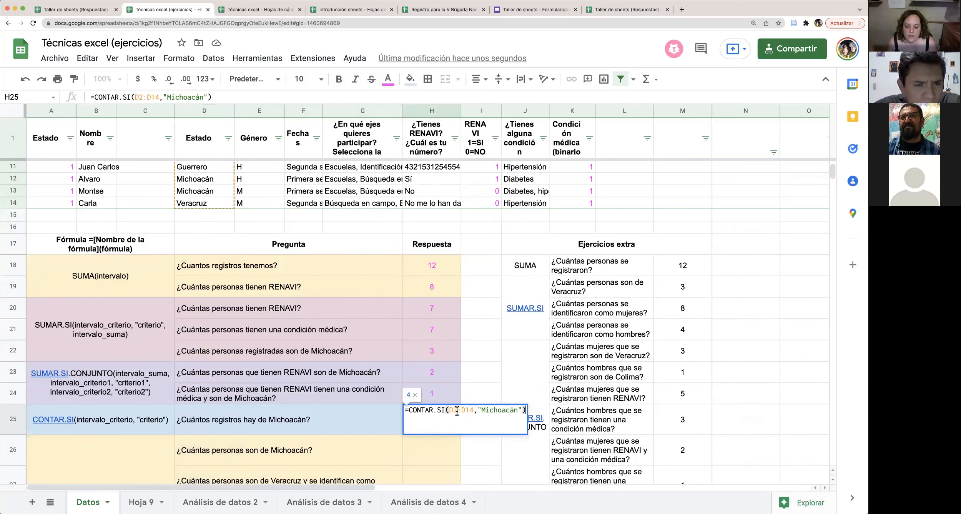
drag(450, 409, 473, 409)
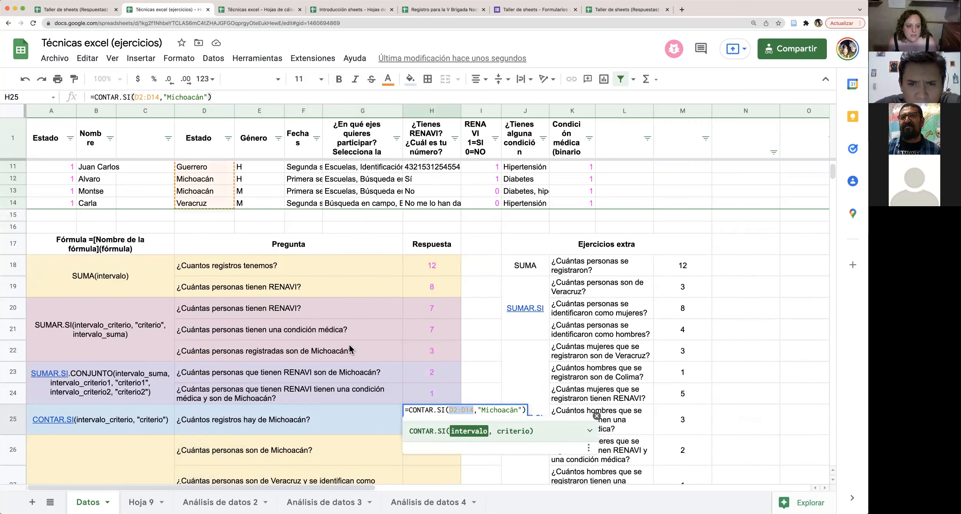
scroll(350, 344, up, 3)
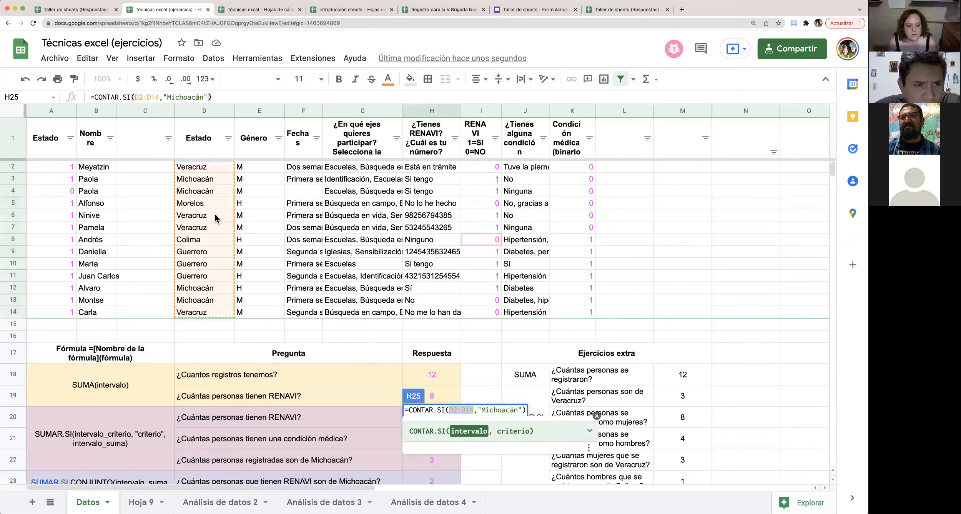
drag(478, 409, 522, 412)
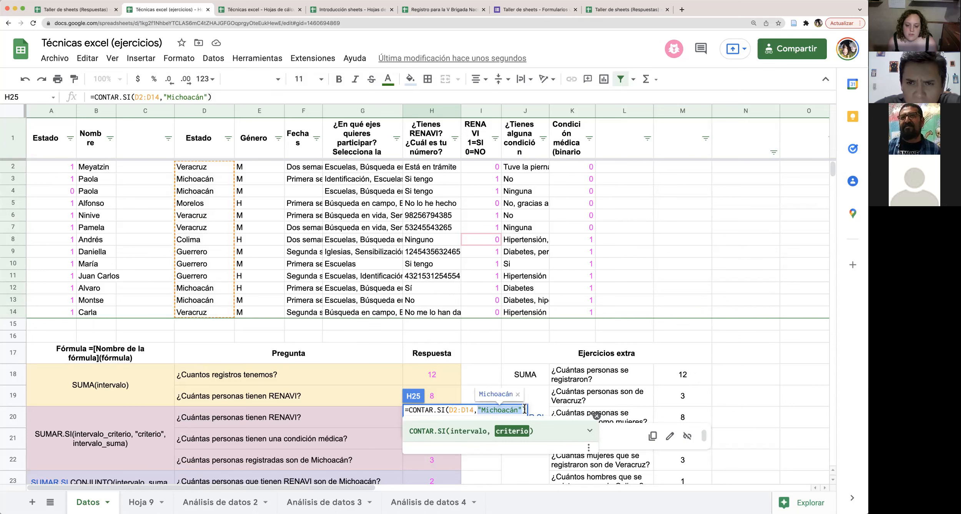
key(Return)
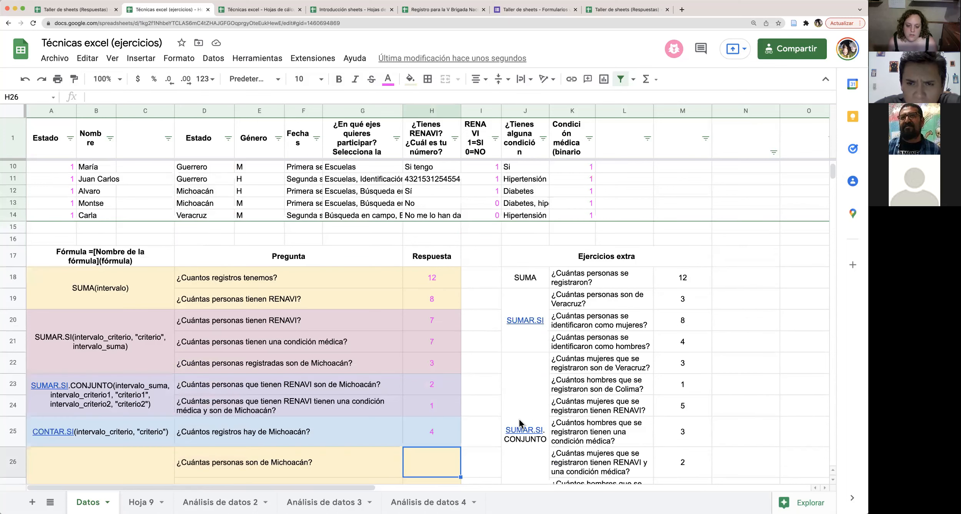
Compare the question about Michoacán records in row 25 with the formula behind its answer in H25
click(422, 438)
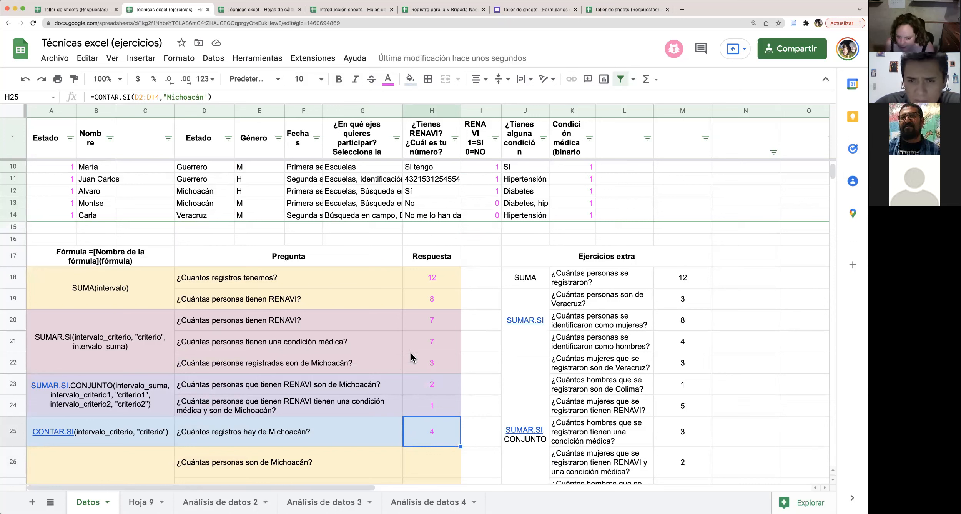
double_click(445, 436)
click(400, 436)
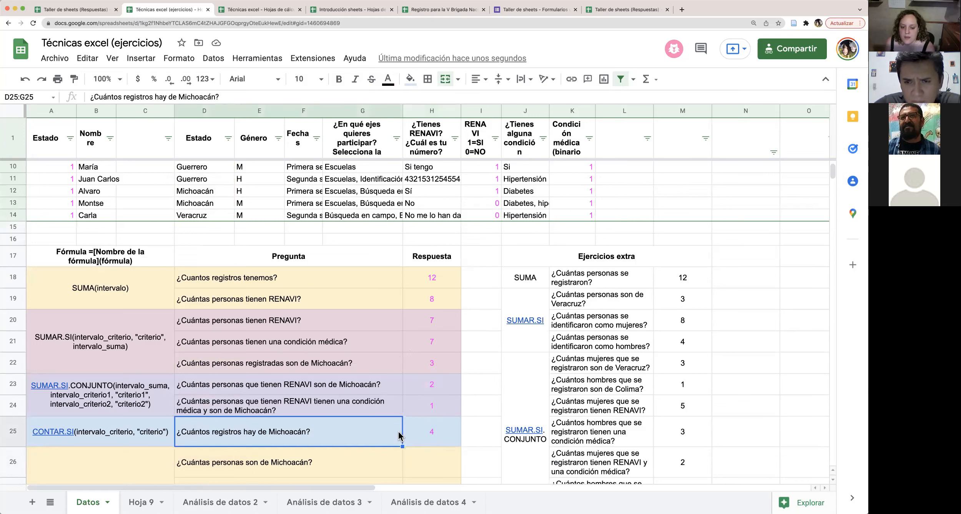
click(442, 436)
double_click(442, 435)
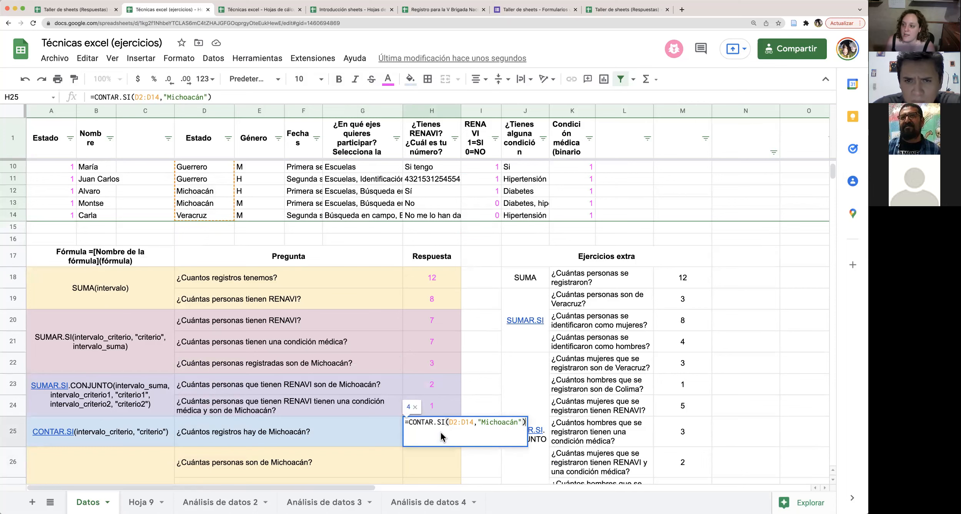
click(379, 432)
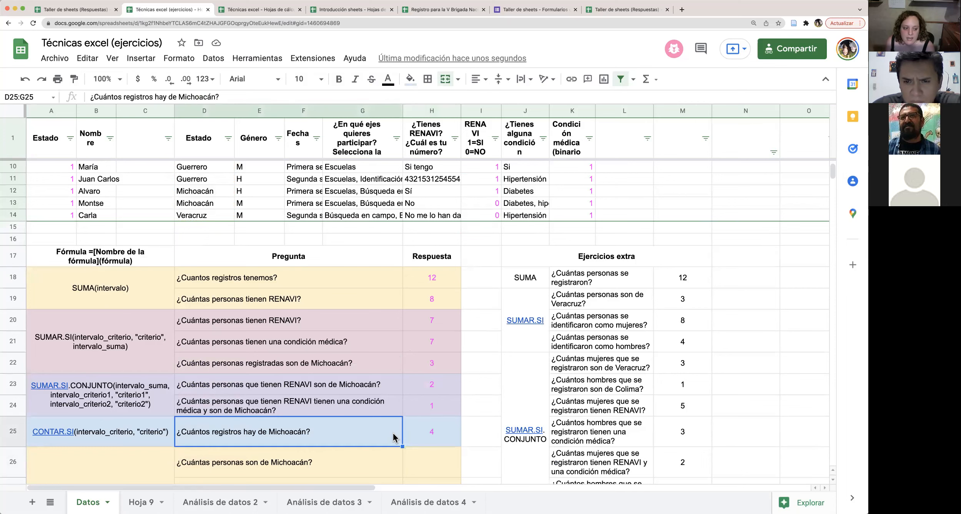
Begin a CONTAR.SI.CONJUNTO formula in H26 with D2:D14 as the first criteria interval and "Michoacán" as its criterion
scroll(395, 438, down, 2)
scroll(395, 437, down, 1)
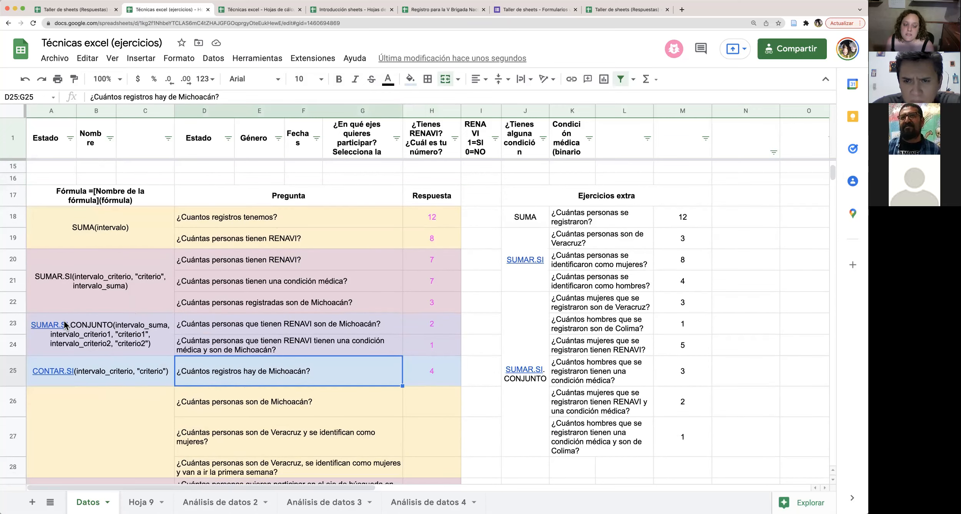
mouse_move(66, 326)
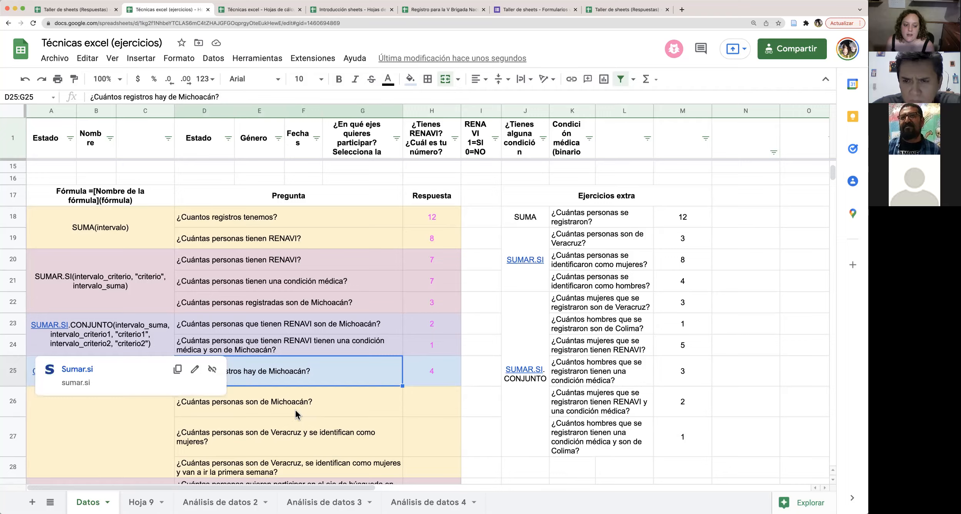
scroll(143, 381, down, 1)
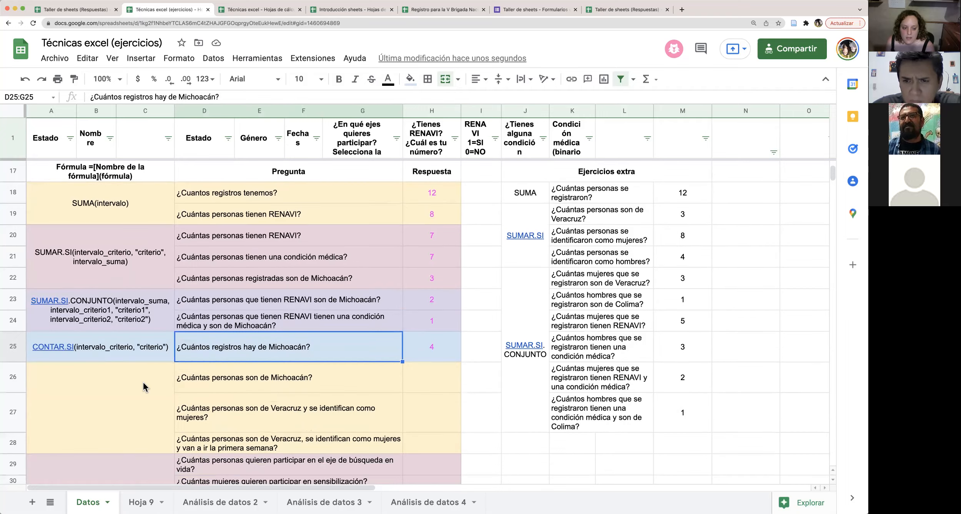
double_click(436, 376)
text(=)
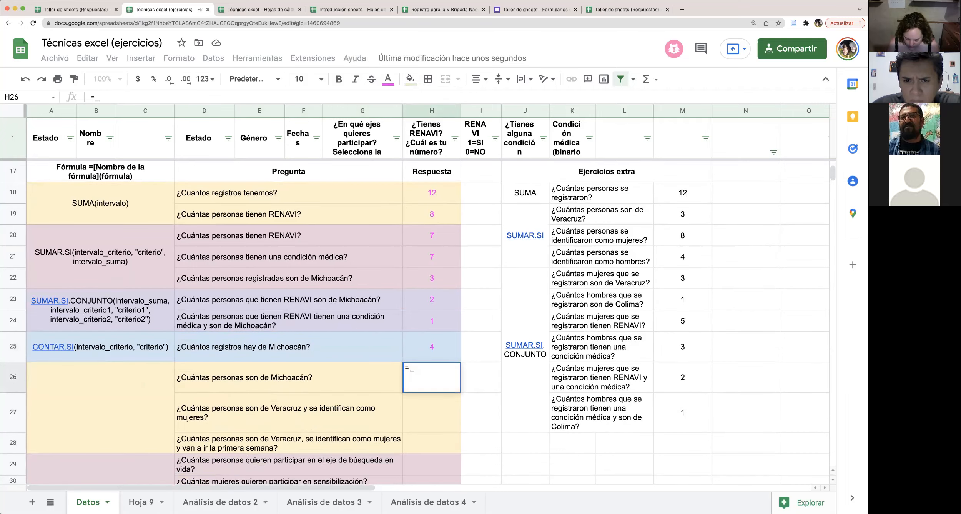
text(CONTAR)
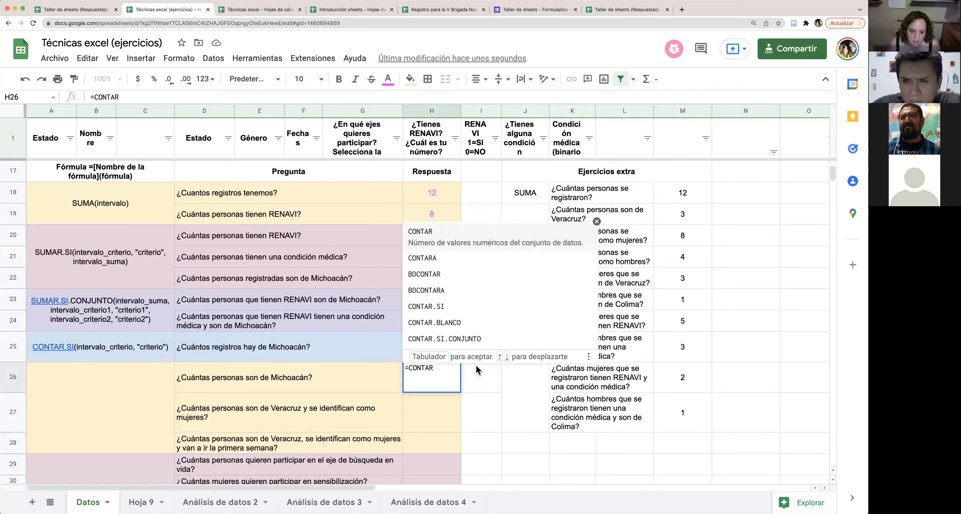
click(454, 337)
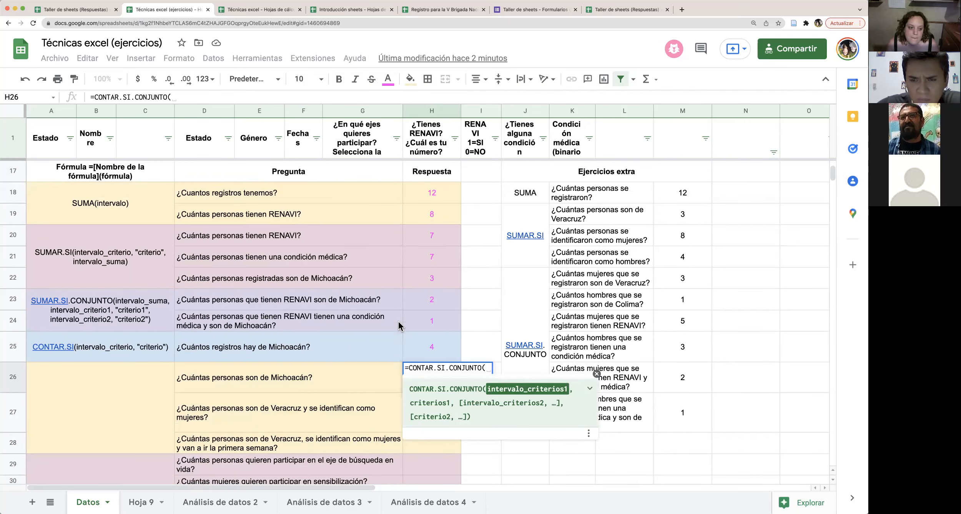
scroll(391, 323, up, 5)
drag(208, 168, 206, 312)
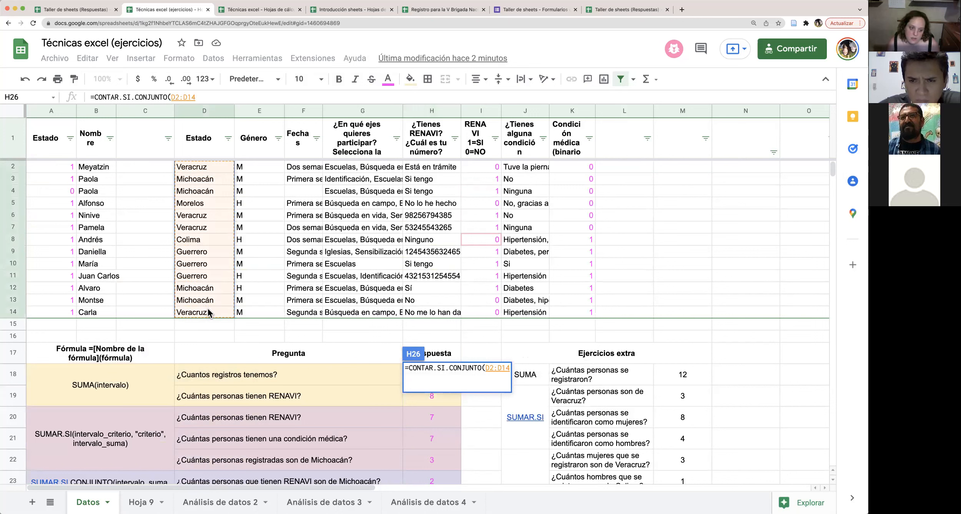
text(, )
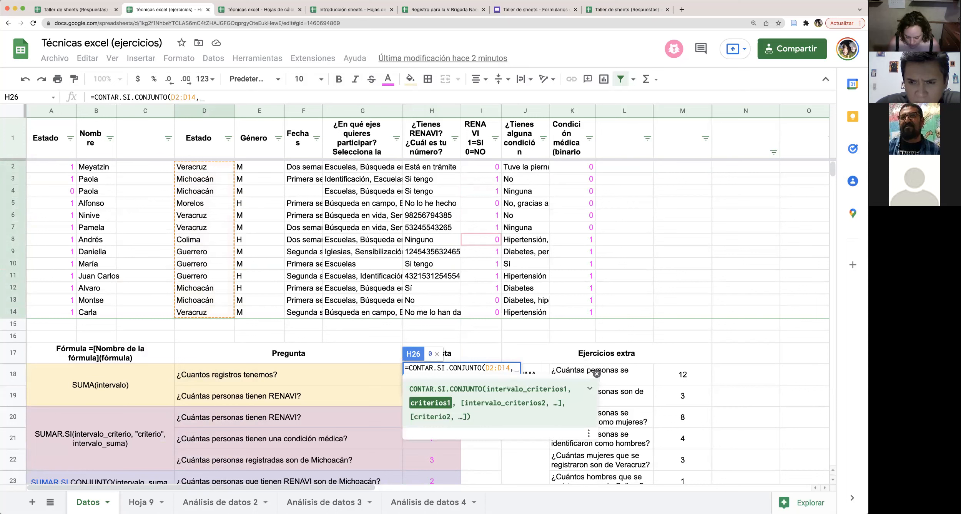
text("Michoacán",)
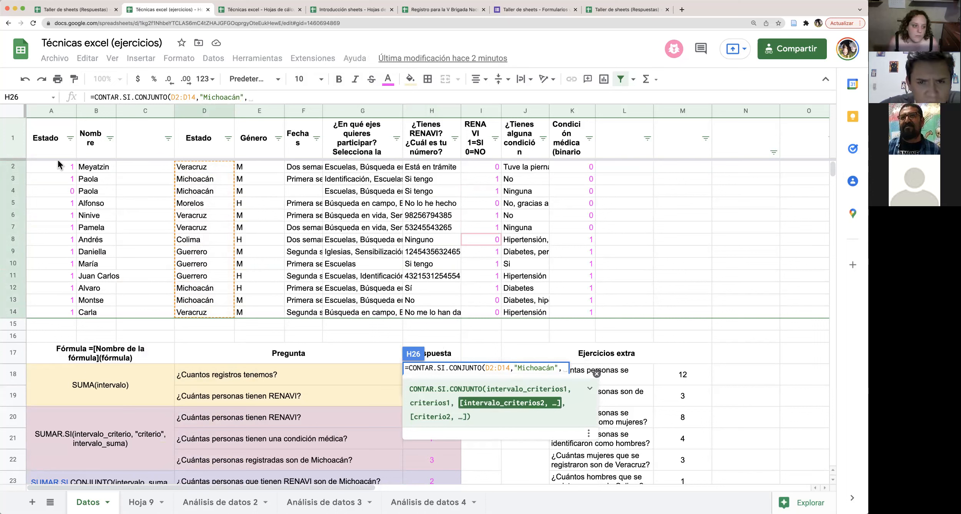
Complete the CONTAR.SI.CONJUNTO formula in H26 with A2:A14 as the second criteria interval and "1" as its criterion
drag(61, 165, 71, 312)
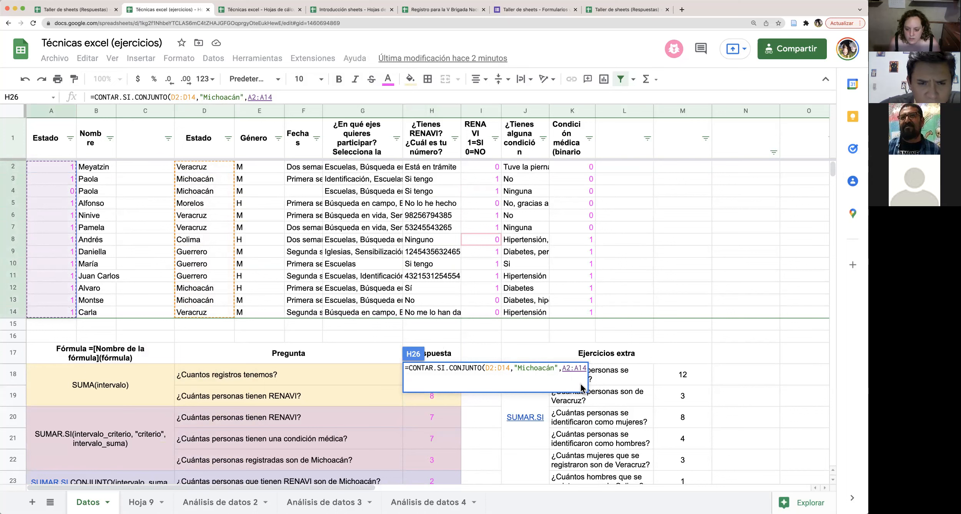
text(,"1)
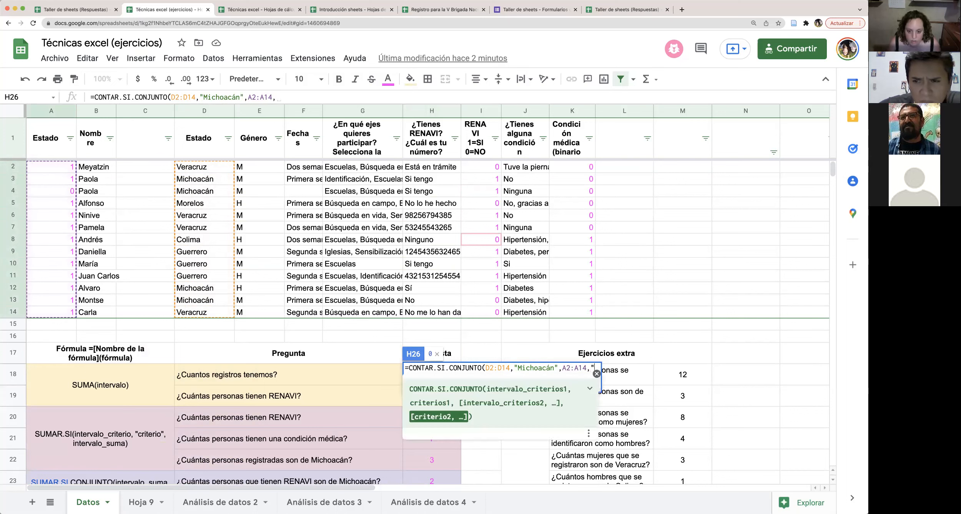
text(")
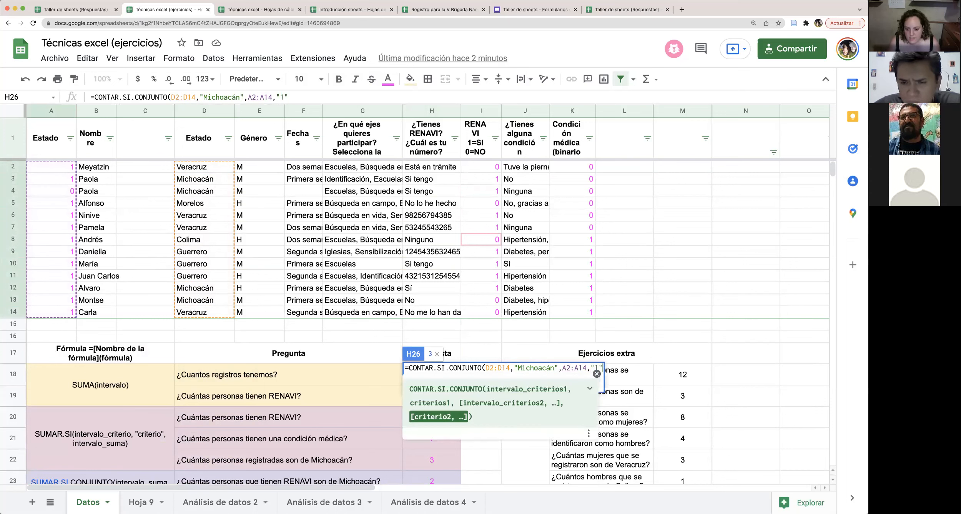
text())
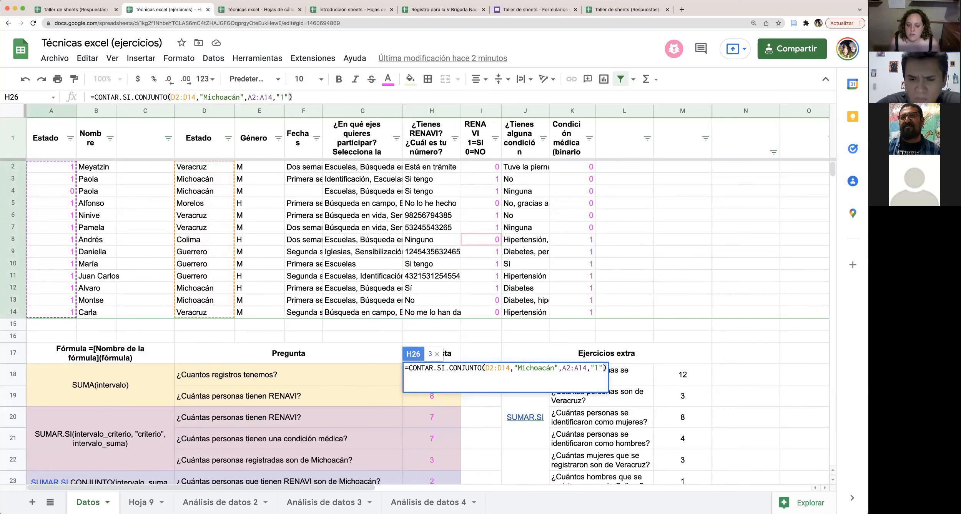
key(Return)
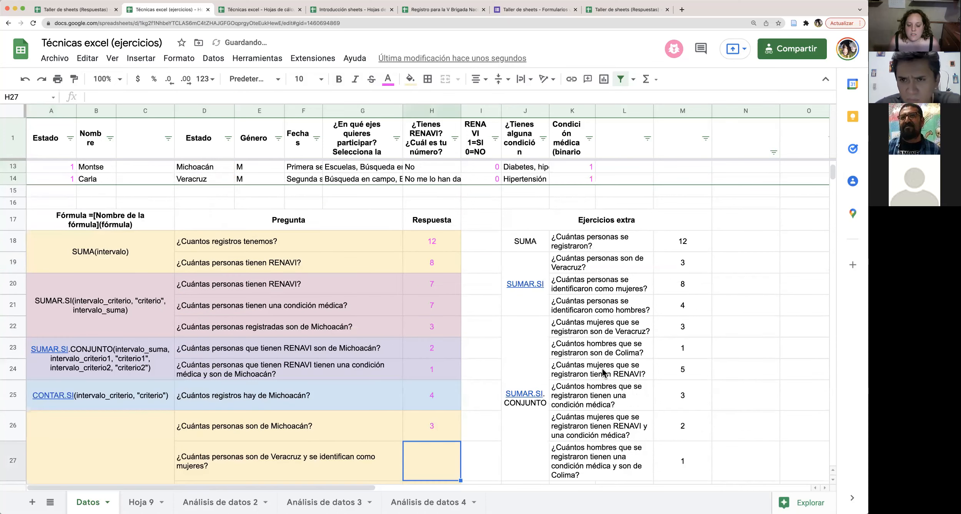
click(448, 425)
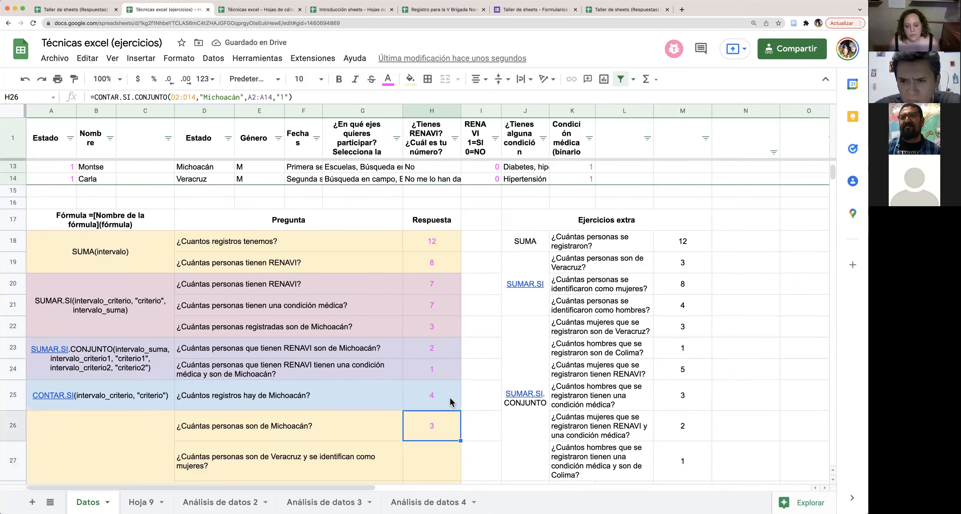
Start the formula description in merged cell A26:C28 as CONTAR.SI.CONJUNTO(intervalo_criterio1, "criterio1"), based on the CONTAR.SI description above it
scroll(497, 394, down, 4)
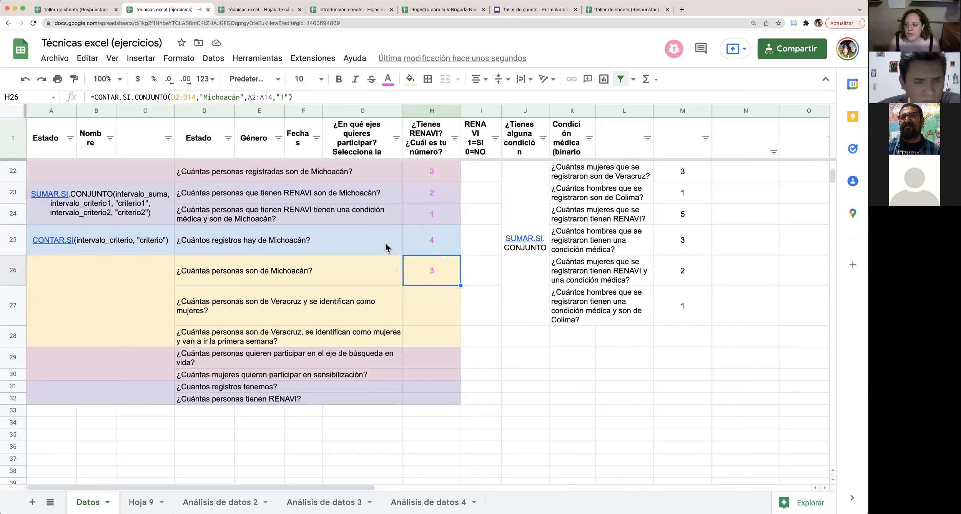
double_click(131, 237)
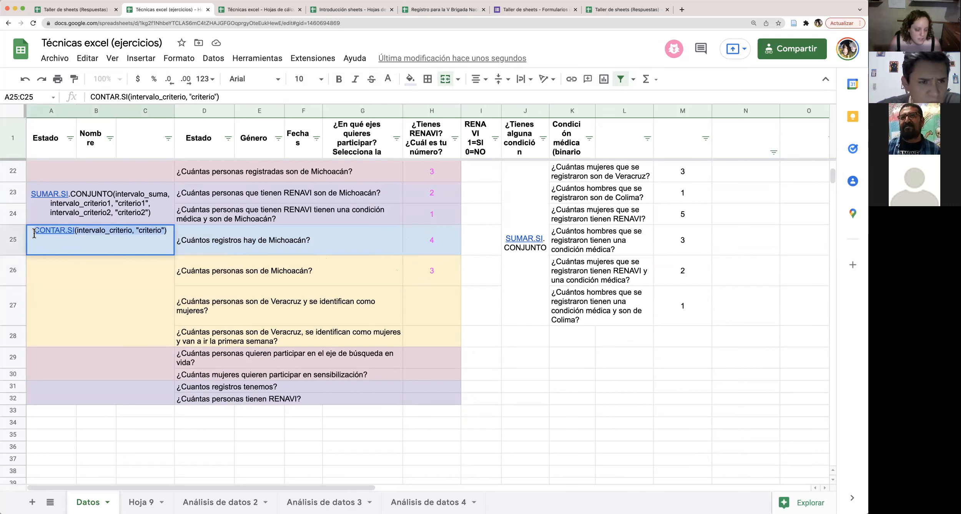
double_click(84, 293)
text(CONTAR.SI(intervalo_criterio, "criterio"))
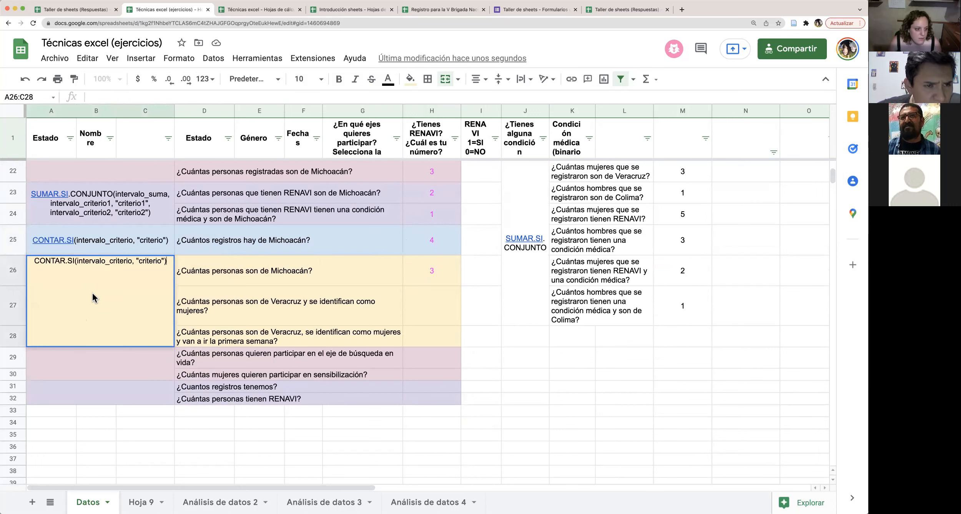
key(alt+Left)
key(alt+Left)
key(Left)
text(.CONJUNTO)
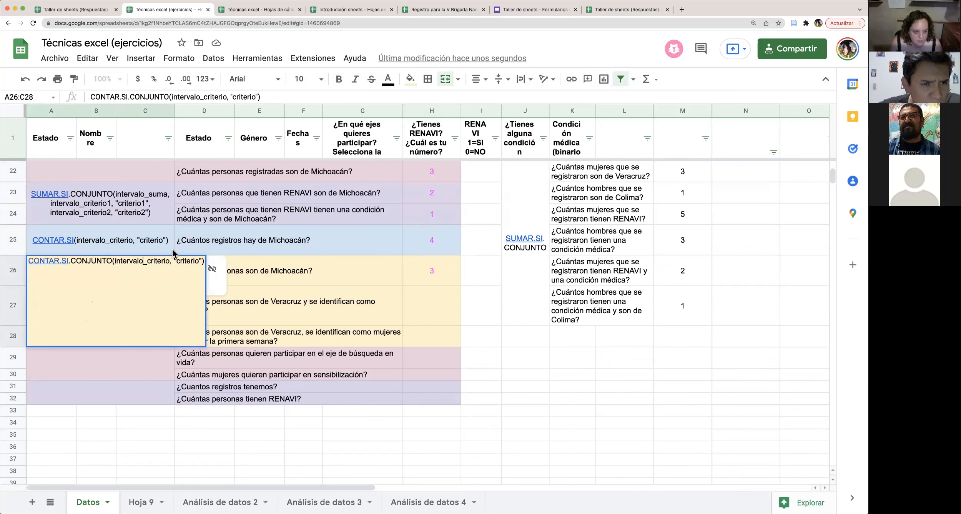
text(1)
text(1)
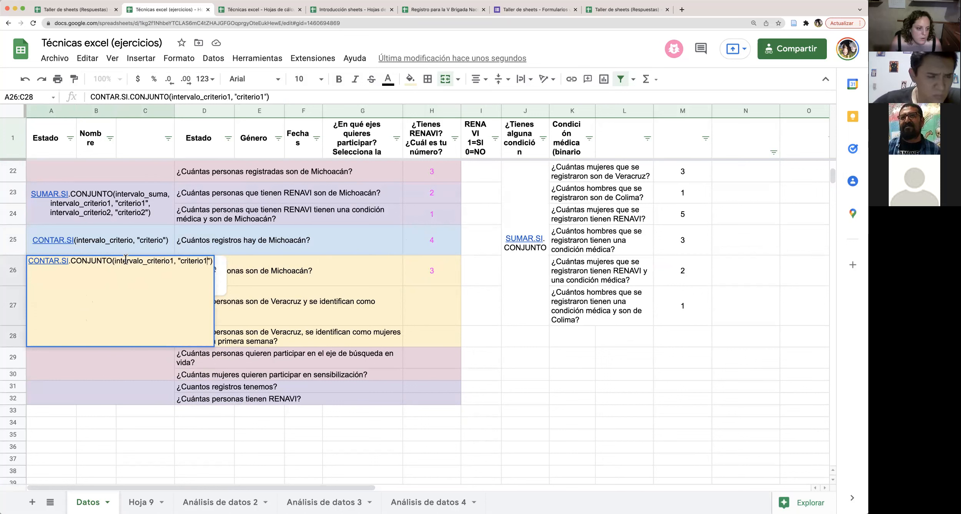
Extend the CONTAR.SI.CONJUNTO description in A26:C28 with a second argument pair, intervalo_criterio2, "criterio2"
drag(154, 263, 210, 265)
key(ctrl+c)
click(210, 261)
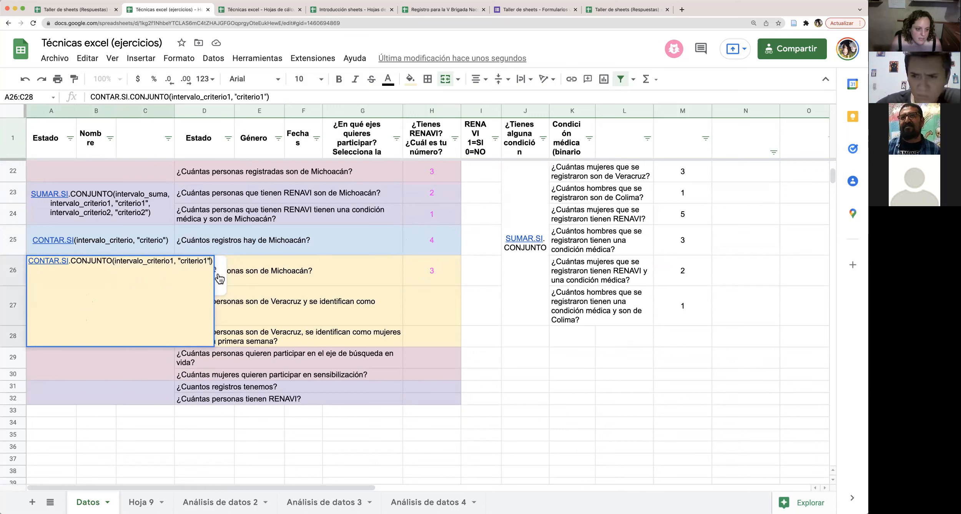
text(,)
key(ctrl+v)
key(Left)
key(Left)
key(Left)
key(Left)
key(Left)
key(Left)
key(Left)
key(Left)
key(Left)
key(Left)
key(Left)
key(Left)
key(Left)
key(BackSpace)
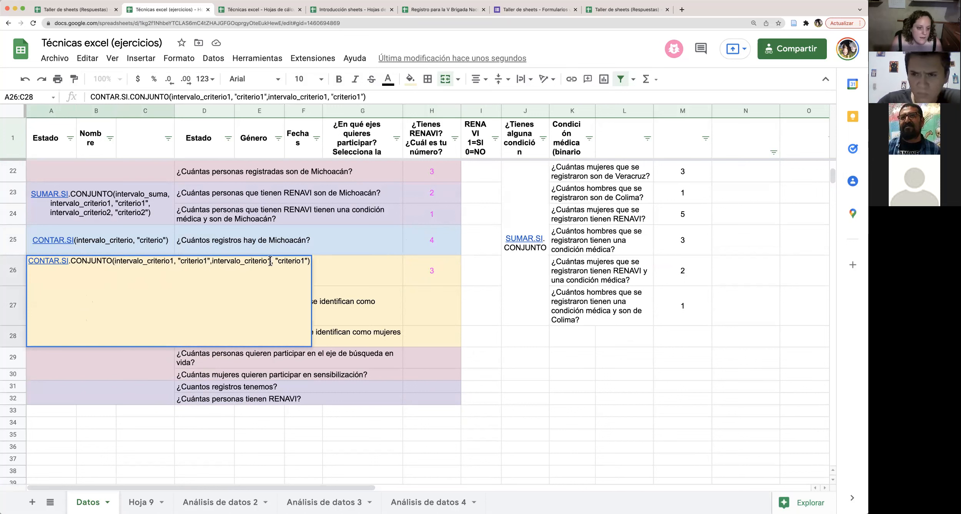
text(2)
click(306, 261)
key(BackSpace)
text(2)
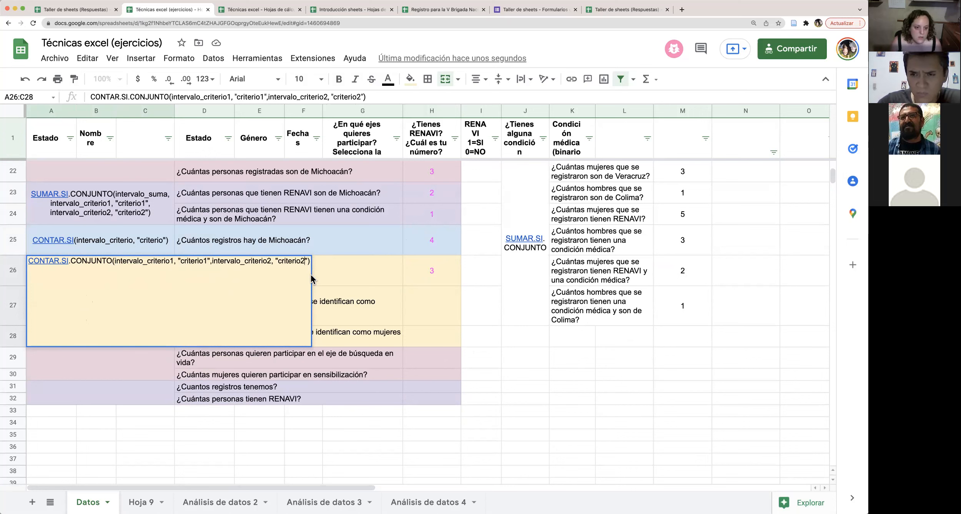
click(348, 290)
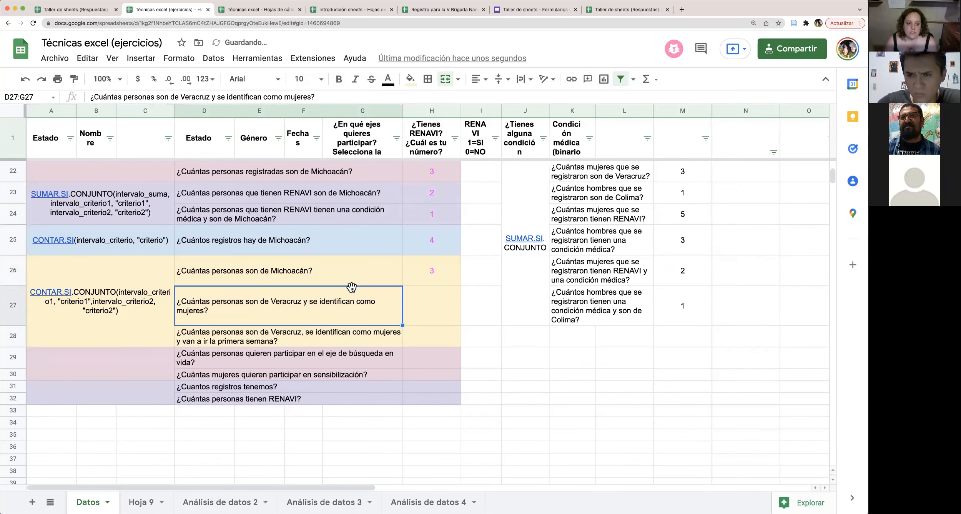
Review the arguments of the H26 formula, examining the interval D2:D14 and the last criterion "1"
scroll(371, 287, up, 2)
click(433, 315)
double_click(433, 314)
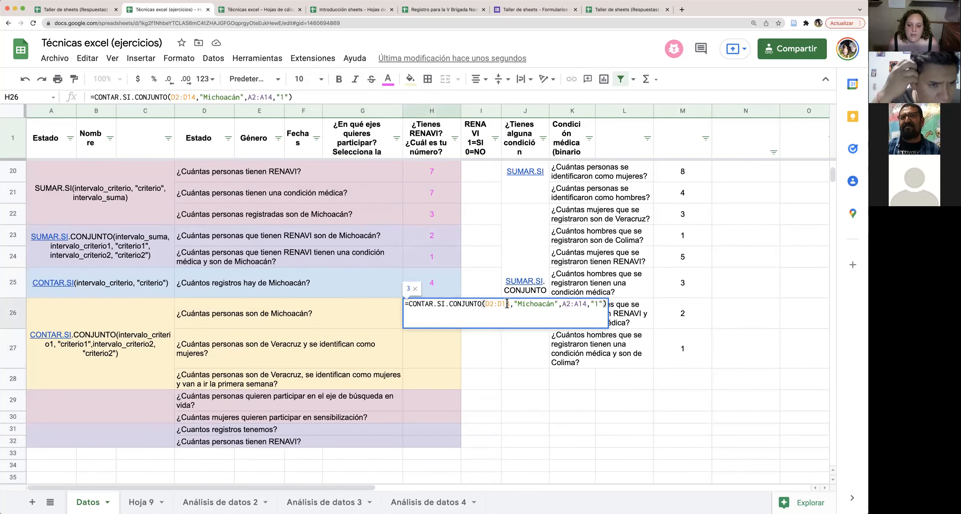
click(596, 303)
double_click(597, 304)
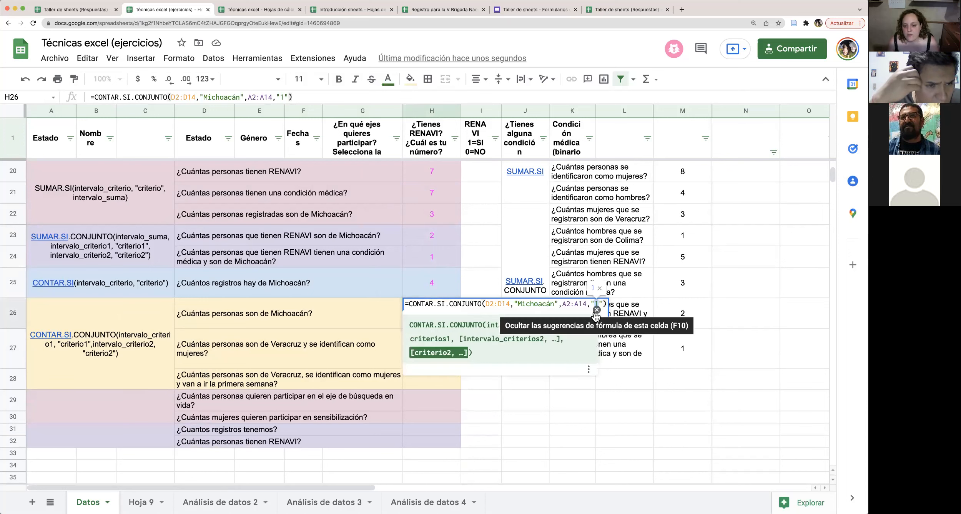
click(360, 306)
click(425, 309)
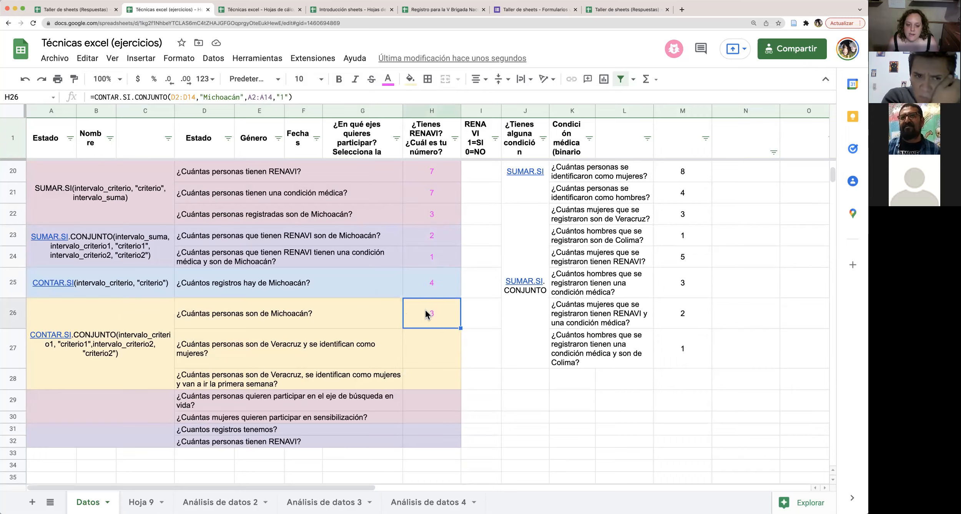
Rename the header of column A in cell A1 to "Estatus"
scroll(425, 309, up, 6)
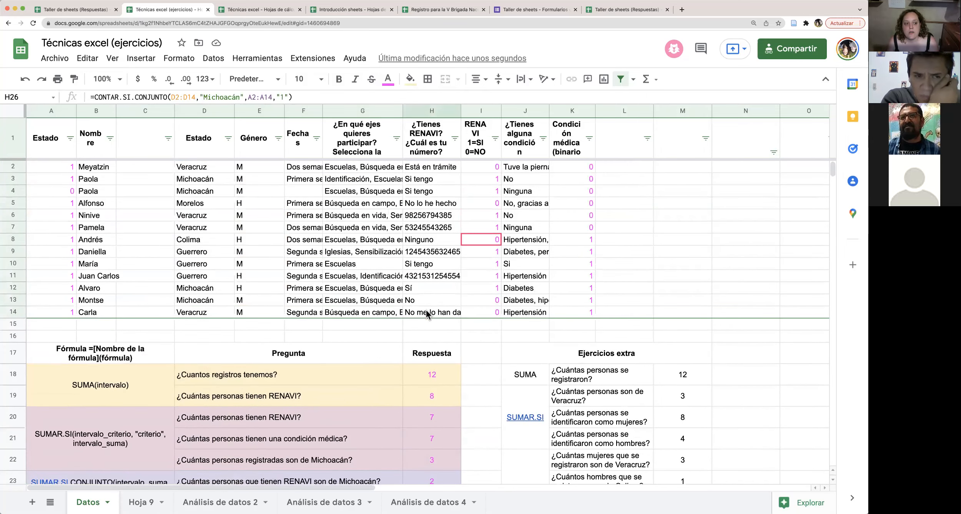
double_click(45, 136)
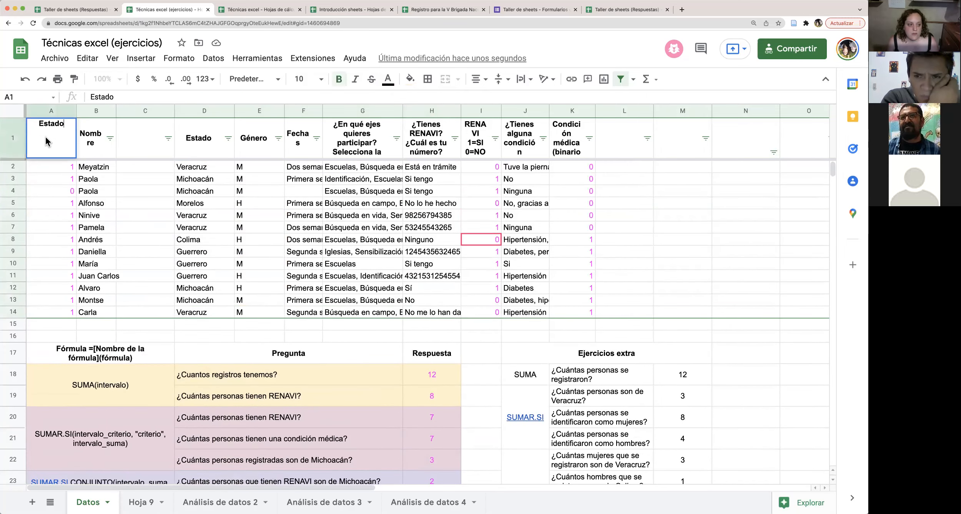
key(BackSpace)
key(BackSpace)
key(BackSpace)
key(BackSpace)
key(BackSpace)
text(status)
click(46, 219)
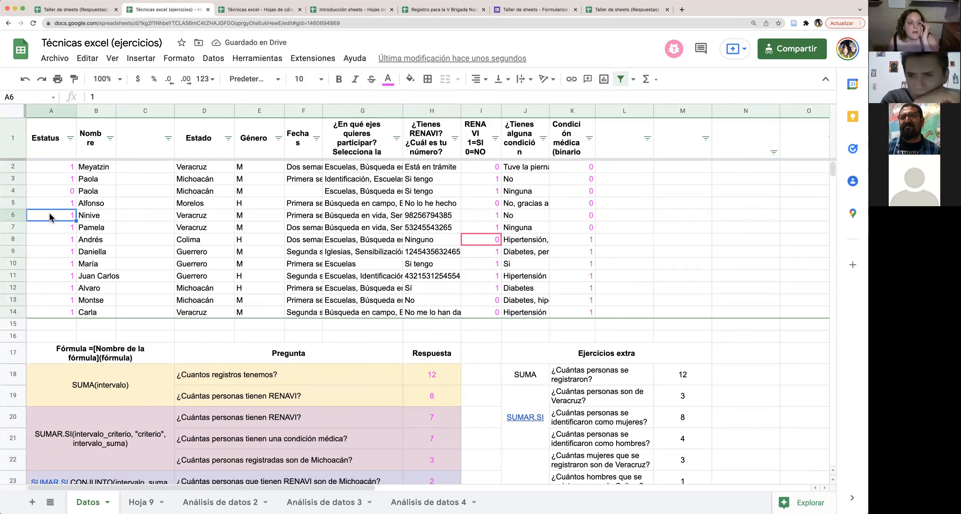
Set the Estatus value in A12 to 2 and check how the answer in H26 responds
click(64, 293)
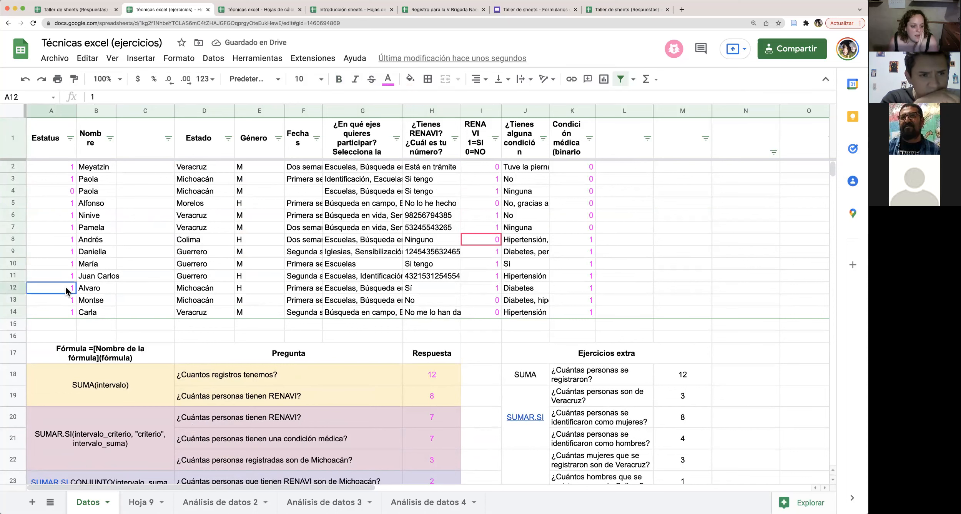
scroll(160, 266, down, 1)
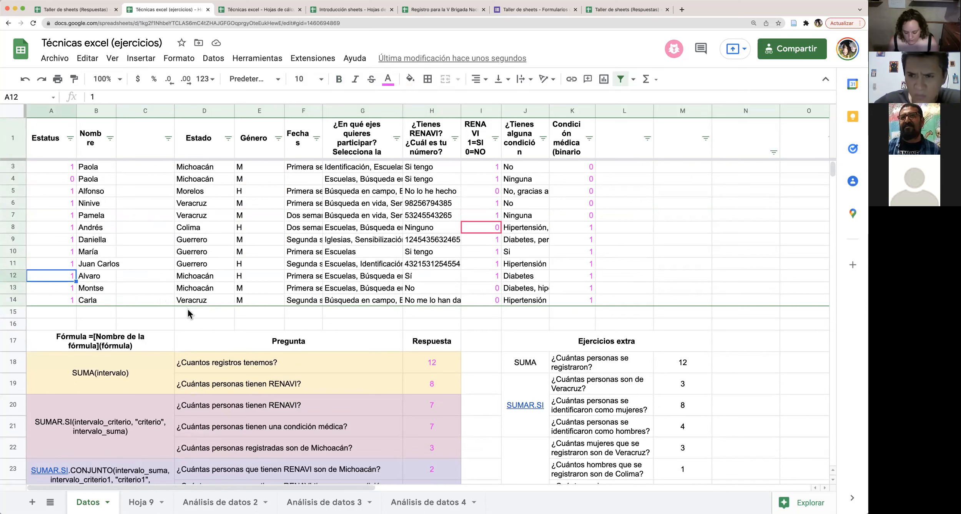
scroll(188, 309, down, 1)
text(2)
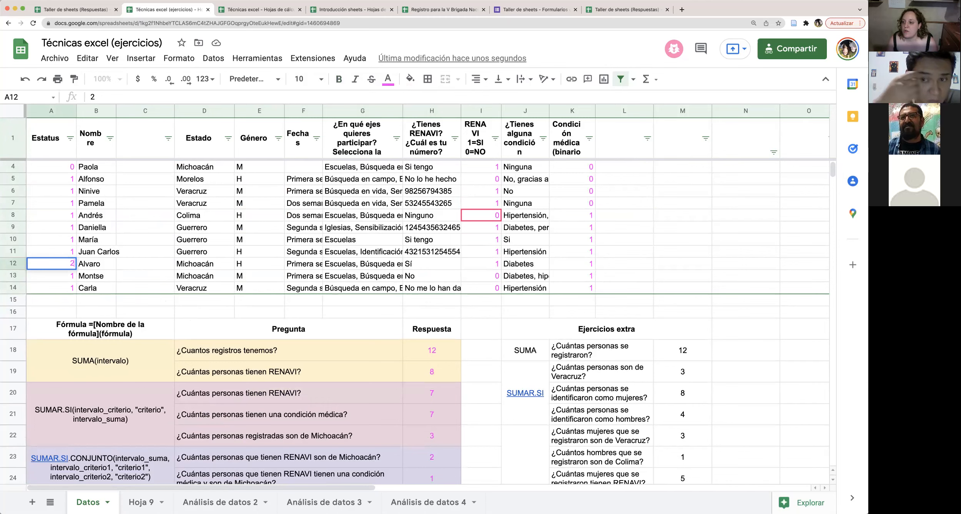
key(Return)
scroll(205, 303, down, 5)
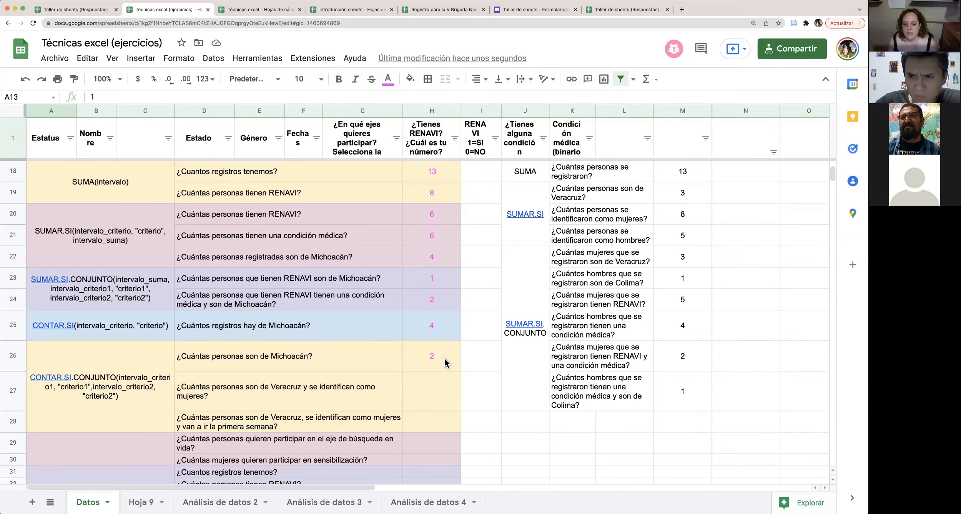
click(417, 350)
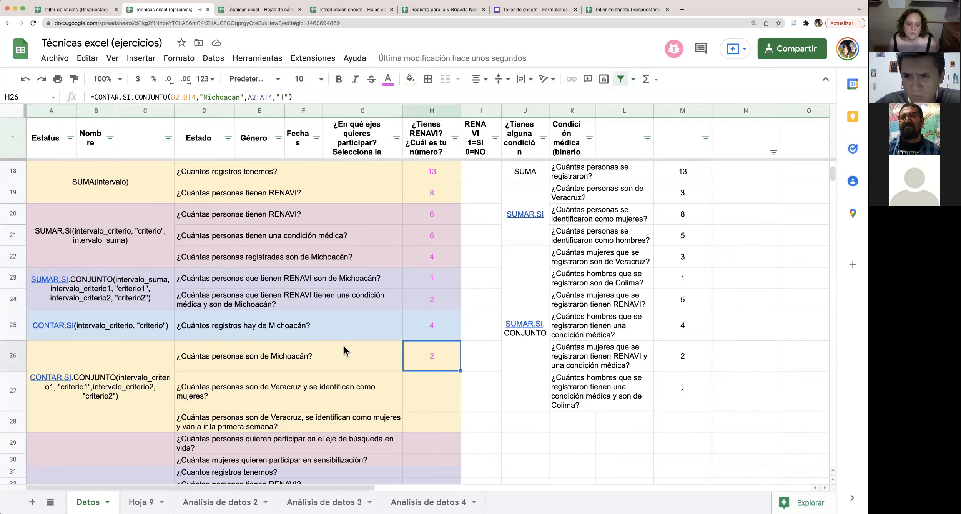
Restore the Estatus value in A12 to 1 and inspect the H26 formula again
scroll(315, 343, up, 6)
click(59, 289)
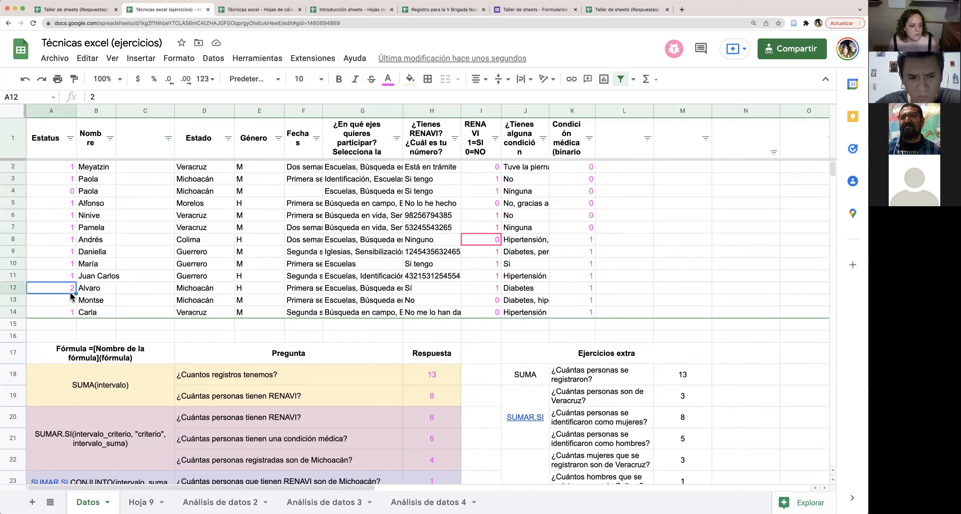
text(1)
key(Return)
scroll(336, 323, down, 7)
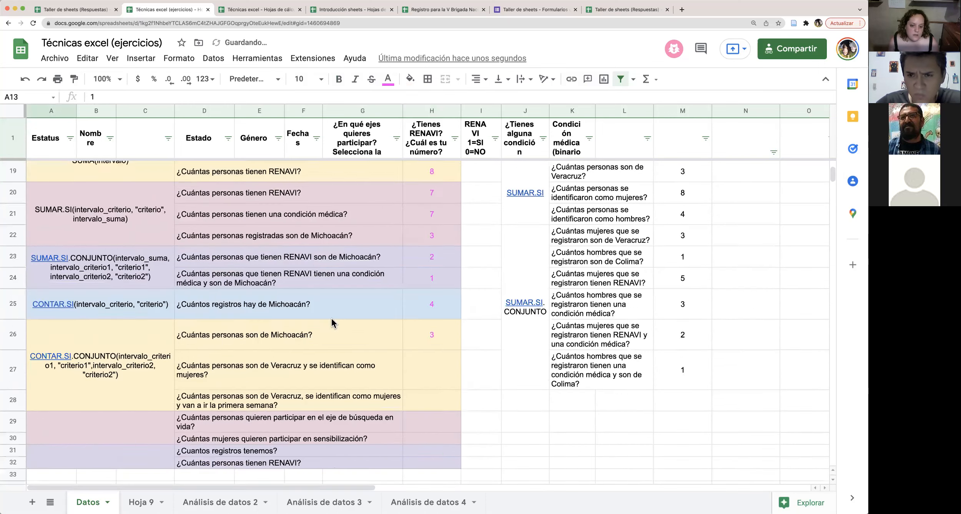
scroll(336, 322, up, 3)
double_click(454, 293)
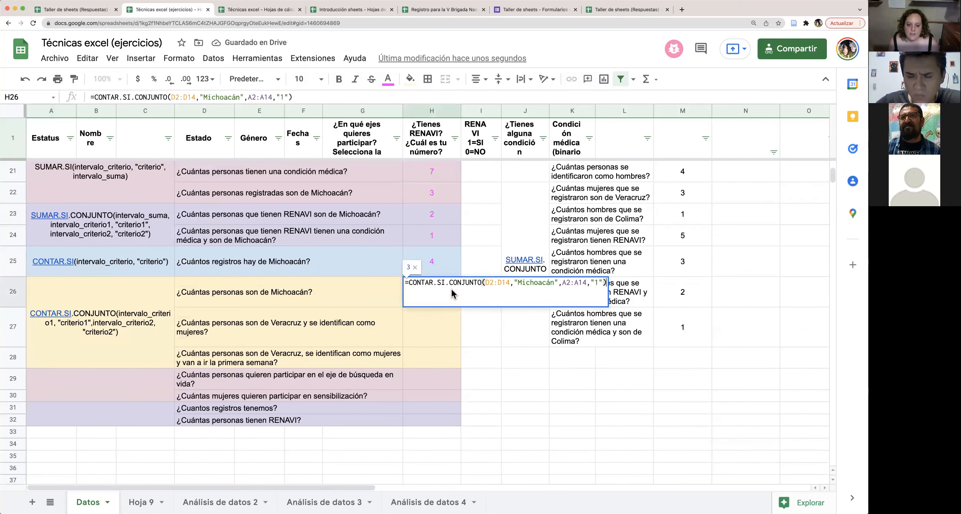
Start a CONTAR.SI.CONJUNTO formula in H27 for the question about people from Veracruz who identify as women
click(443, 324)
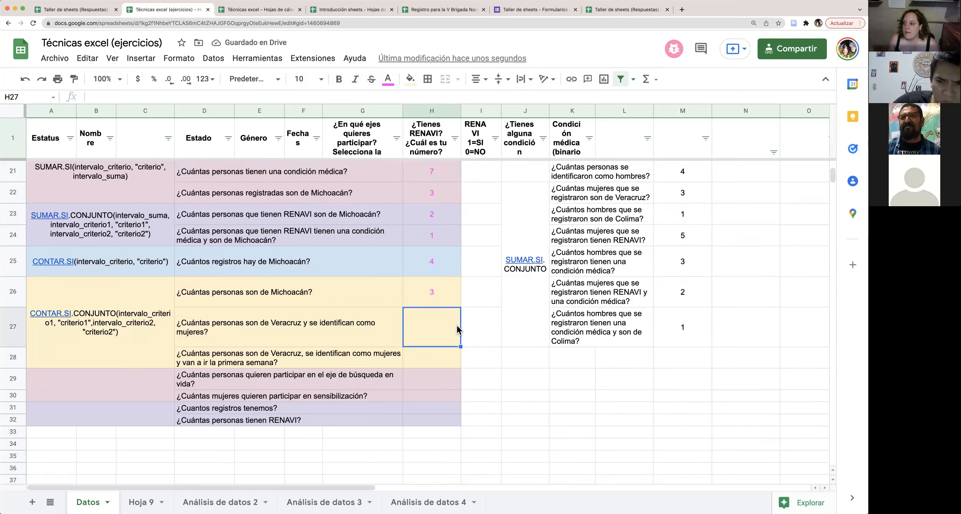
double_click(434, 331)
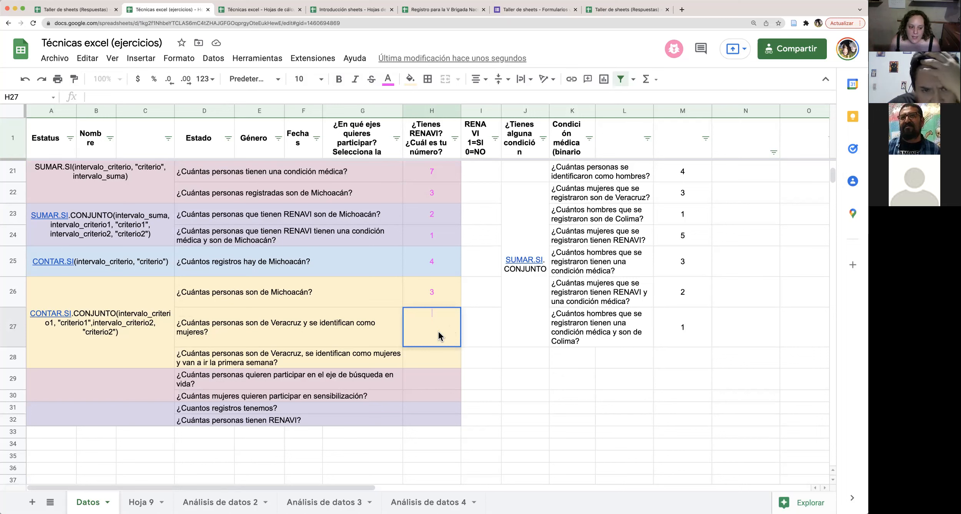
text(=)
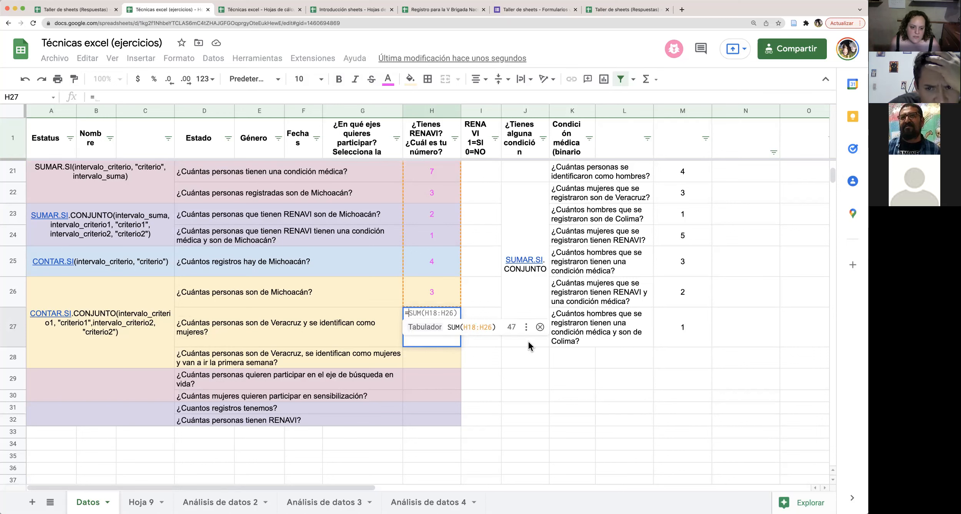
scroll(516, 366, up, 2)
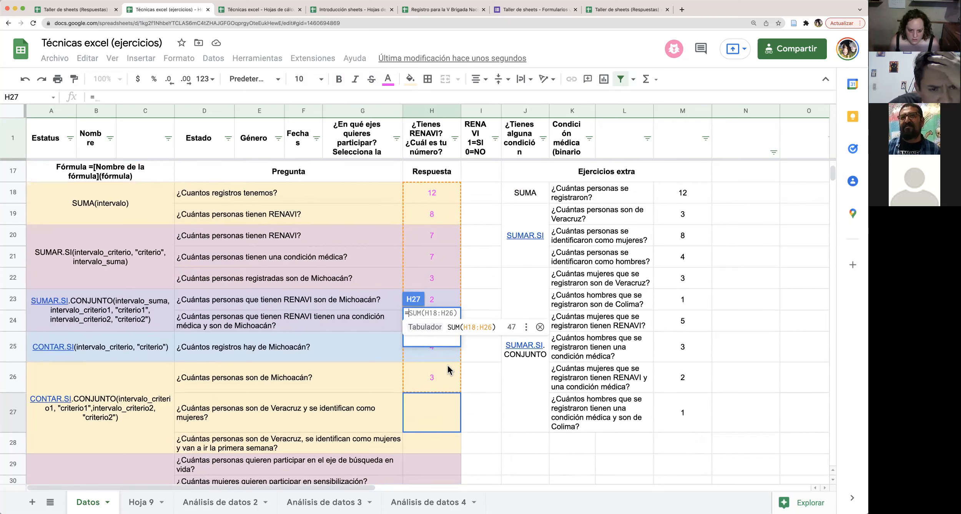
text(CONTA)
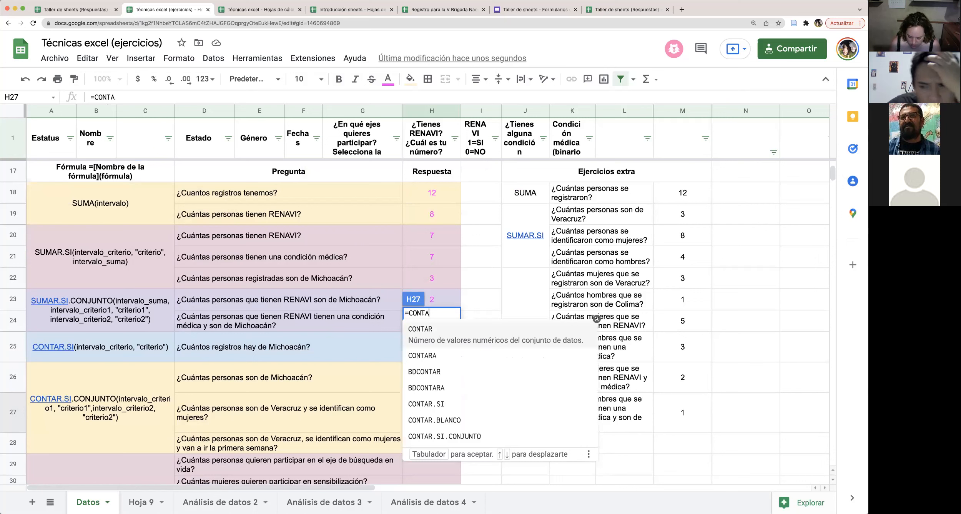
text(R.)
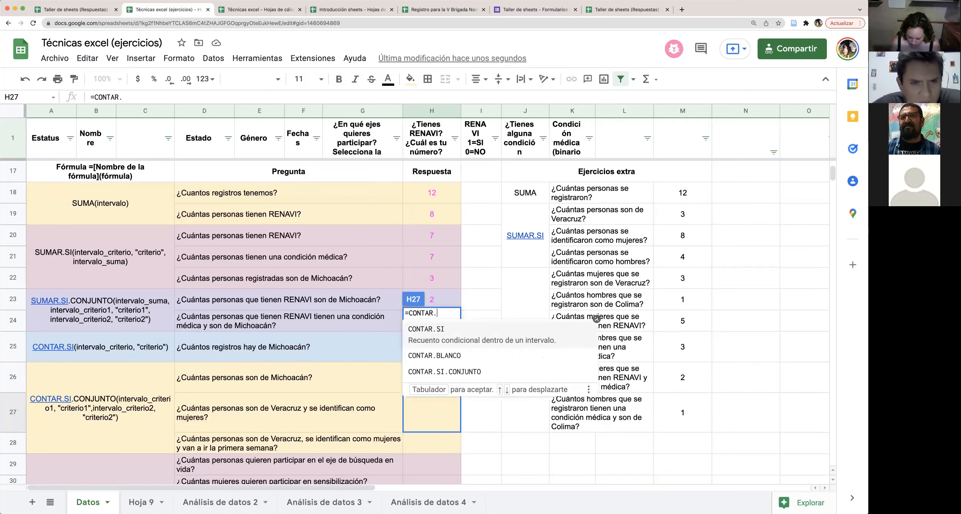
text(SI.CONJUNYO)
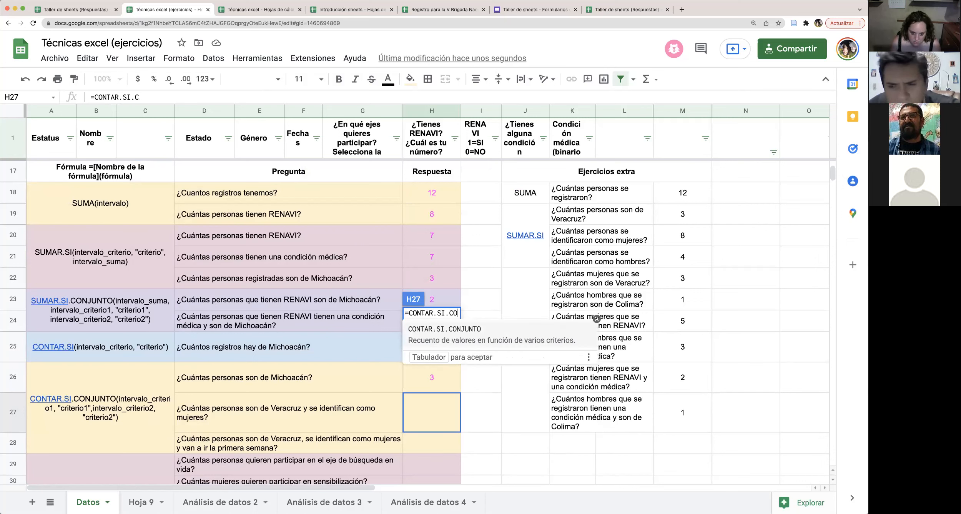
key(BackSpace)
key(BackSpace)
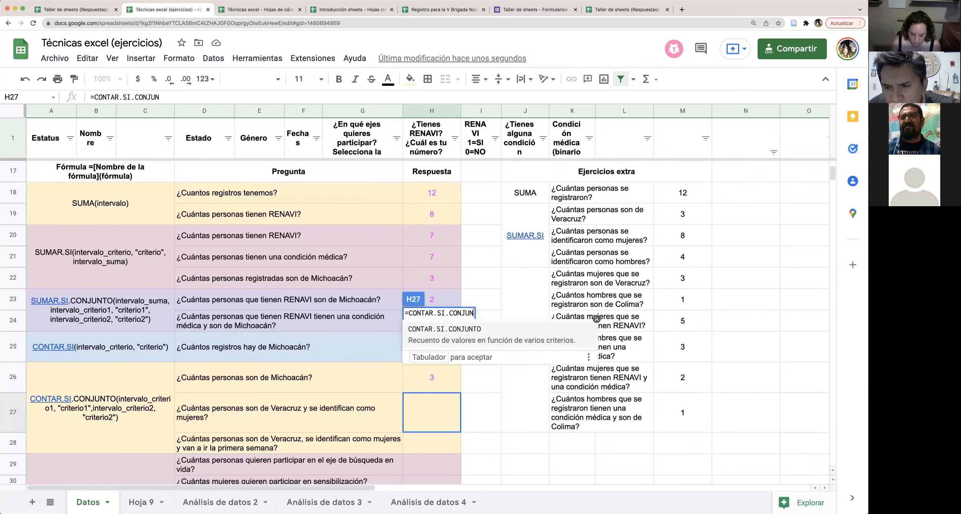
text(TO()
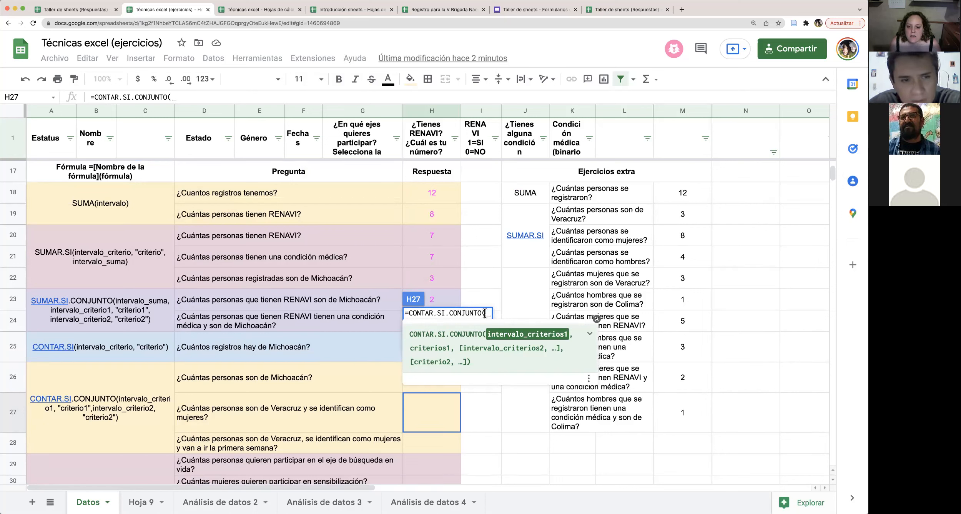
mouse_move(485, 313)
mouse_down()
mouse_move(449, 313)
mouse_move(484, 313)
mouse_up()
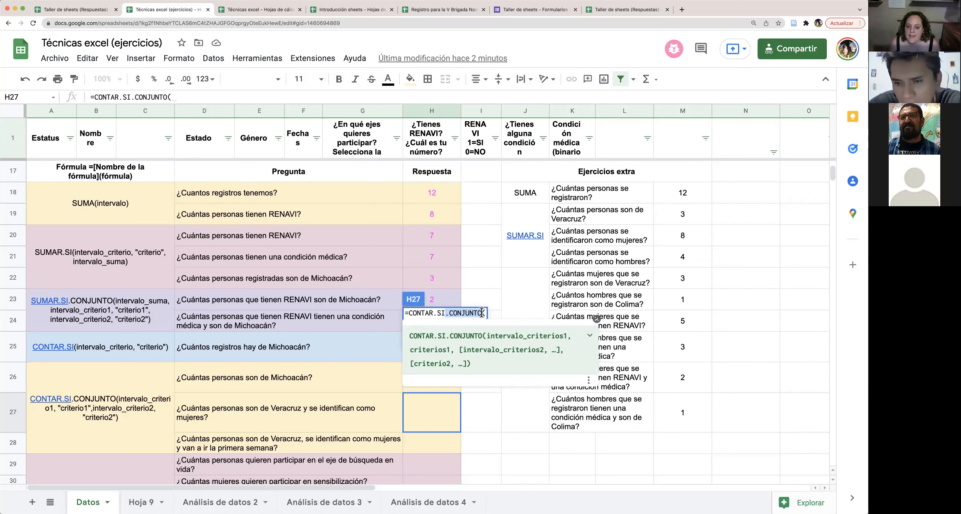
click(482, 313)
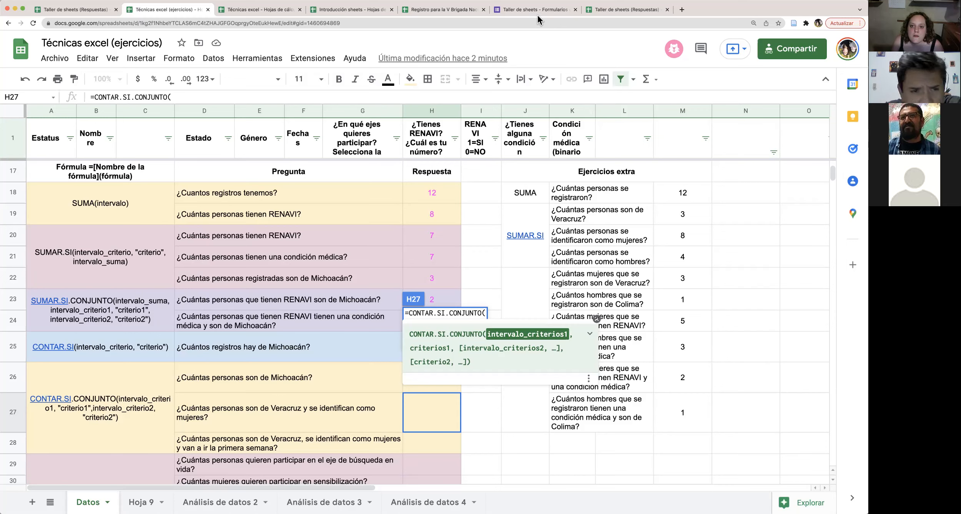
Add the Estado interval D2:D14 with the criterion "Veracruz" as the first condition of the H27 formula
scroll(493, 271, up, 5)
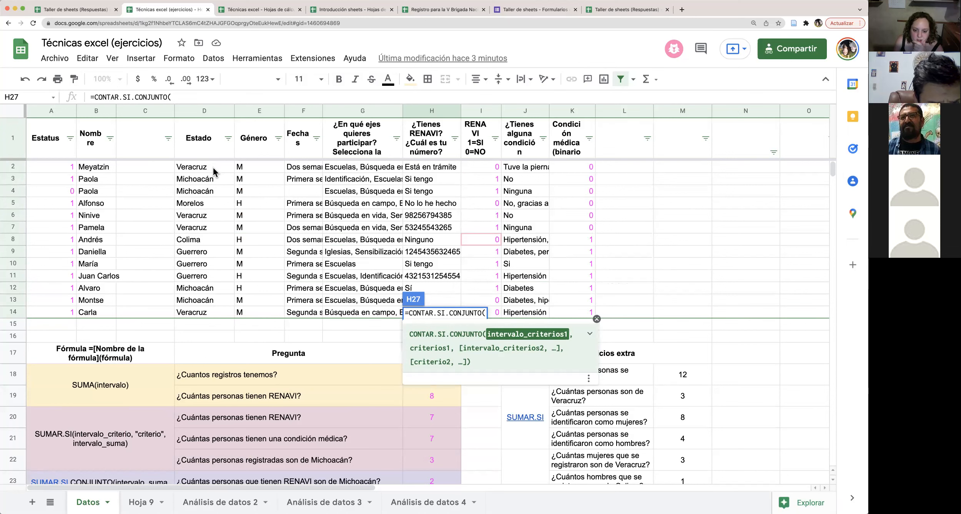
scroll(215, 168, down, 5)
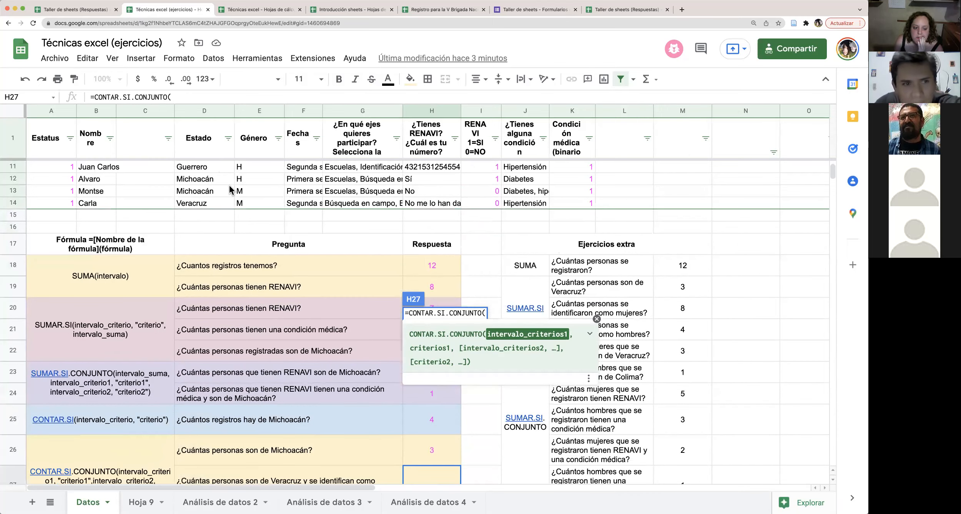
scroll(239, 192, up, 5)
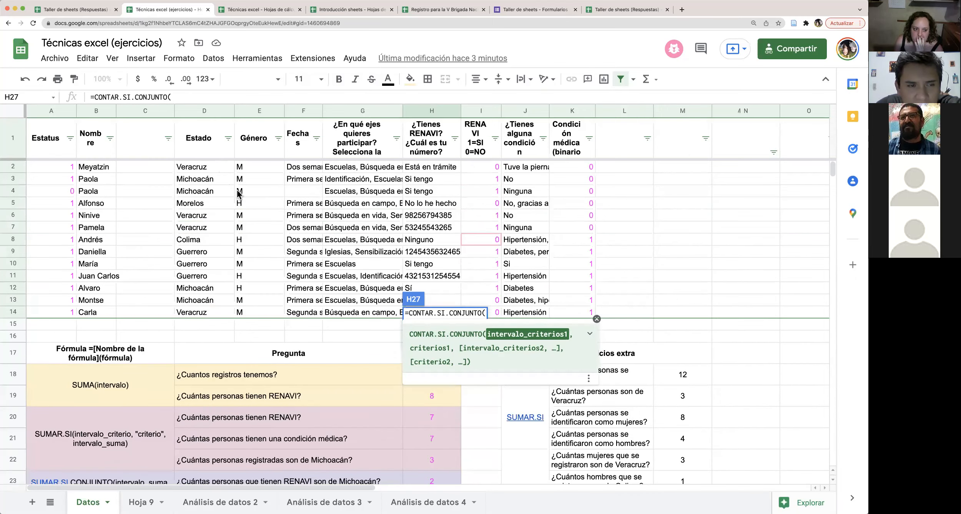
drag(206, 170, 218, 311)
text(,)
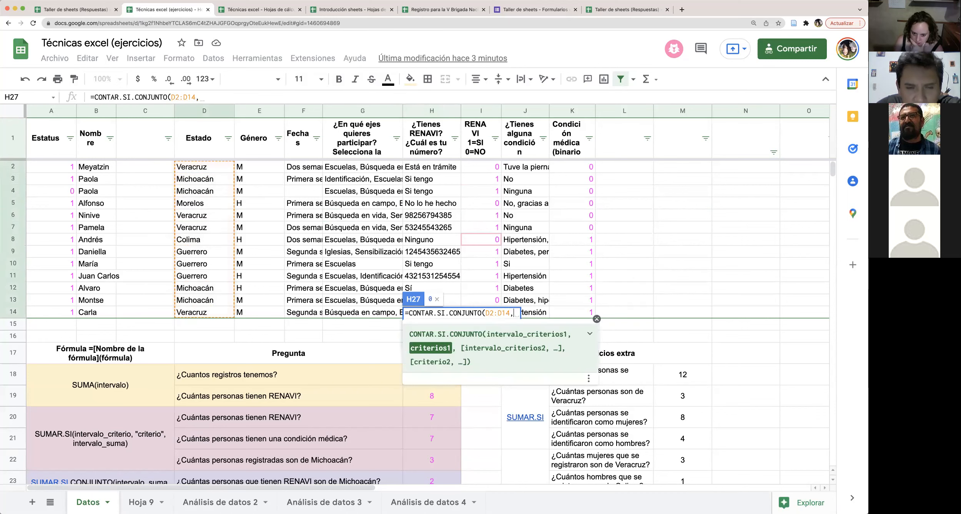
text(")
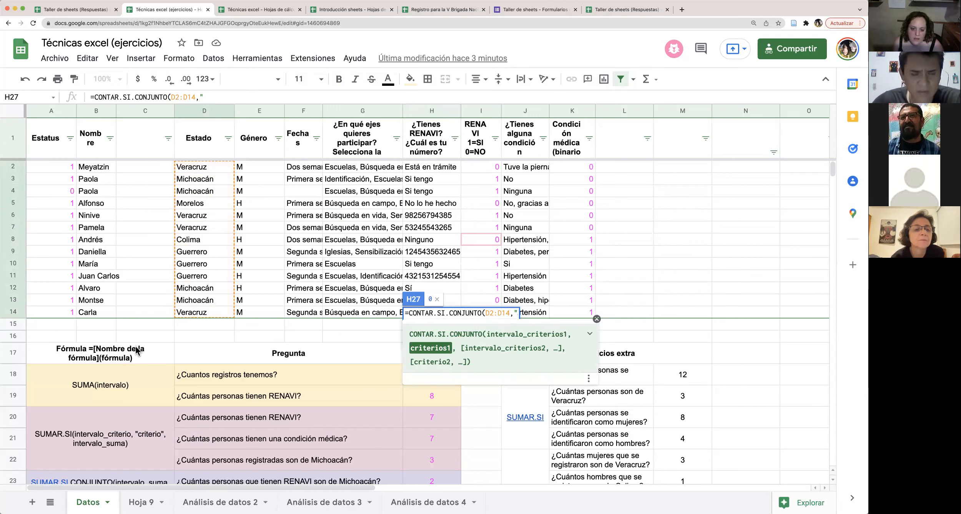
scroll(284, 368, down, 5)
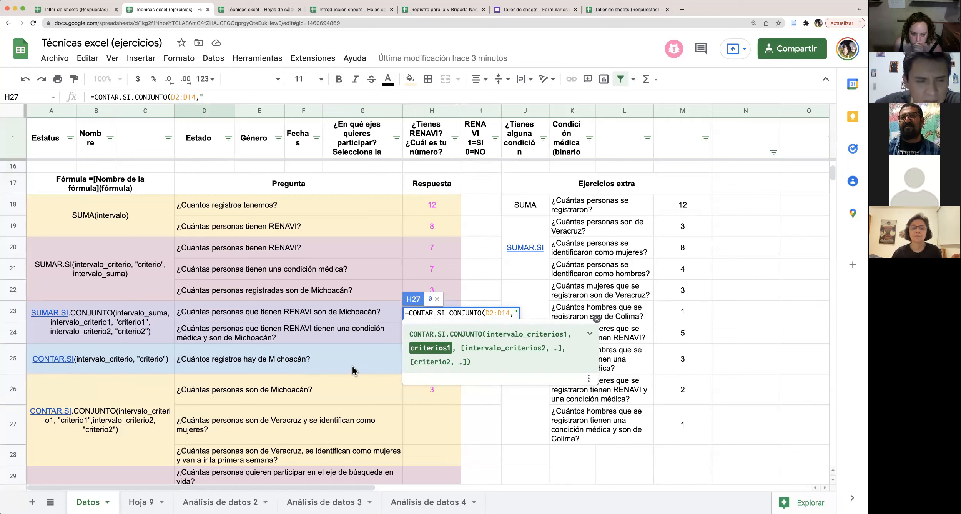
text(Veracruz",)
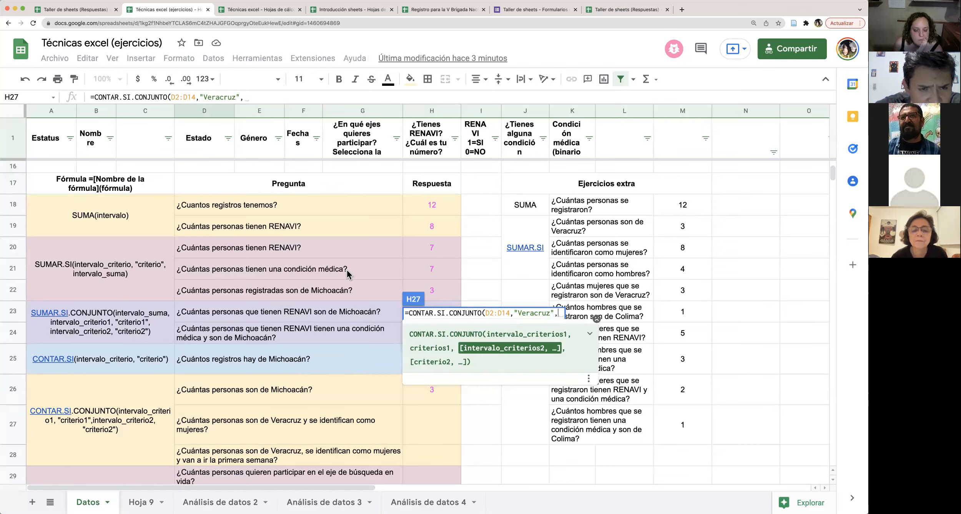
Add the Género interval E2:E14 with the criterion "M" as the second condition of the H27 formula
scroll(350, 268, up, 5)
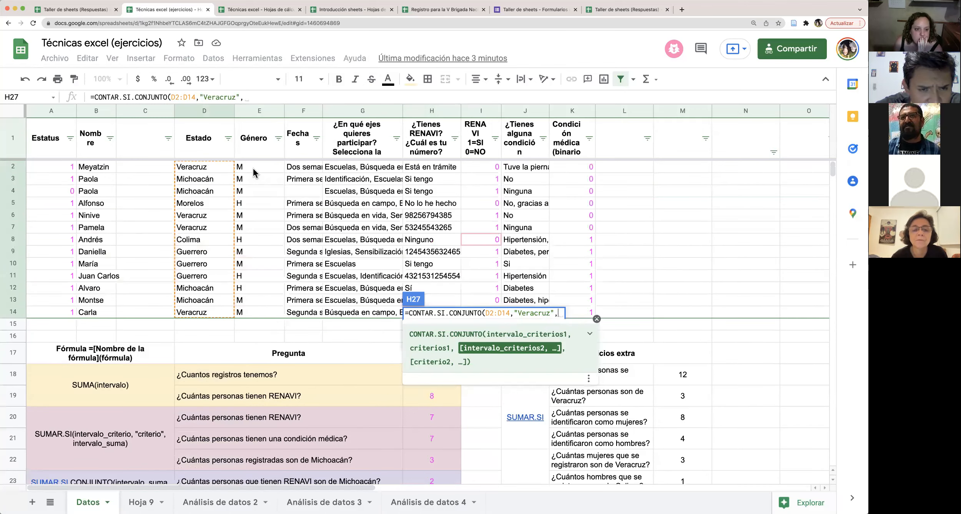
drag(253, 169, 267, 313)
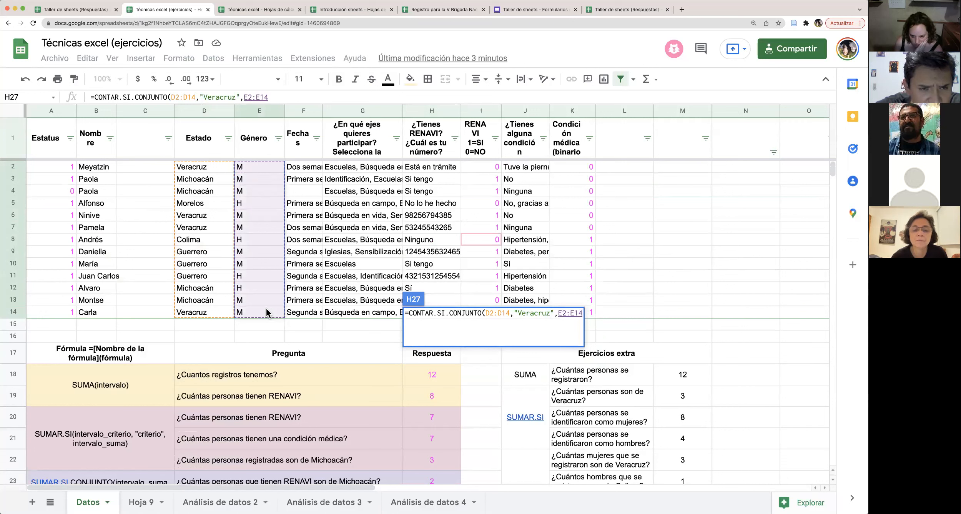
text(,)
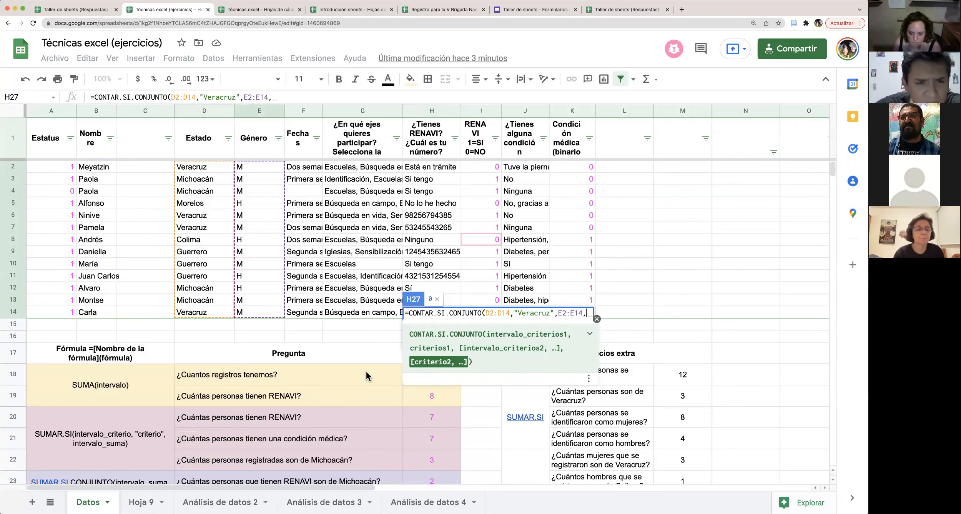
text("M)
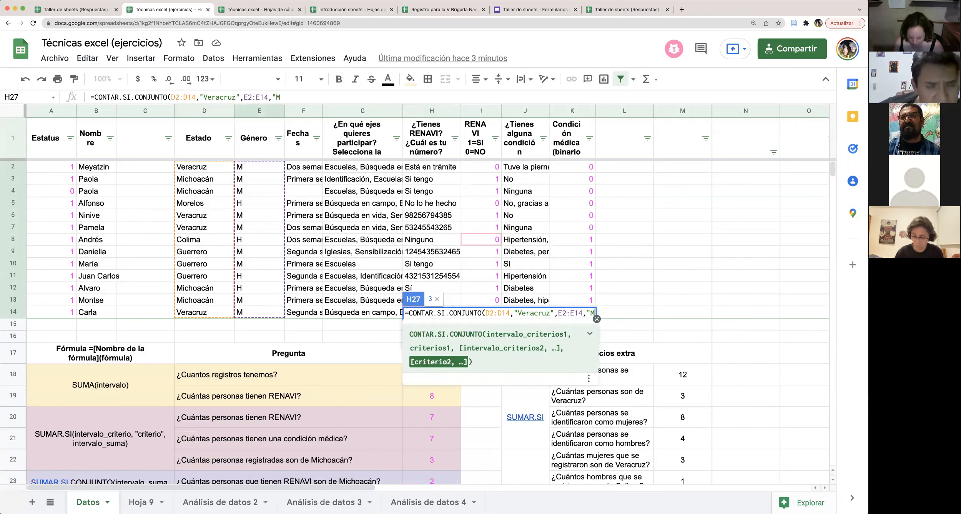
text(")
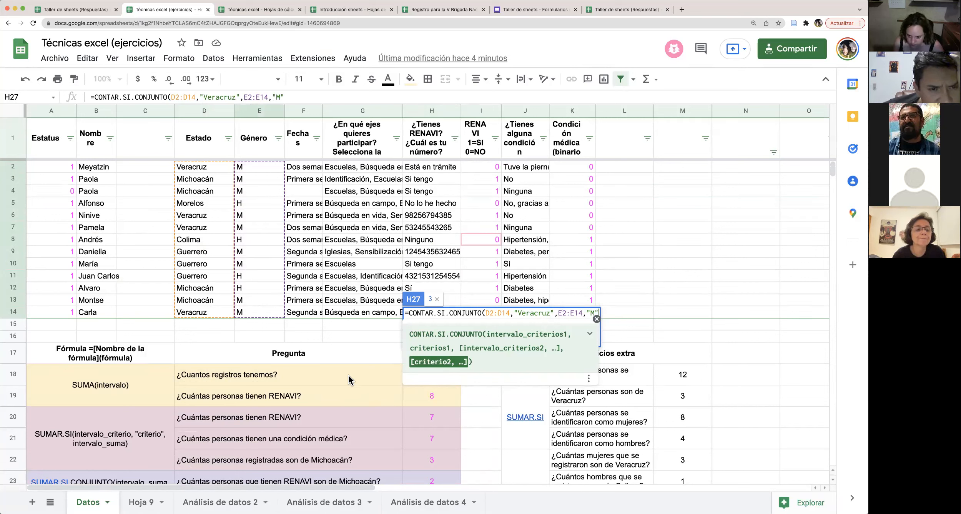
Add the Estatus interval A2:A14 with the criterion "1" as the third condition and complete the H27 formula
text(,)
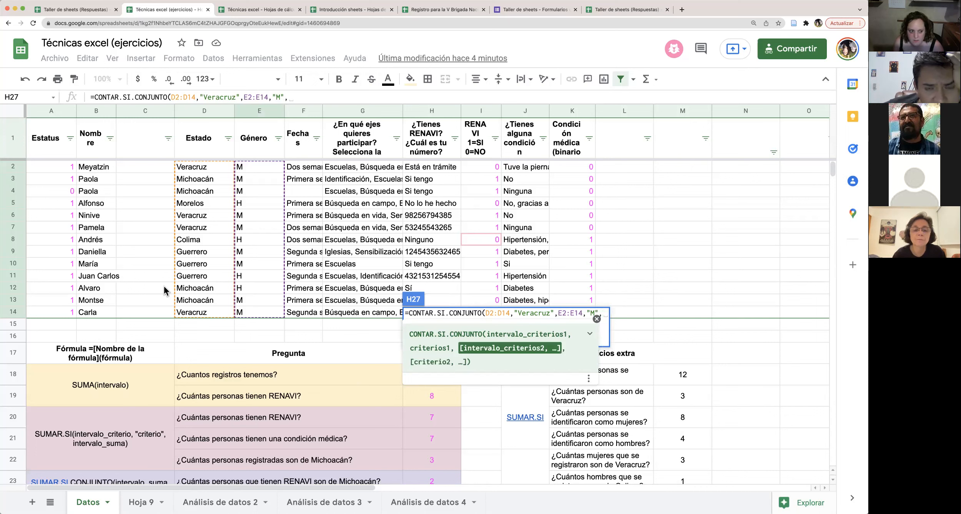
drag(53, 167, 70, 312)
text(,)
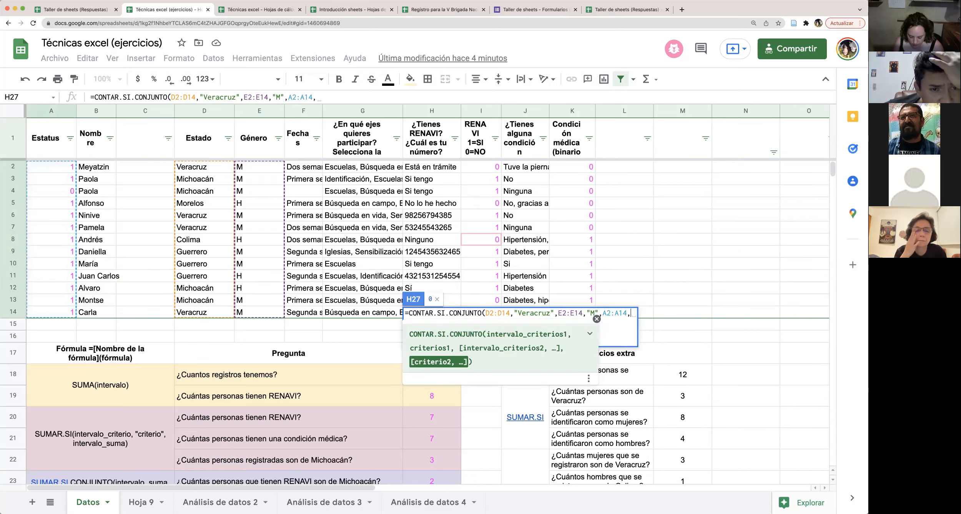
text("1"))
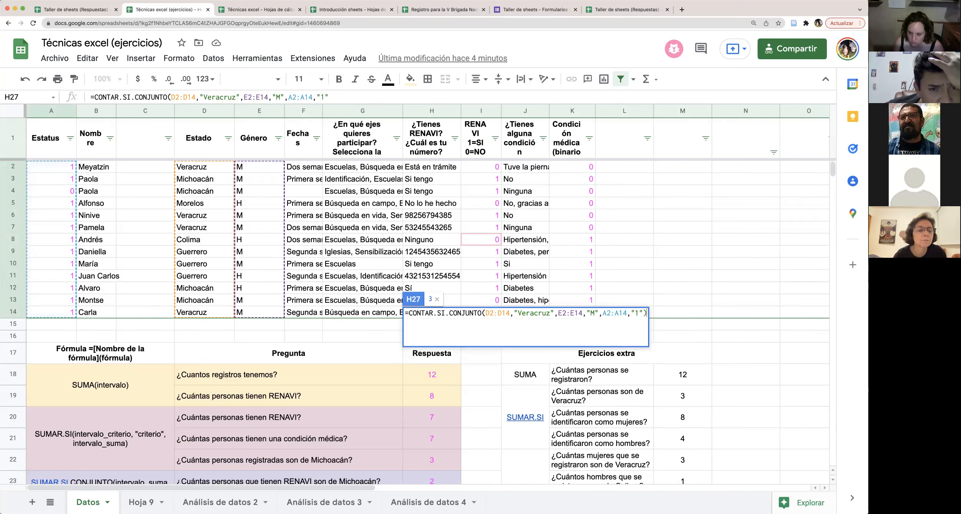
key(Return)
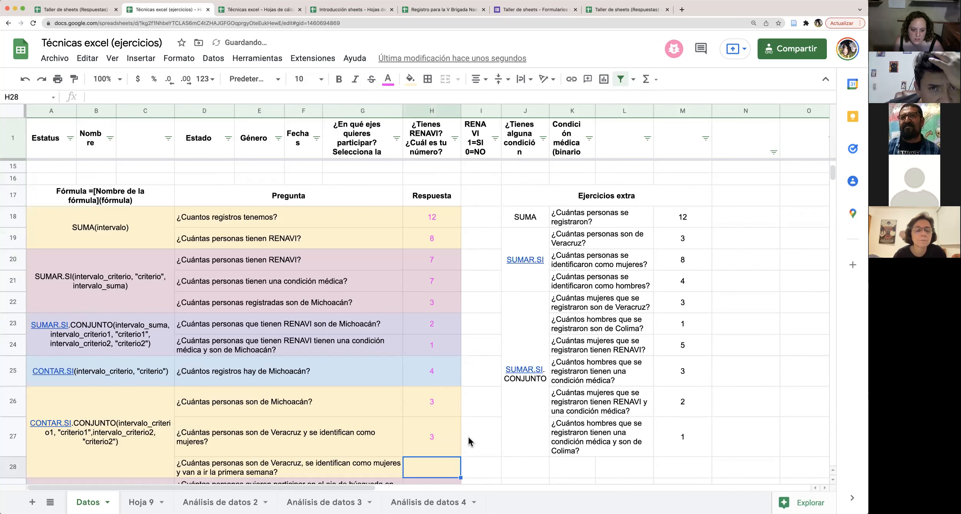
Review the formulas in H27 and H25, examining the CONTAR.SI function name in H25
click(455, 438)
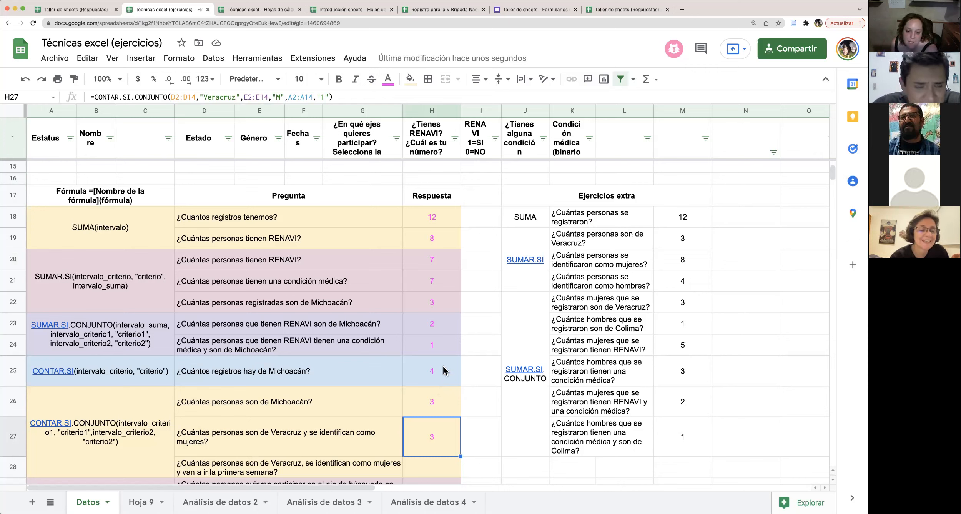
click(446, 372)
double_click(448, 373)
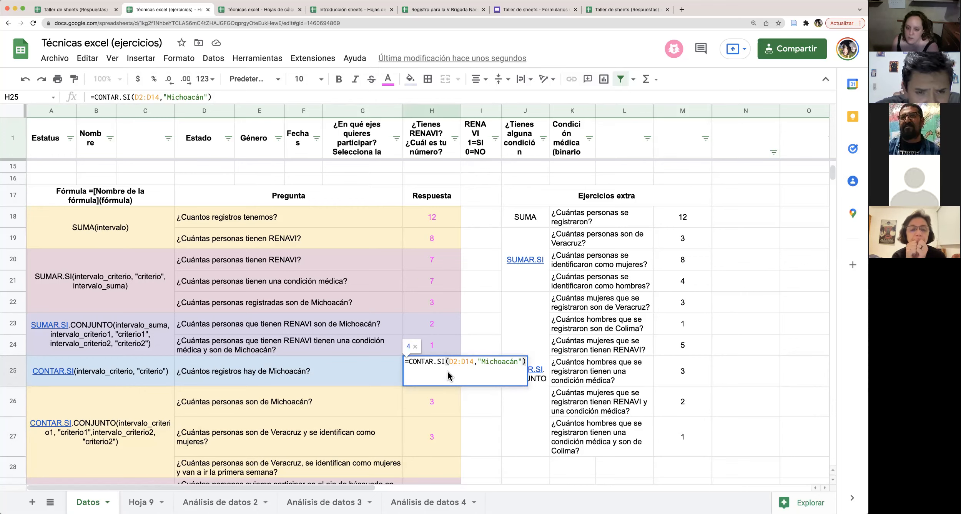
click(428, 373)
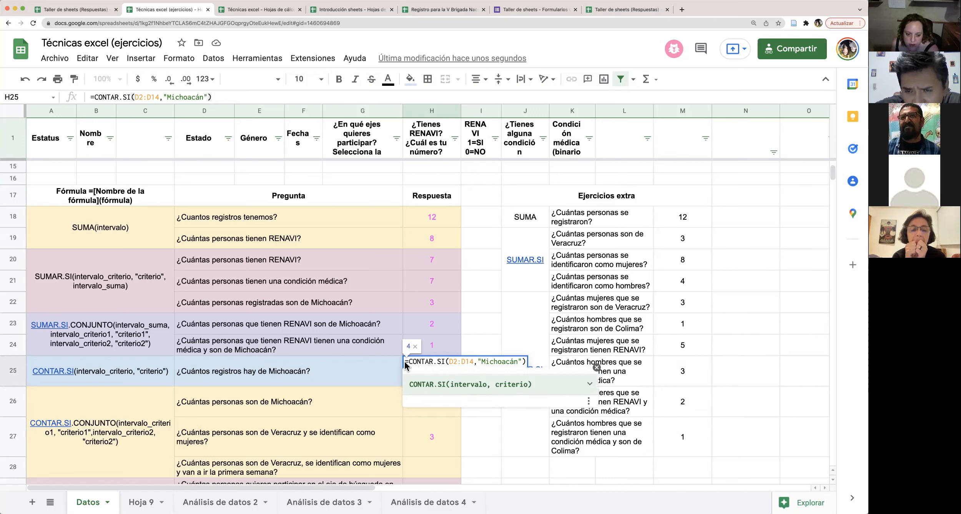
drag(405, 361, 445, 362)
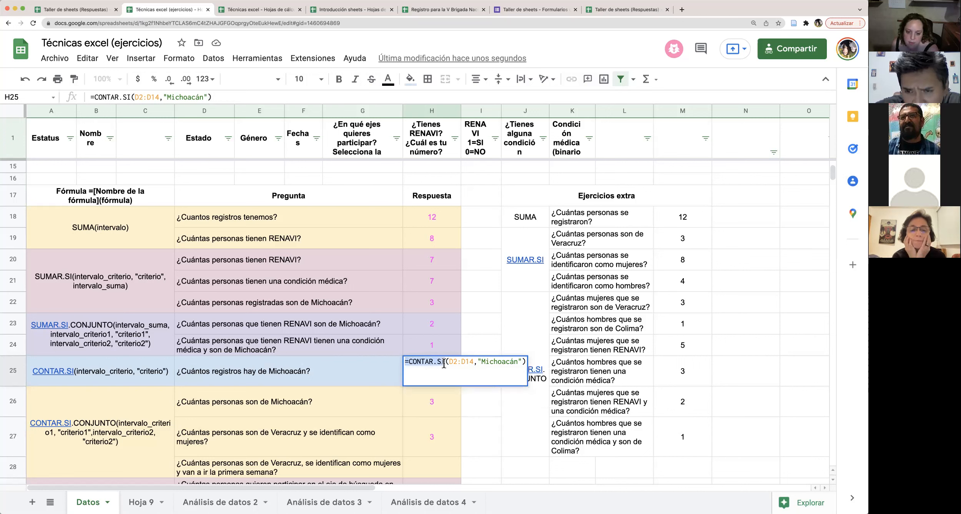
click(389, 372)
click(434, 373)
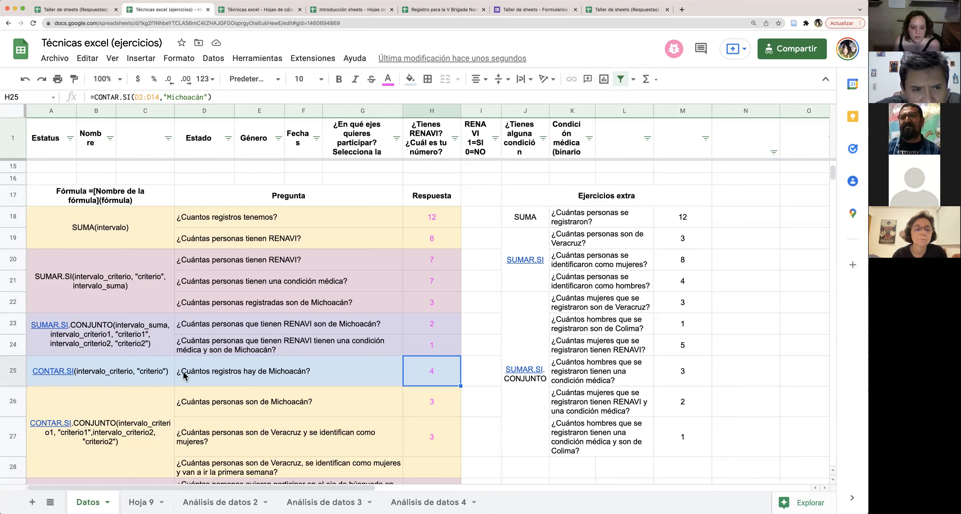
Re-enter the arguments of the CONTAR.SI formula in H25 using the Estado interval D2:D14 and the criterion "Michoacán"
double_click(433, 371)
drag(448, 362, 522, 363)
key(BackSpace)
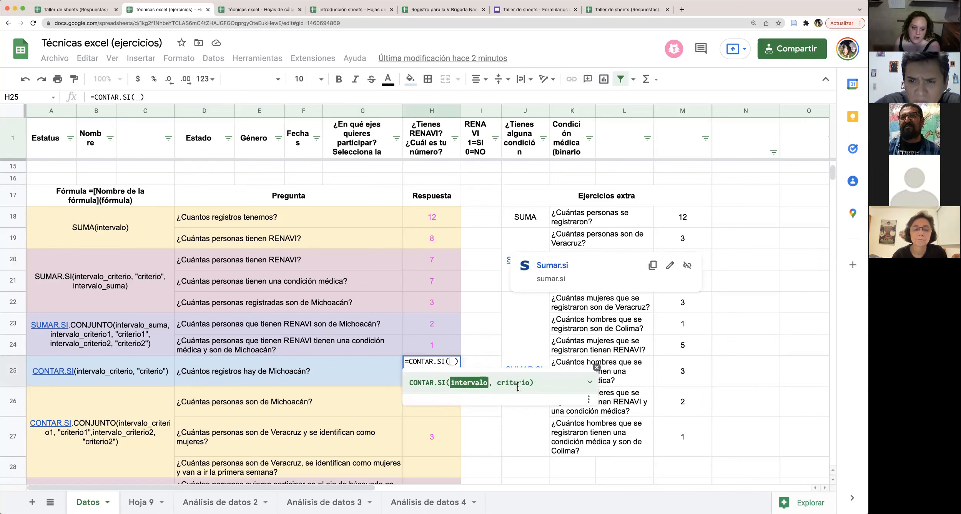
scroll(388, 296, up, 1)
scroll(388, 295, up, 4)
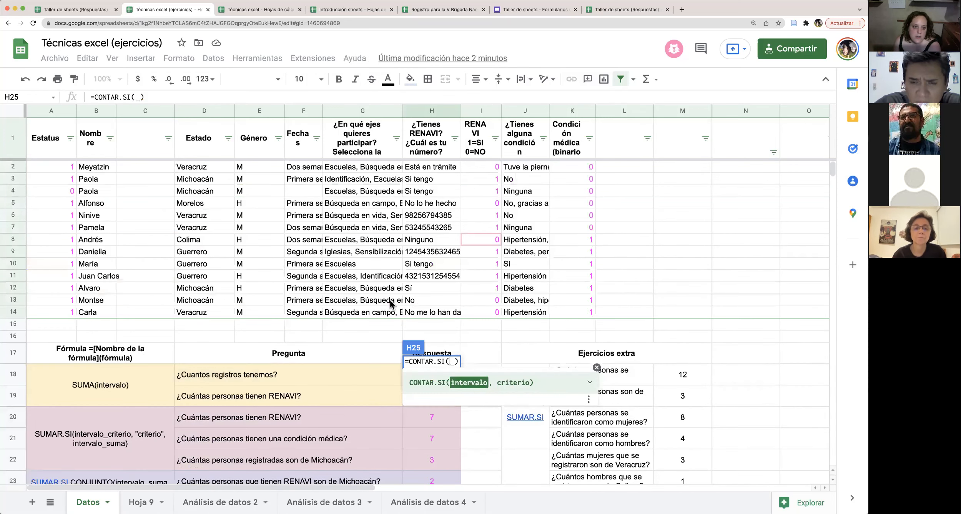
drag(206, 167, 204, 312)
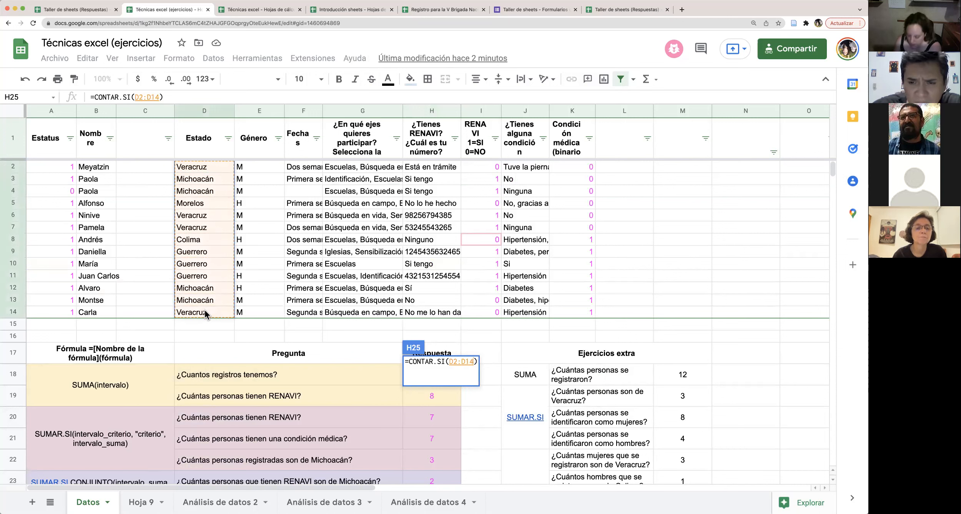
text(, )
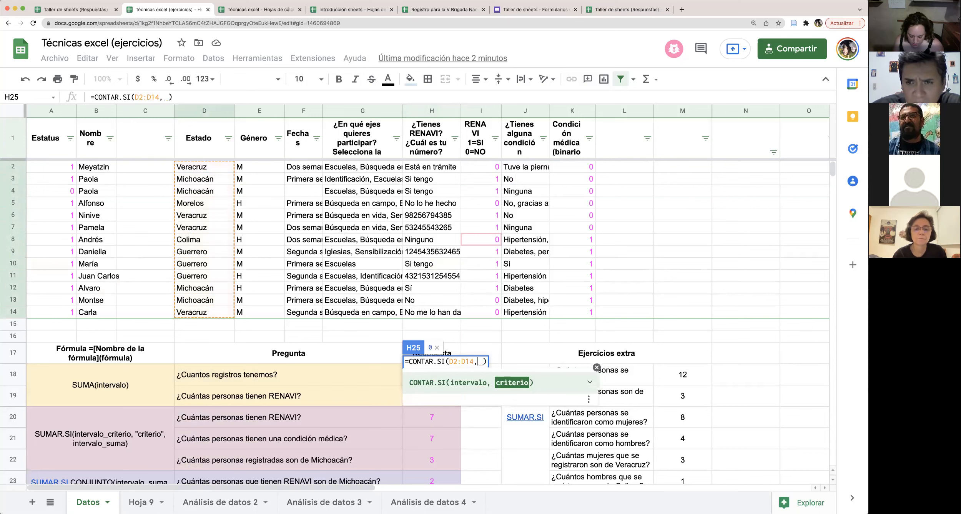
text("Michoacán")
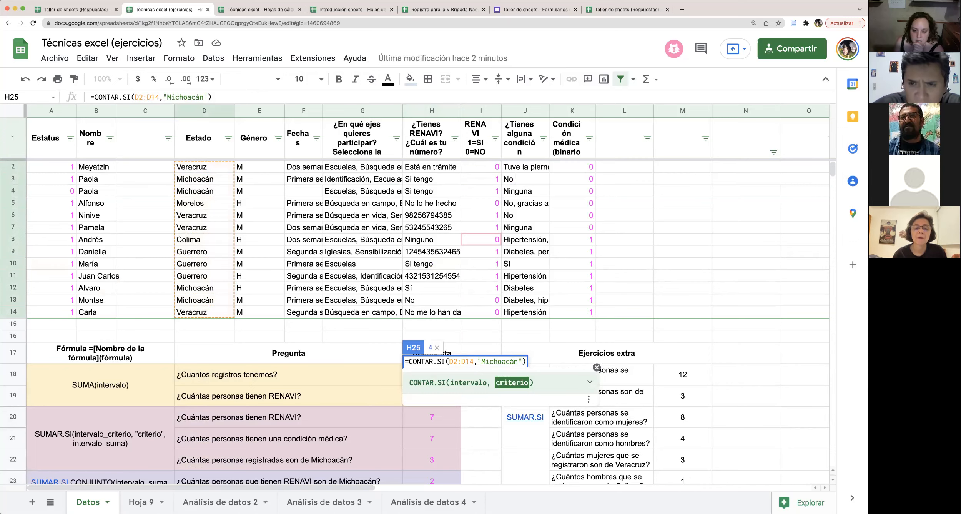
key(Return)
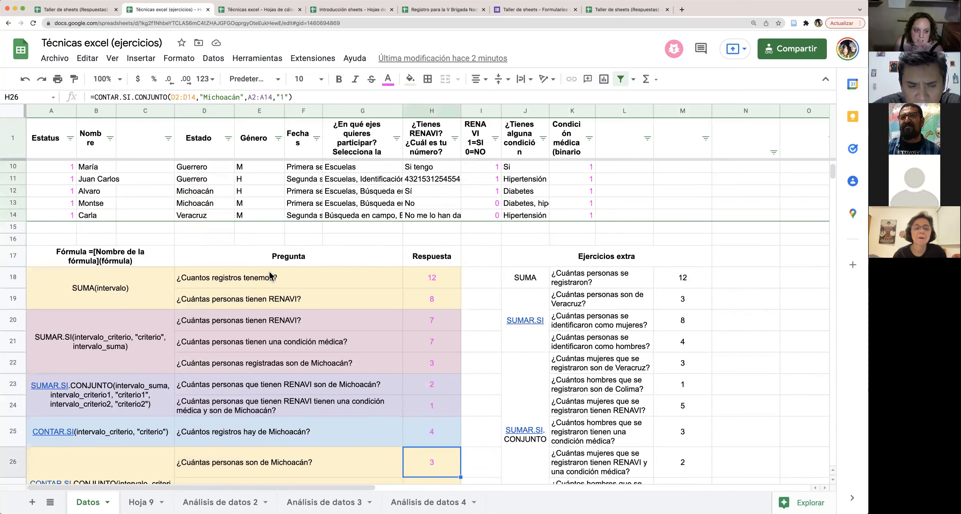
Examine the Estado interval D2:D14 that the count covers, and compare it with the answers to the Michoacán questions
scroll(269, 271, up, 3)
drag(214, 164, 214, 313)
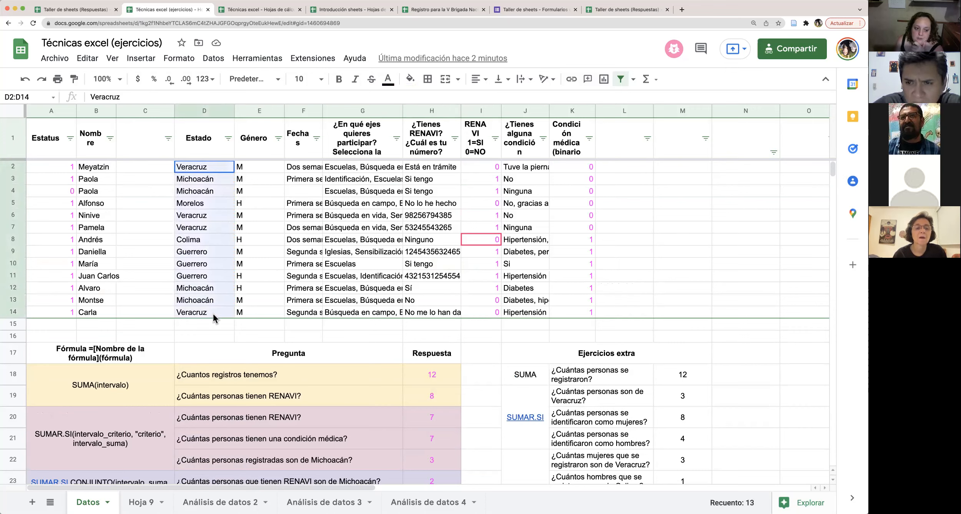
click(215, 178)
drag(216, 169, 210, 315)
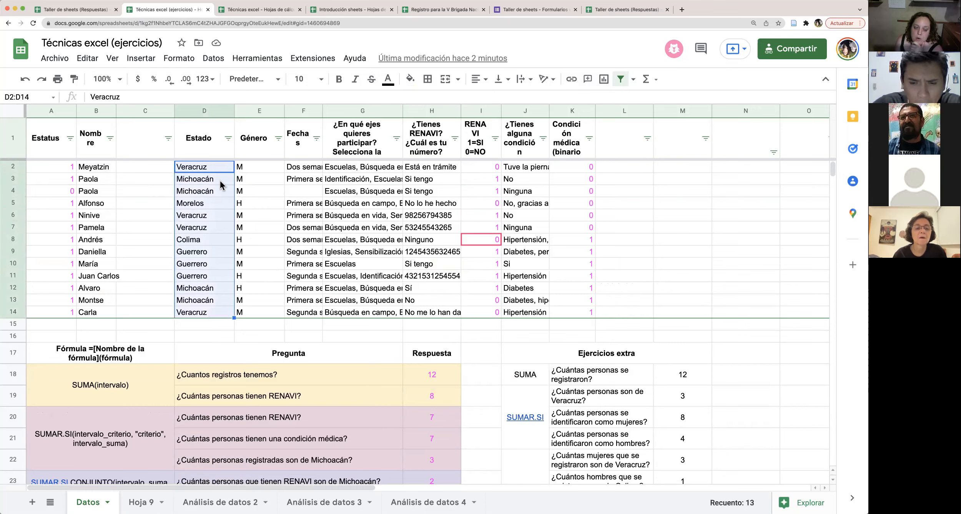
click(217, 166)
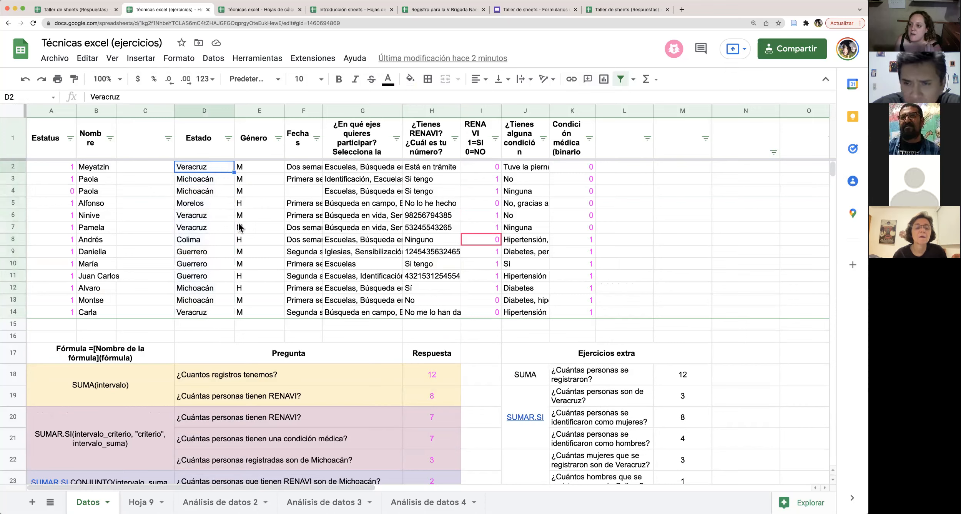
scroll(376, 290, down, 5)
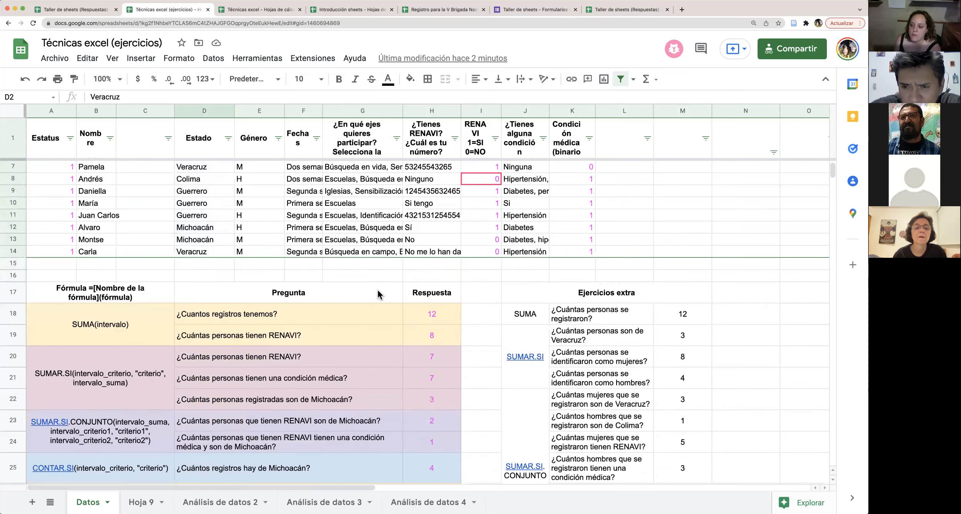
scroll(388, 304, down, 3)
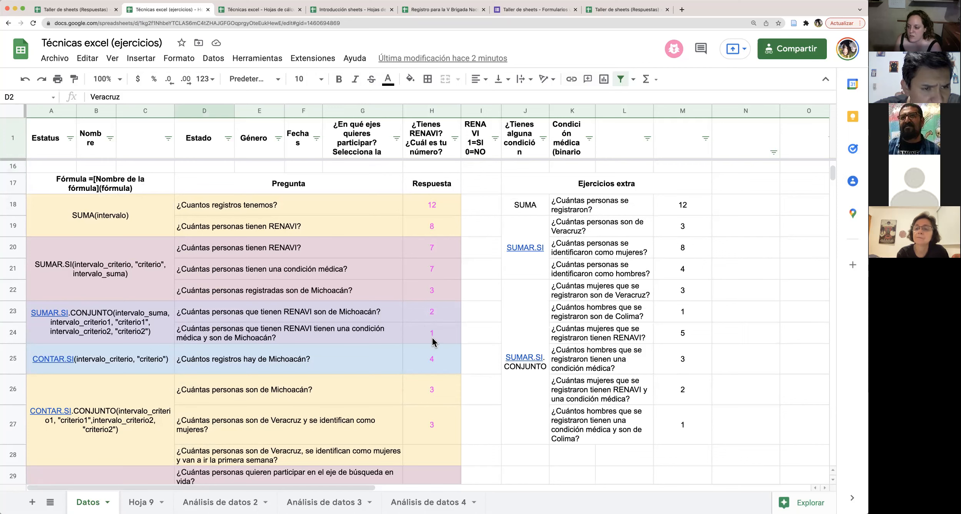
scroll(434, 338, down, 1)
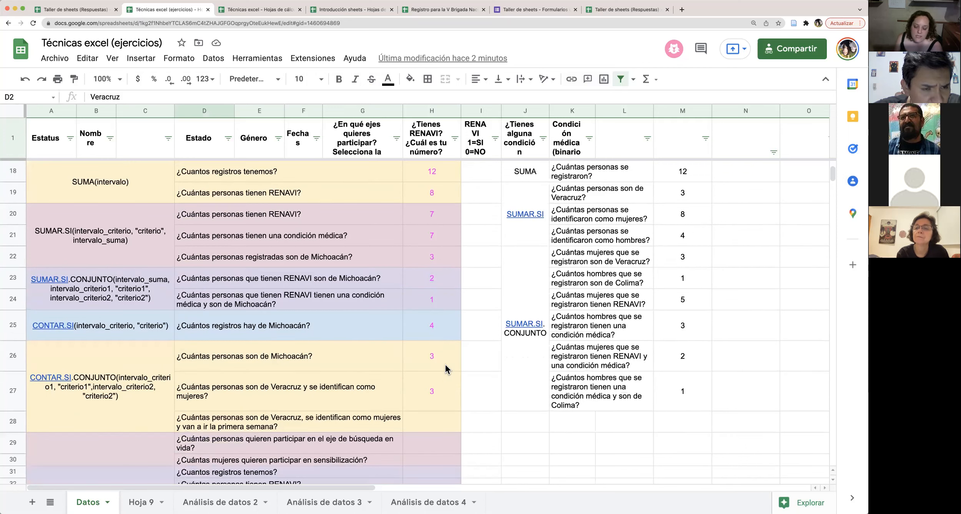
Review the formulas in H25 and H26, examining the CONJUNTO part and the first interval of the H26 formula
double_click(437, 334)
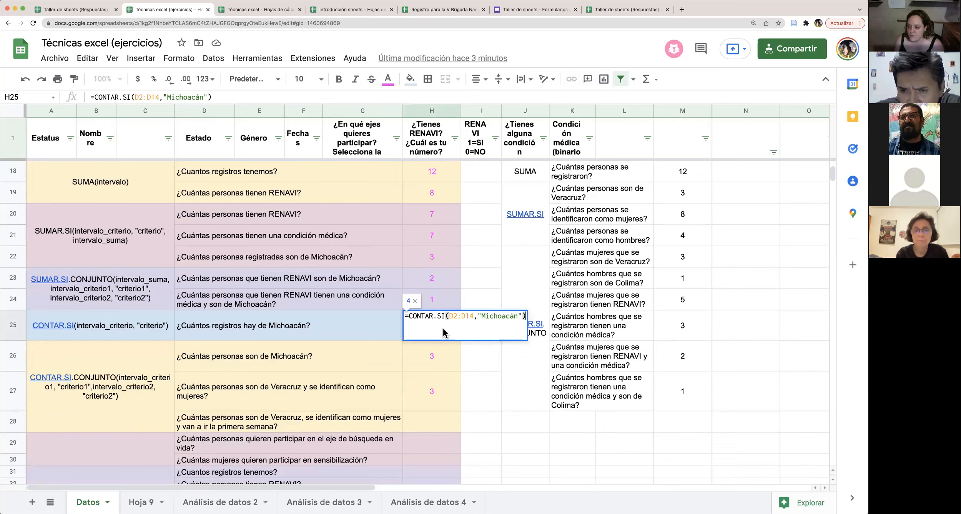
click(445, 362)
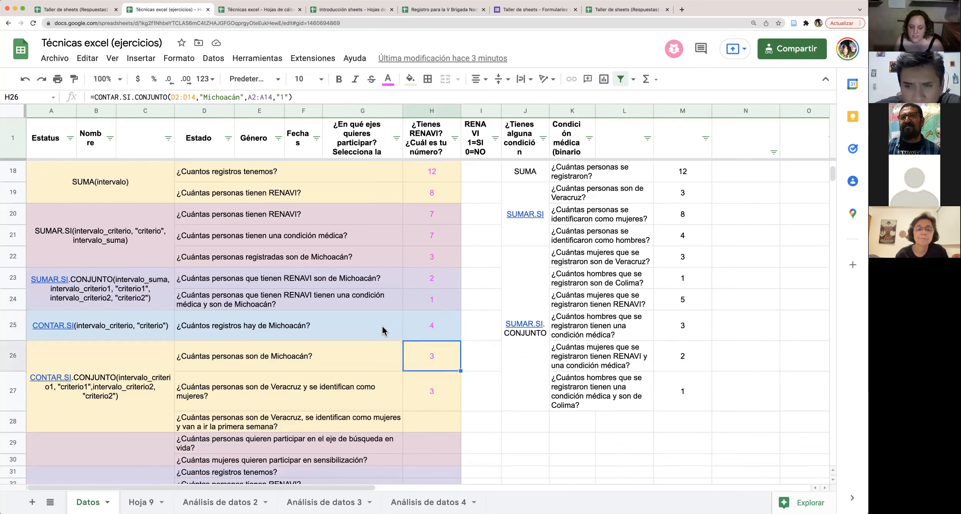
double_click(437, 358)
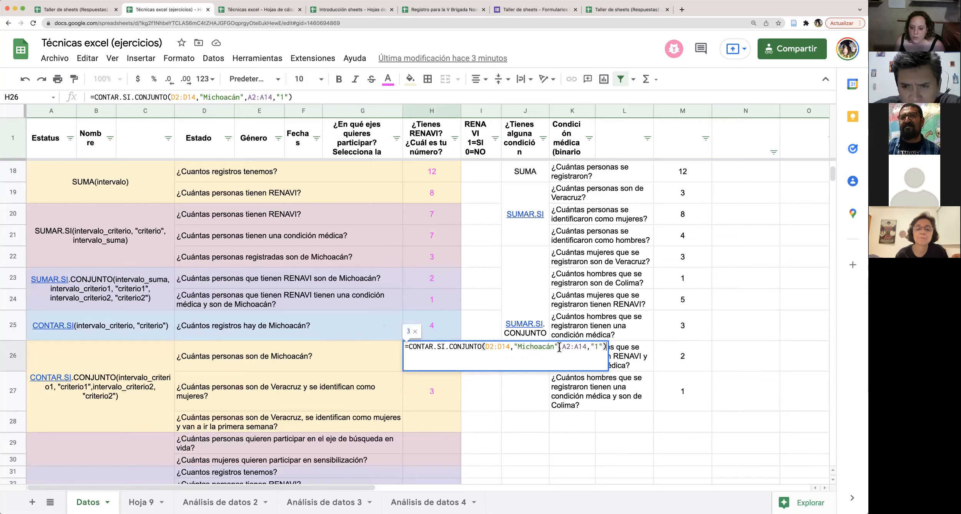
click(448, 347)
double_click(465, 347)
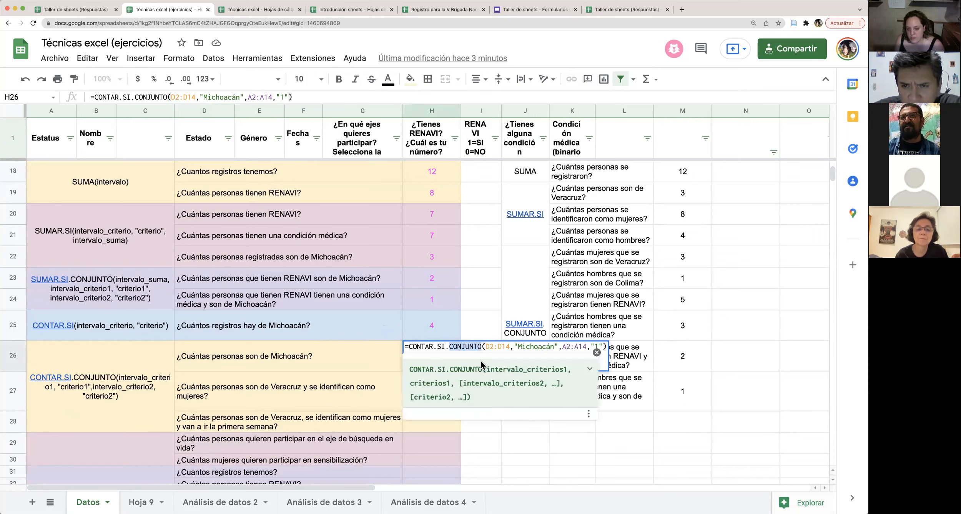
click(494, 347)
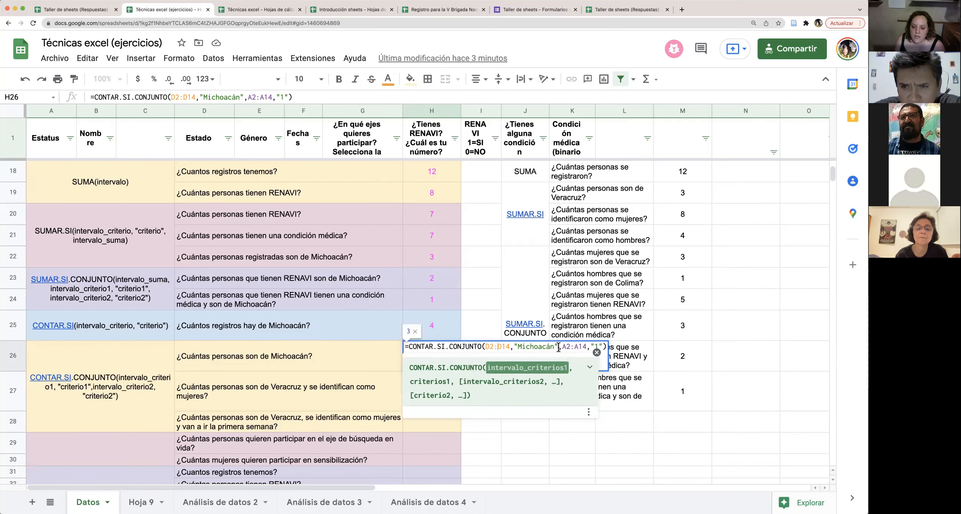
Remove the Estatus condition from the H26 formula, keeping only the interval D2:D14 with the criterion "Michoacán"
drag(562, 347, 602, 346)
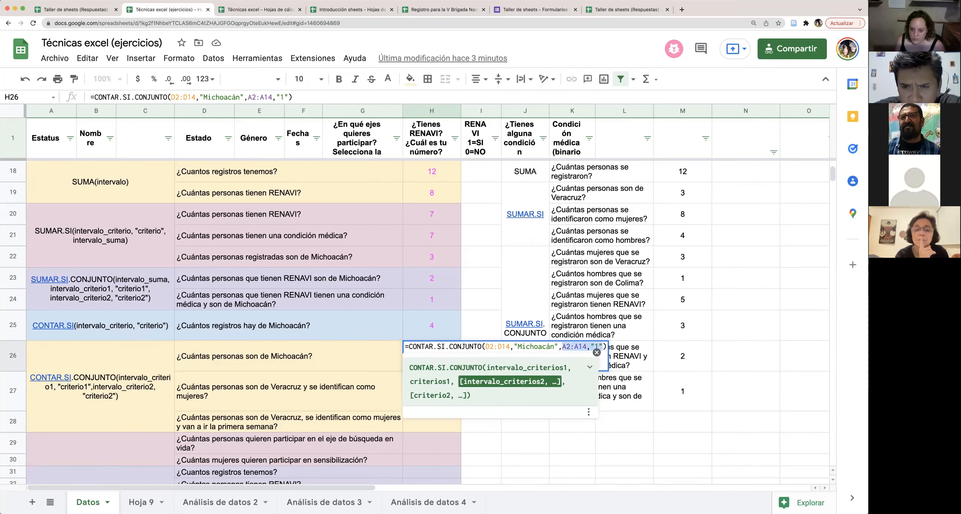
key(BackSpace)
key(BackSpace)
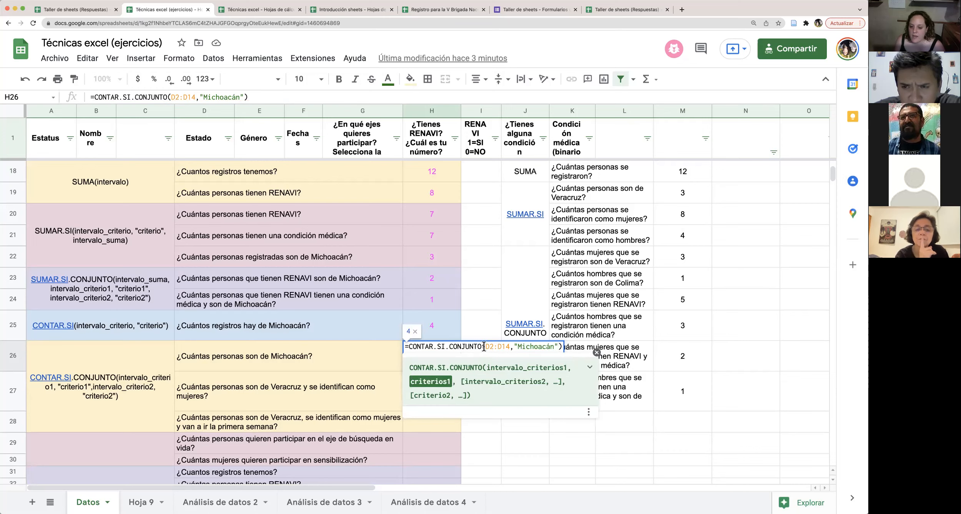
drag(485, 346, 548, 346)
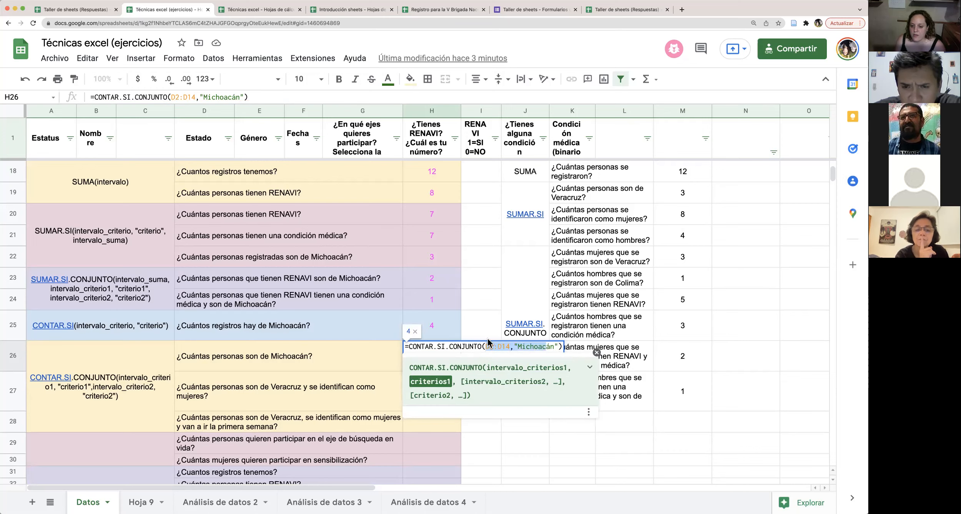
scroll(396, 284, up, 5)
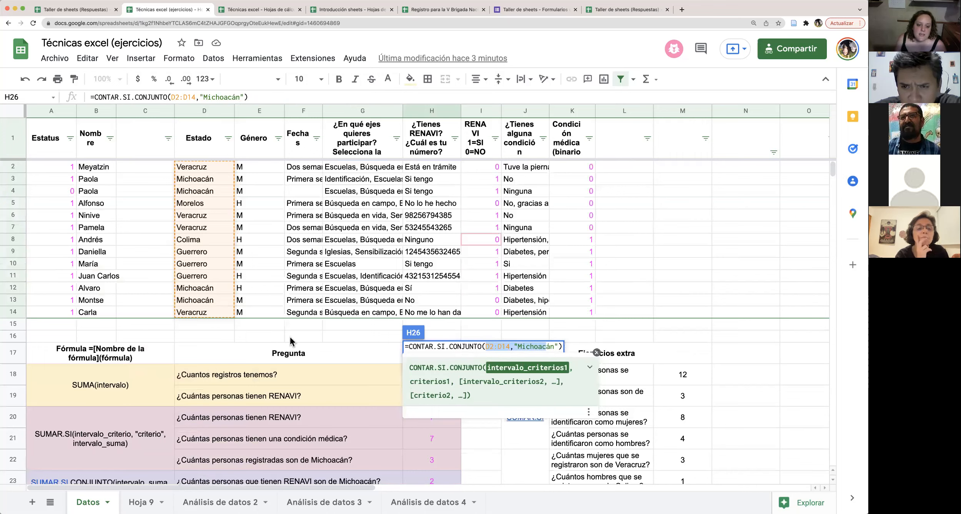
click(562, 347)
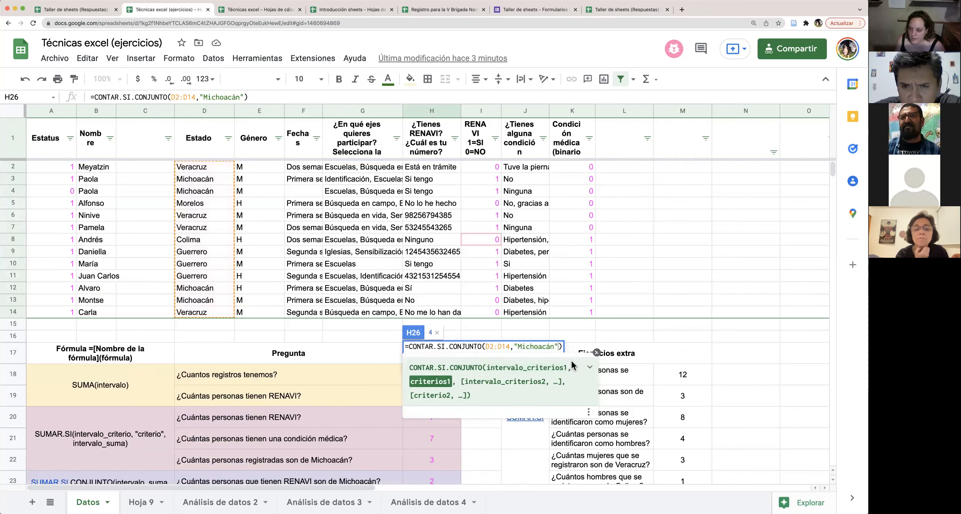
Add the Estatus interval A2:A14 with the criterion "1" as the second condition and complete the H26 formula
text(,)
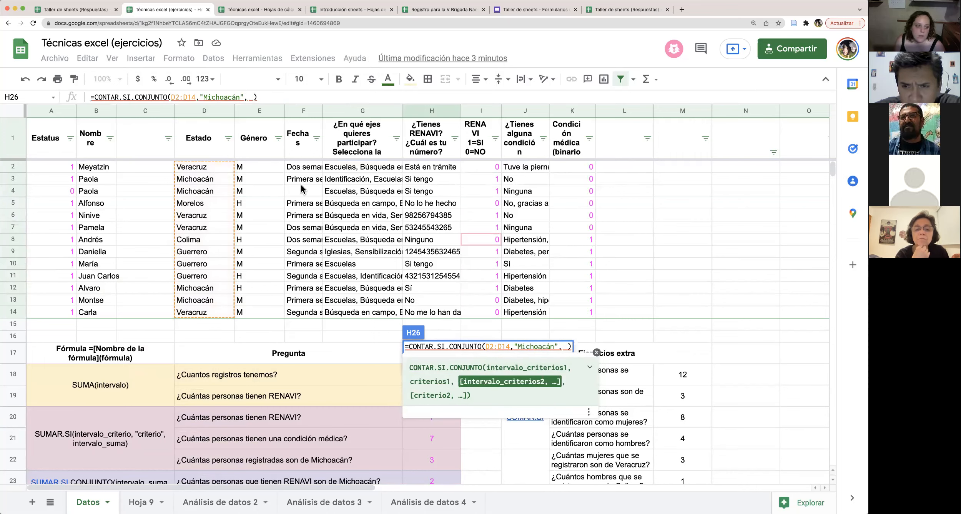
drag(60, 168, 64, 314)
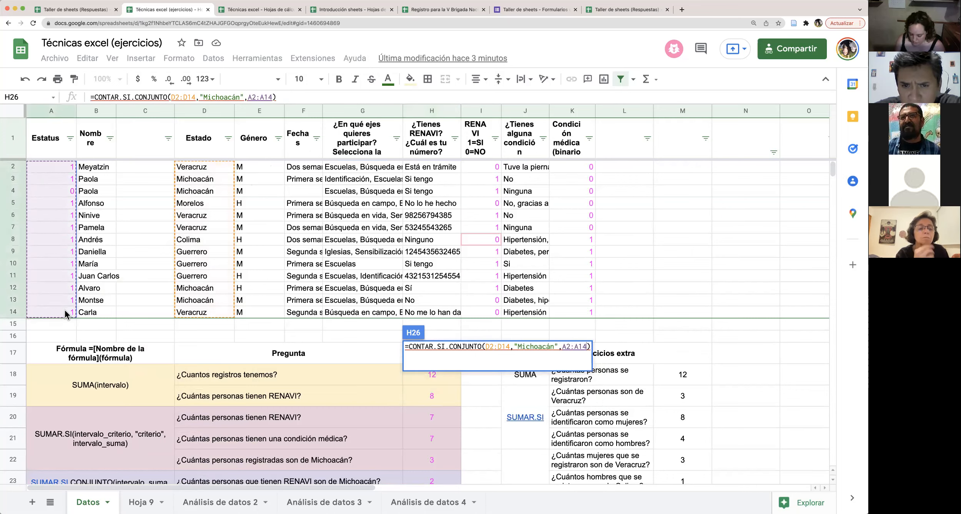
text(,)
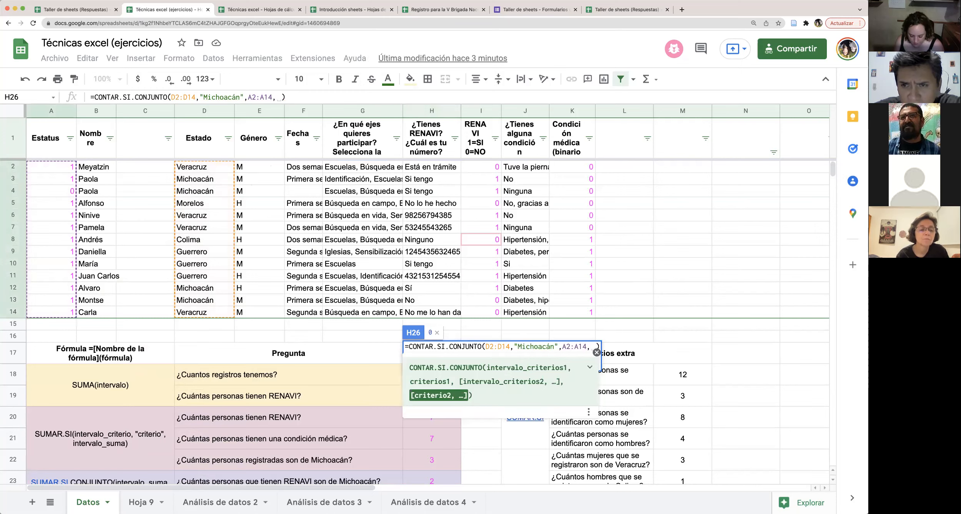
key(BackSpace)
text("1")
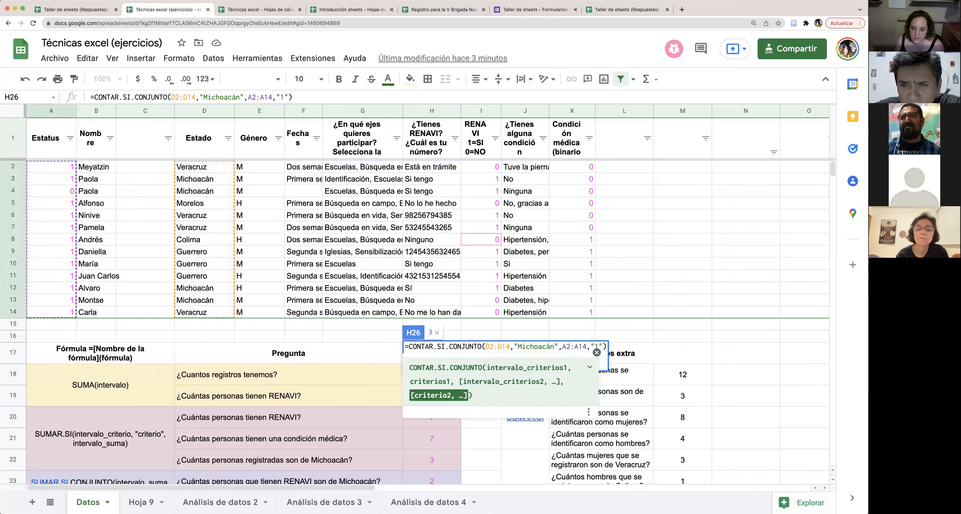
text())
key(BackSpace)
key(Return)
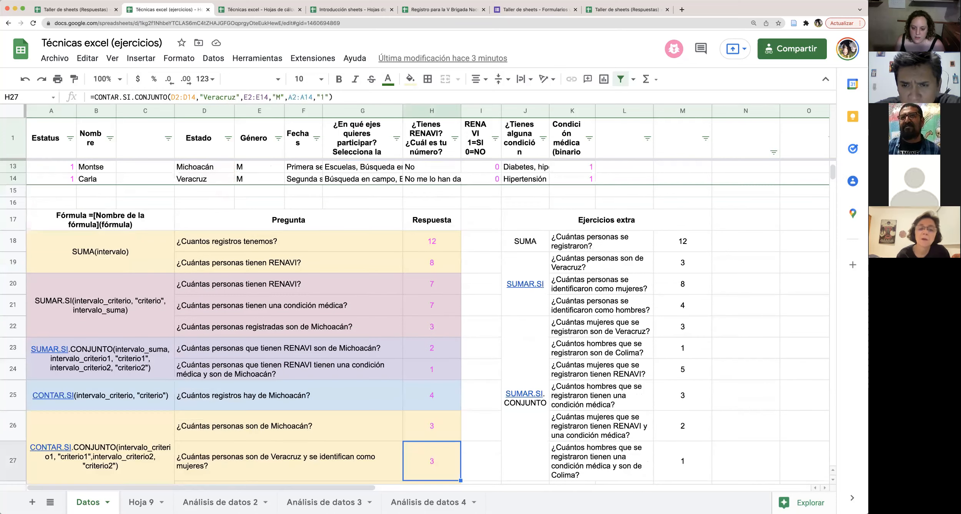
Compare the answers and formulas in H25 and H26 for the two Michoacán questions
scroll(255, 334, down, 3)
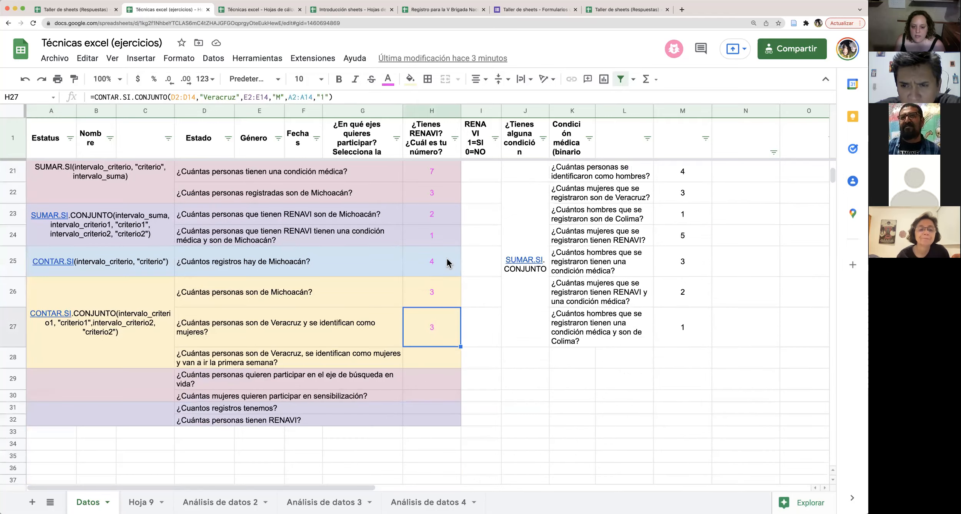
drag(432, 261, 451, 295)
click(471, 297)
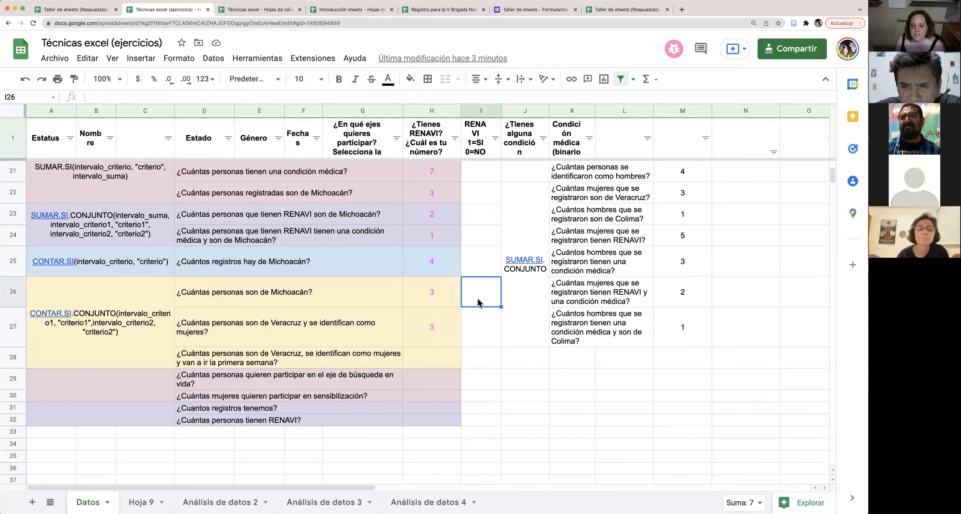
click(441, 289)
click(441, 263)
click(443, 305)
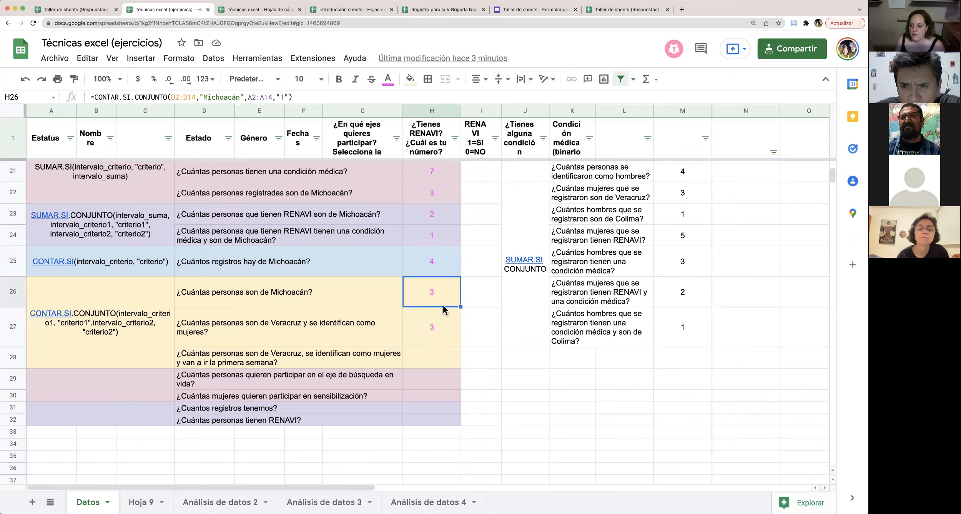
Examine the Estatus and Estado values of the Michoacán records in rows 4 and 3, and return to the counting answers
scroll(172, 240, up, 5)
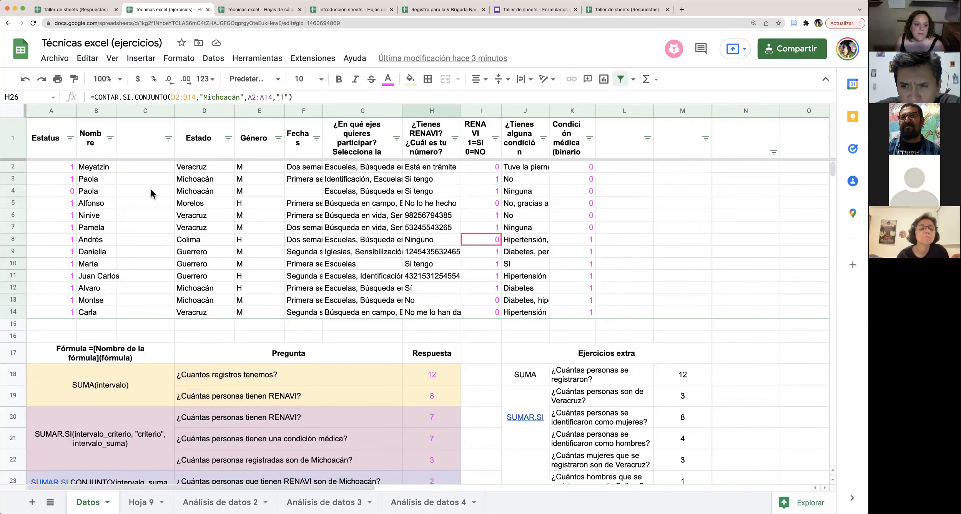
drag(210, 190, 63, 197)
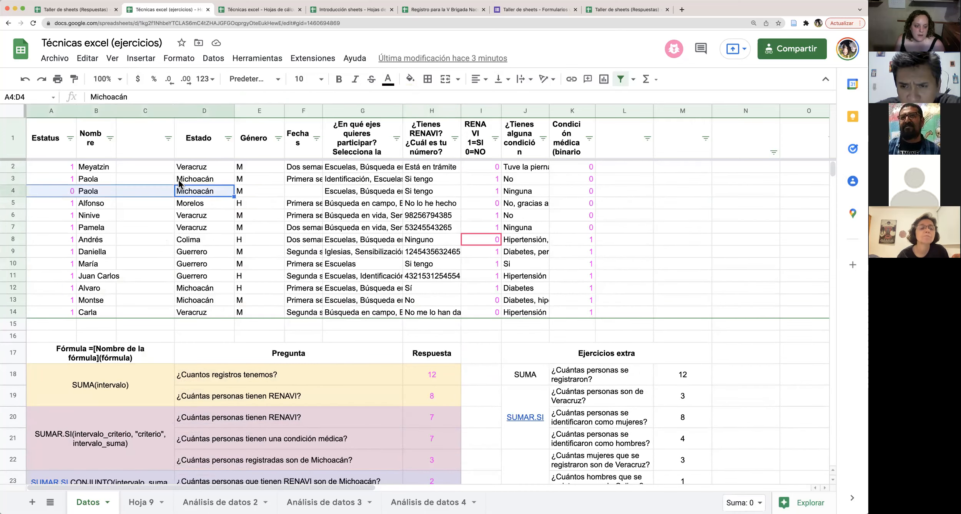
drag(179, 181, 47, 182)
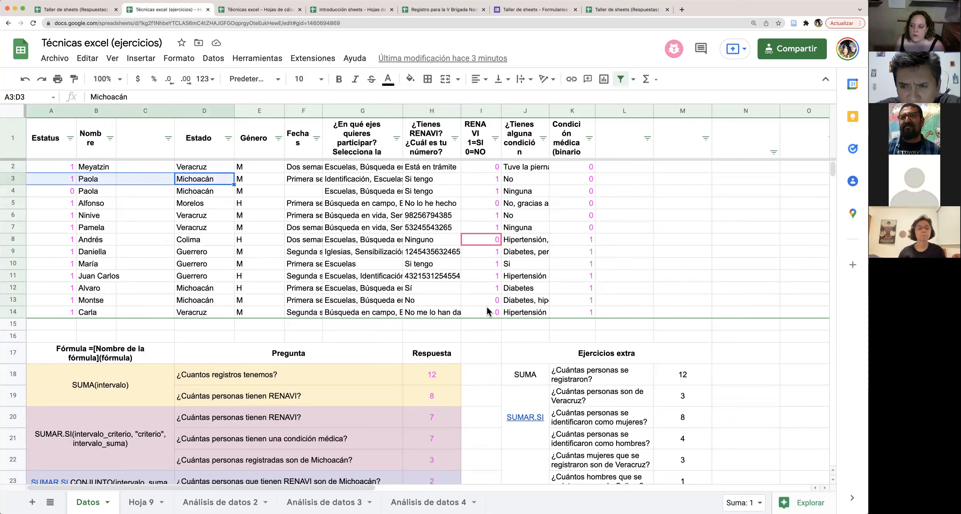
scroll(487, 309, down, 10)
scroll(470, 330, up, 3)
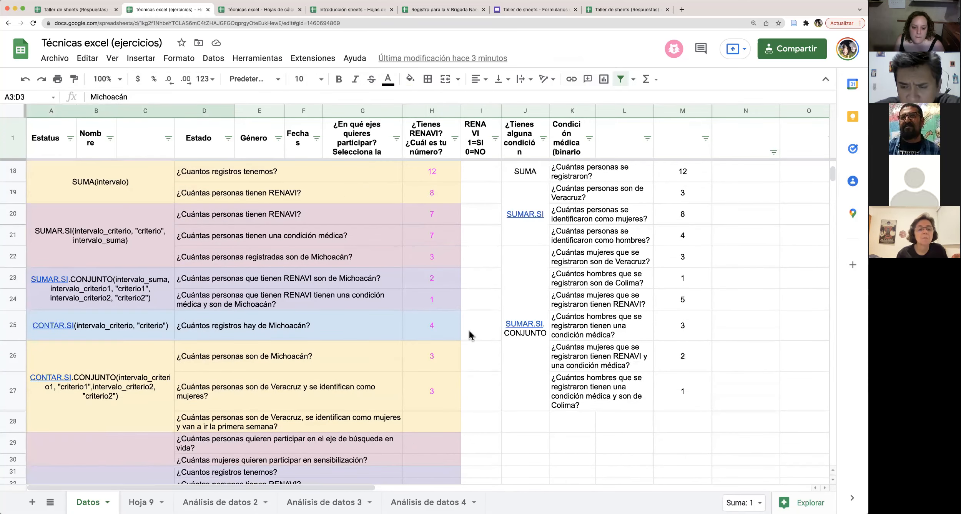
scroll(460, 347, down, 1)
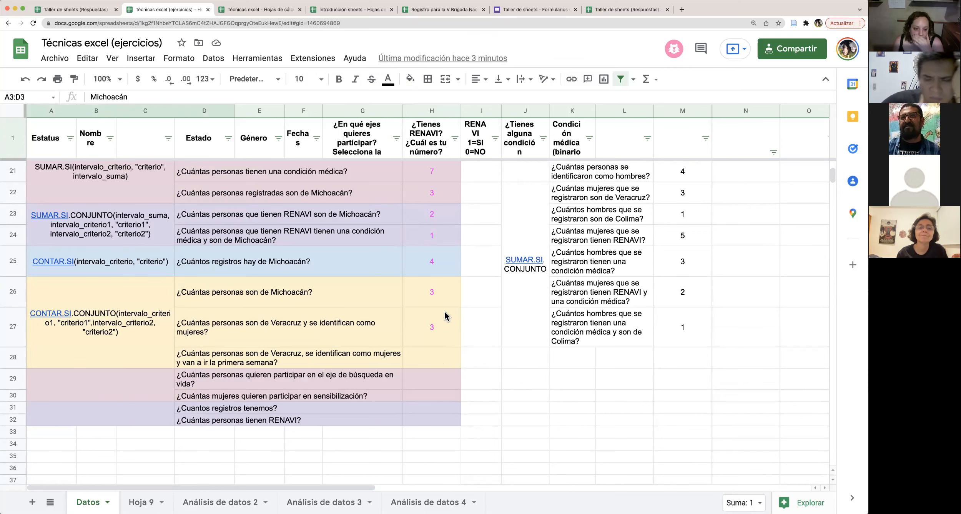
Examine the Estatus values in A2:A14 of the records
scroll(442, 313, up, 7)
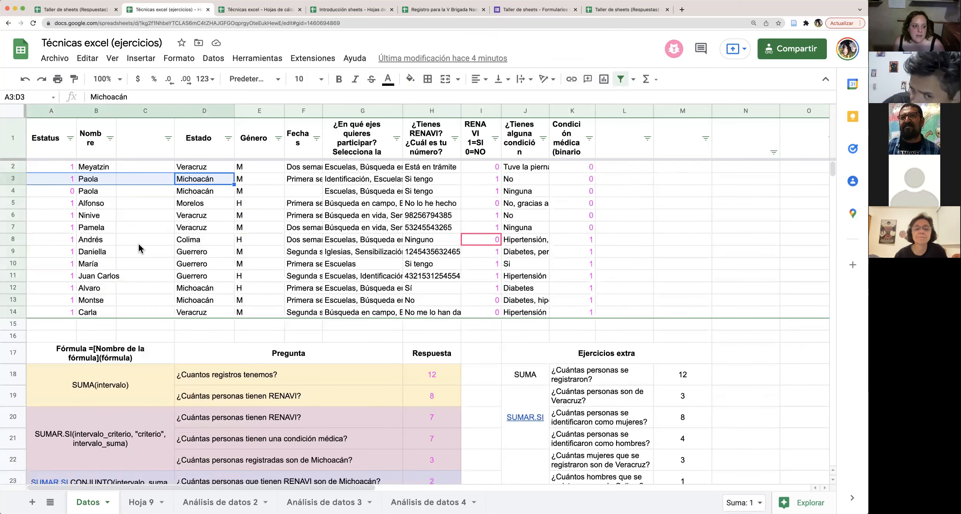
click(61, 201)
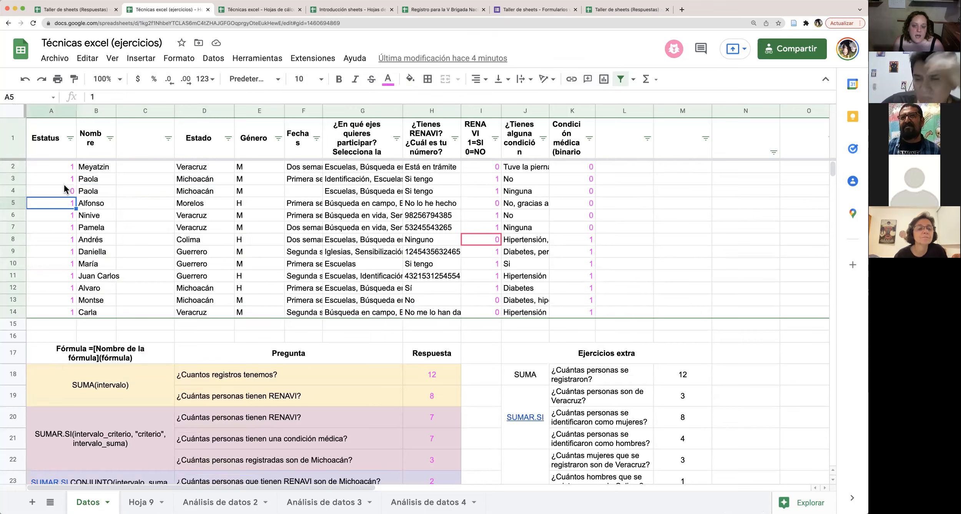
drag(58, 165, 51, 318)
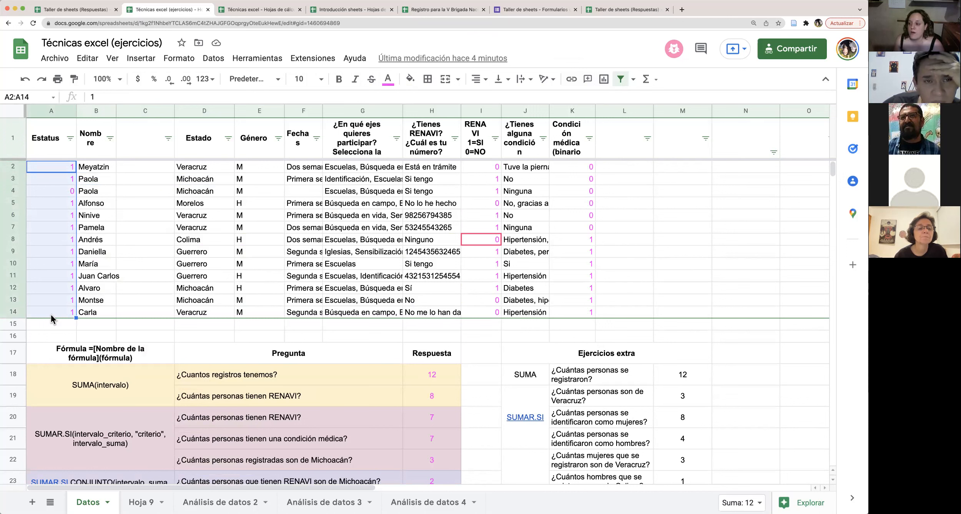
click(125, 259)
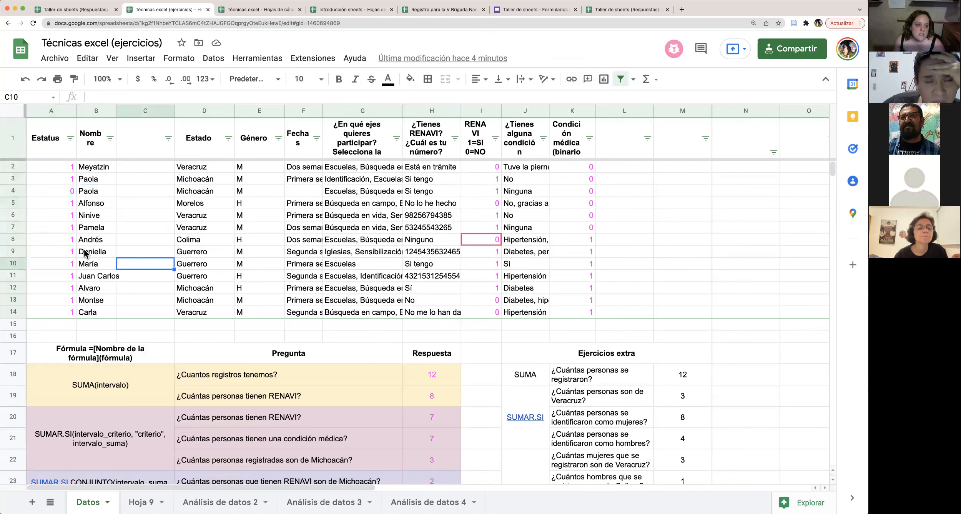
Set the Estatus of the Michoacán record in A3 to 2 and check the effect on the H26 answer and formula
click(63, 178)
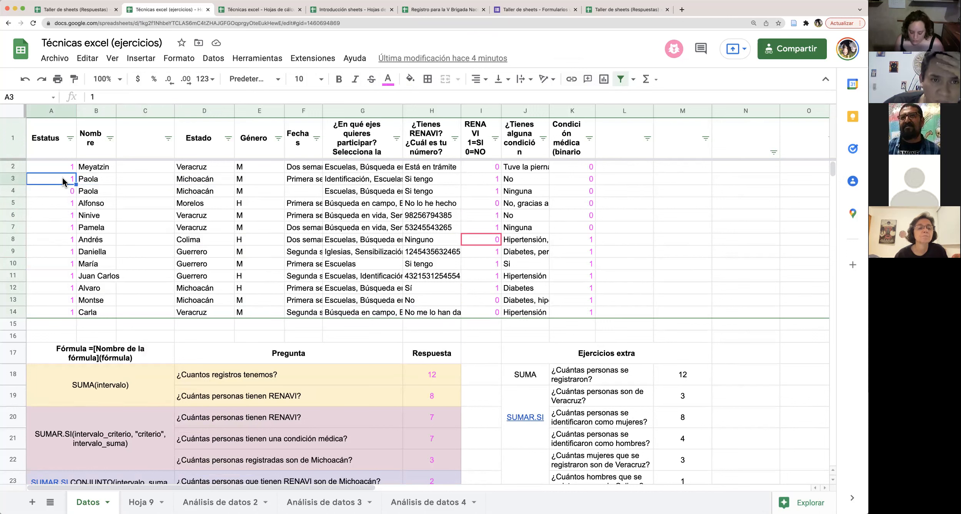
text(2)
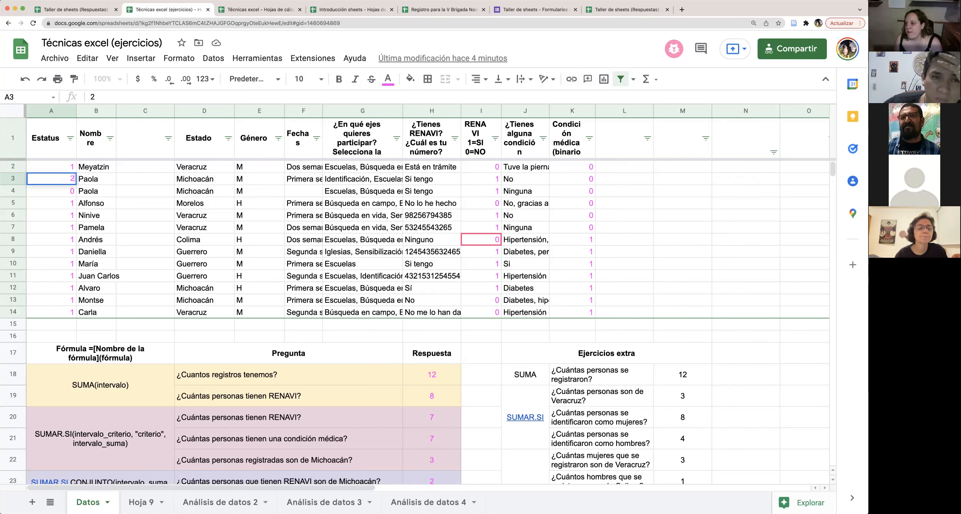
key(Return)
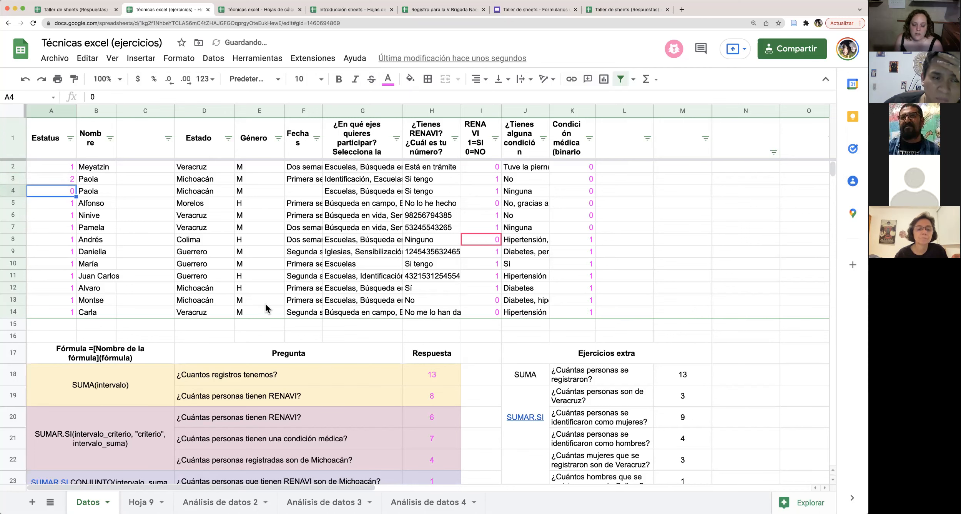
scroll(266, 305, down, 5)
scroll(266, 308, down, 2)
click(367, 338)
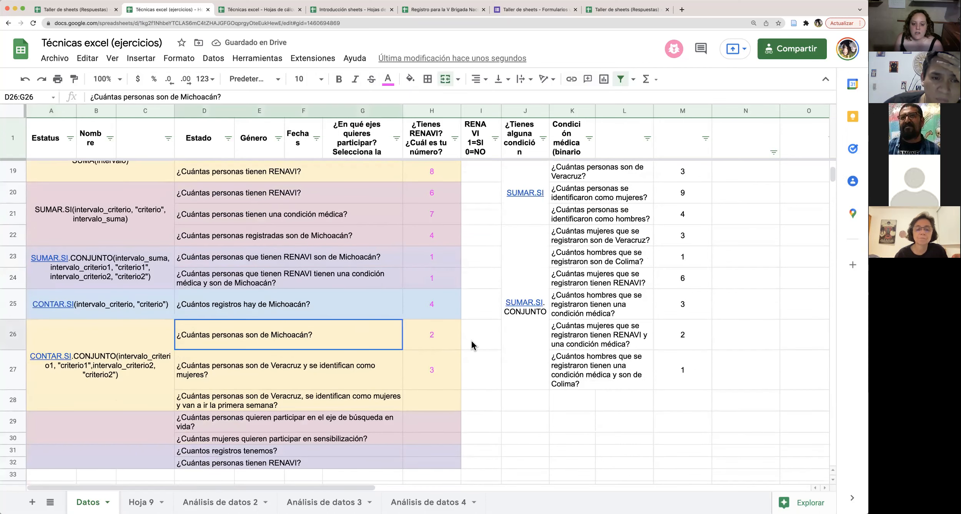
click(437, 337)
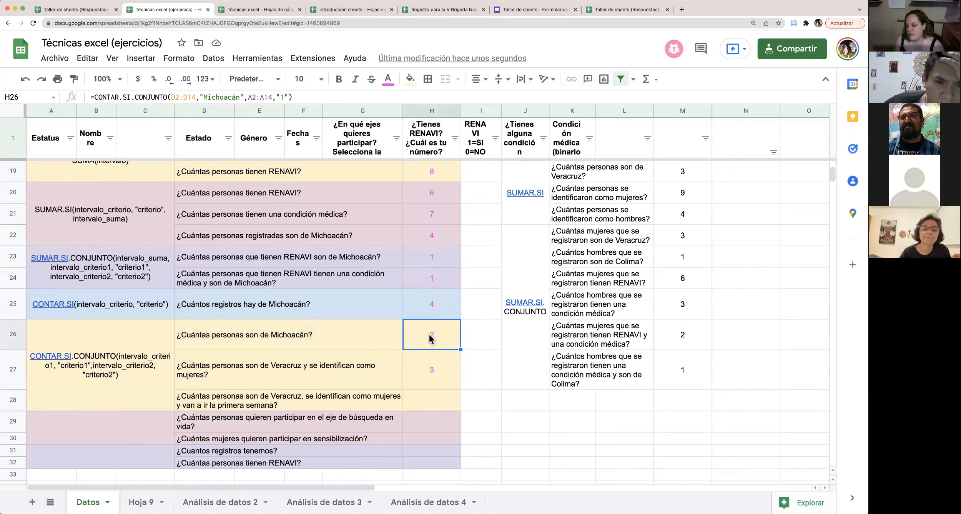
Set the Estatus in A3 back to 1
scroll(430, 339, up, 10)
click(58, 181)
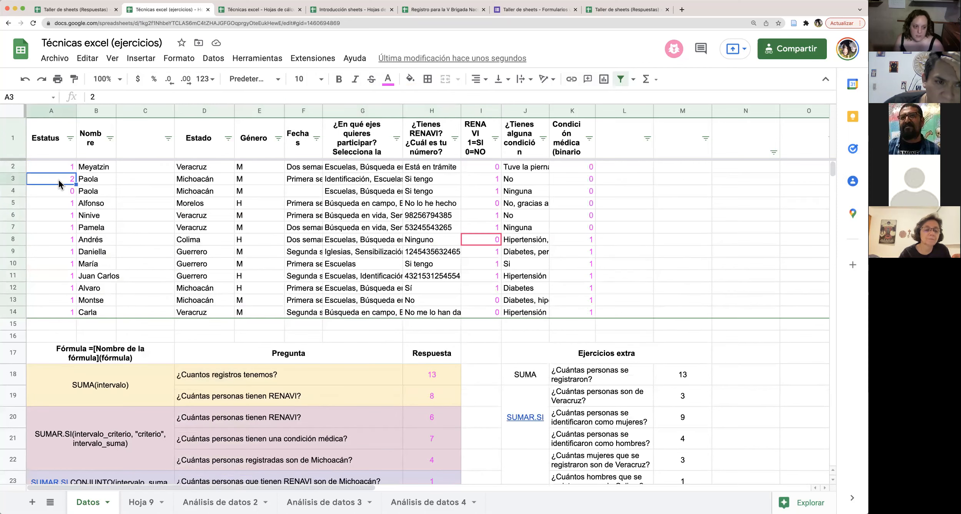
text(1)
click(271, 280)
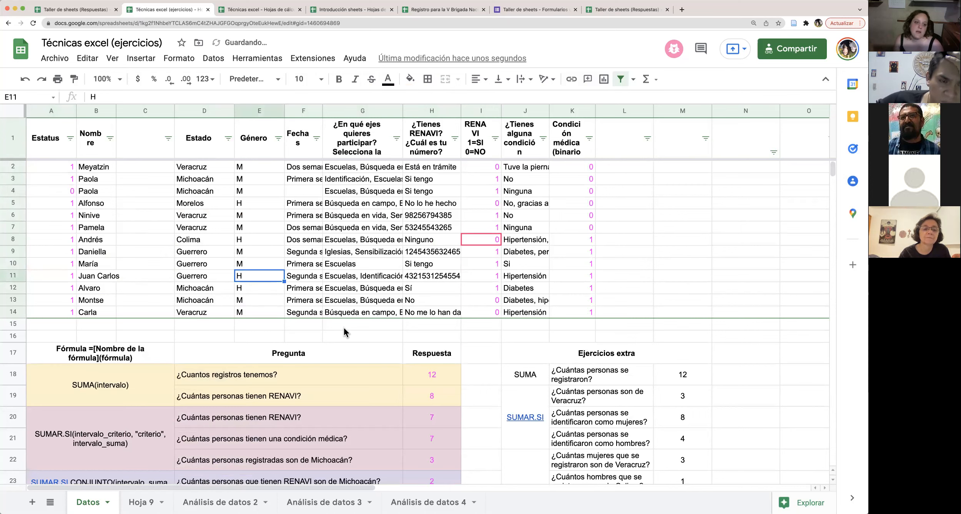
Start a CONTAR.SI.CONJUNTO formula in H28 for the question about women from Veracruz going the first week
scroll(440, 331, down, 5)
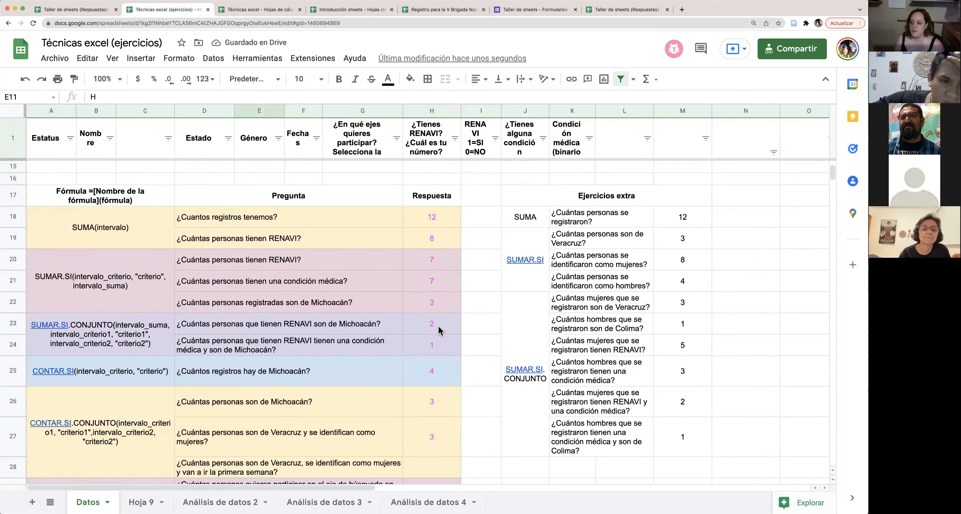
scroll(441, 329, down, 3)
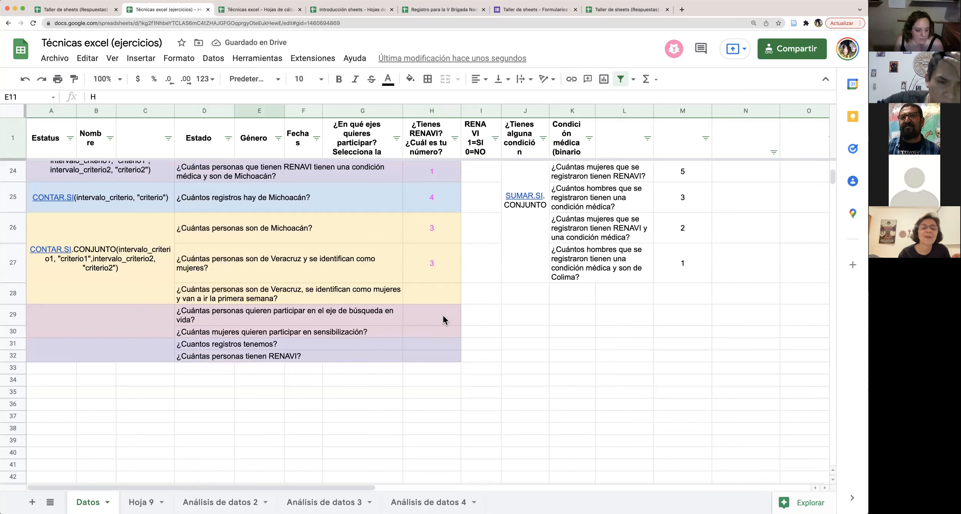
click(441, 295)
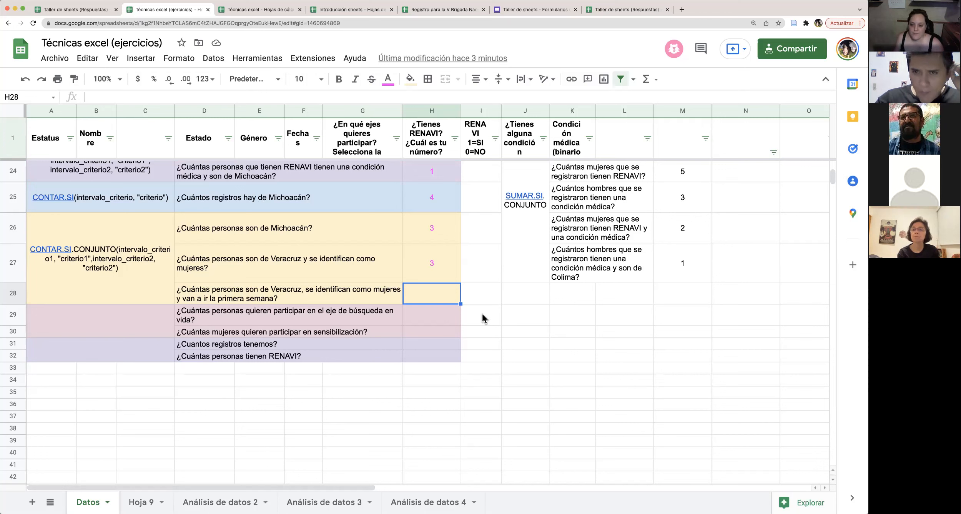
text(=)
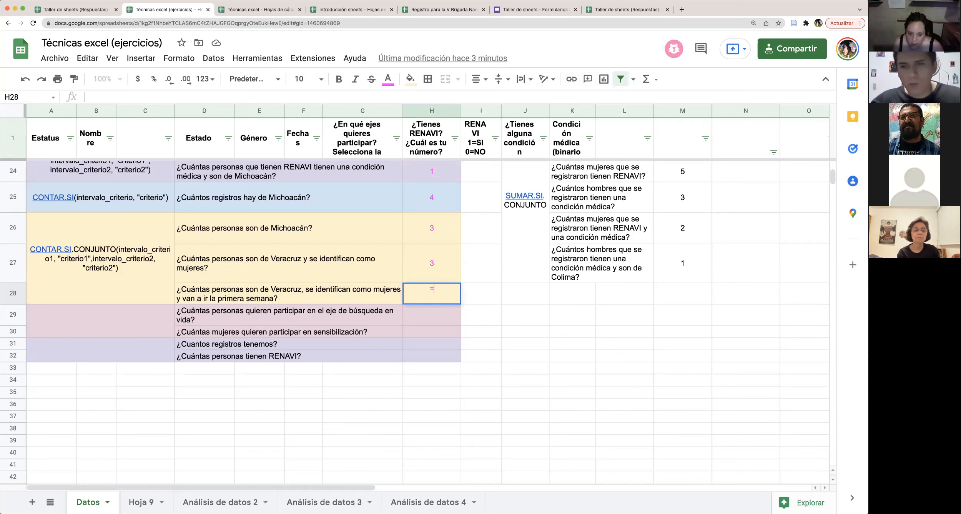
text(CON)
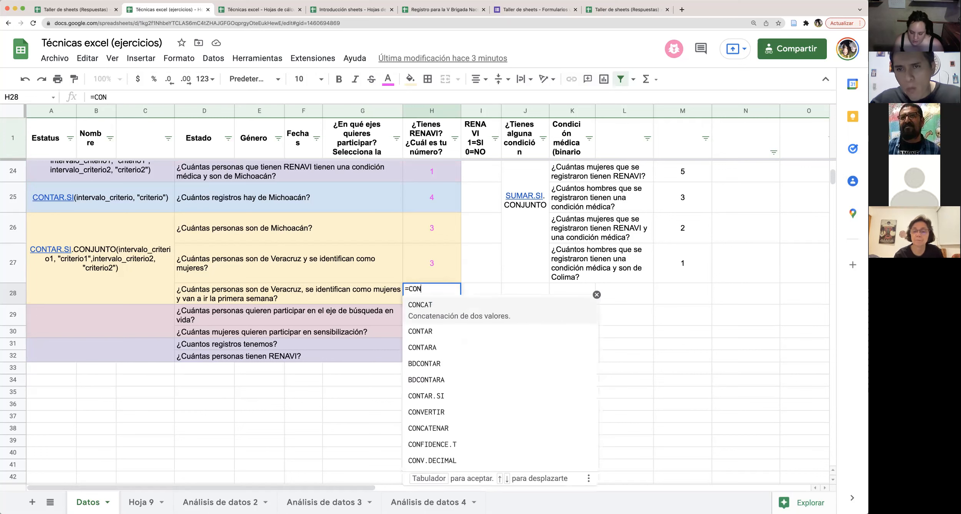
text(TAR.SI.CONJUNT)
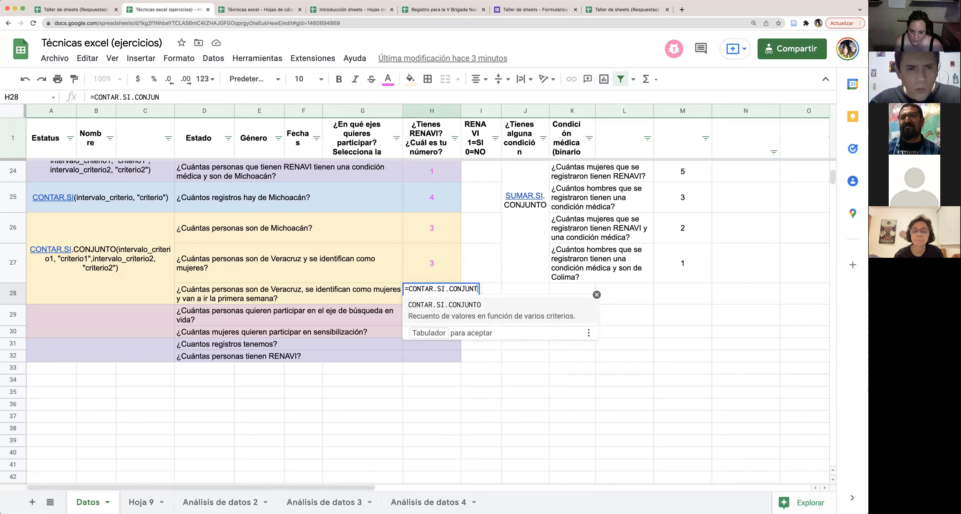
text(O()
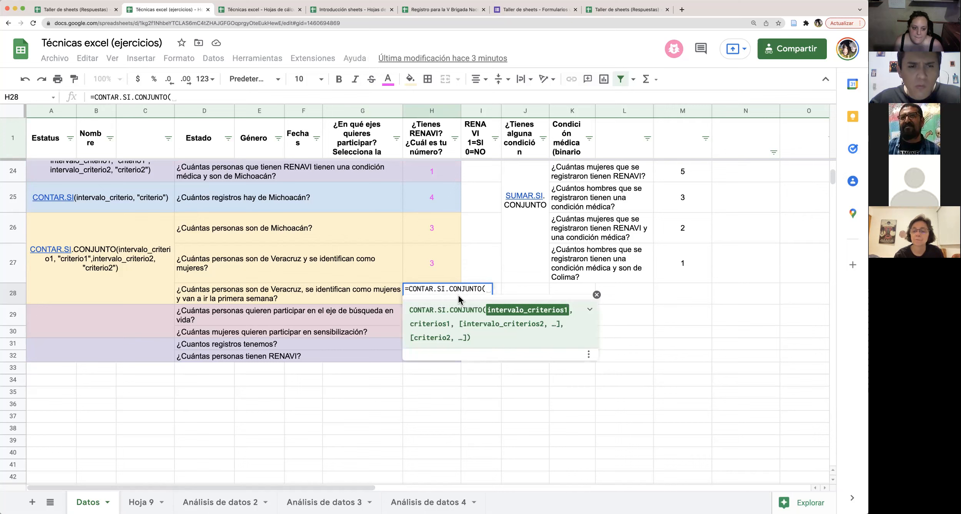
Review the row 28 question against the data records to identify the intervals its conditions need
scroll(477, 225, up, 10)
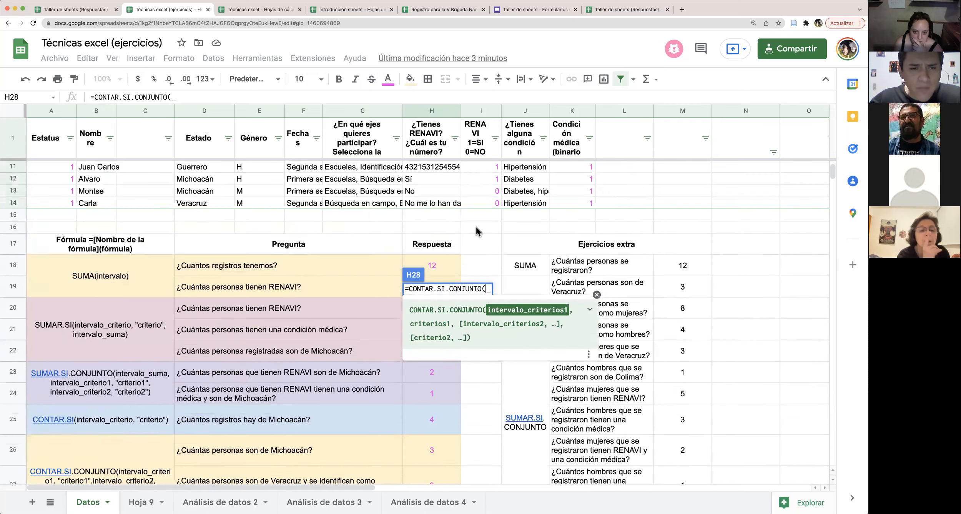
scroll(476, 230, down, 5)
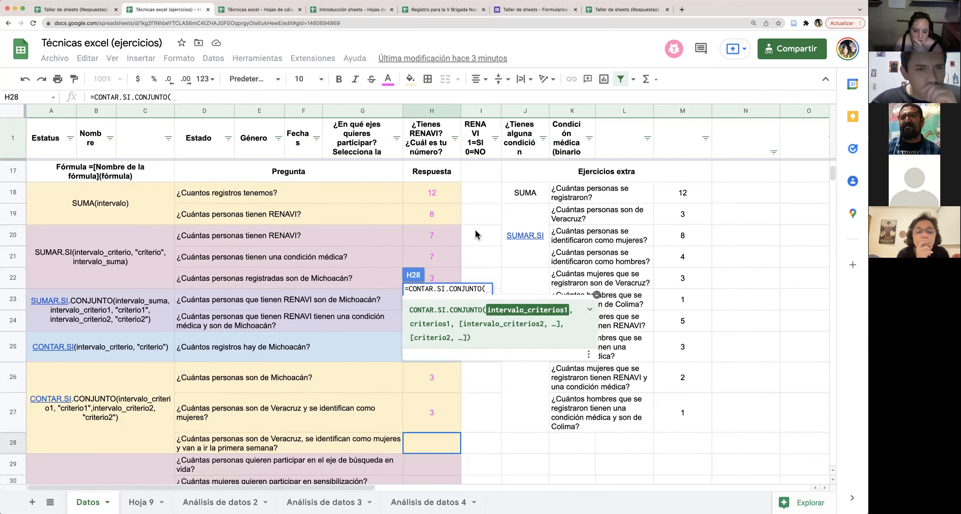
scroll(473, 230, up, 1)
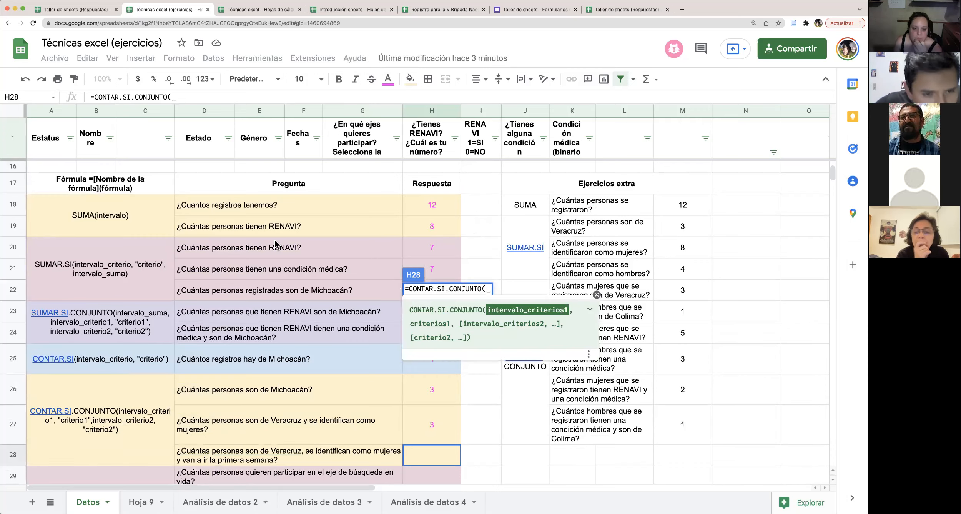
scroll(252, 235, up, 6)
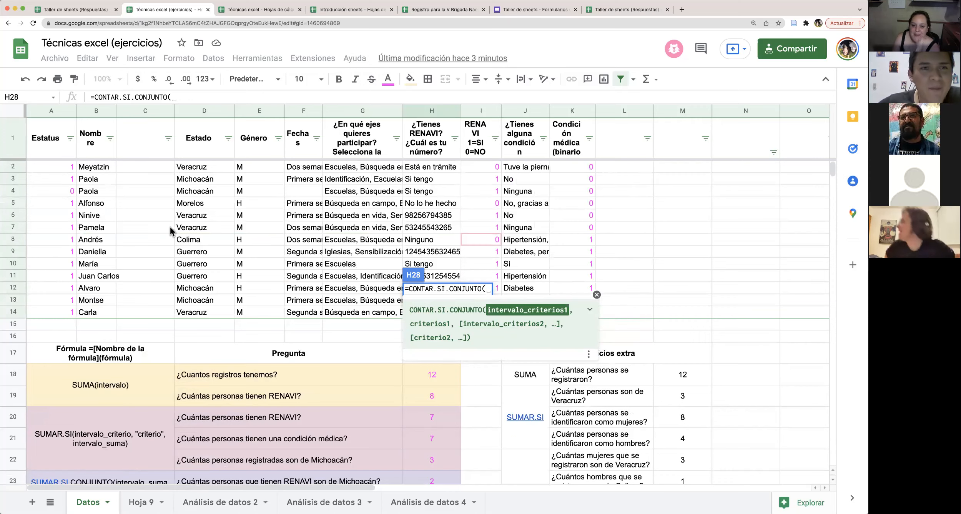
scroll(170, 227, down, 7)
scroll(177, 232, up, 1)
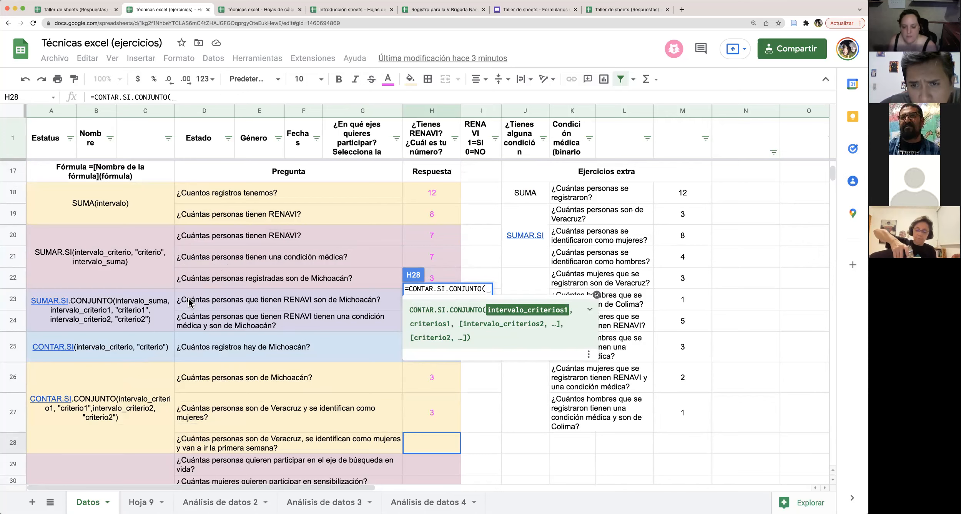
scroll(226, 305, up, 5)
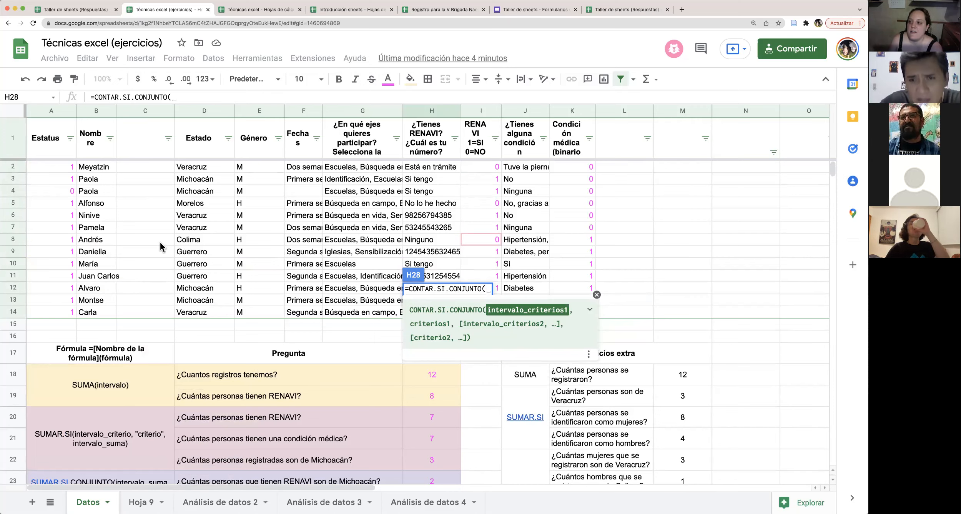
scroll(165, 247, down, 5)
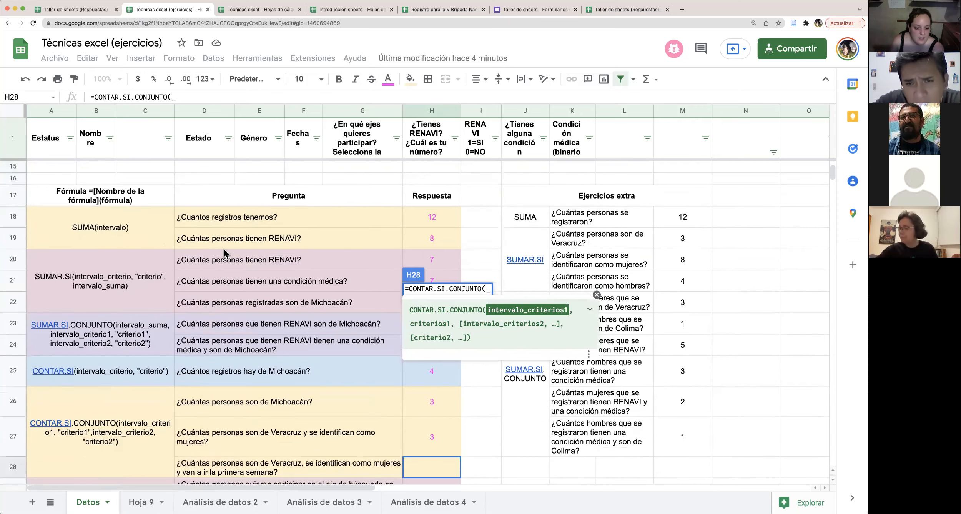
scroll(260, 251, up, 5)
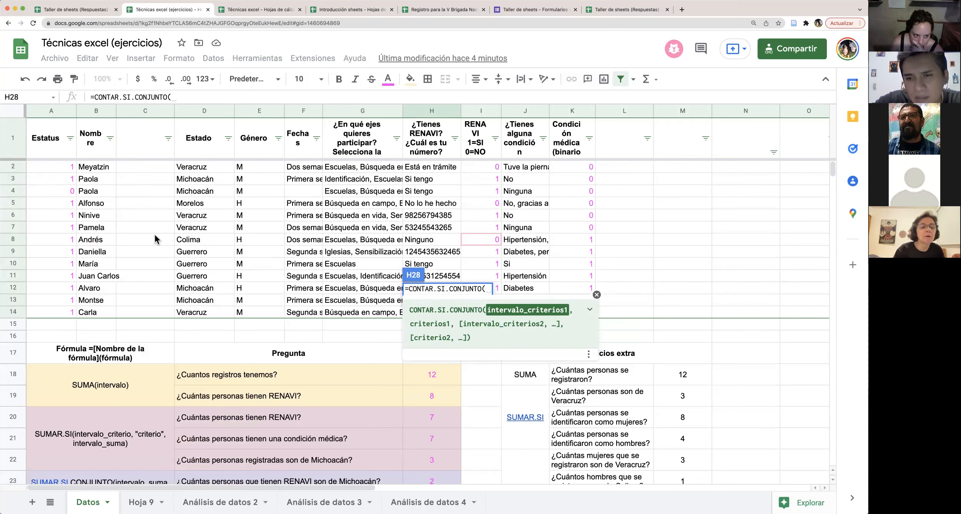
Add the Estatus interval A2:A14 with the criterion "1" as the first condition of the H28 formula
drag(49, 170, 65, 315)
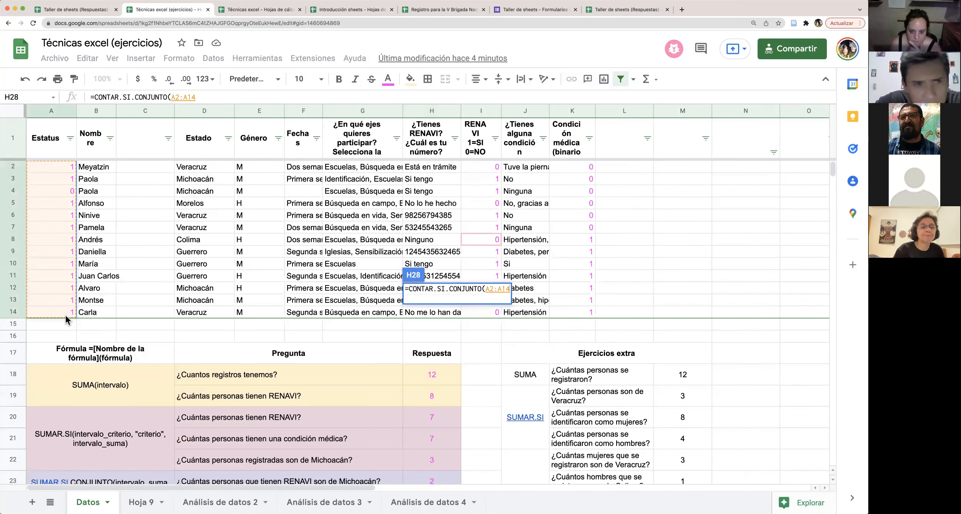
text(,)
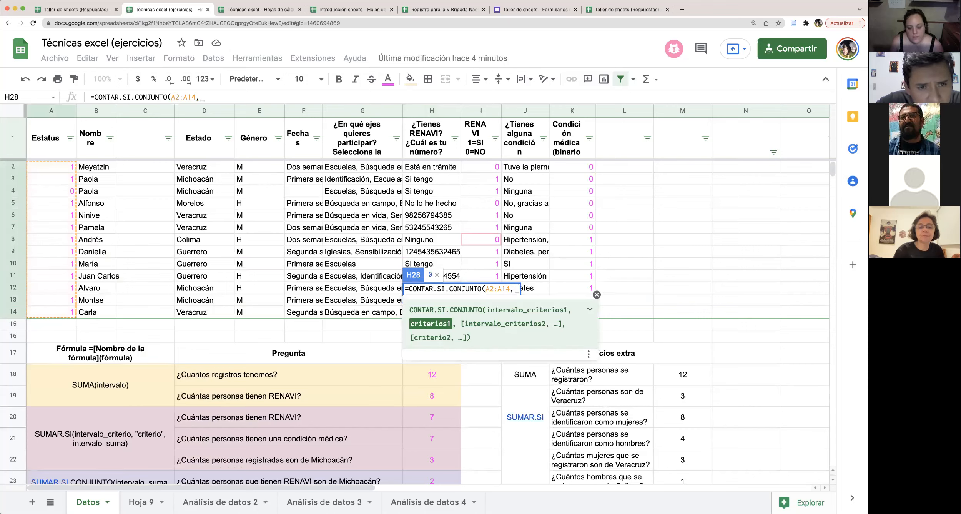
text(")
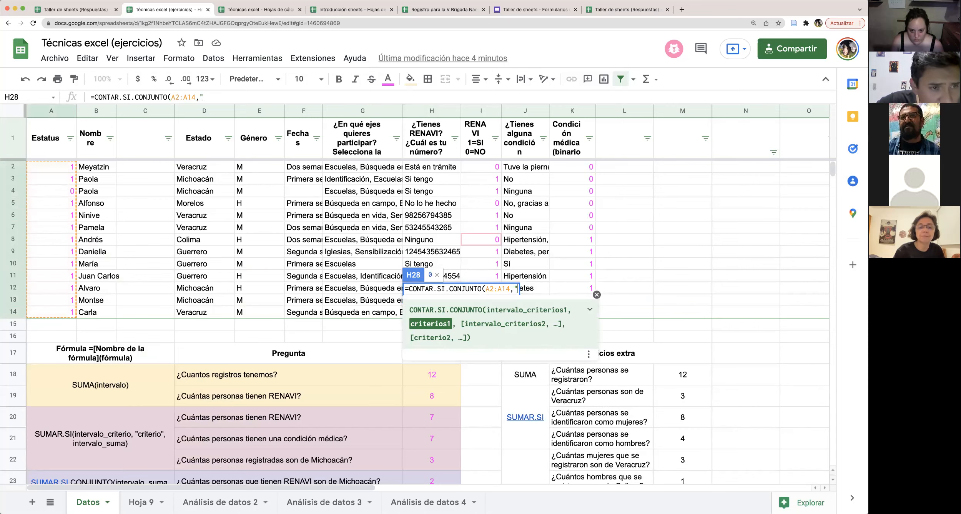
text(1",)
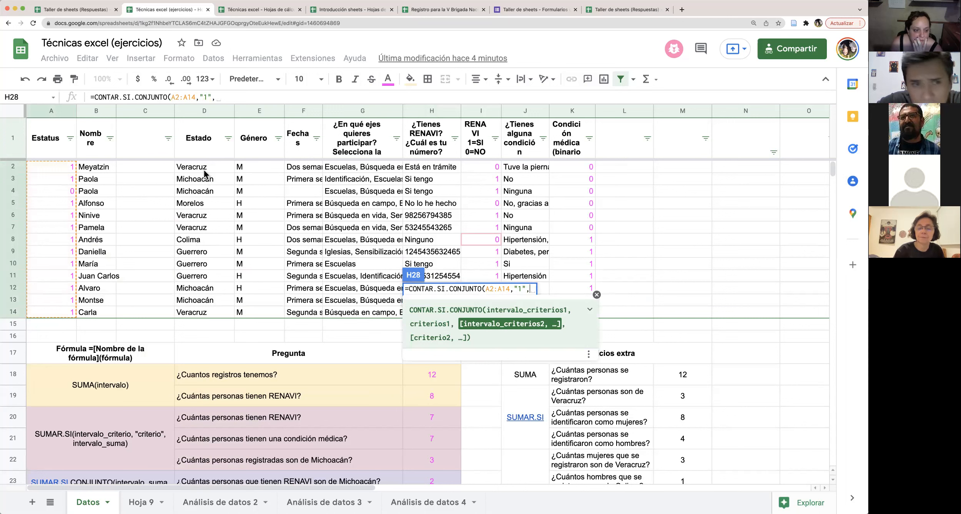
Add the Estado interval D2:D14 with the criterion "Veracruz" as the second condition of the H28 formula
drag(201, 169, 202, 314)
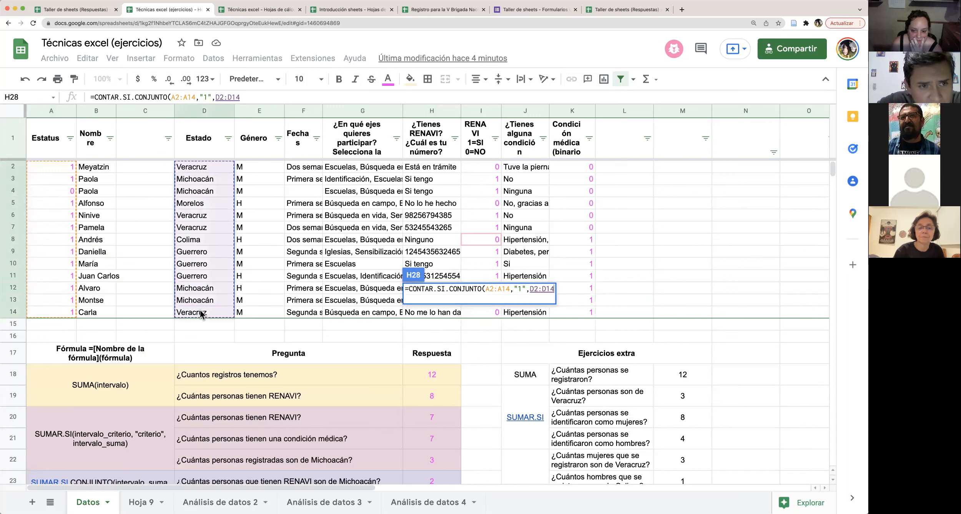
text(,)
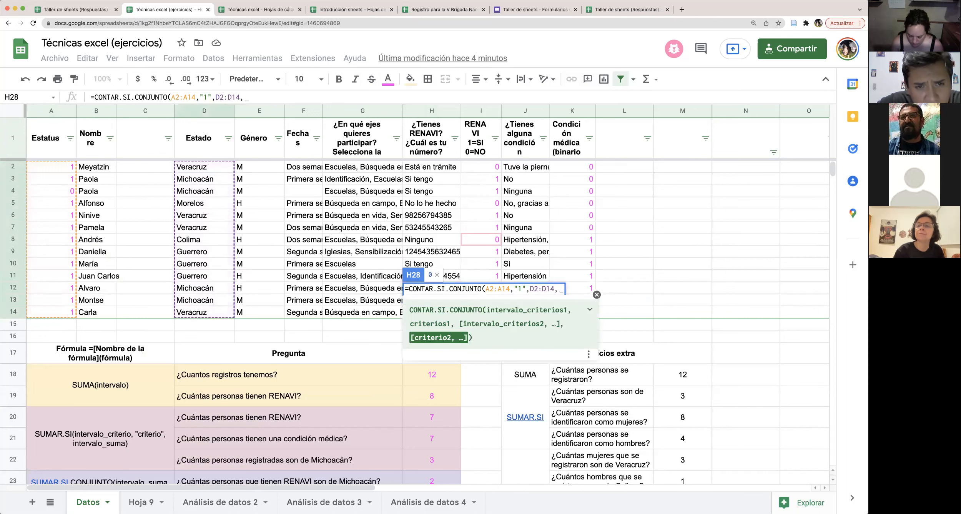
text(")
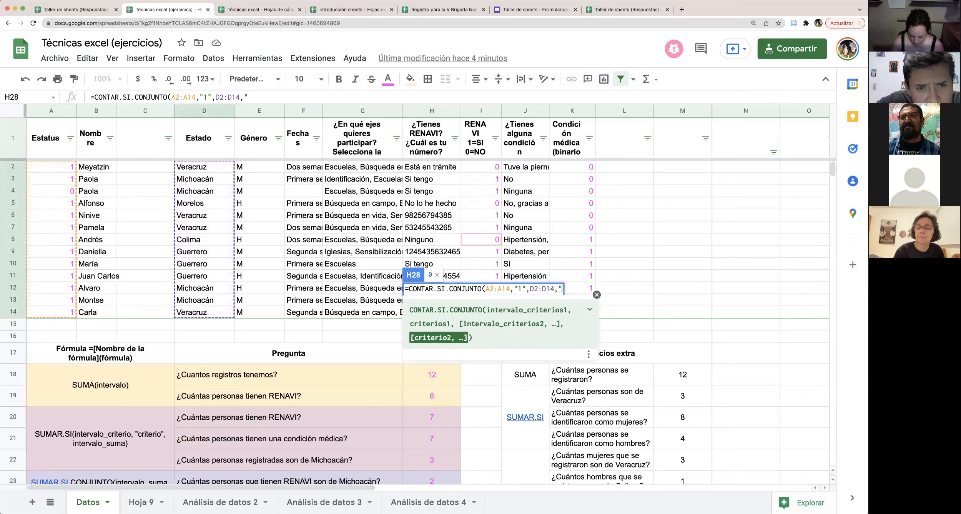
text(Veracruz")
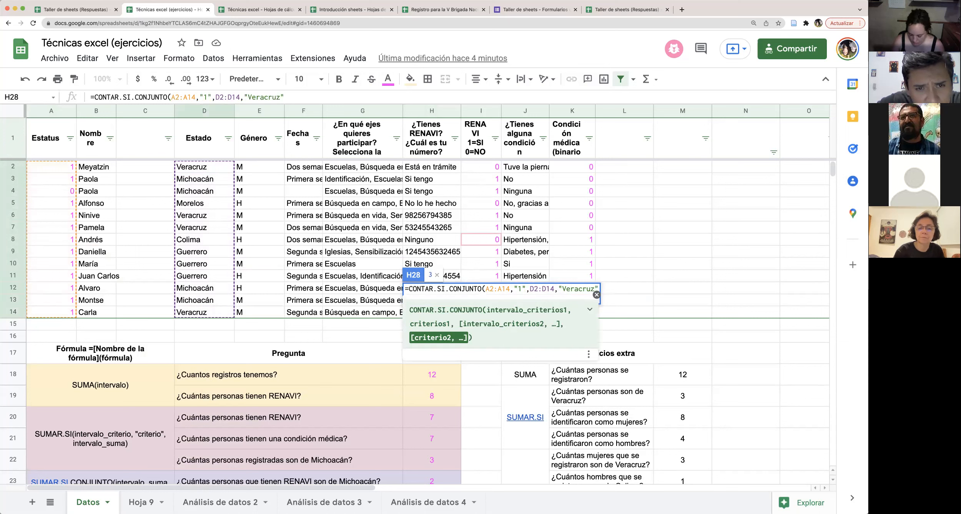
text(,)
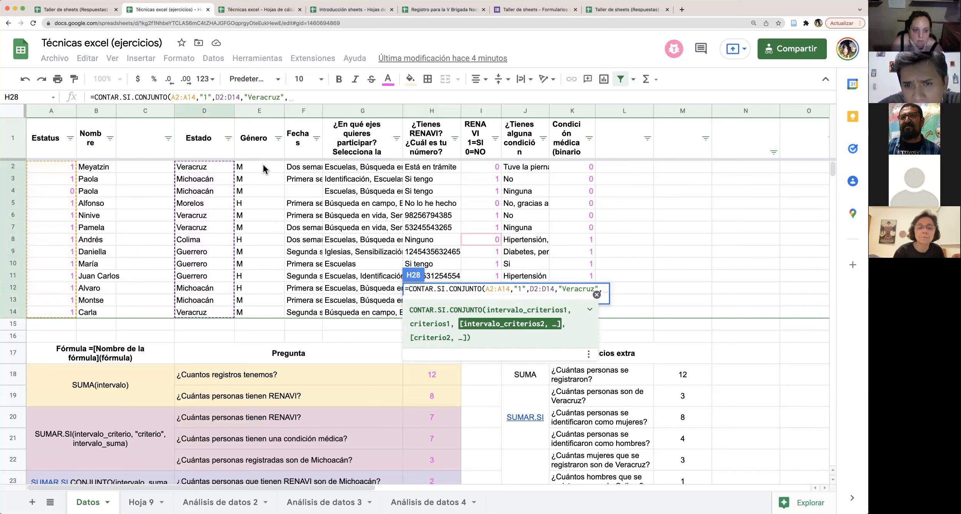
Add the Género interval E2:E14 with the criterion "M" as the third condition of the H28 formula
drag(265, 169, 261, 227)
drag(264, 268, 265, 313)
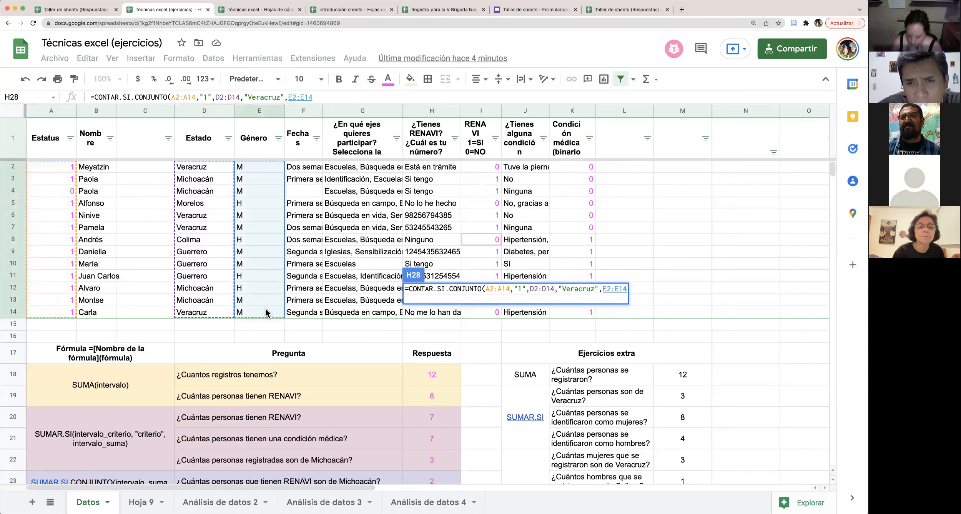
text(,"M)
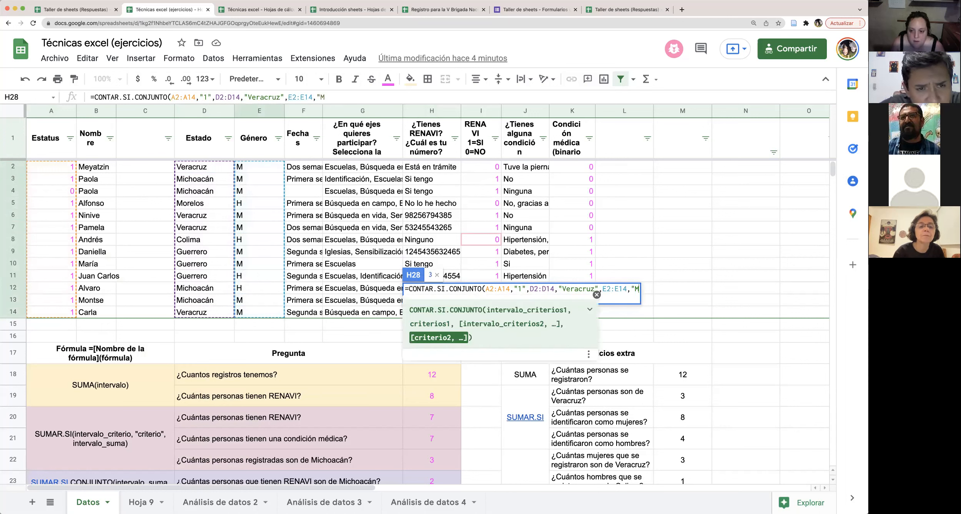
text(",)
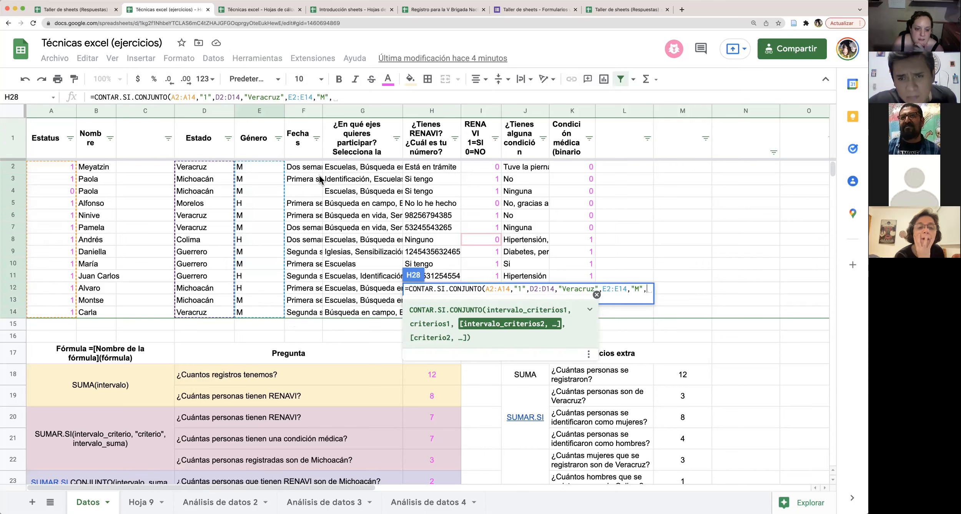
Add the Fechas interval F2:F14 with the criterion "Primera" as the fourth condition and complete the H28 formula
drag(312, 169, 313, 313)
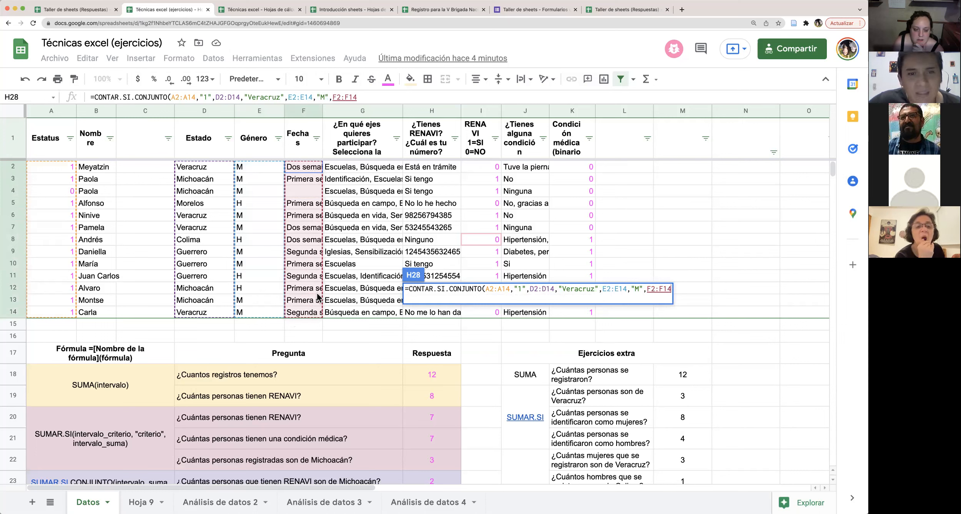
drag(313, 168, 312, 312)
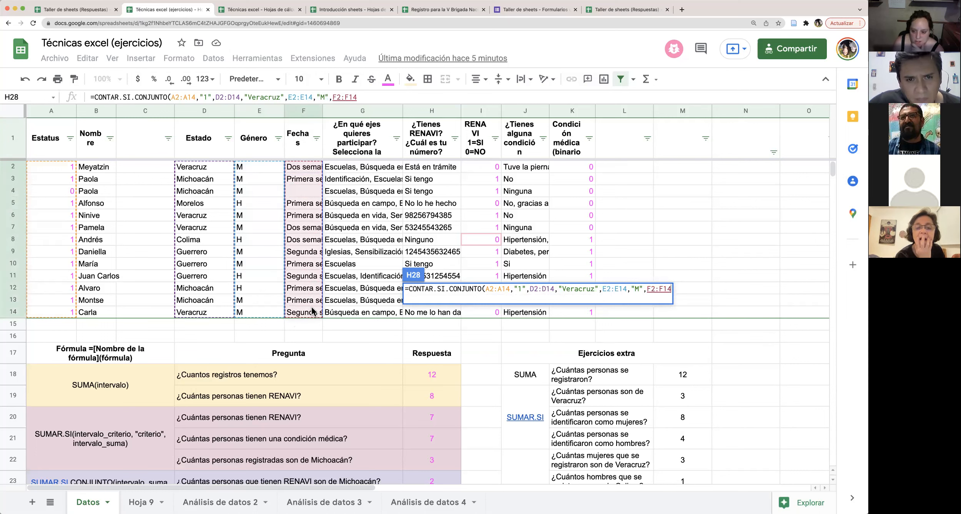
text(,)
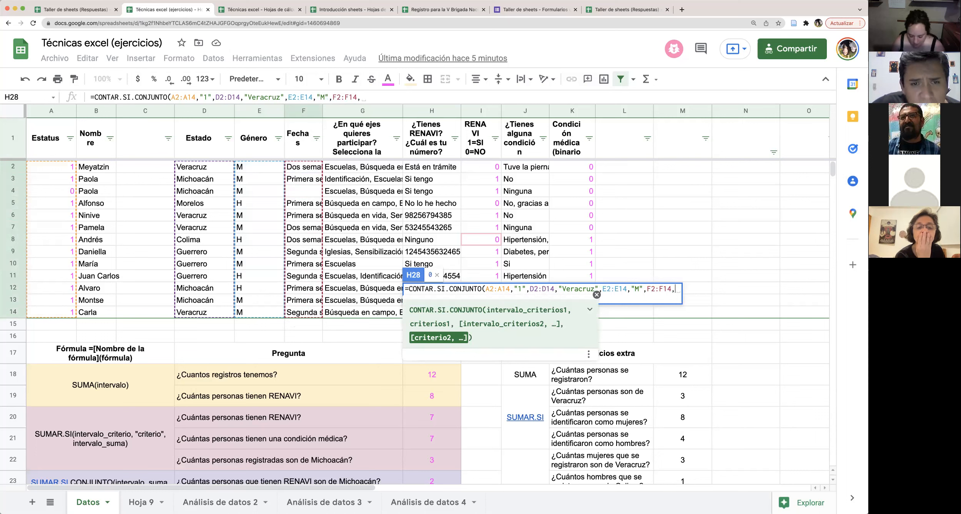
text("Primera)
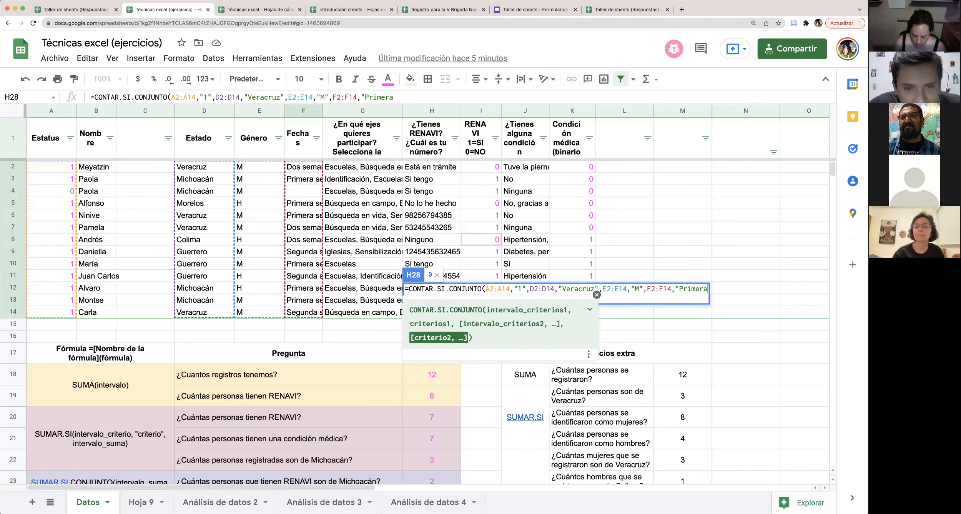
text(")
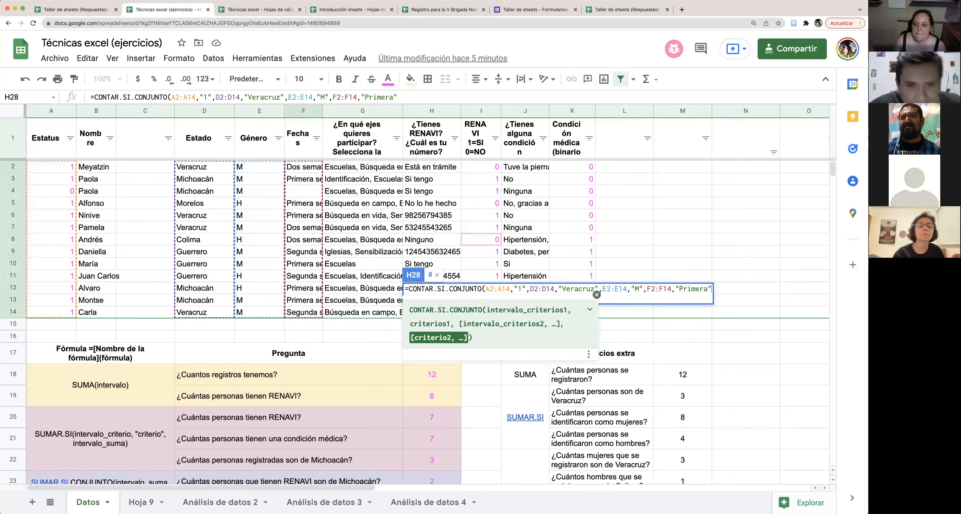
text())
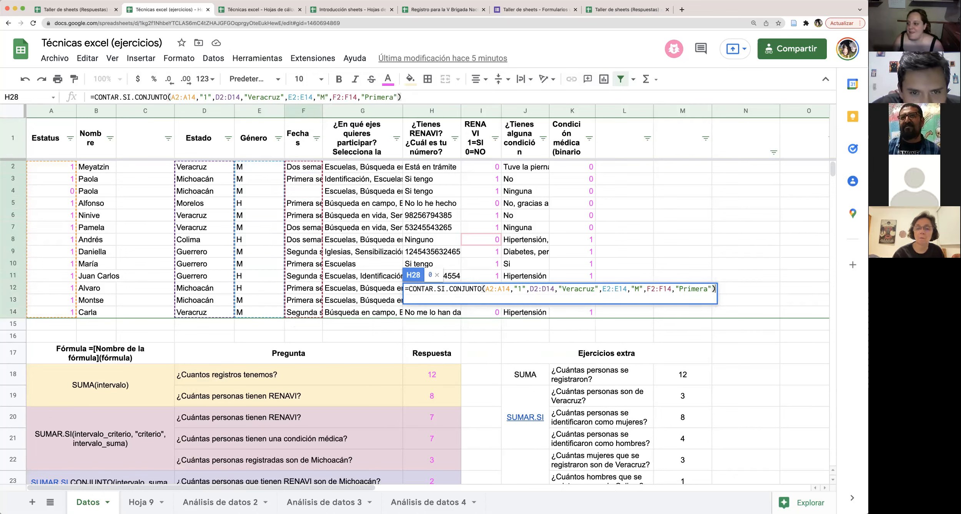
key(Return)
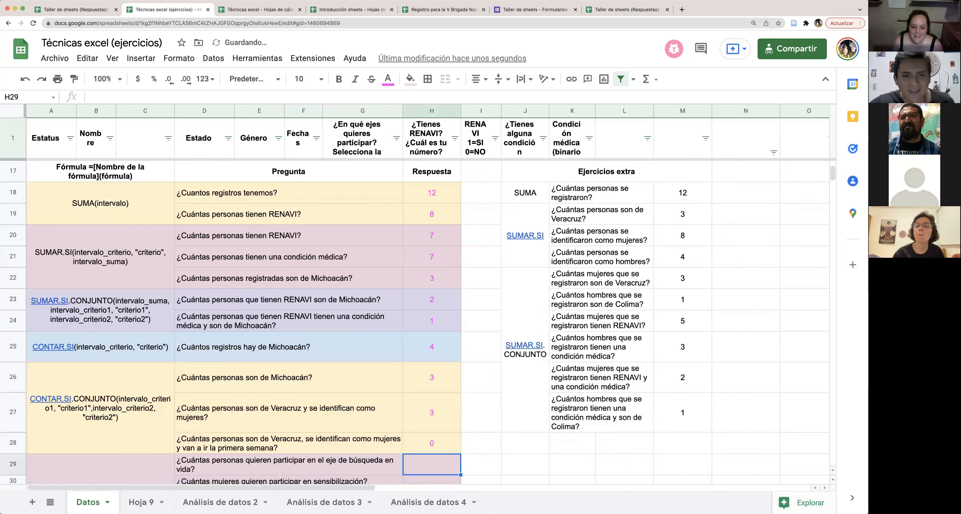
click(455, 449)
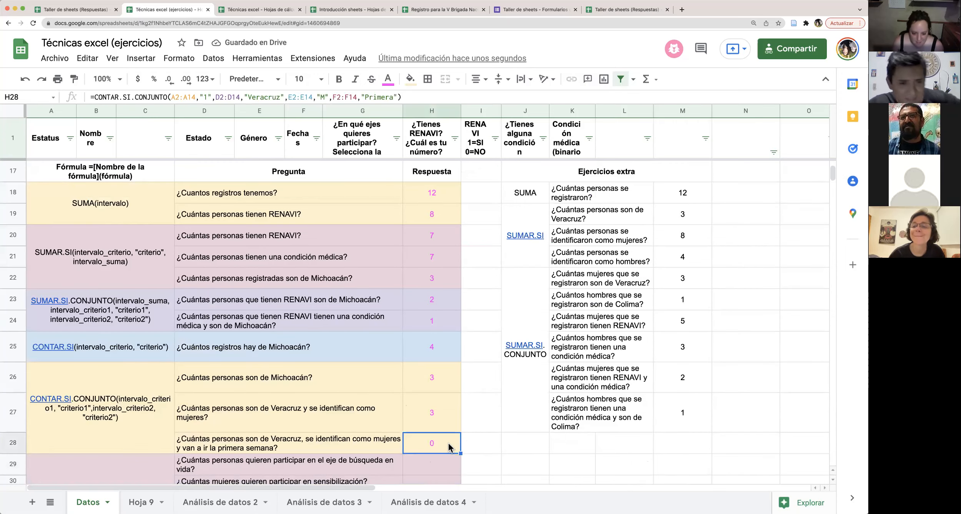
double_click(455, 448)
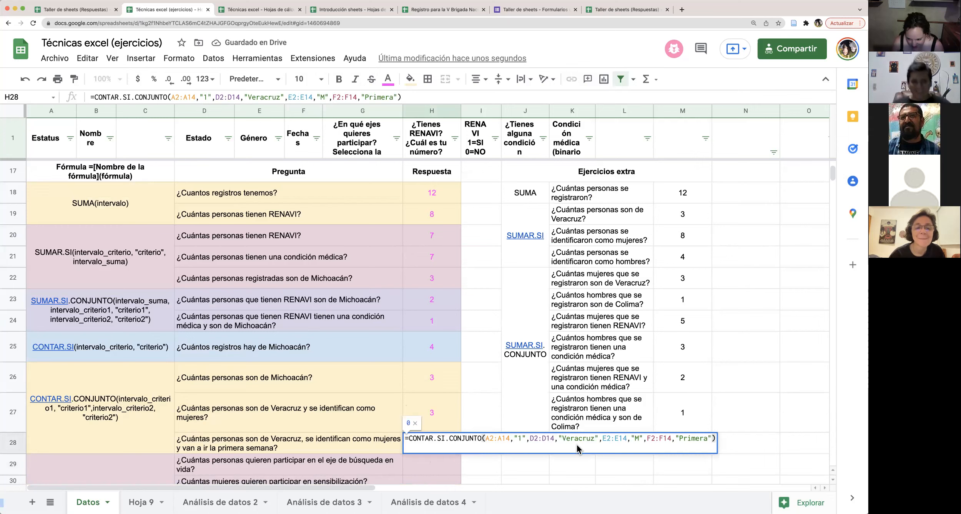
drag(709, 438, 680, 438)
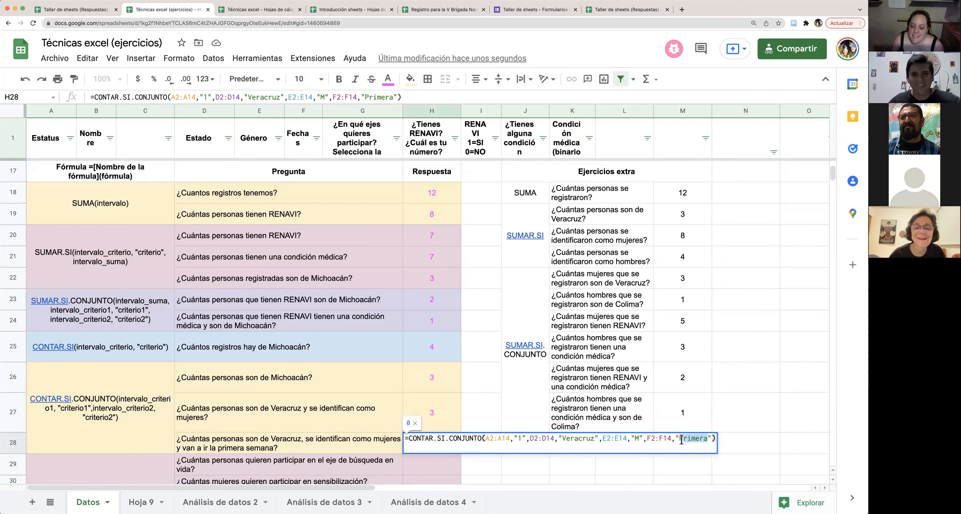
click(758, 430)
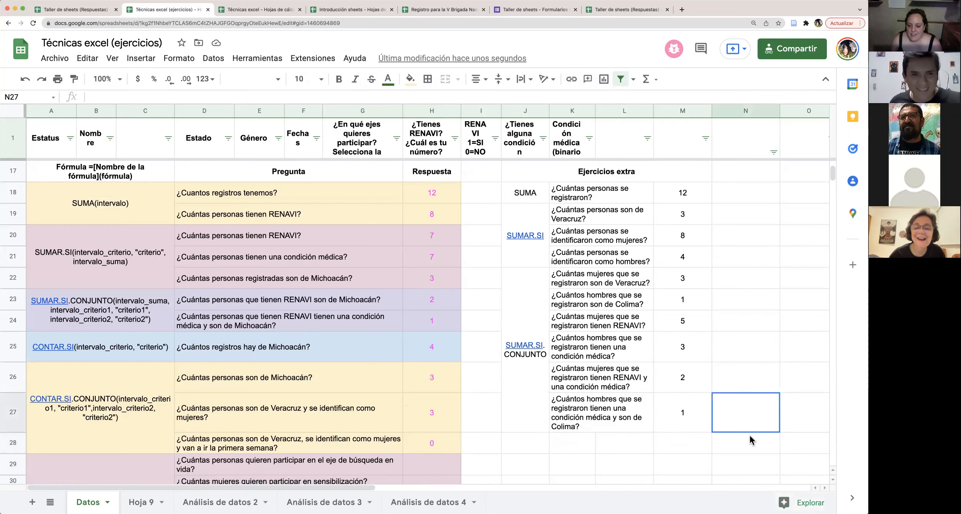
Change the Fechas criterion in the H28 formula to "Primera semana"
scroll(534, 458, down, 5)
scroll(533, 453, up, 2)
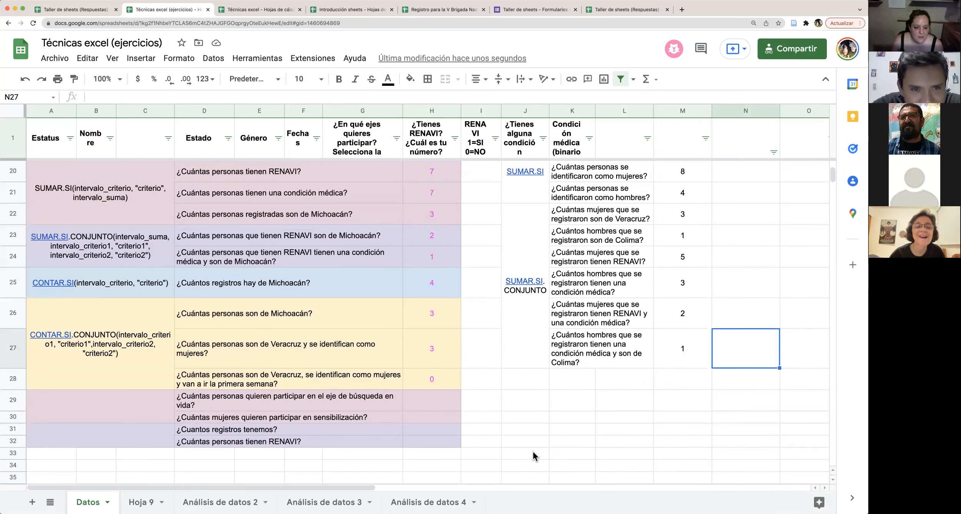
double_click(440, 376)
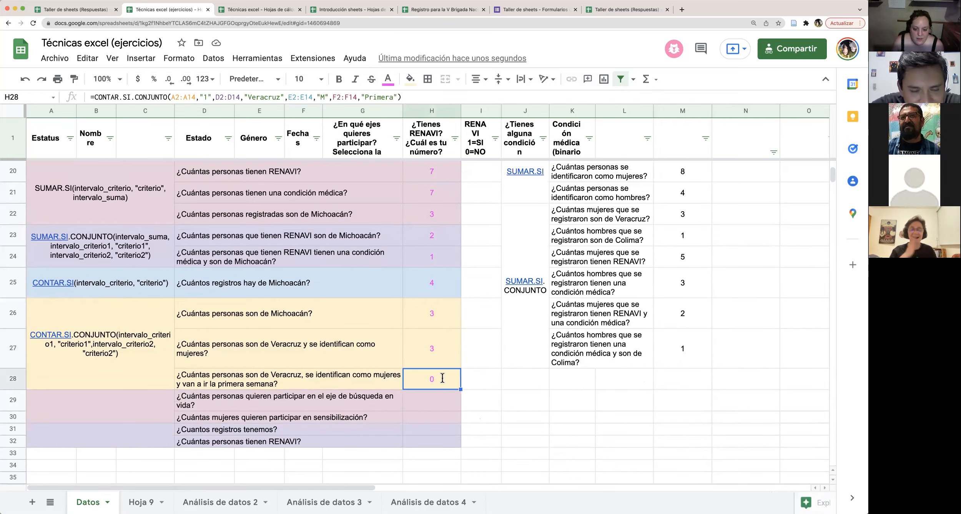
key(Left)
key(Left)
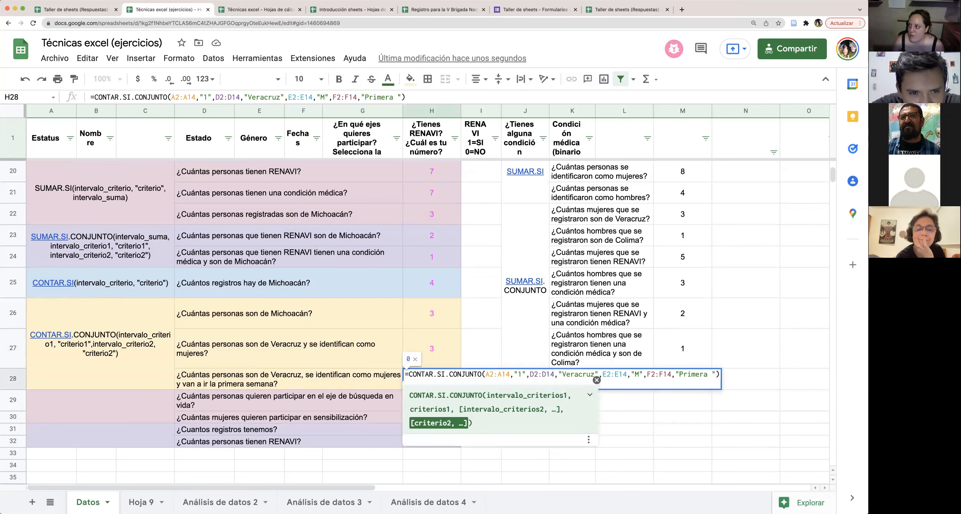
text(Se)
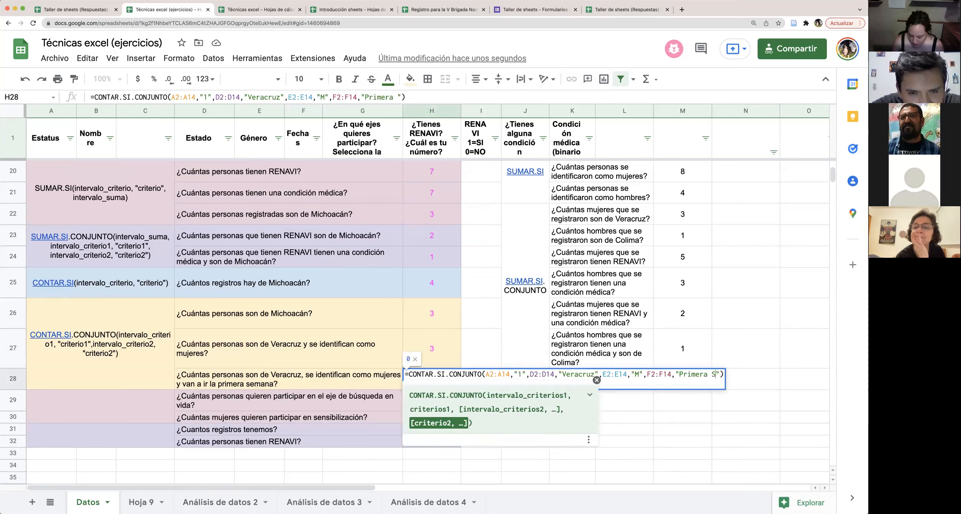
text(mana)
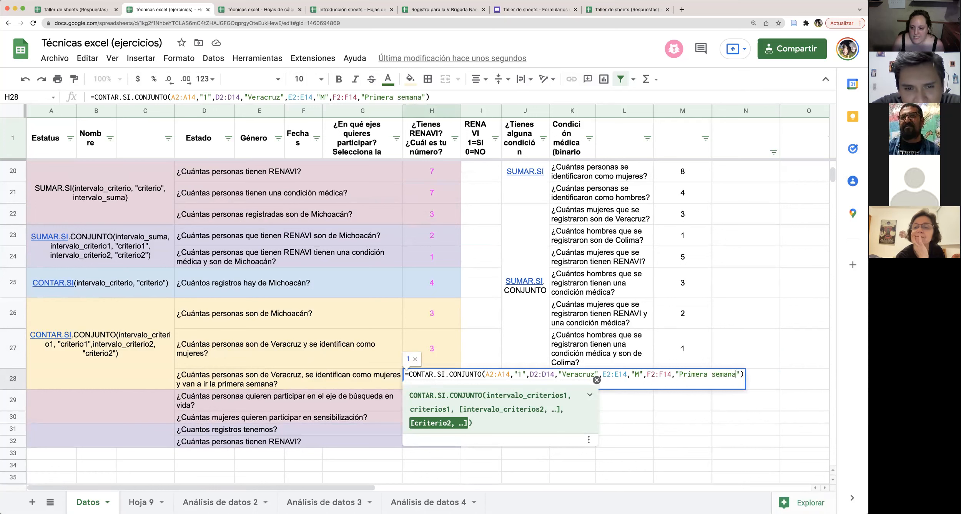
key(Return)
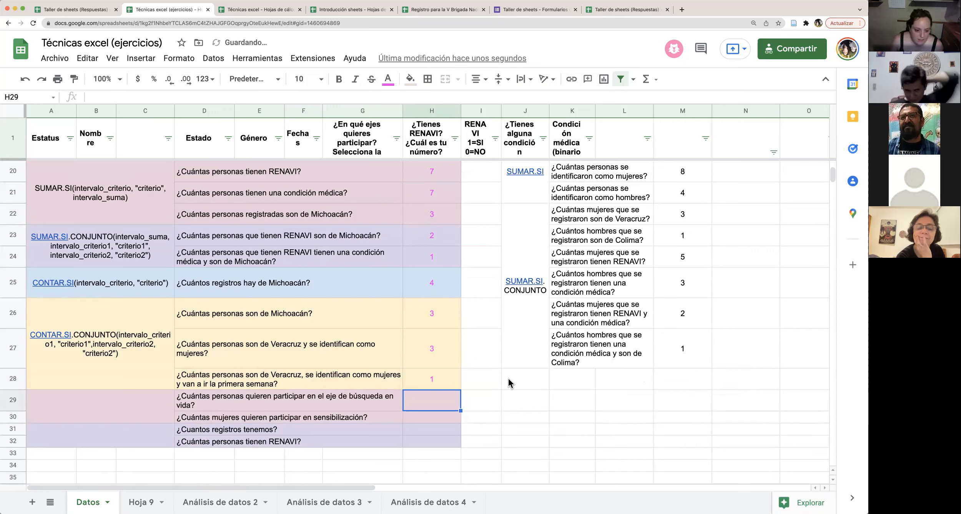
Widen column G with the participation axes so its answers can be read for the row 29 question
click(352, 403)
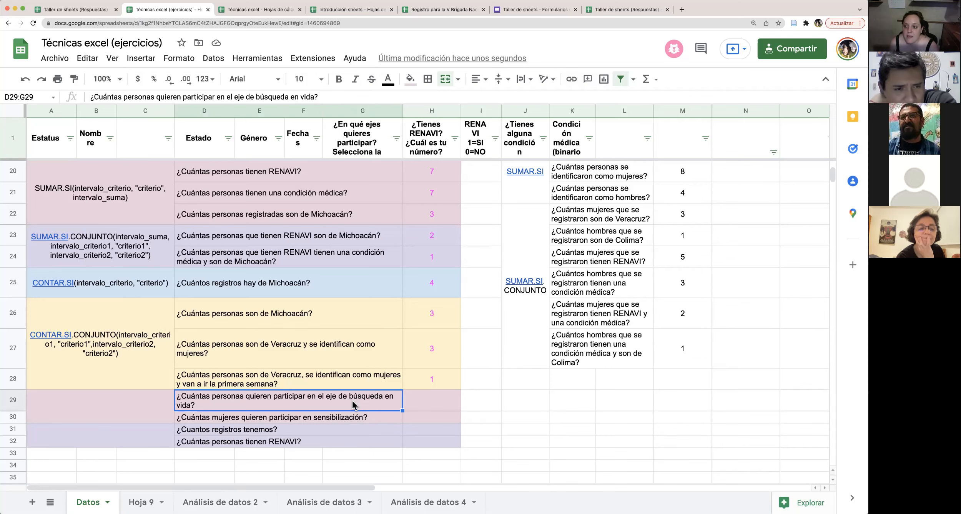
scroll(352, 404, up, 6)
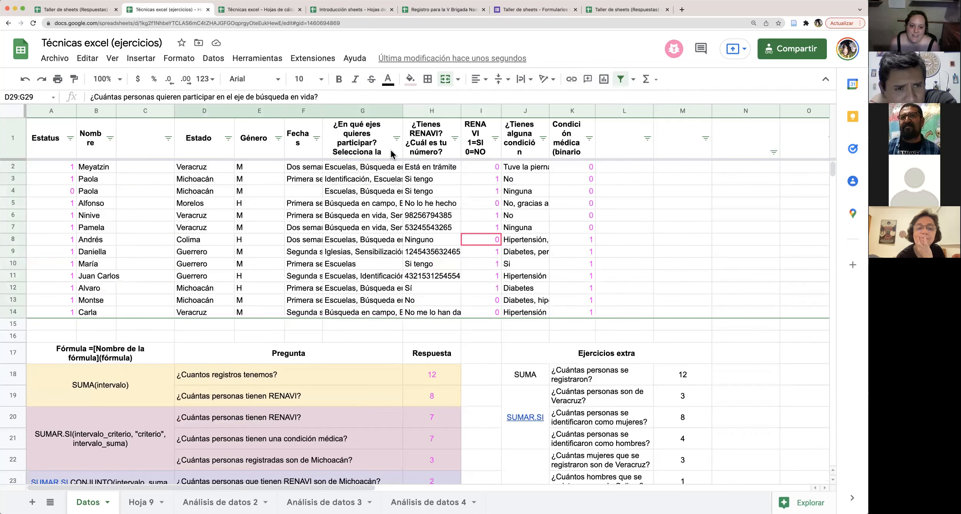
drag(403, 110, 535, 111)
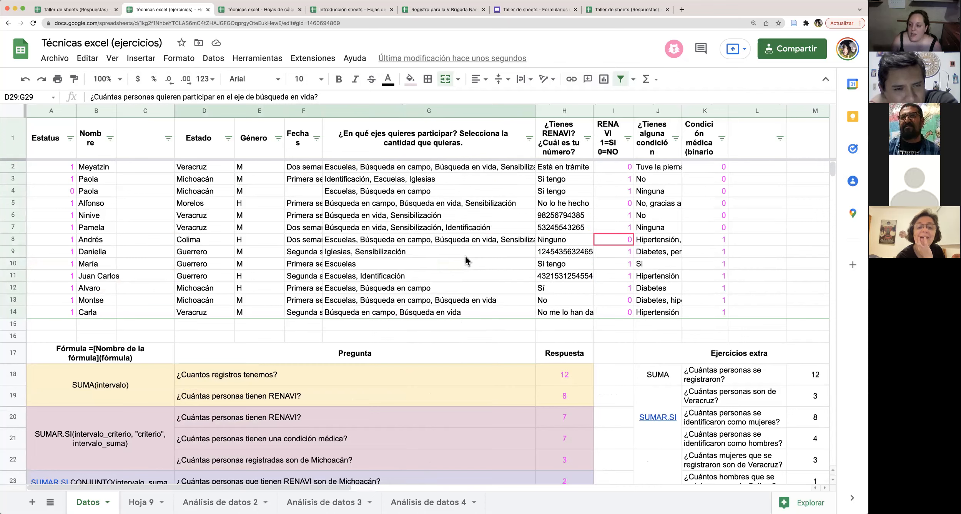
Examine the column G answers to see how each record combines several participation axes in one cell
click(422, 267)
key(Down)
key(Down)
key(Down)
key(Down)
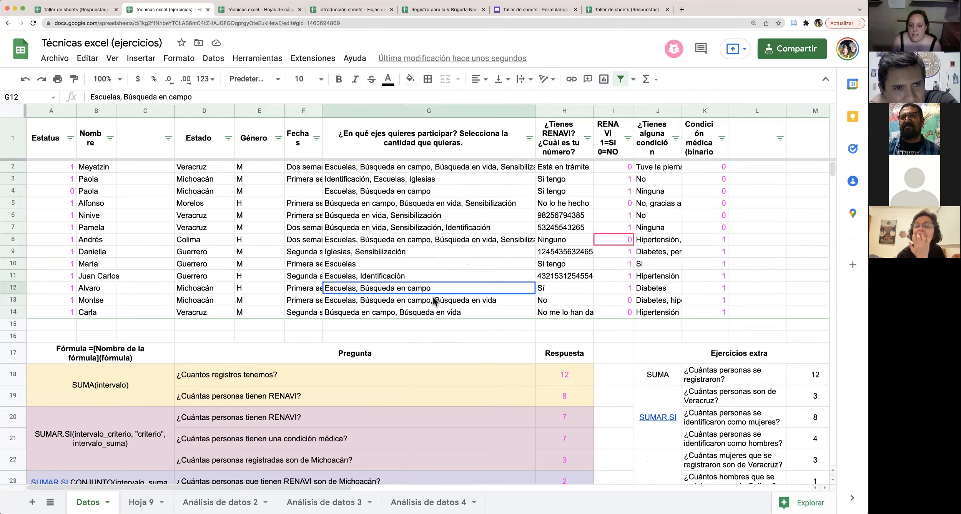
click(452, 239)
click(464, 215)
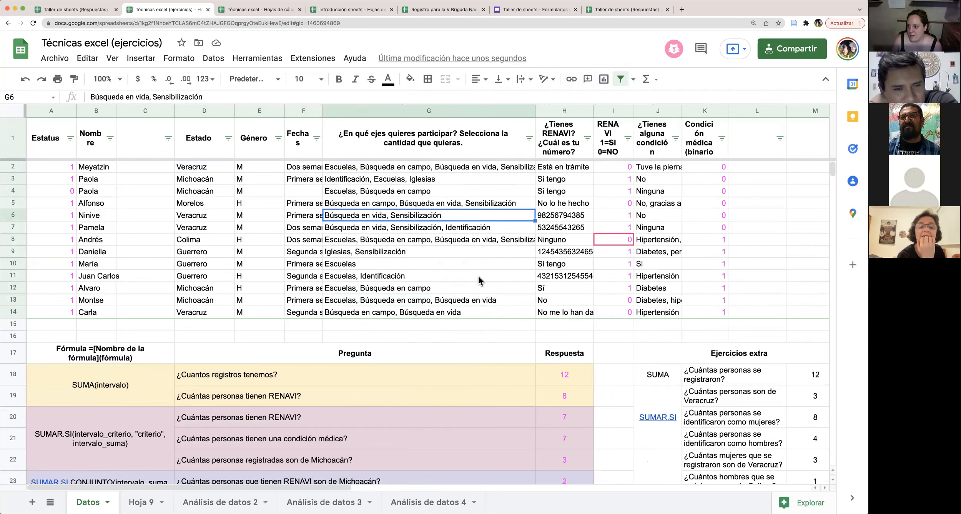
Replace the Fechas criterion in the H28 formula with the wildcard text "*Primera*"
scroll(492, 351, down, 10)
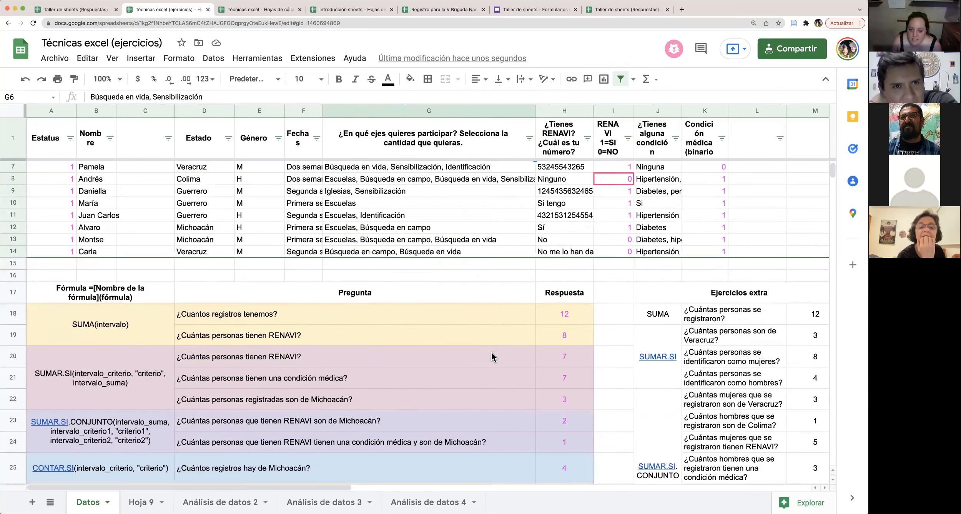
scroll(509, 355, up, 2)
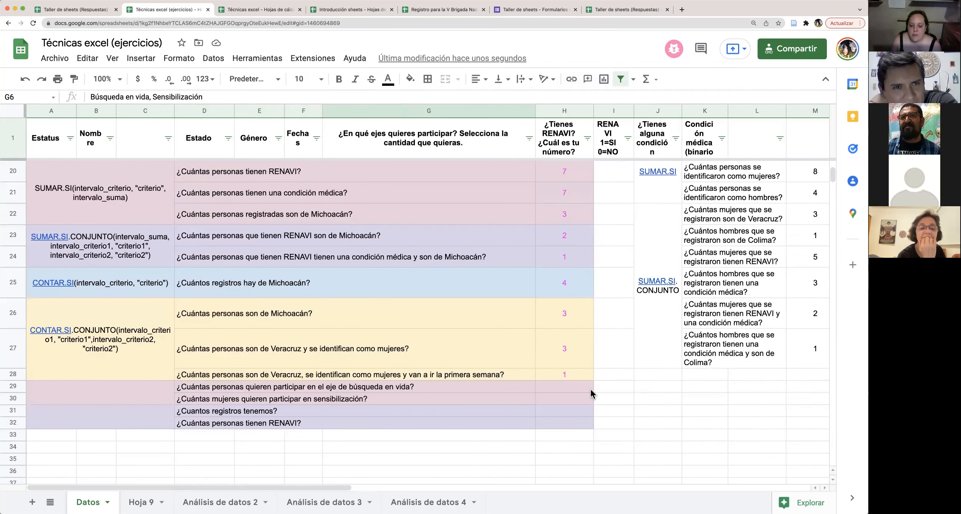
double_click(577, 374)
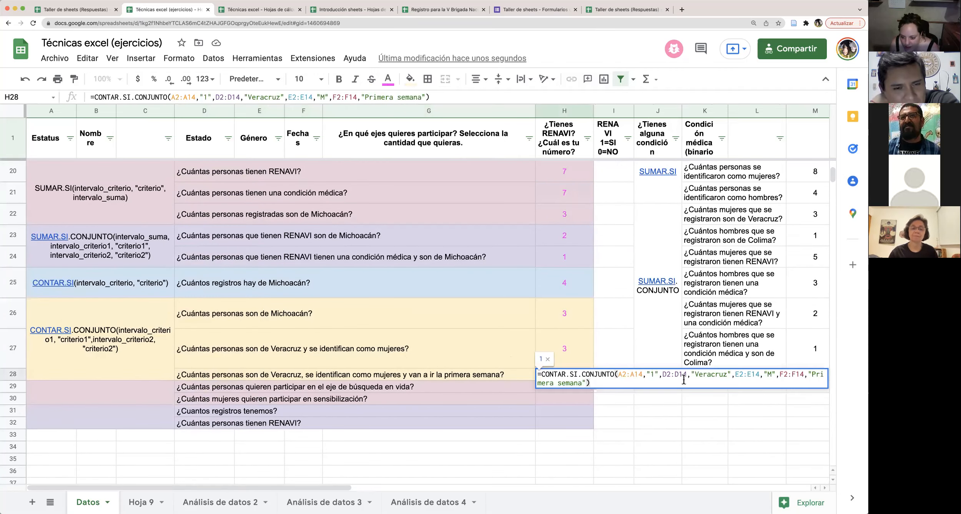
drag(583, 383, 566, 382)
key(BackSpace)
key(BackSpace)
key(BackSpace)
key(BackSpace)
key(BackSpace)
key(BackSpace)
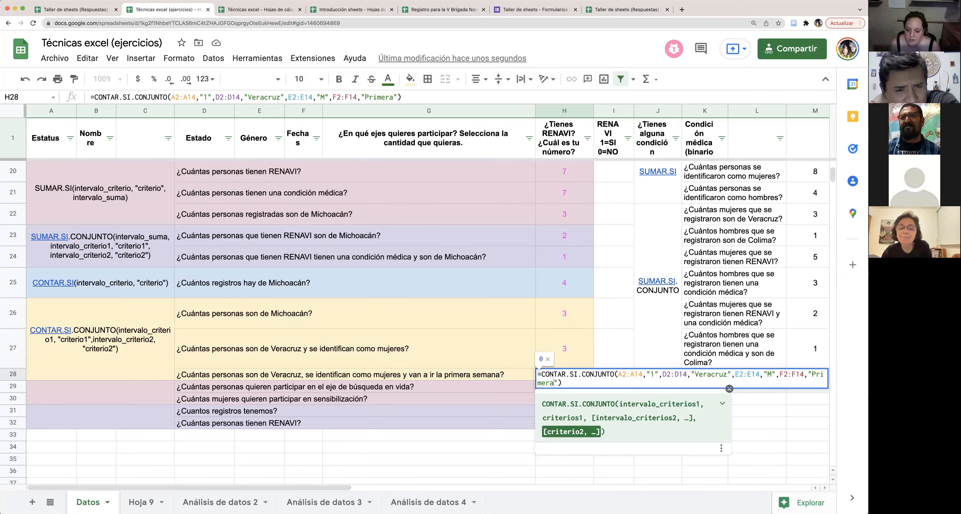
text(*)
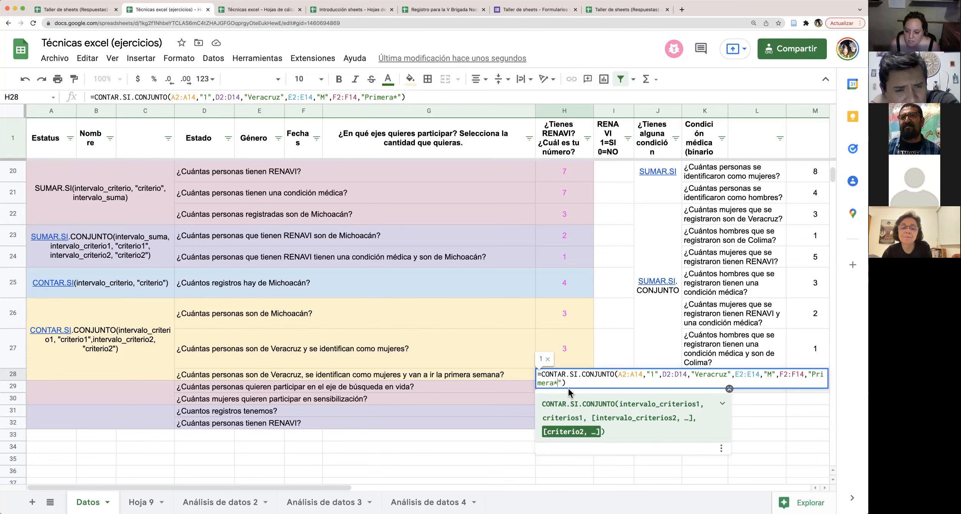
click(812, 374)
text(*)
key(Return)
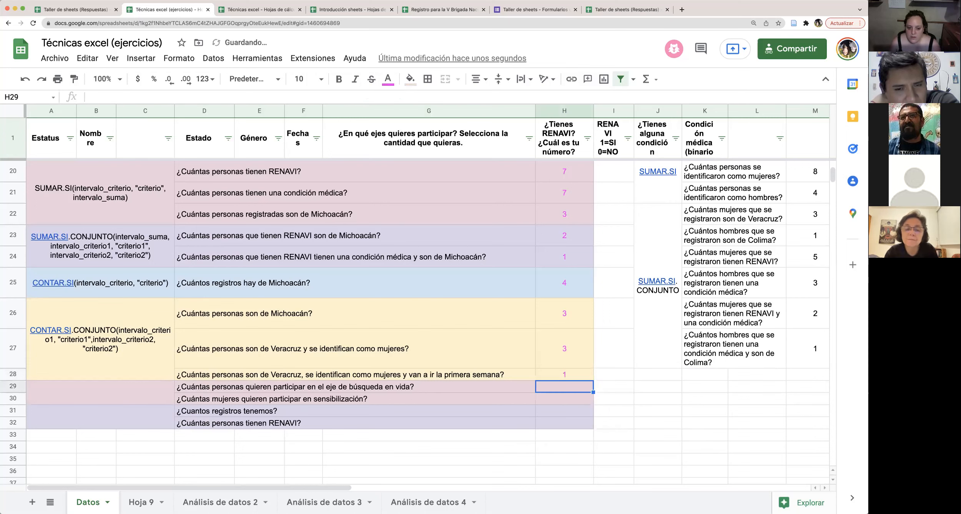
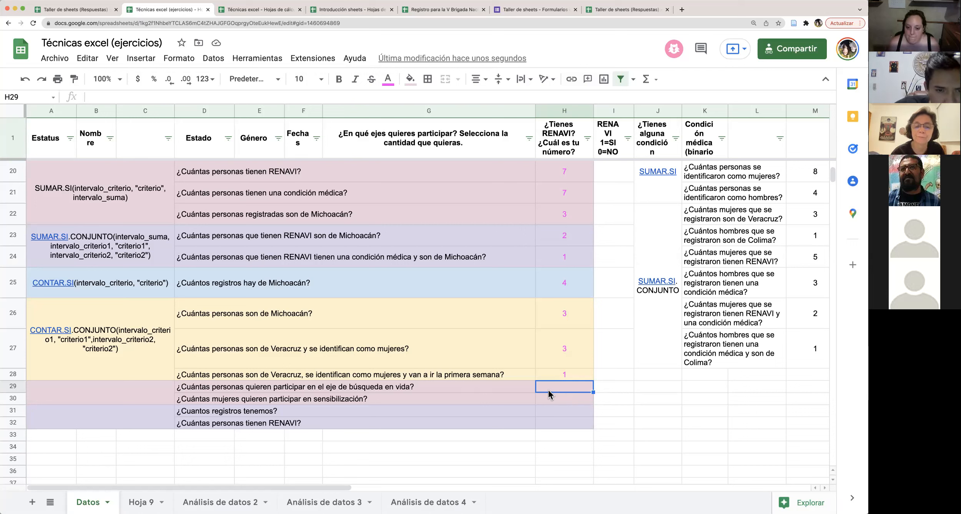
Start a SUMAR.SI formula in H29 for the question on participation in búsqueda en vida
double_click(548, 389)
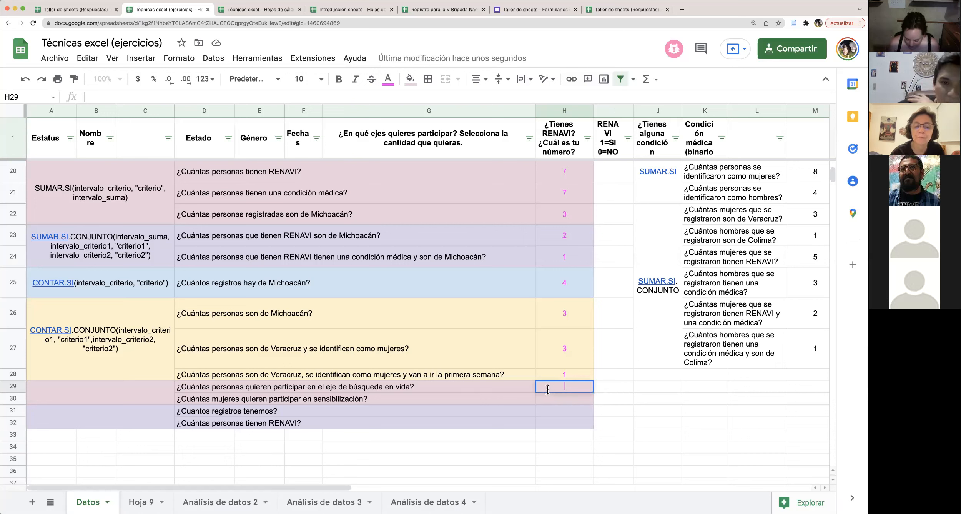
text(=)
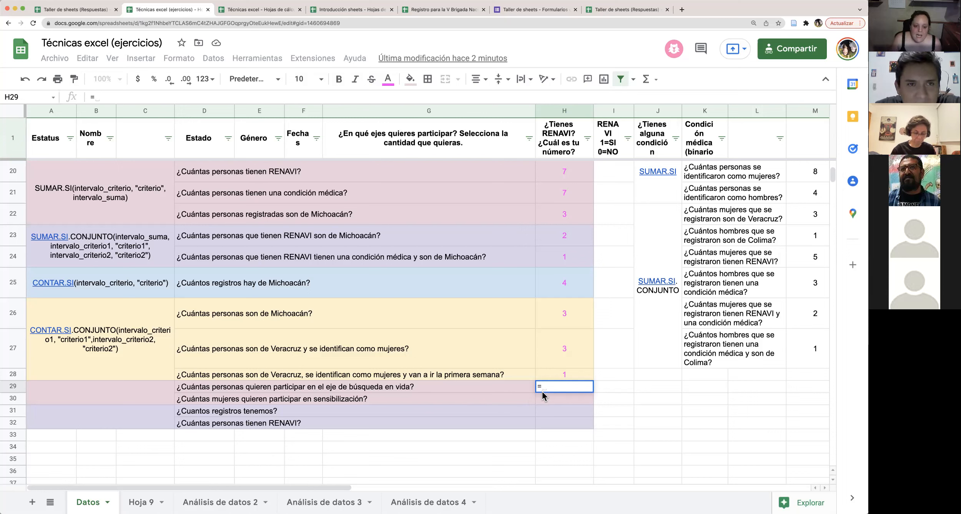
text(SUM)
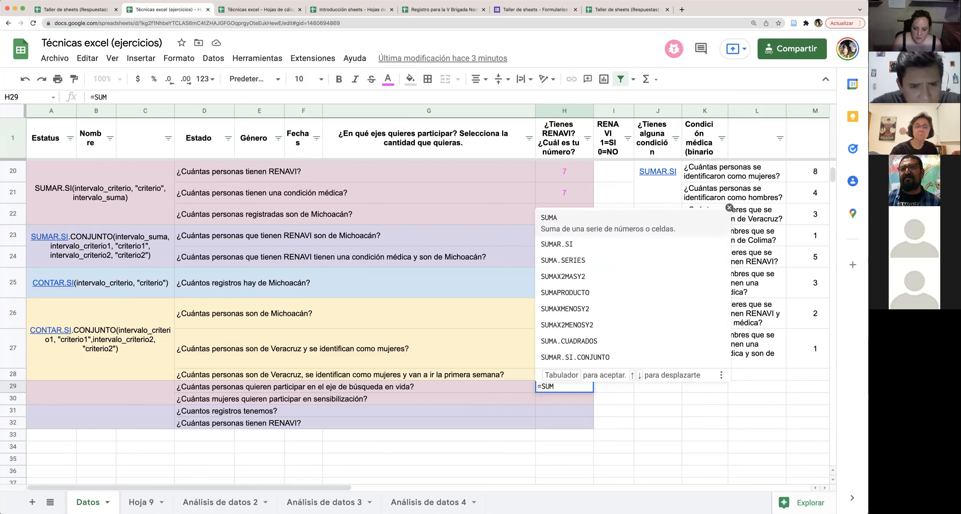
text(AR.SI()
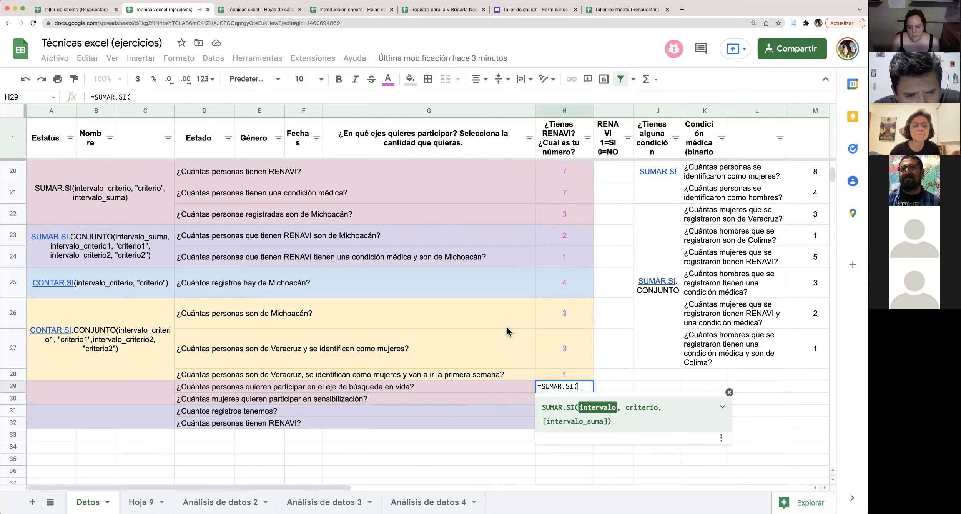
scroll(506, 322, up, 2)
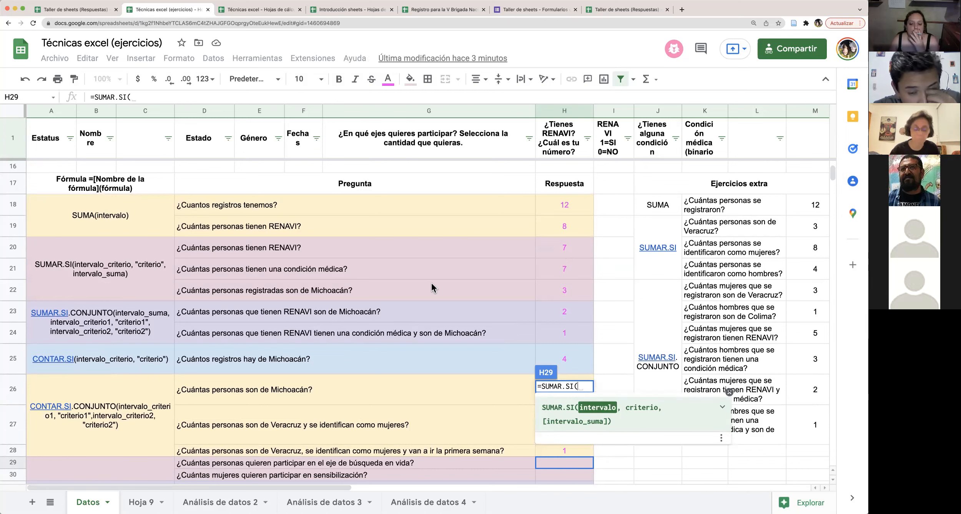
scroll(432, 283, up, 5)
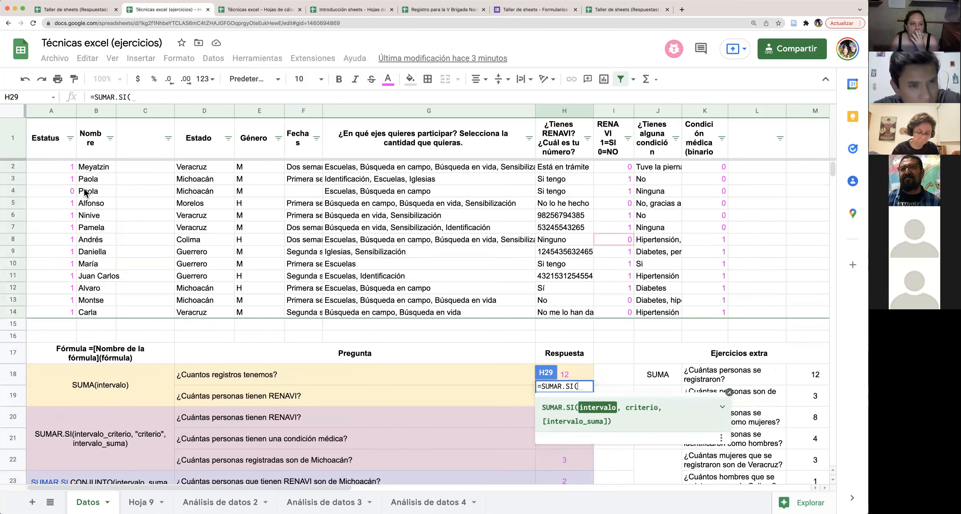
drag(57, 169, 61, 312)
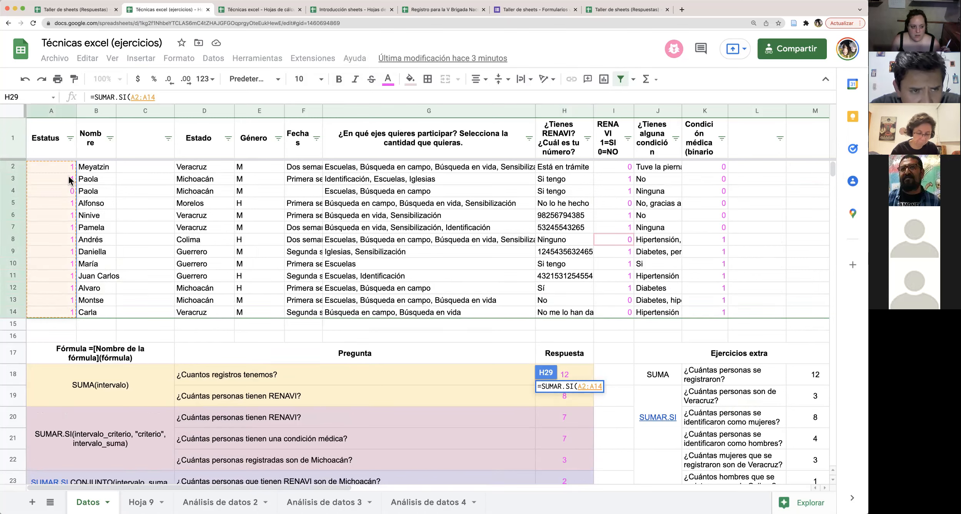
drag(58, 166, 64, 308)
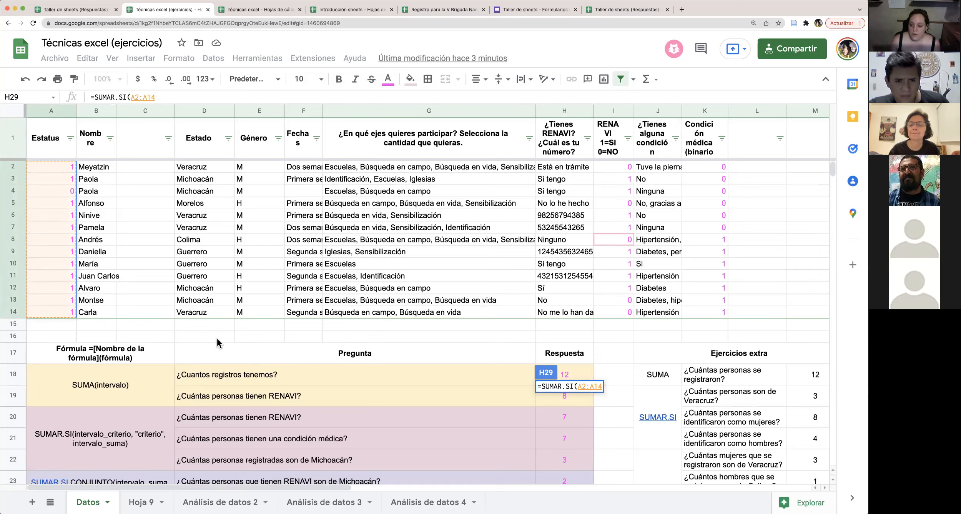
scroll(307, 368, down, 5)
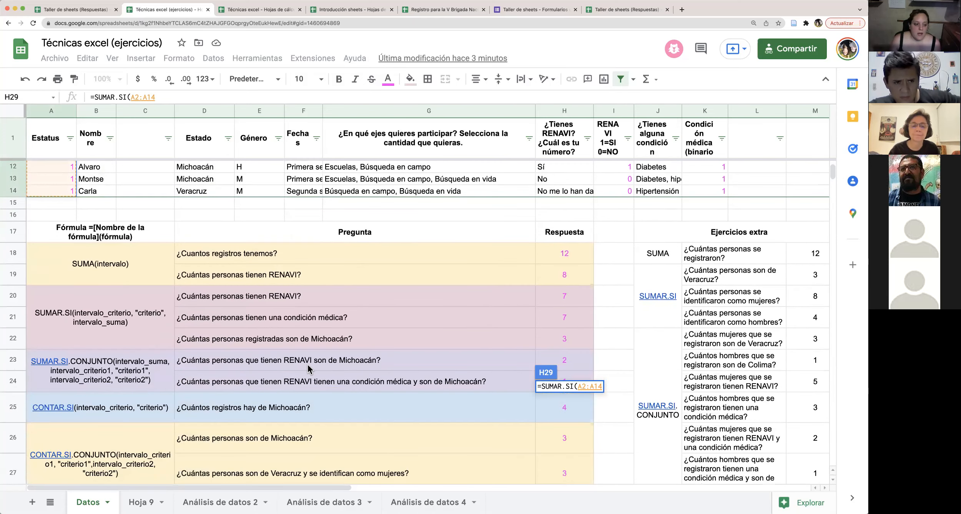
scroll(308, 368, down, 1)
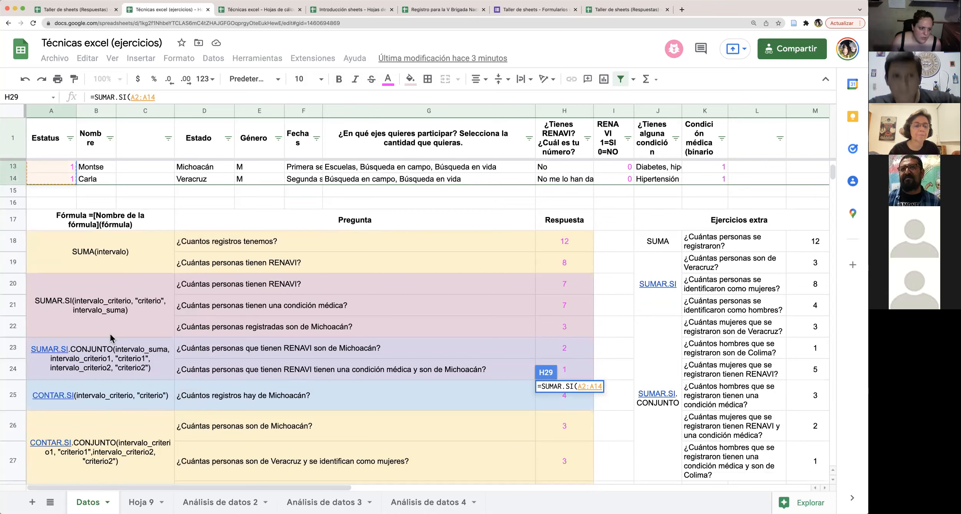
text(,)
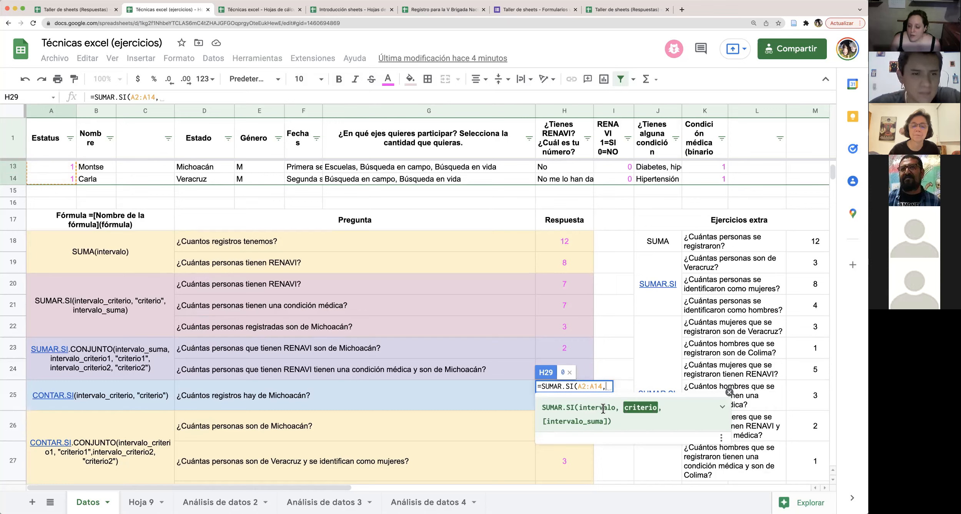
drag(596, 387, 580, 386)
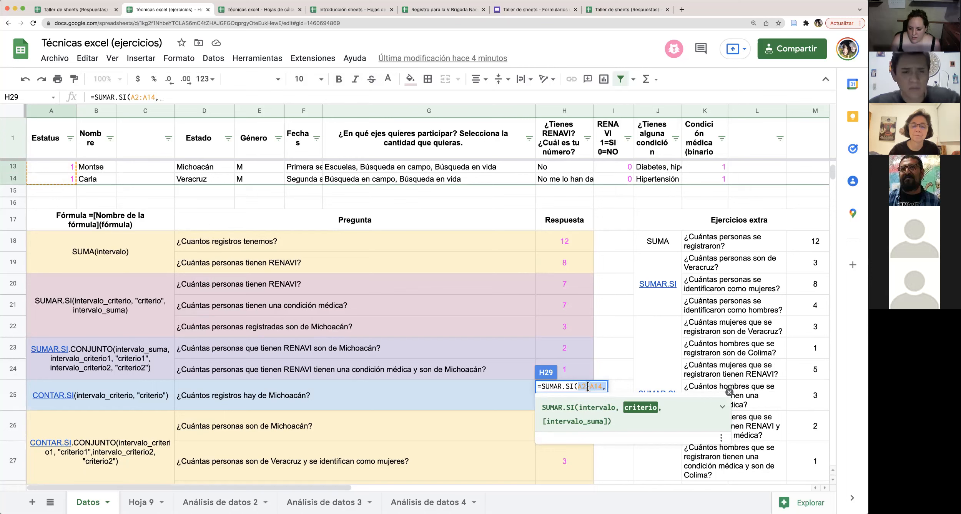
click(594, 386)
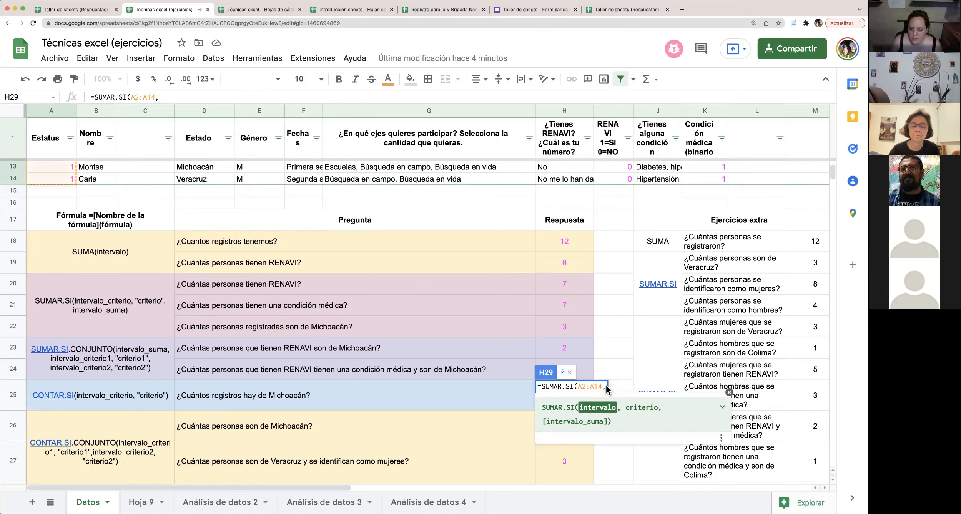
drag(606, 386, 580, 386)
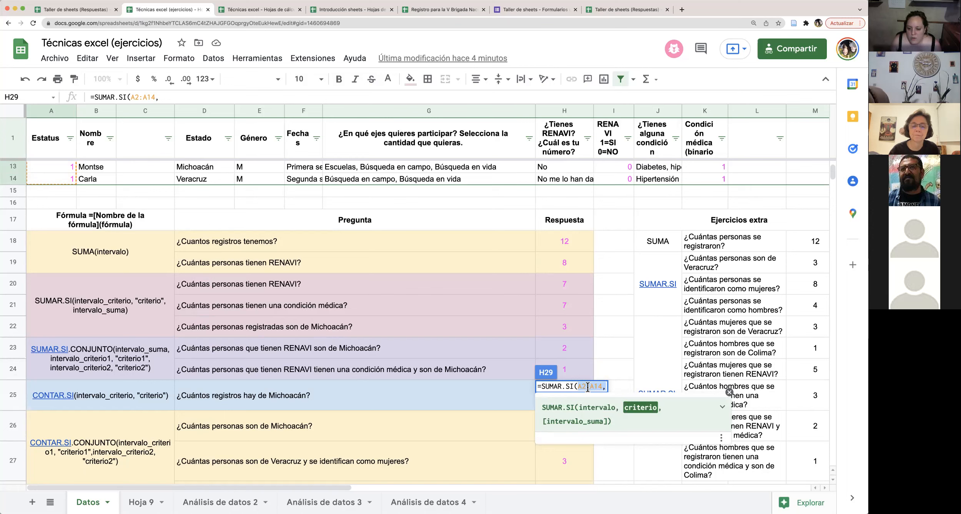
key(BackSpace)
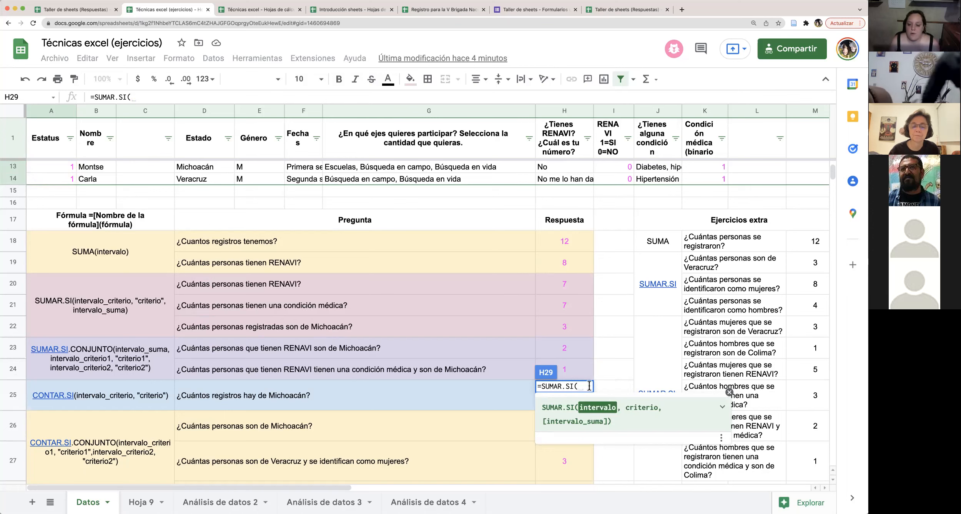
Set G2:G14 as the criteria range of the H29 formula and "Búsqueda en vida" as its criterion
scroll(584, 342, up, 5)
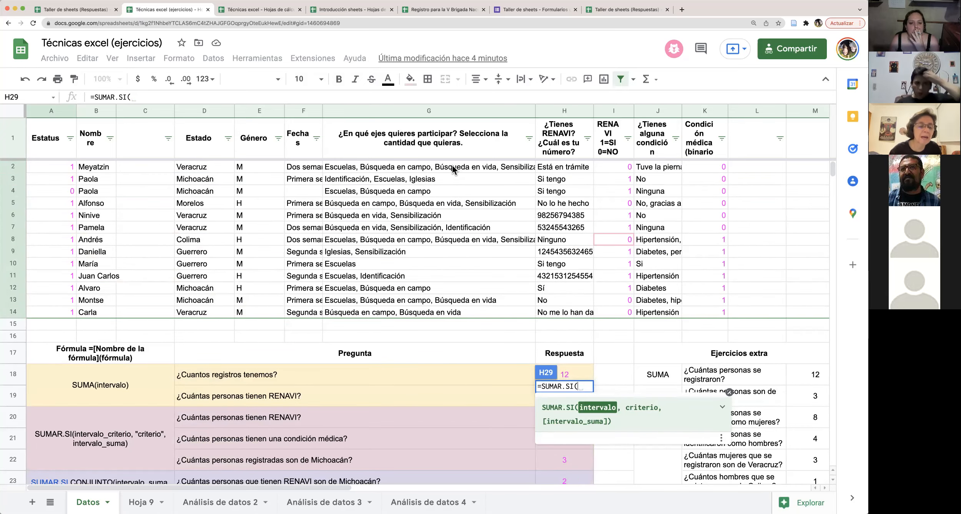
drag(452, 165, 464, 309)
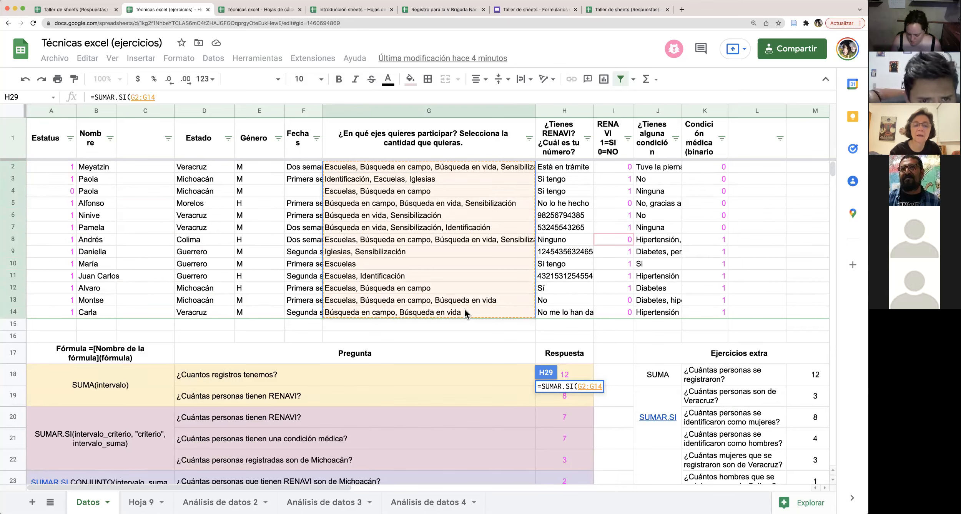
text(,)
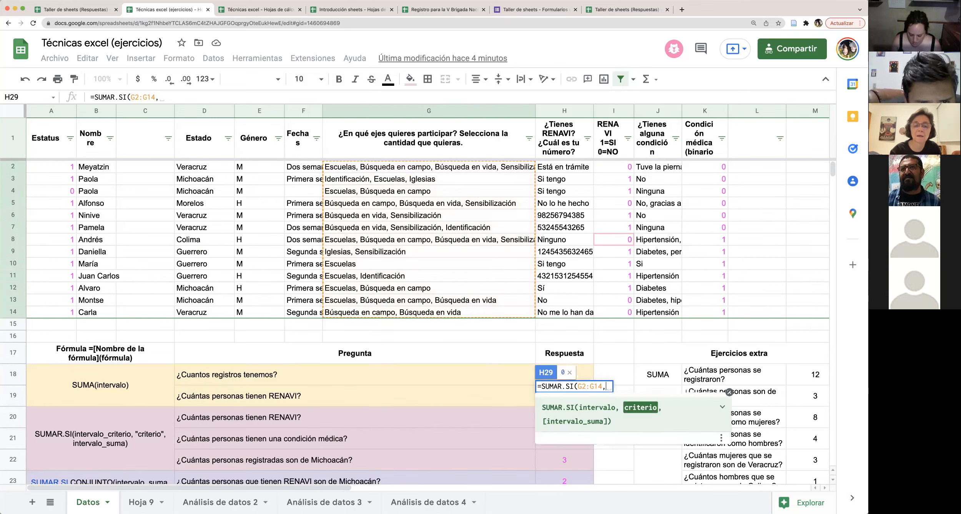
text(")
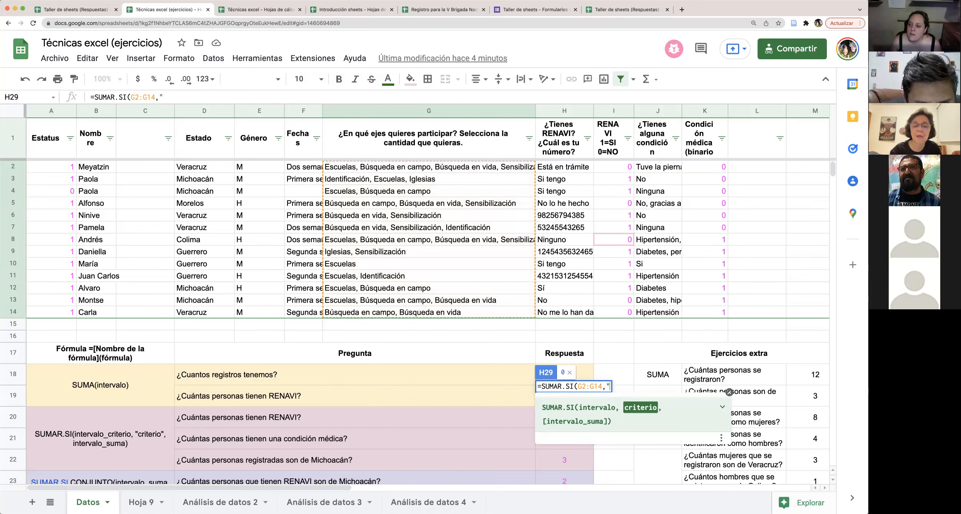
text(B)
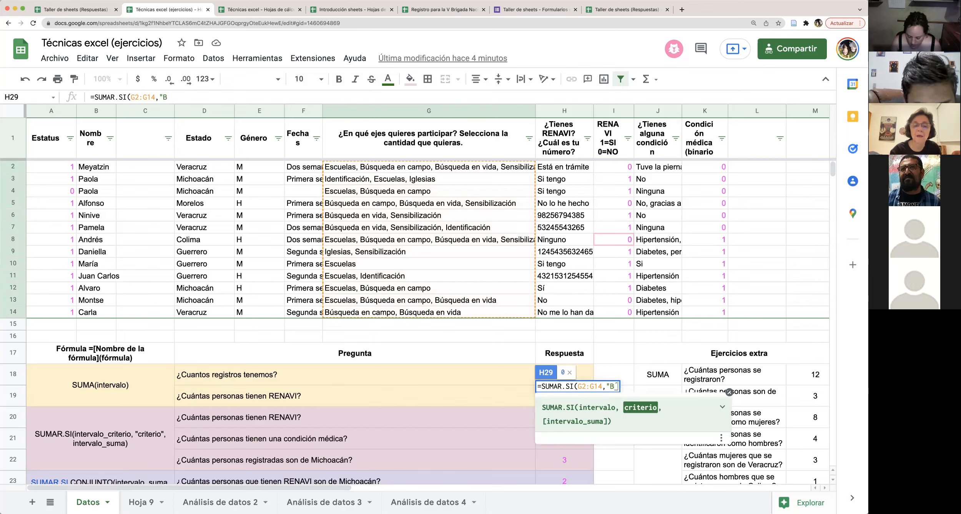
text(úsqueda en )
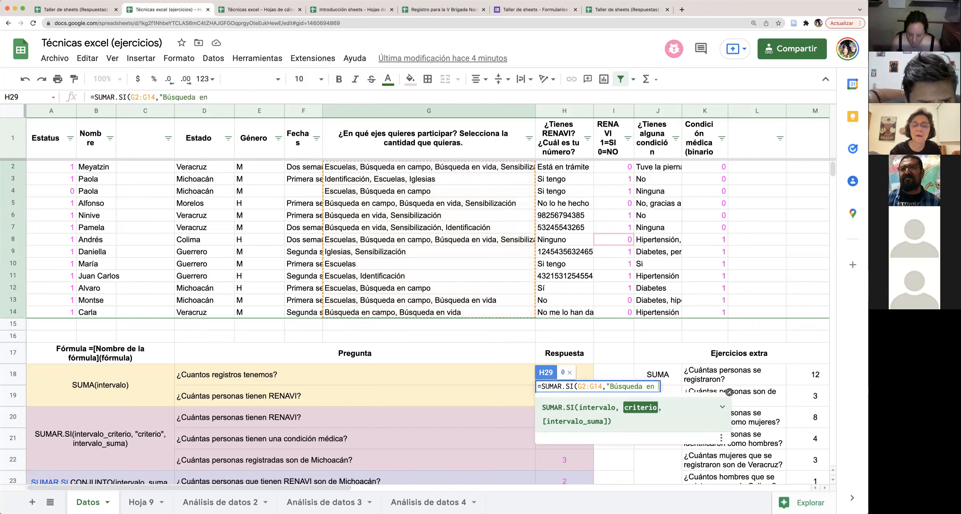
text(vida")
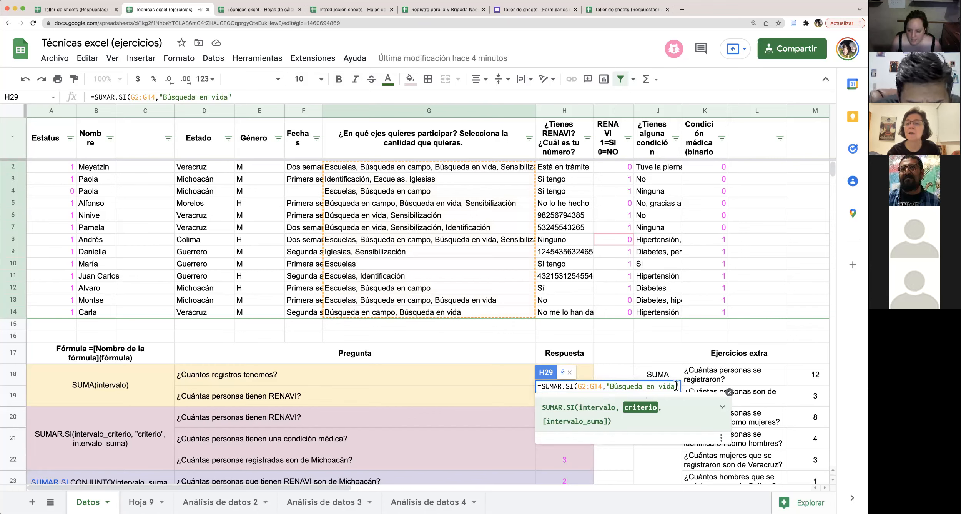
text(,)
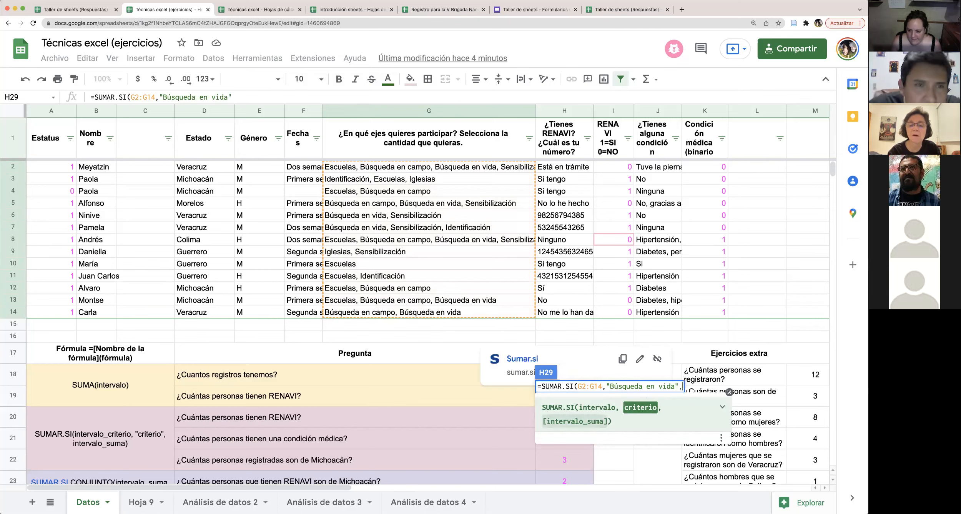
Add the Estatus range A2:A14 as the sum range and complete the H29 formula
click(611, 386)
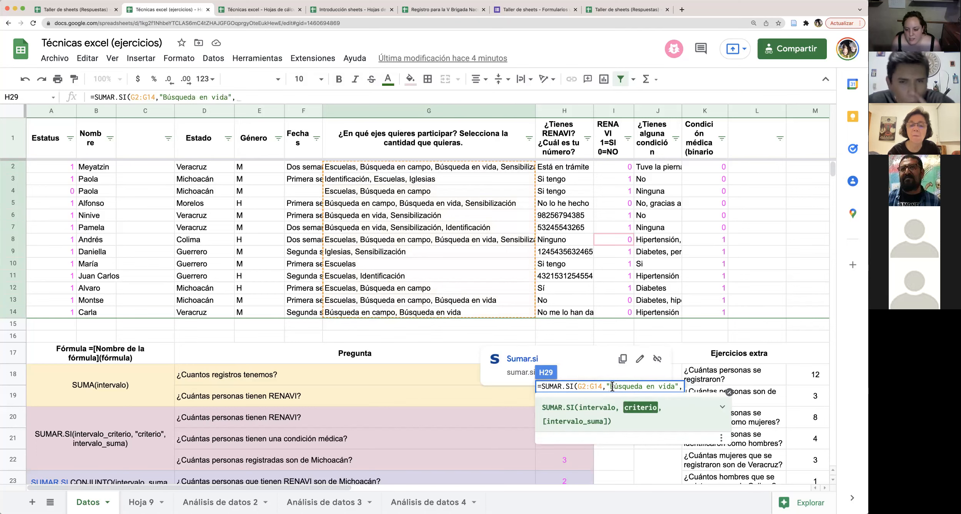
click(683, 386)
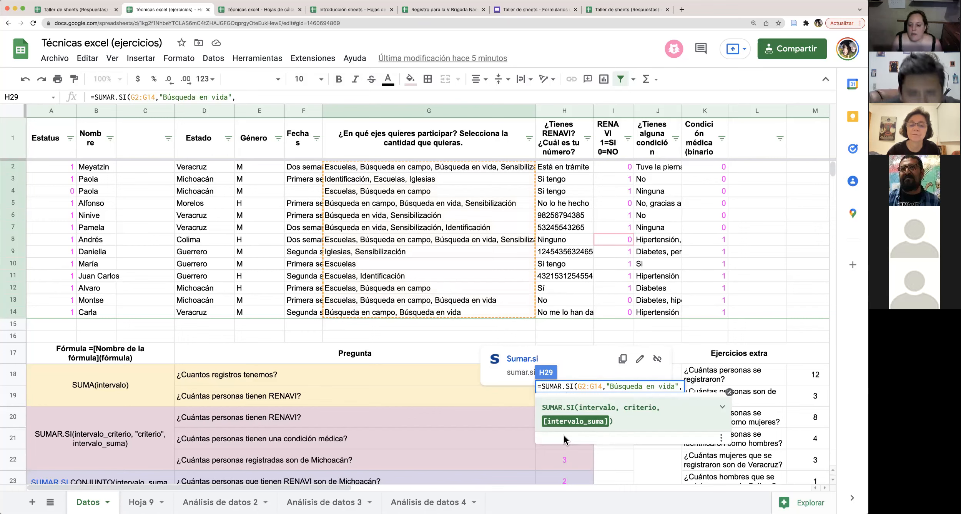
drag(54, 164, 56, 306)
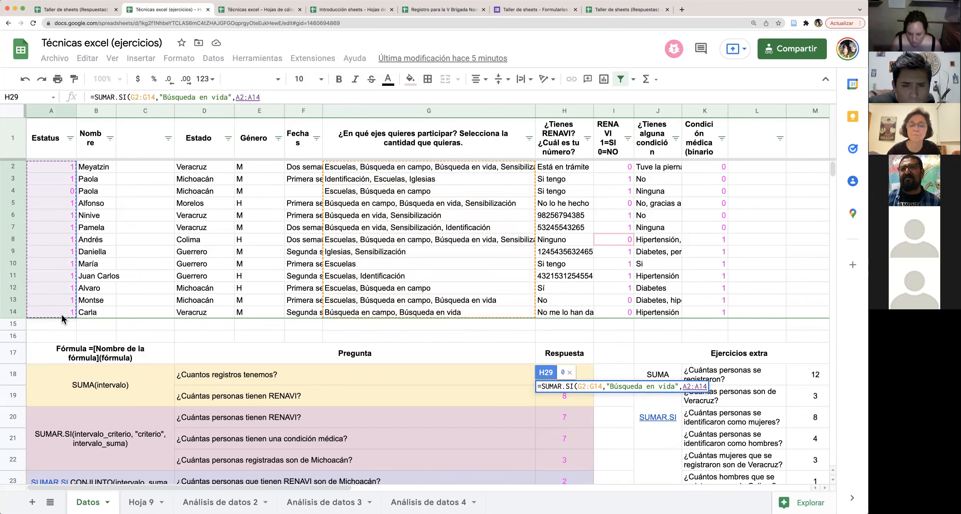
key(Return)
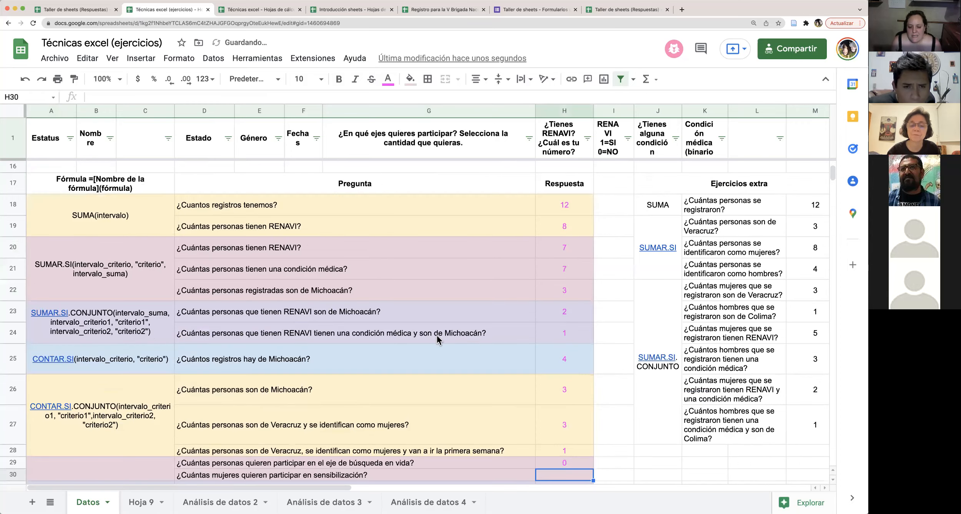
Compare the H29 formula's criterion with the participation axes listed in several column G records
scroll(431, 336, down, 3)
click(574, 342)
scroll(496, 330, up, 10)
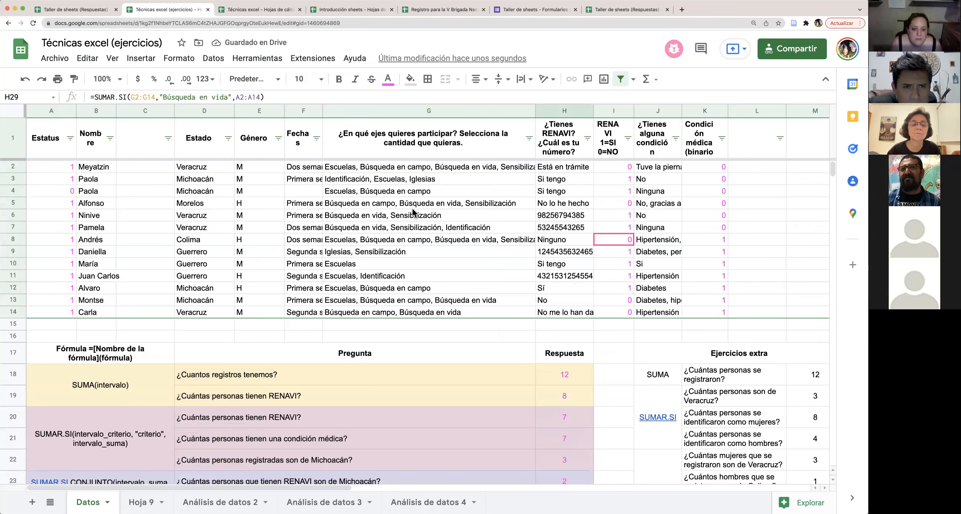
click(475, 170)
click(441, 204)
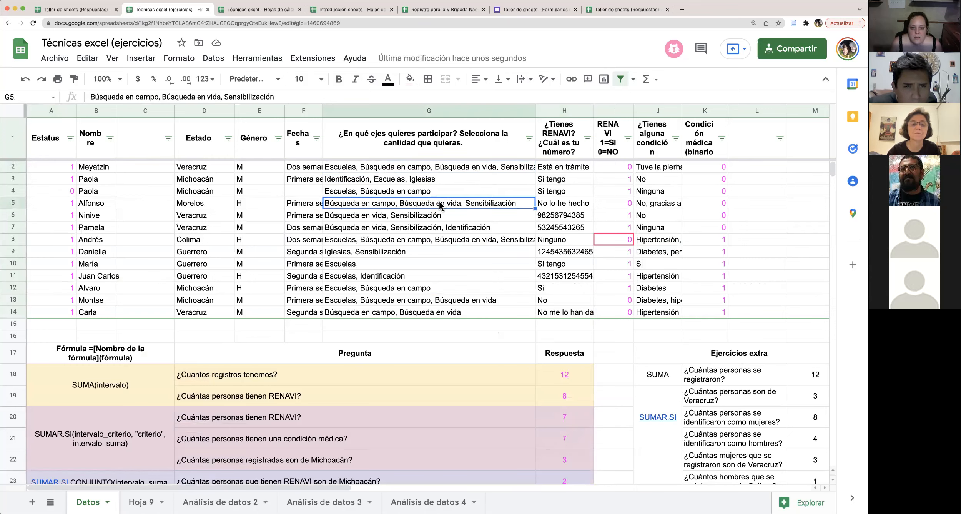
click(461, 242)
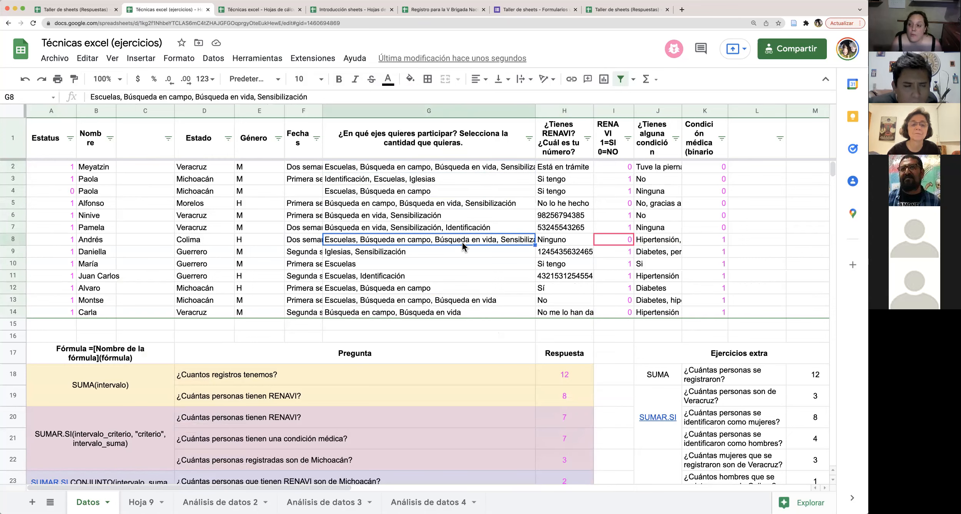
Change the criterion in the H29 formula to the wildcard text "*Búsqueda en vida*"
scroll(504, 282, down, 10)
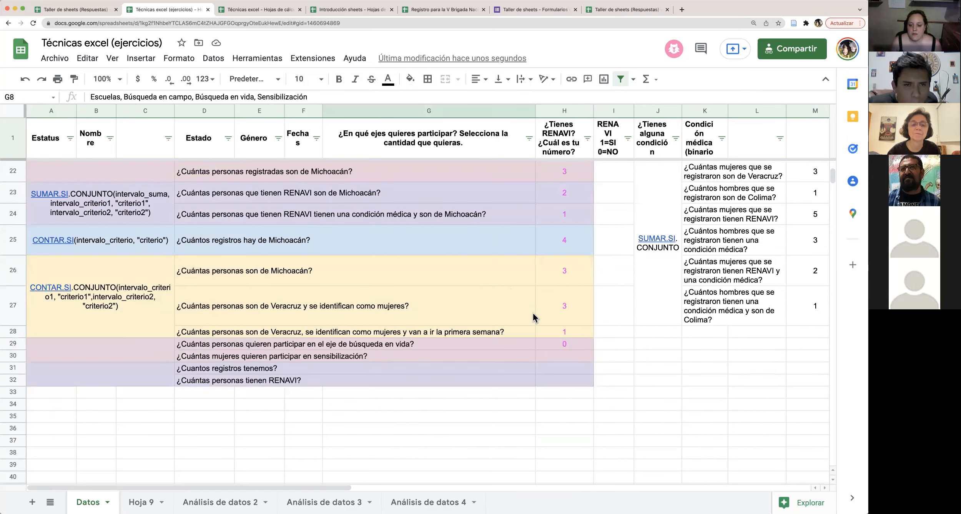
click(562, 344)
double_click(561, 344)
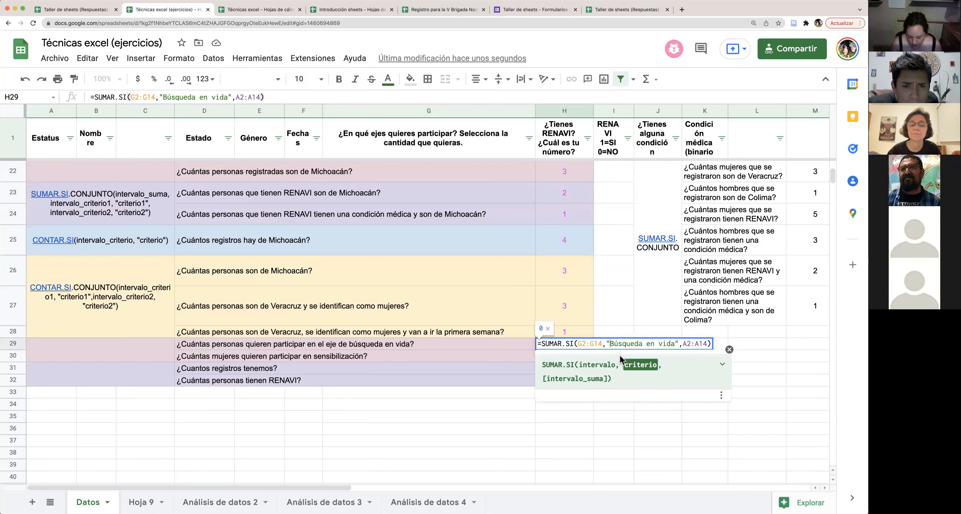
click(611, 343)
text(*)
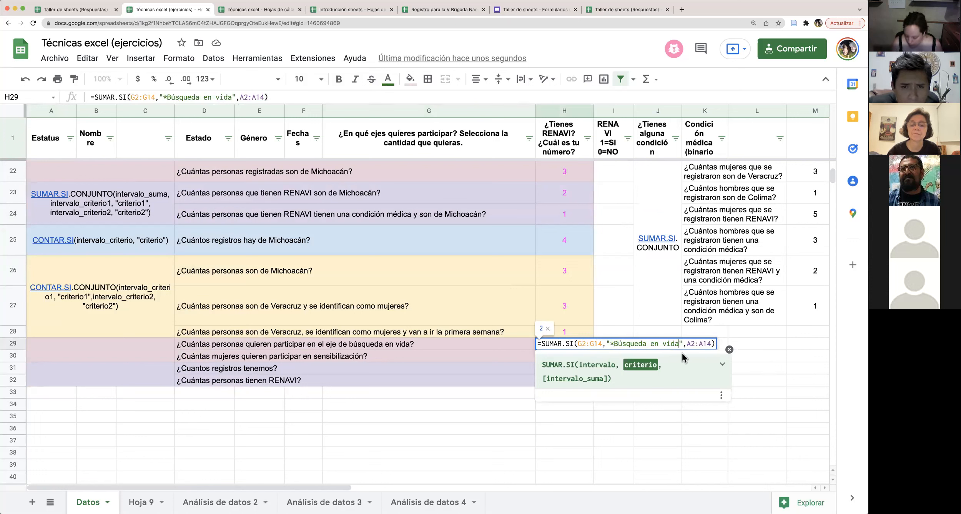
text(*)
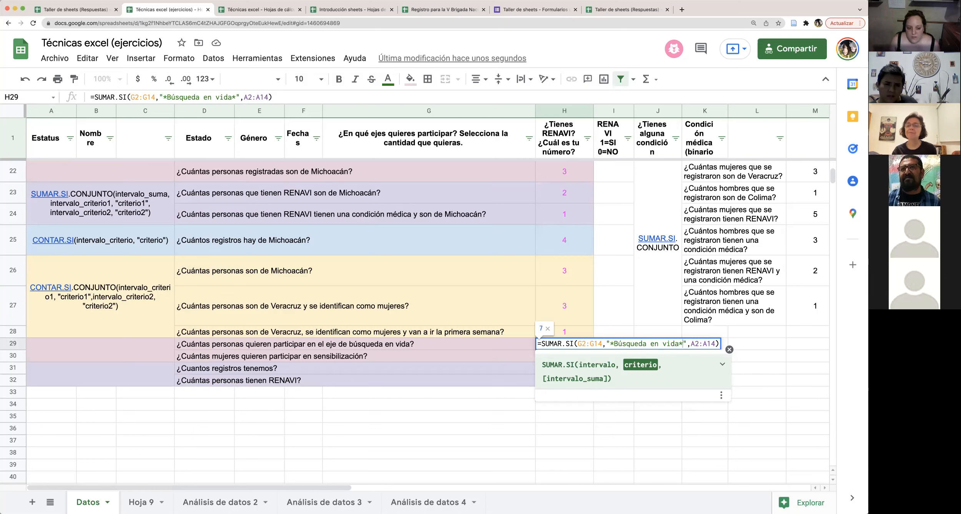
key(Return)
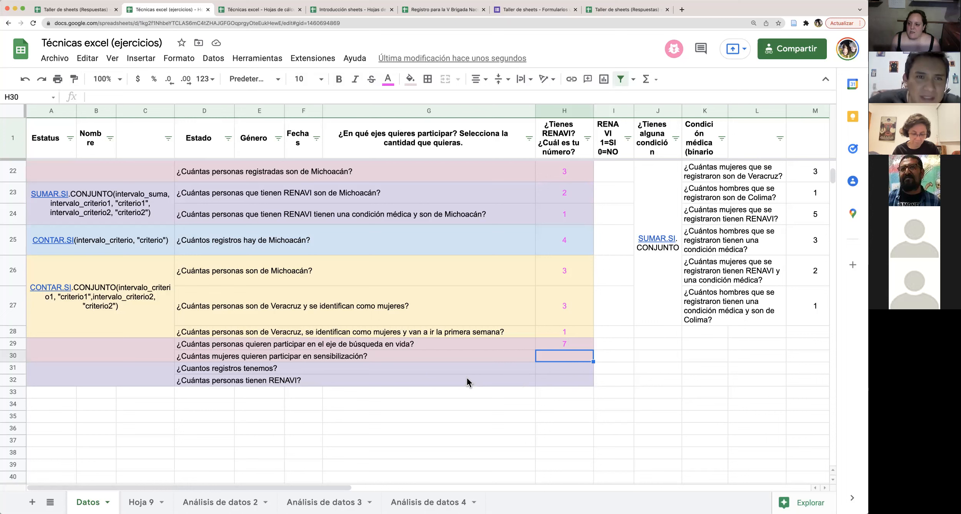
Examine the criteria range, criterion and sum range of the H29 SUMAR.SI formula against the highlighted Estatus and participation axes columns
double_click(556, 341)
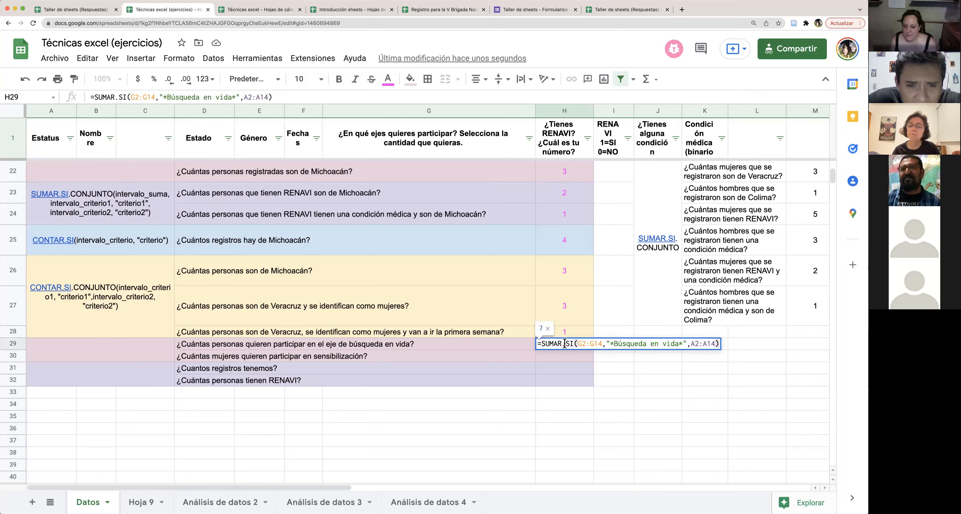
click(592, 343)
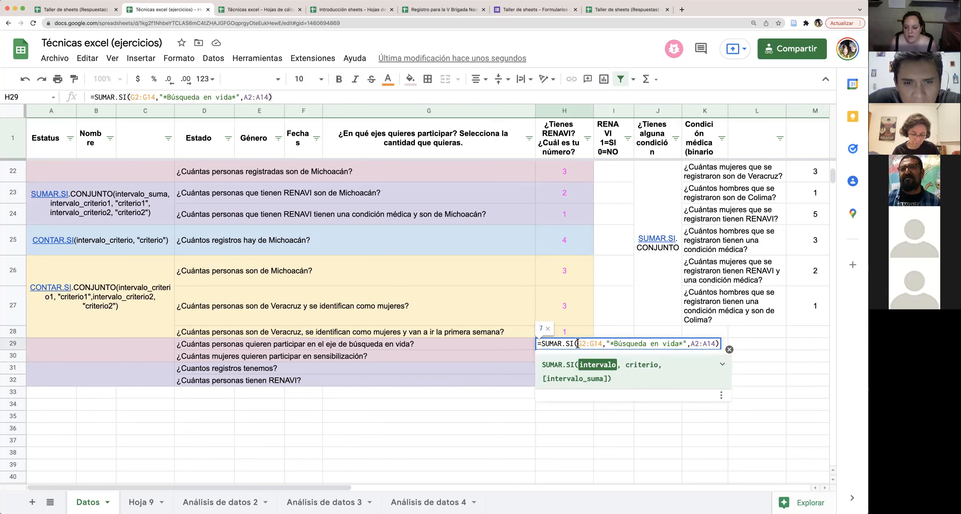
drag(577, 343, 597, 345)
click(598, 344)
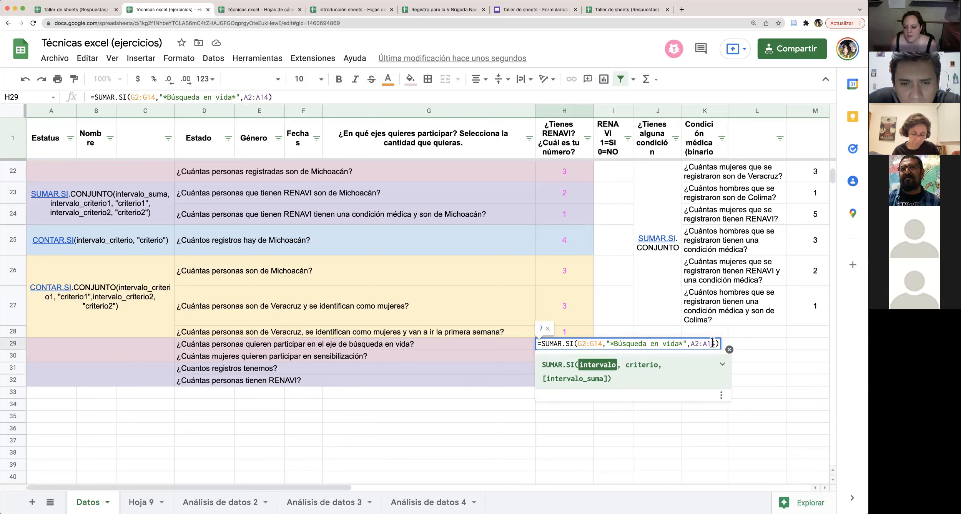
drag(691, 343, 716, 343)
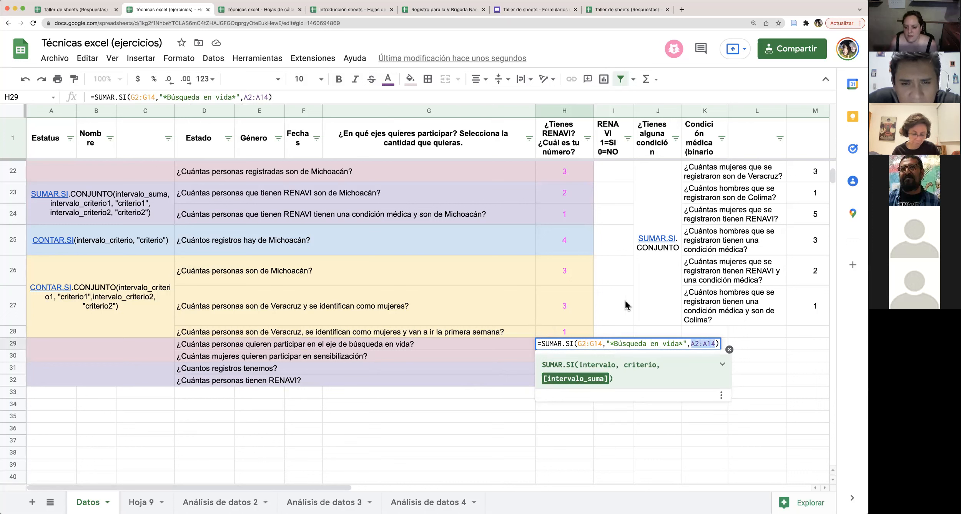
click(643, 343)
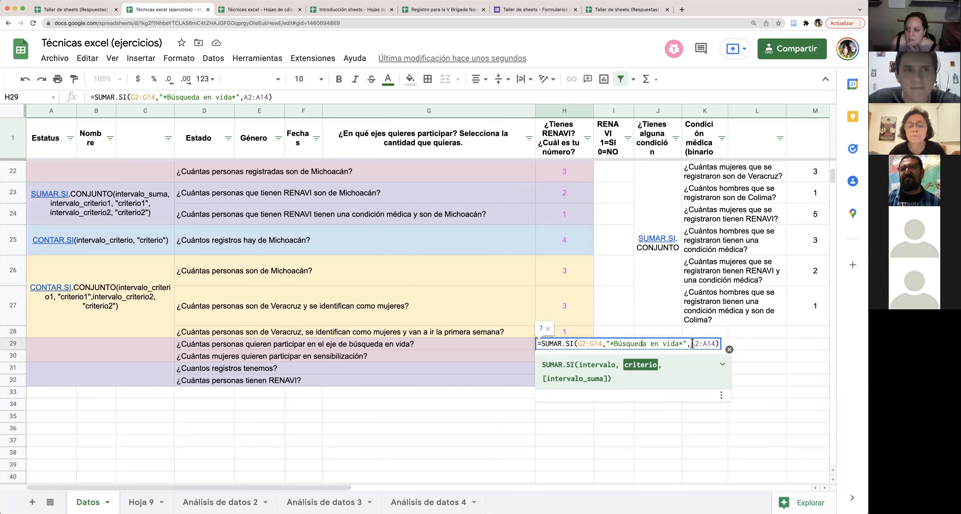
drag(693, 343, 717, 343)
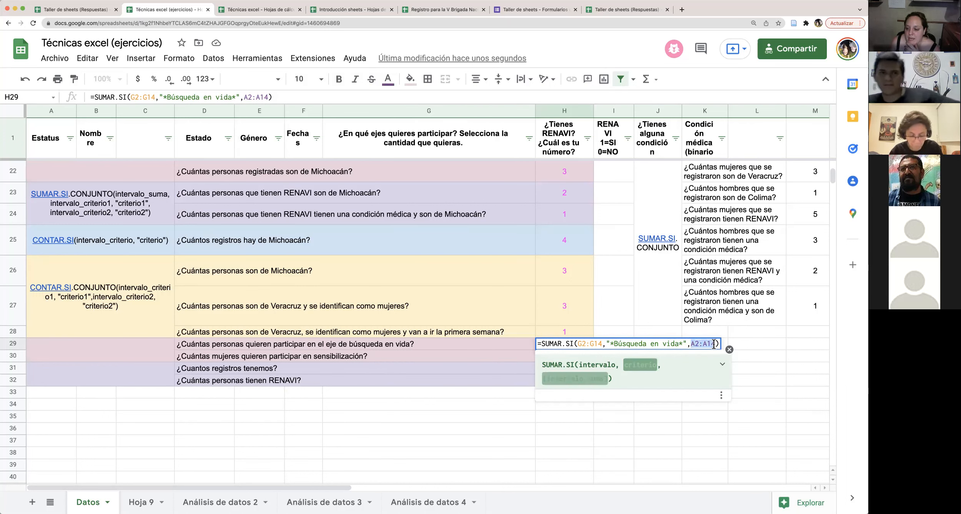
click(580, 344)
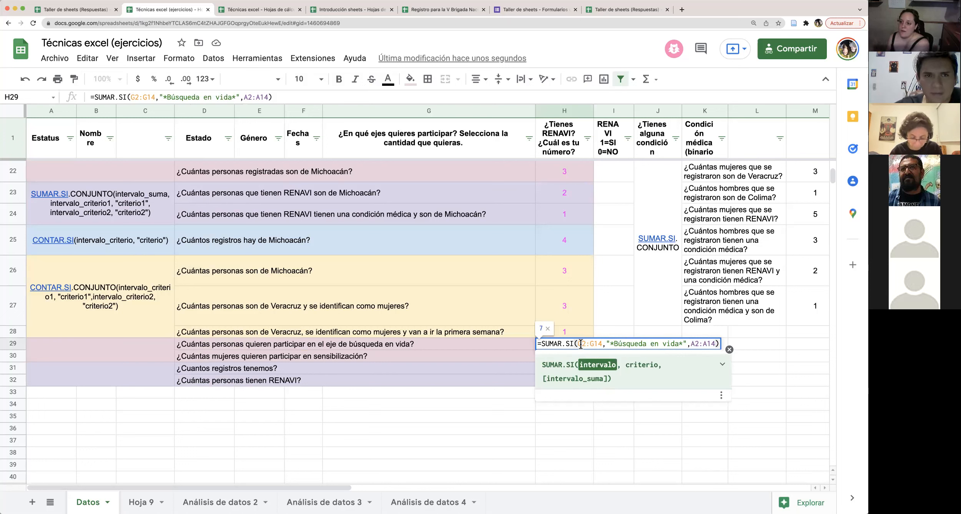
drag(578, 344, 718, 344)
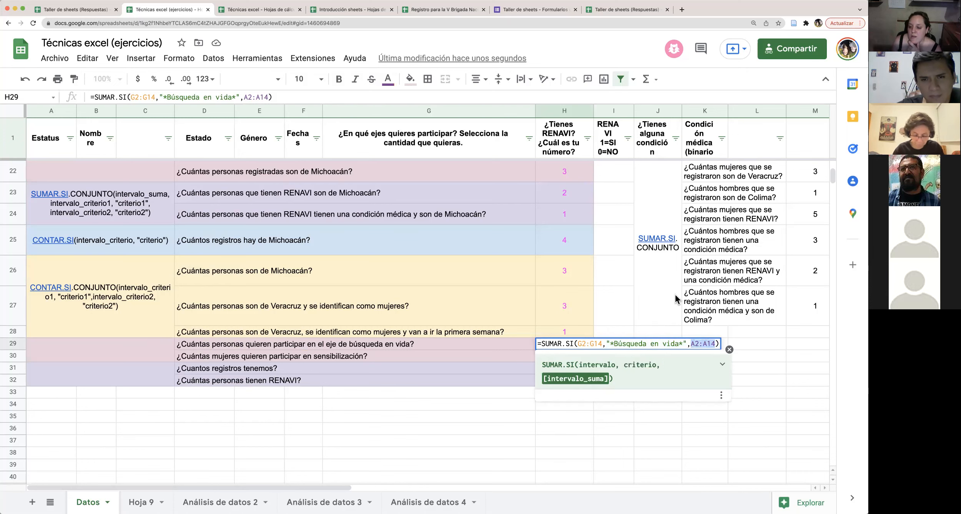
scroll(675, 295, up, 10)
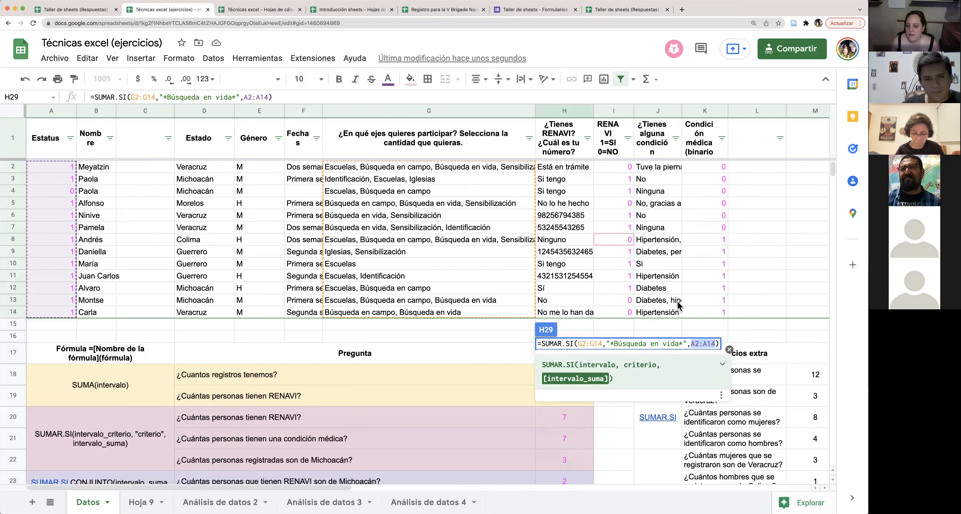
key(Return)
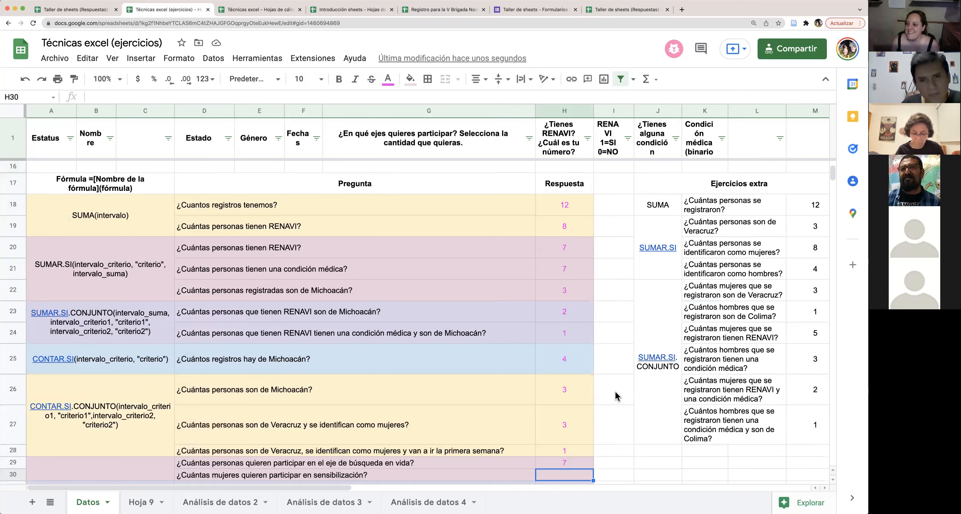
Replace the SUMAR.SI formula in H29 with the start of a CONTAR.SI.CONJUNTO formula
scroll(616, 395, down, 5)
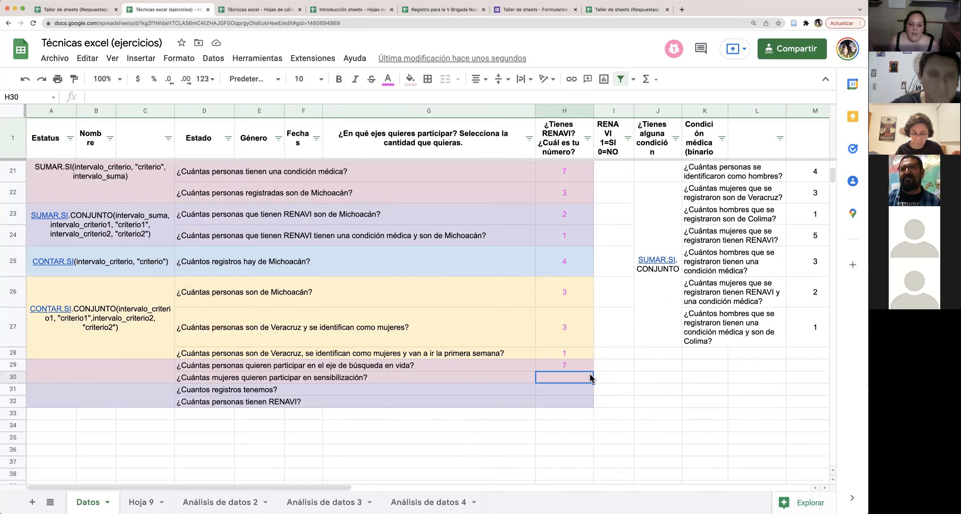
click(580, 369)
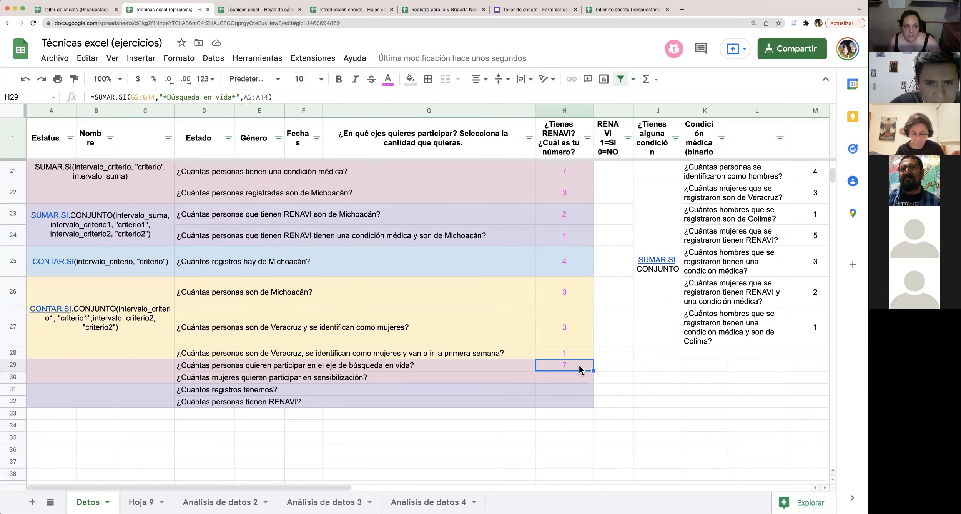
double_click(578, 365)
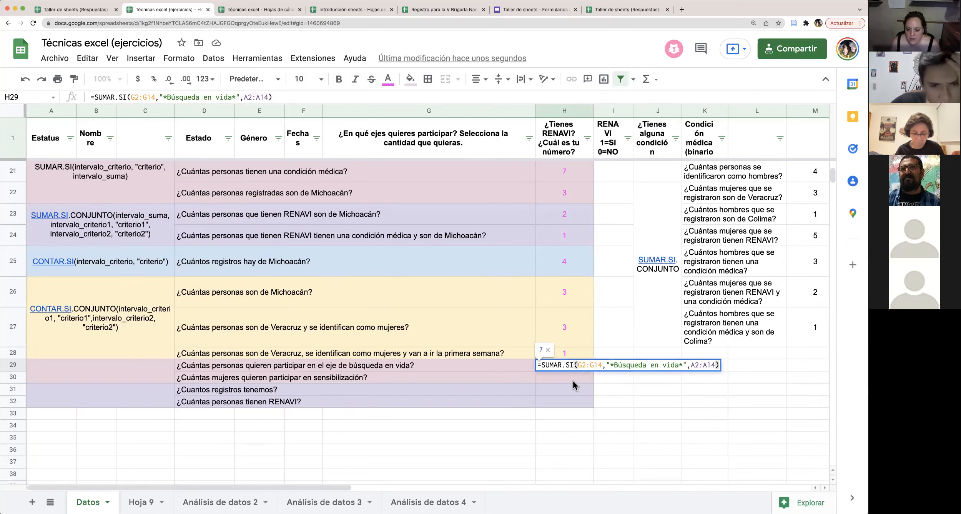
key(Escape)
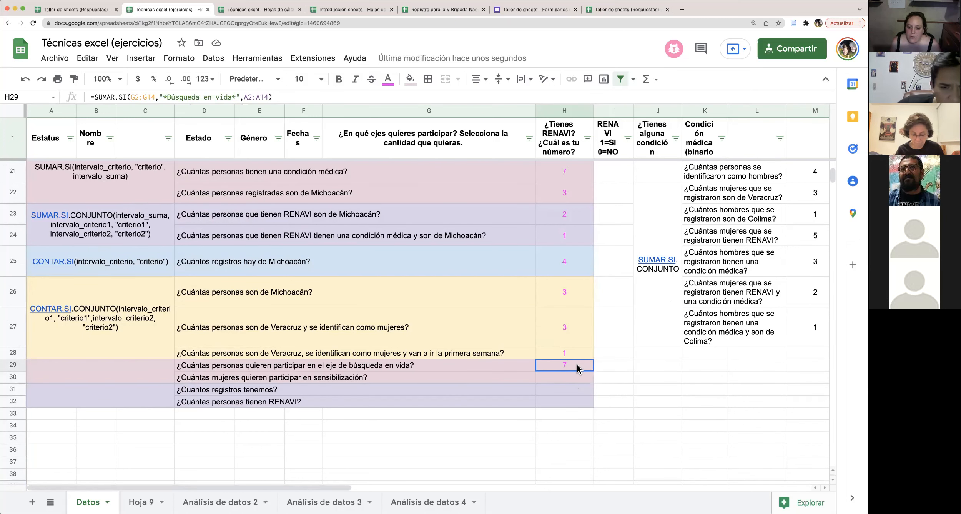
double_click(576, 364)
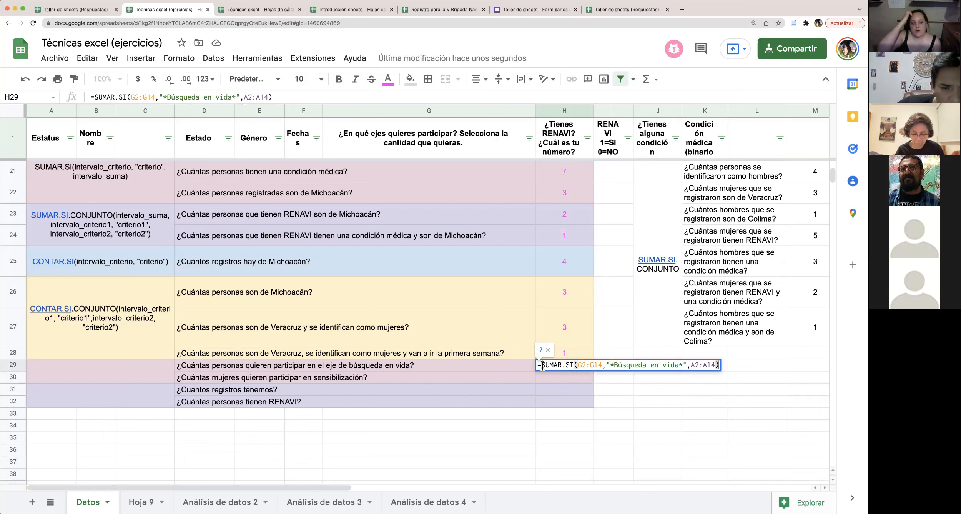
drag(543, 365, 725, 367)
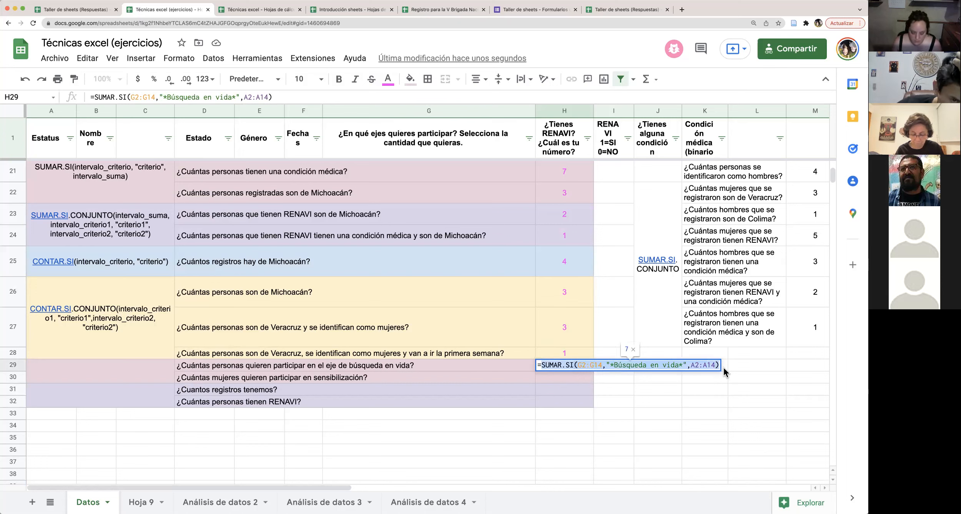
text(CONTAR.)
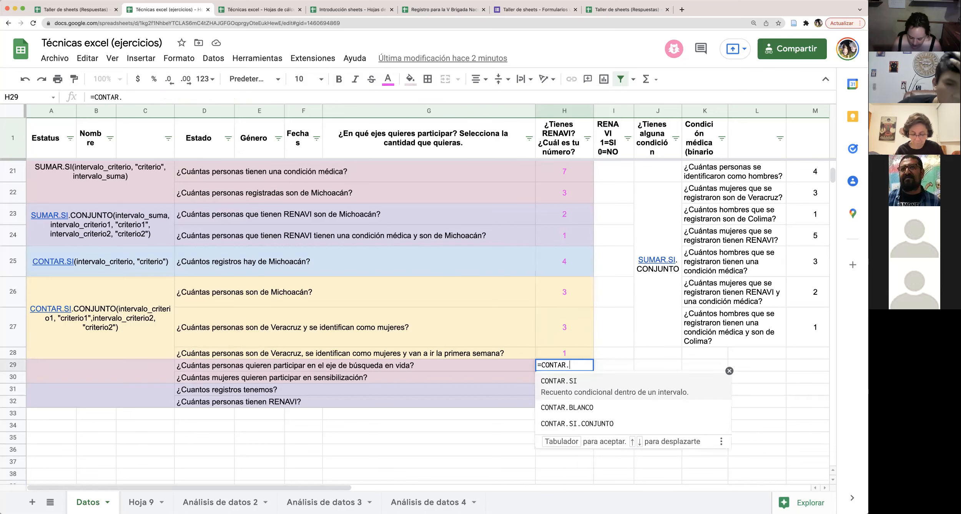
text(SI.CON)
key(Tab)
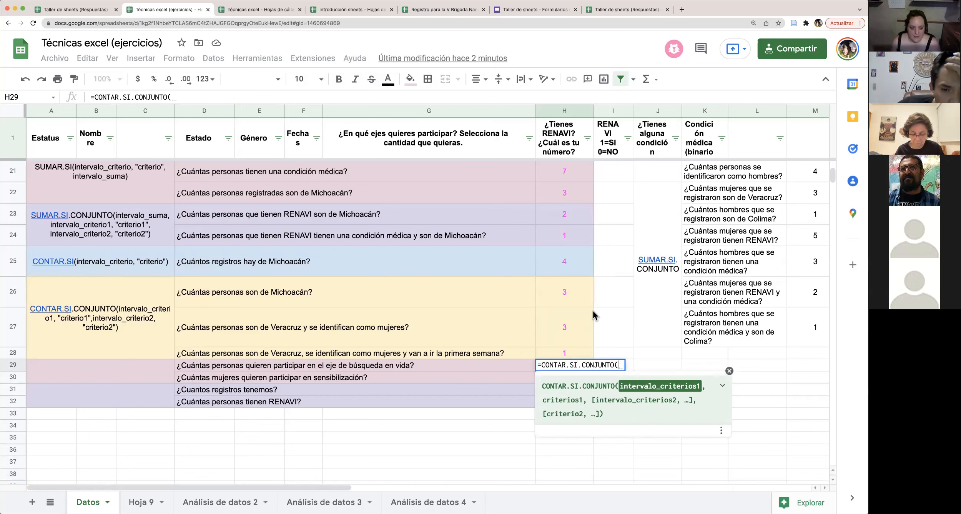
Set the Estatus range A2:A14 as the first criteria range of the H29 formula, with "1" as its criterion
scroll(593, 310, up, 7)
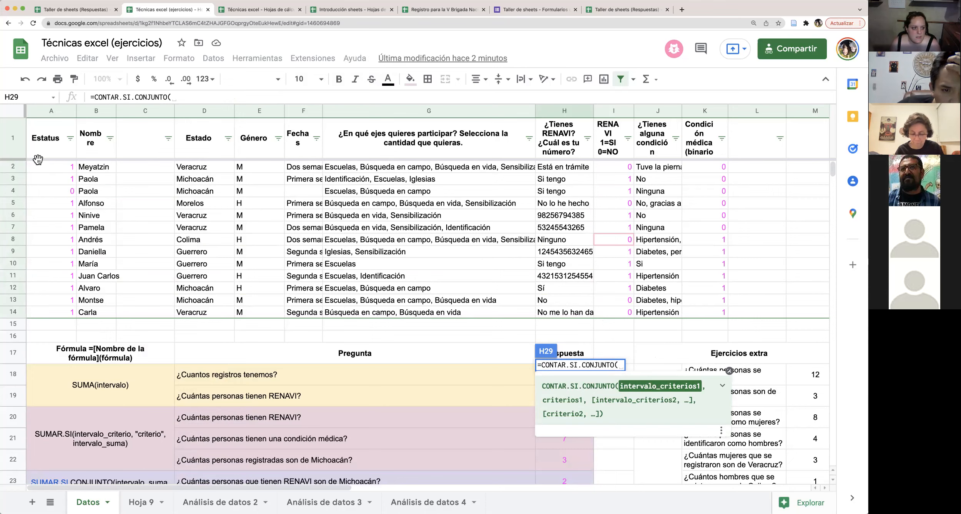
drag(52, 169, 54, 202)
drag(55, 258, 58, 310)
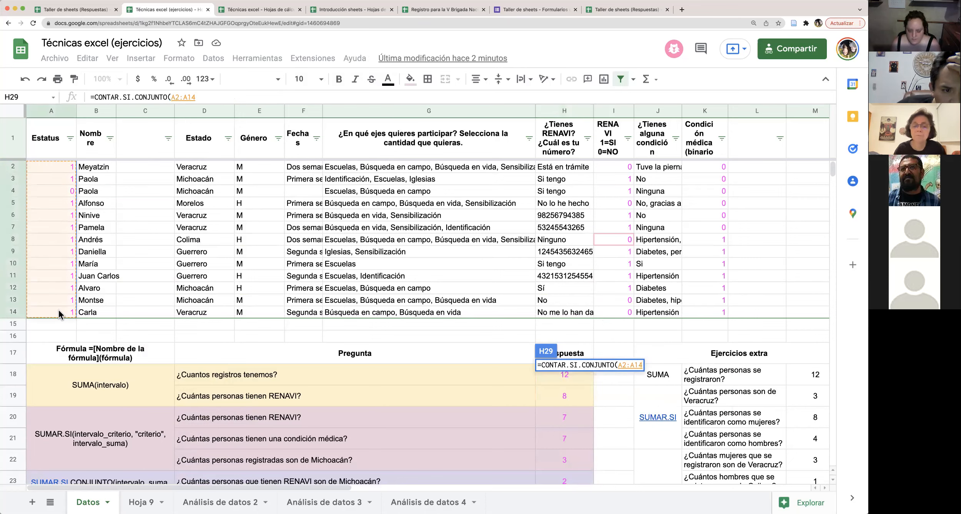
text(,"1",)
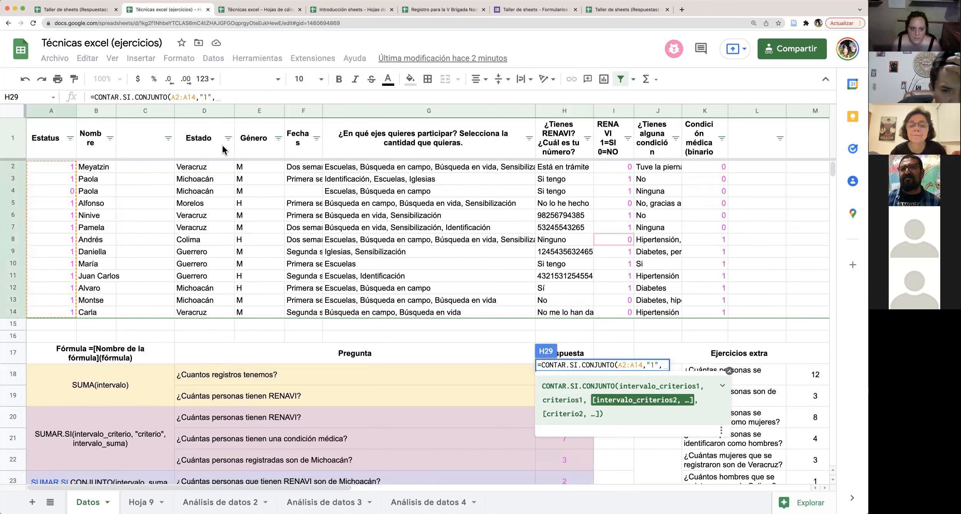
Add G2:G14 as the second criteria range with the criterion "*Búsqueda en vida*" and complete the H29 formula
drag(367, 168, 369, 309)
text(,)
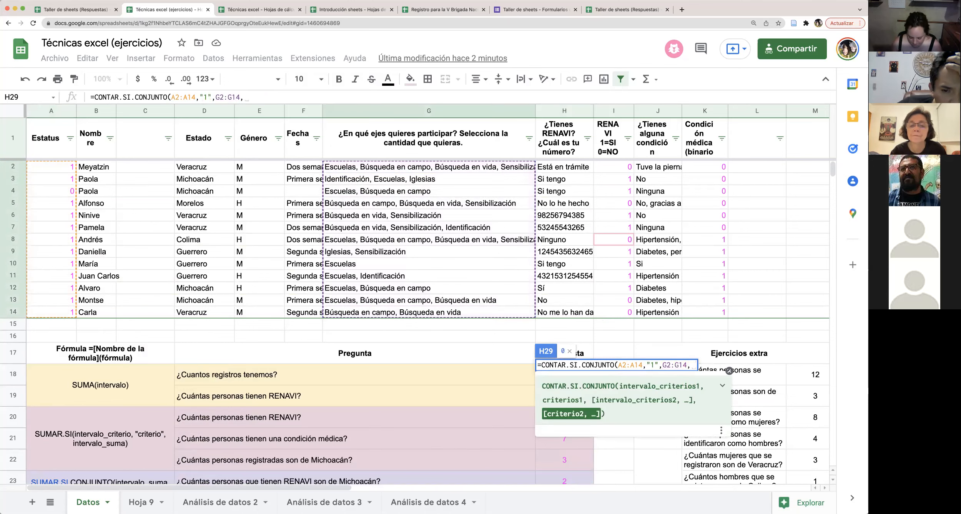
key(BackSpace)
text(")
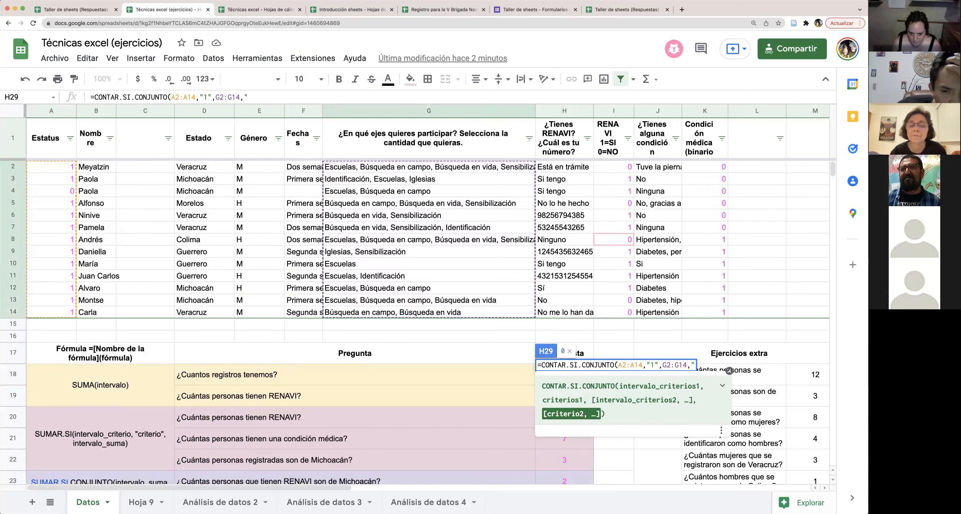
text(*B)
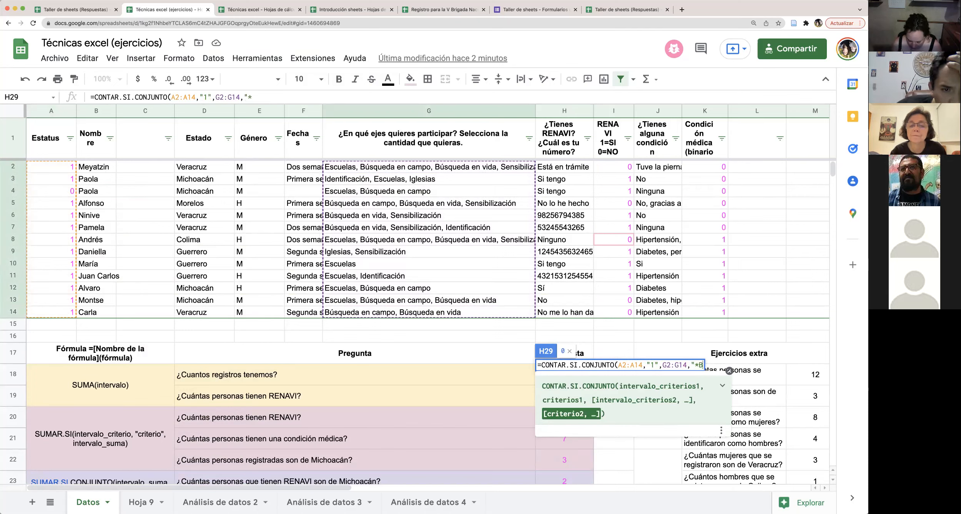
text(úsqu)
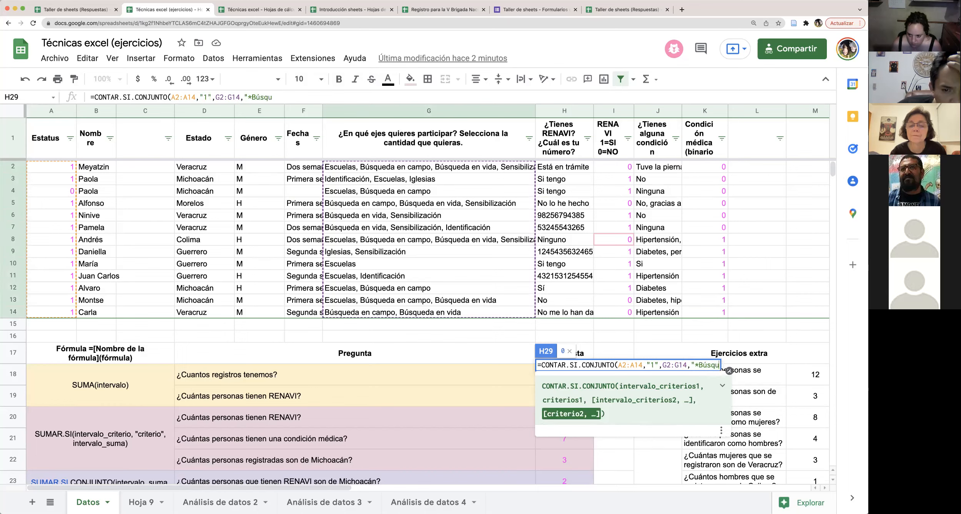
key(BackSpace)
key(BackSpace)
text(squeda en )
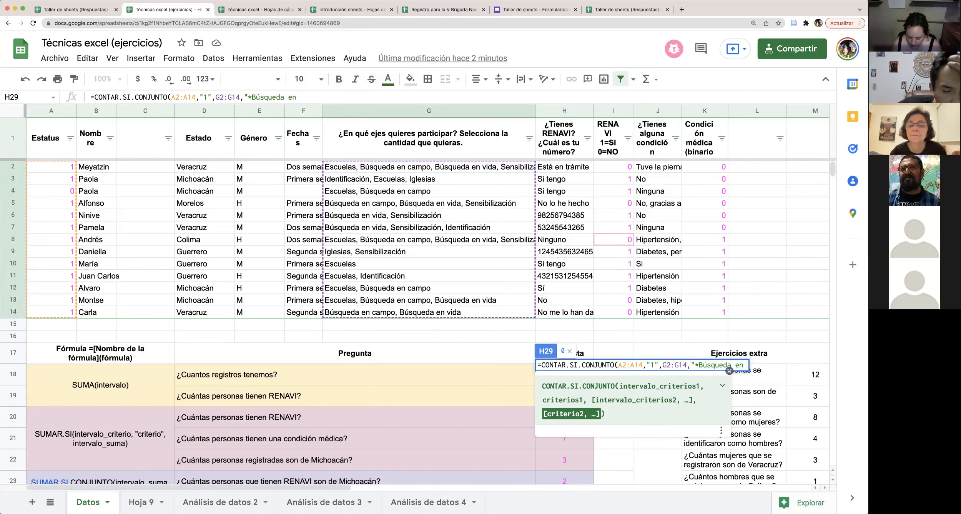
text(vida*")
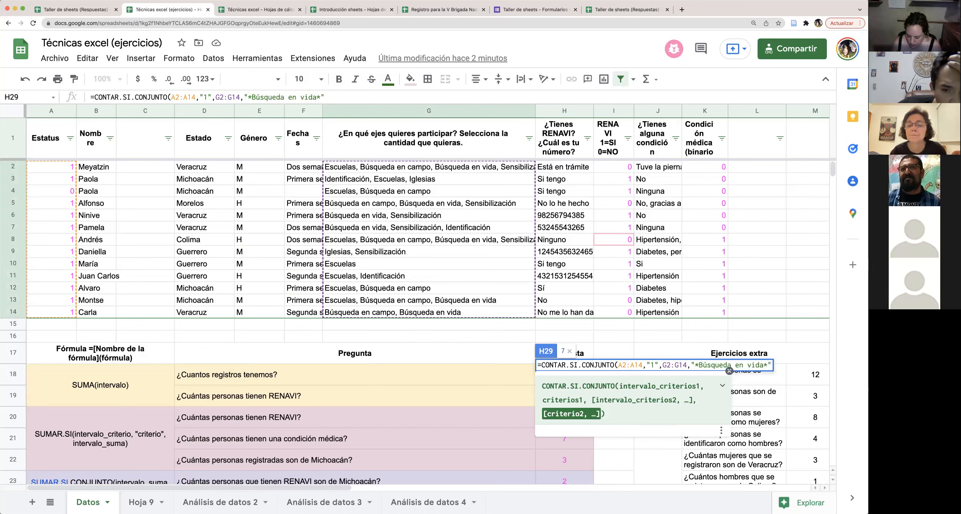
text())
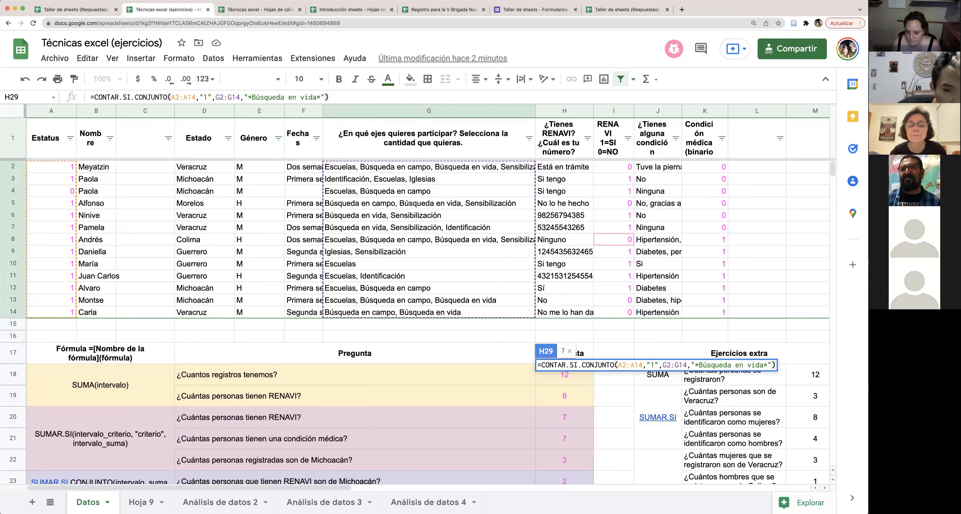
key(Return)
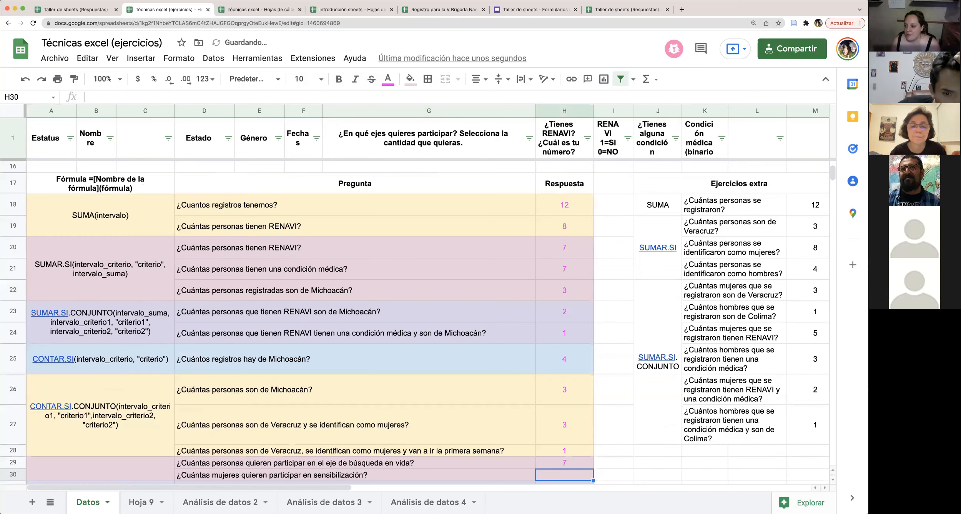
Review the CONTAR.SI.CONJUNTO formula in H29 and the Estatus values in A2:A14 that it uses
scroll(479, 386, down, 3)
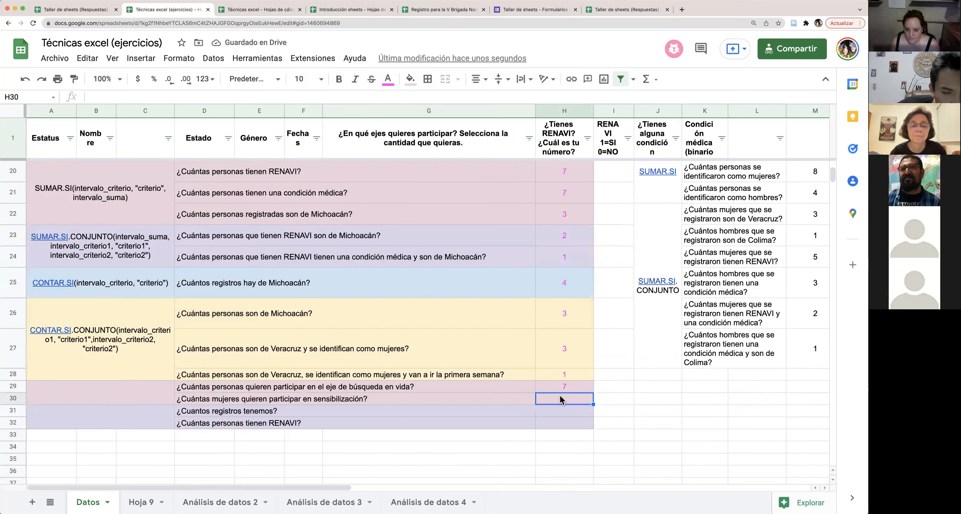
click(580, 386)
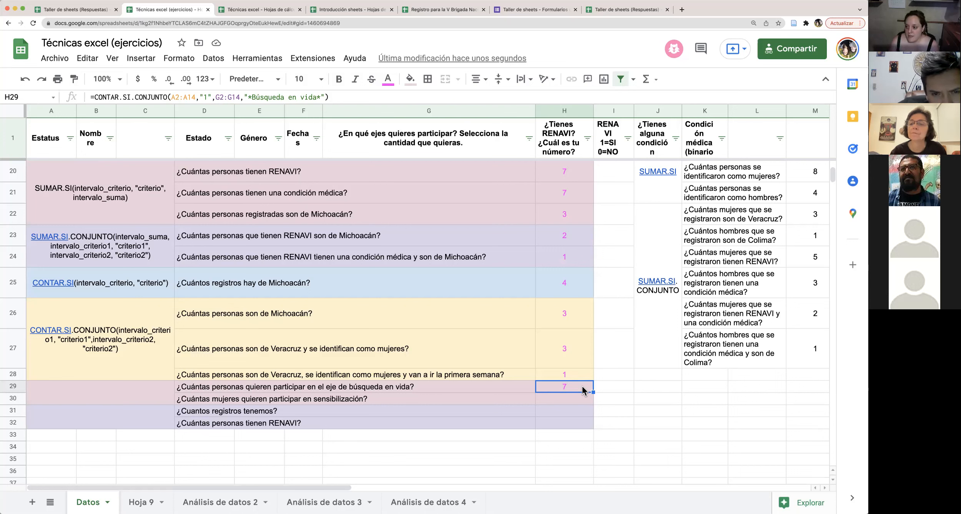
scroll(582, 373, up, 6)
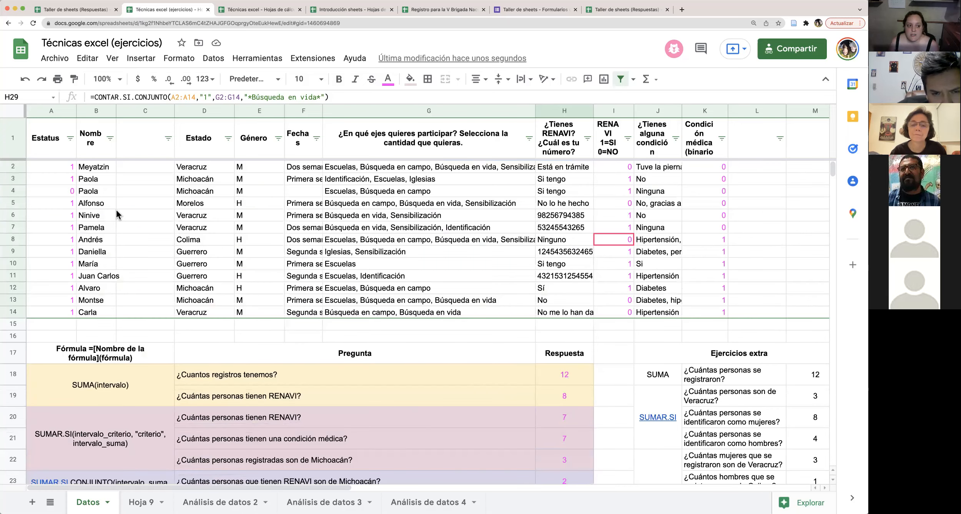
drag(50, 167, 48, 313)
click(57, 247)
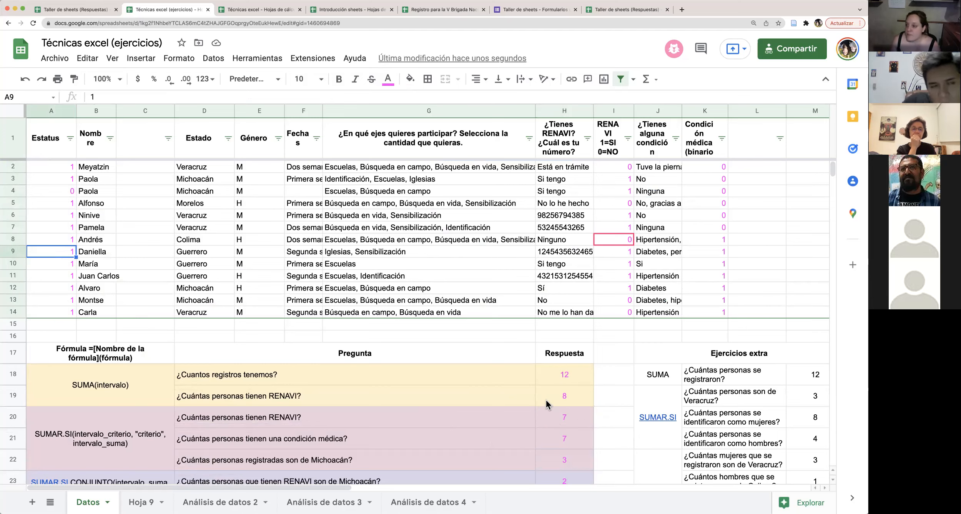
Start a CONTAR.SI.CONJUNTO formula in H30 for the question about women who want to participate in sensibilización
scroll(552, 400, down, 10)
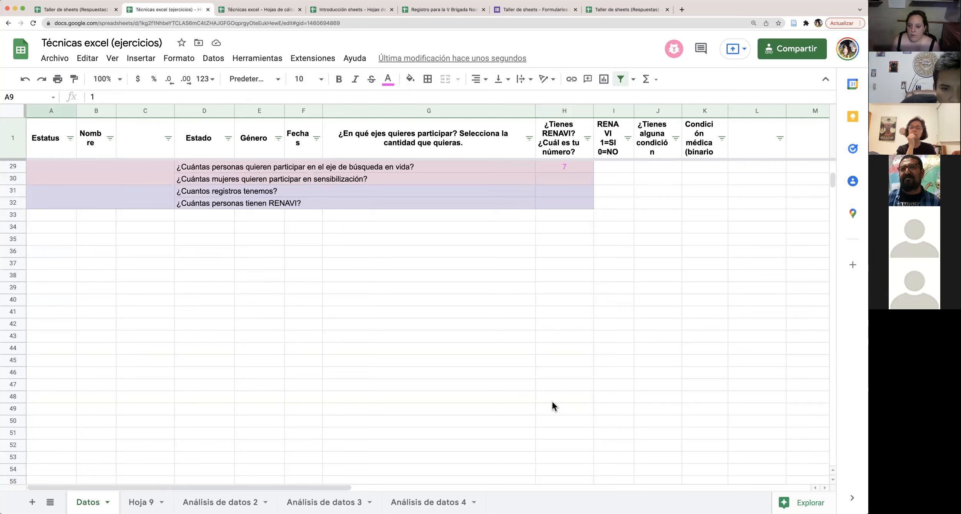
scroll(552, 401, up, 3)
scroll(583, 400, up, 2)
scroll(578, 402, down, 1)
click(568, 377)
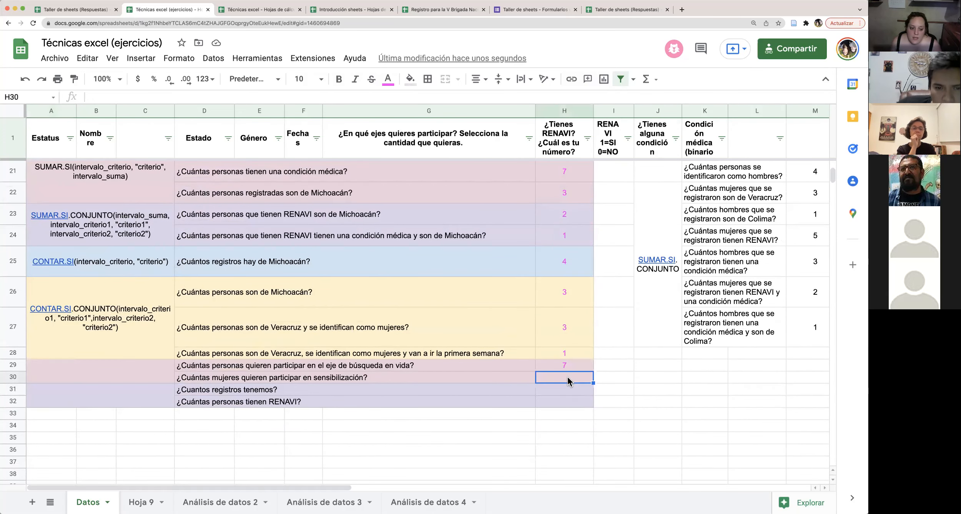
double_click(568, 376)
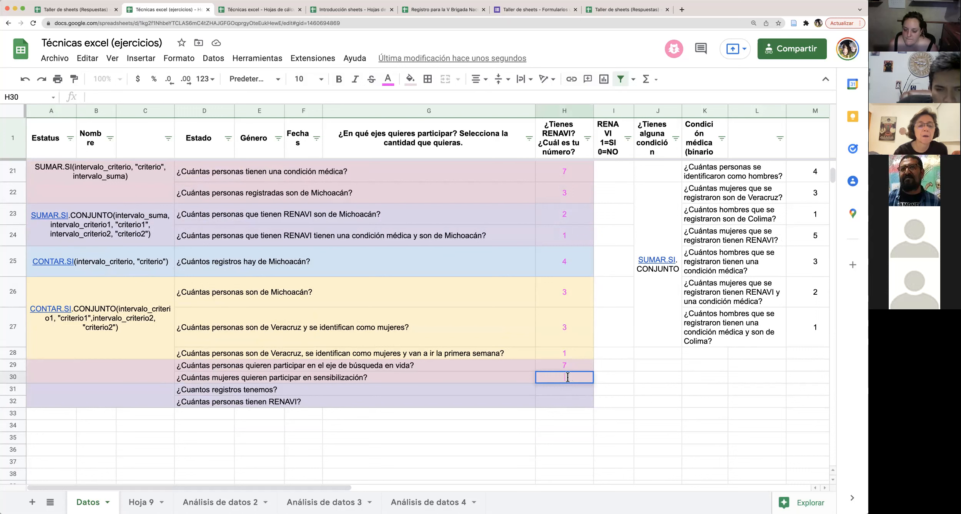
text(=CONTAR)
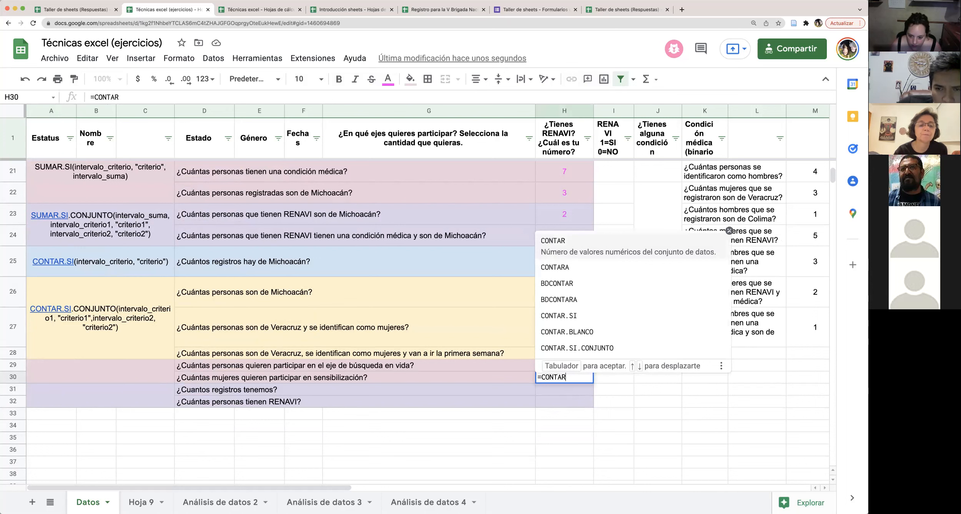
text(.SI)
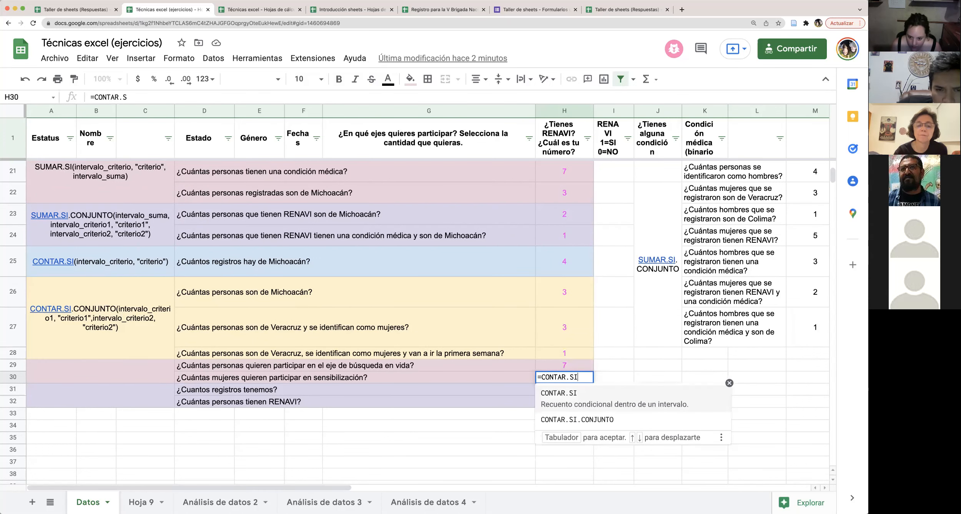
text(.CONJU)
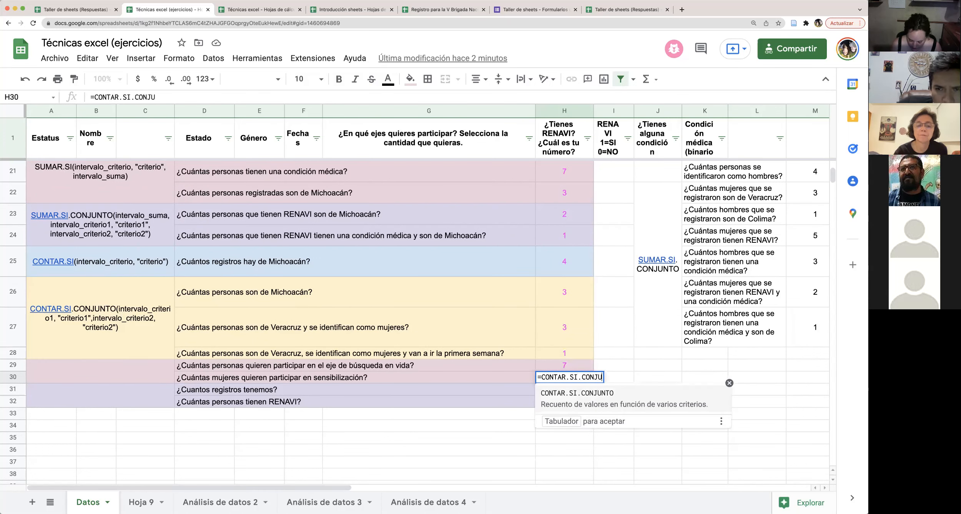
text(NTO()
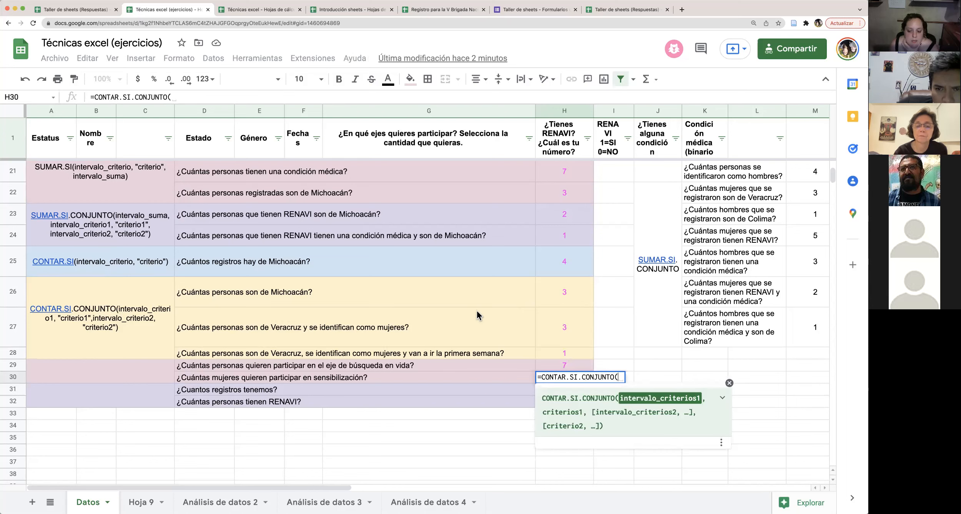
In the H30 CONTAR.SI.CONJUNTO formula, add range A2:A14 with criterion "1" and range E2:E14 with criterion "M"
scroll(475, 310, up, 7)
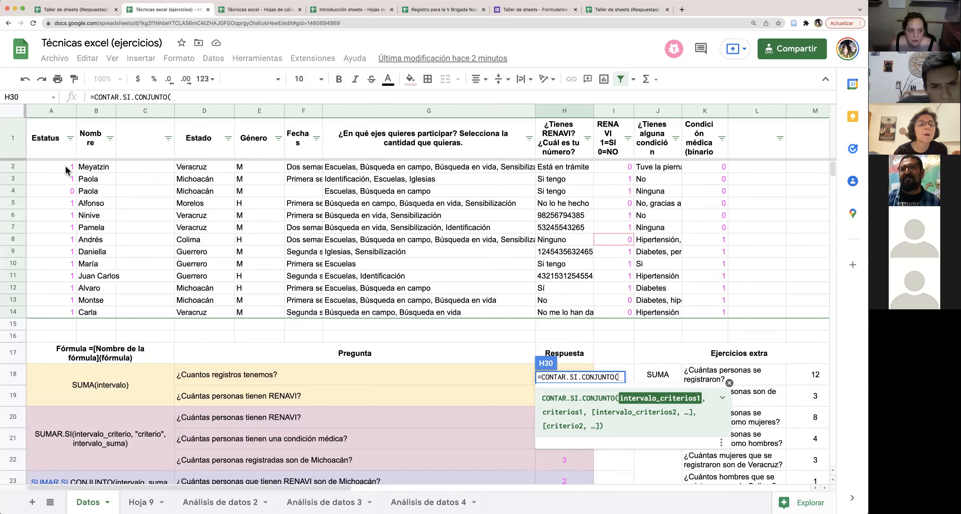
drag(66, 166, 63, 312)
text(,)
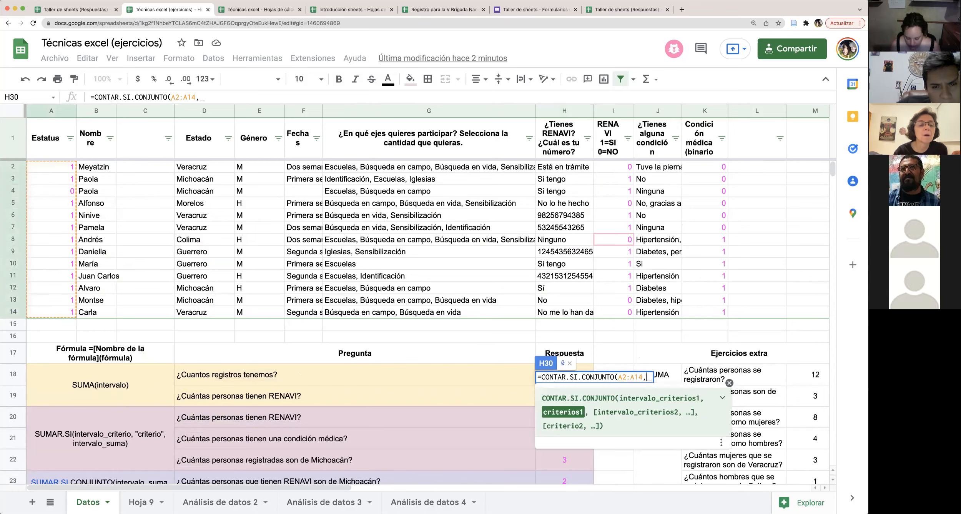
text("1",)
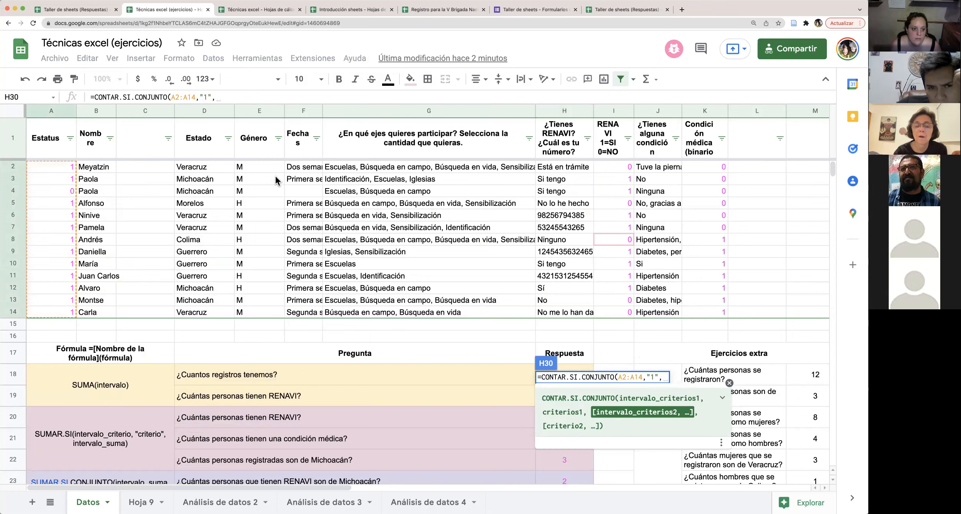
drag(255, 170, 265, 314)
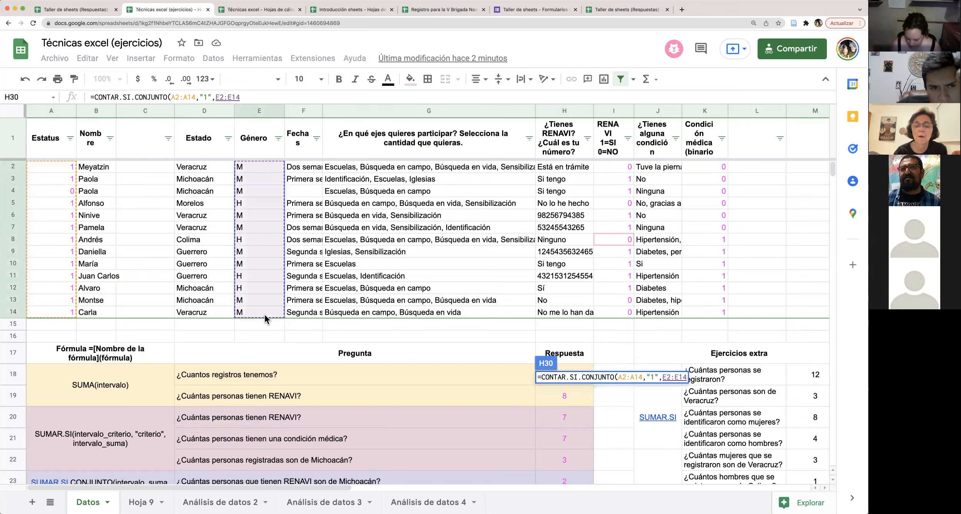
text(,)
text("M)
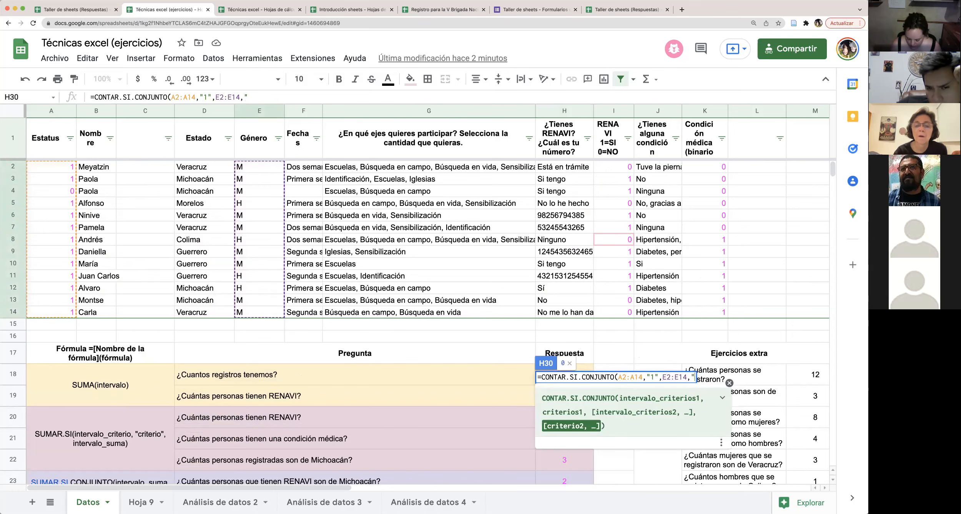
text(",)
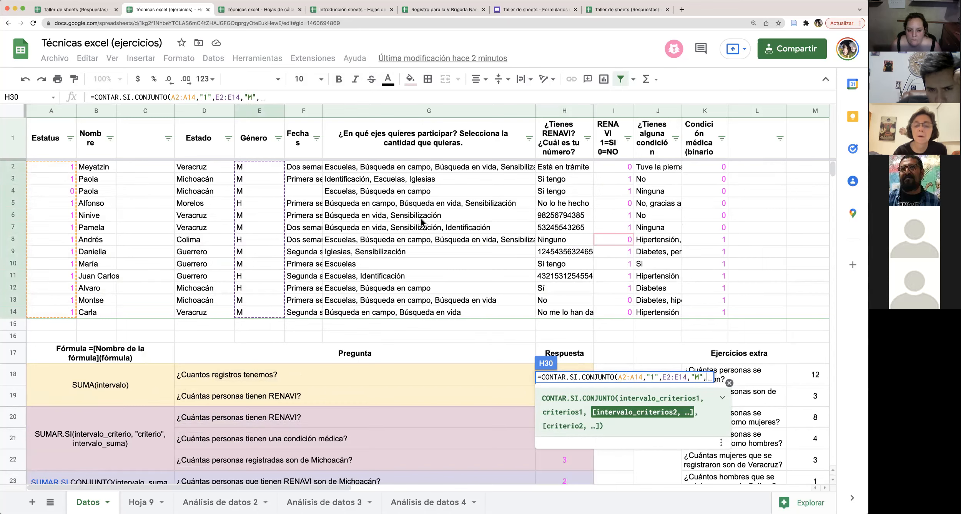
Add range G2:G14 with criterion "*Sensibilización*" to the H30 formula and enter it
drag(378, 169, 389, 312)
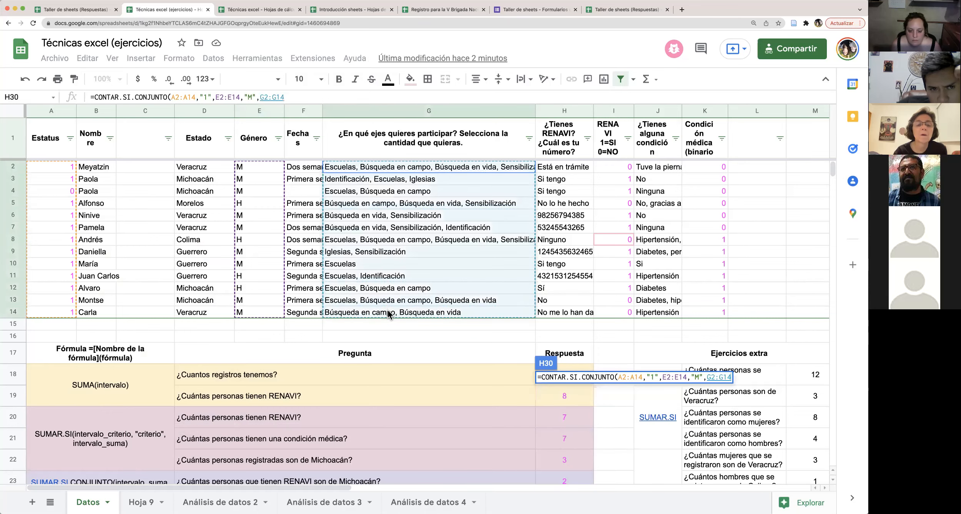
text(,)
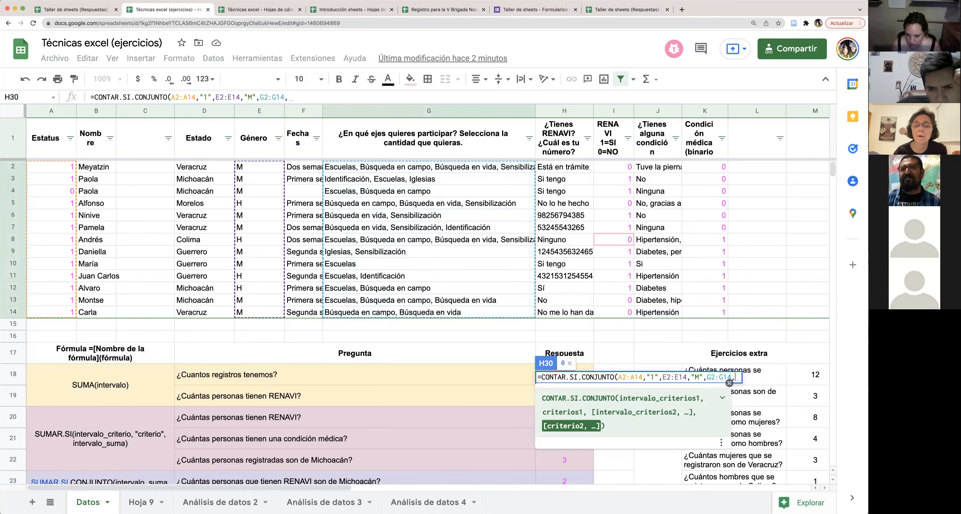
text("S)
key(BackSpace)
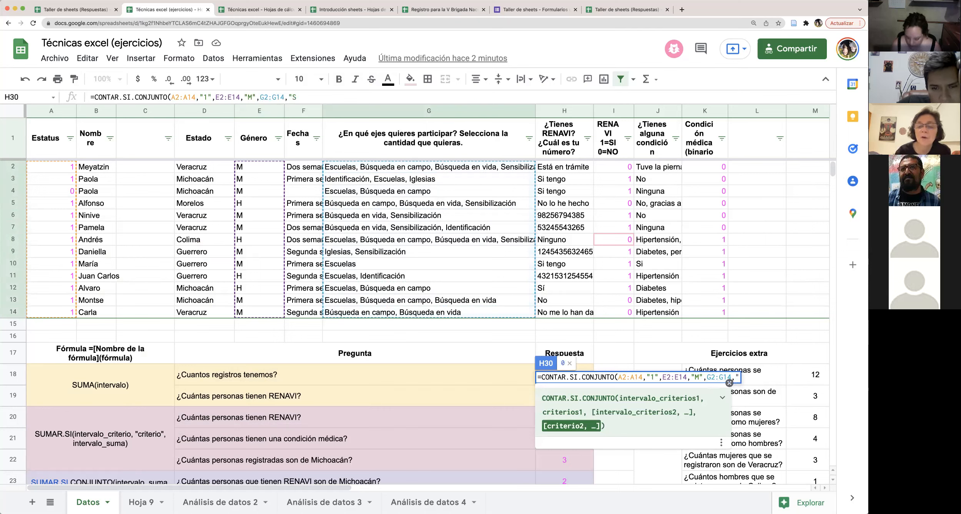
text(*Sen)
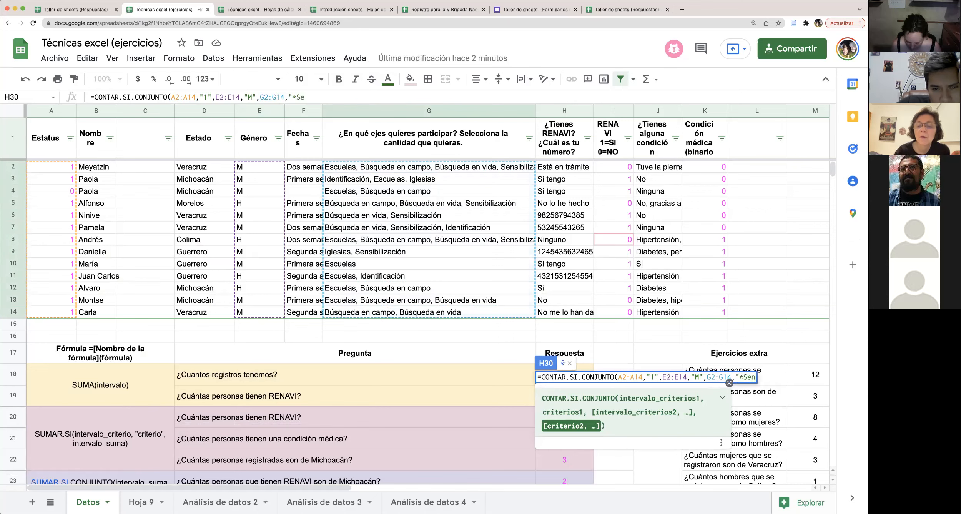
text(sibiliza)
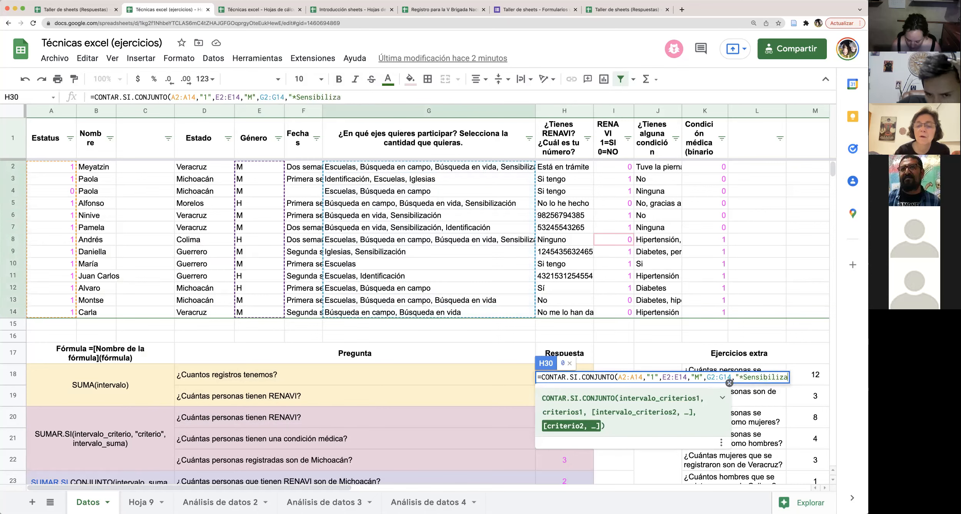
text(ción*)
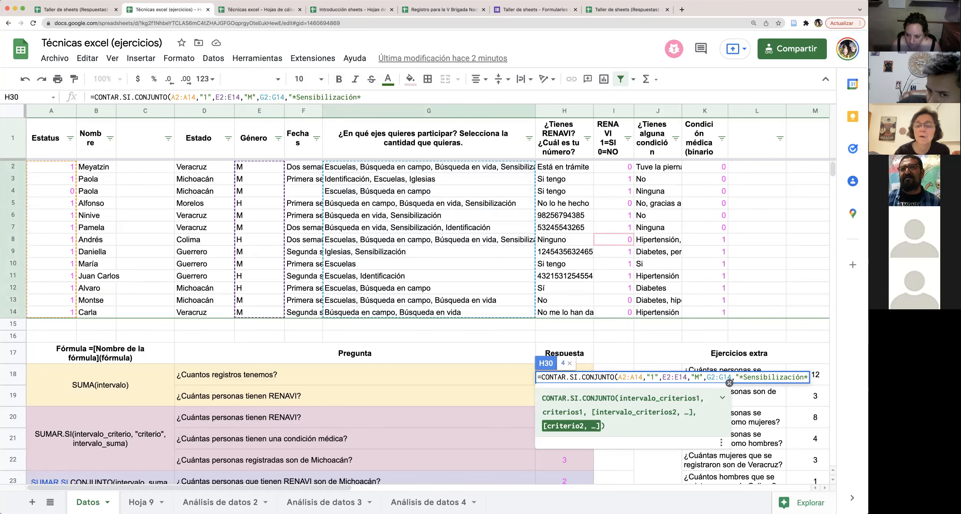
text(")
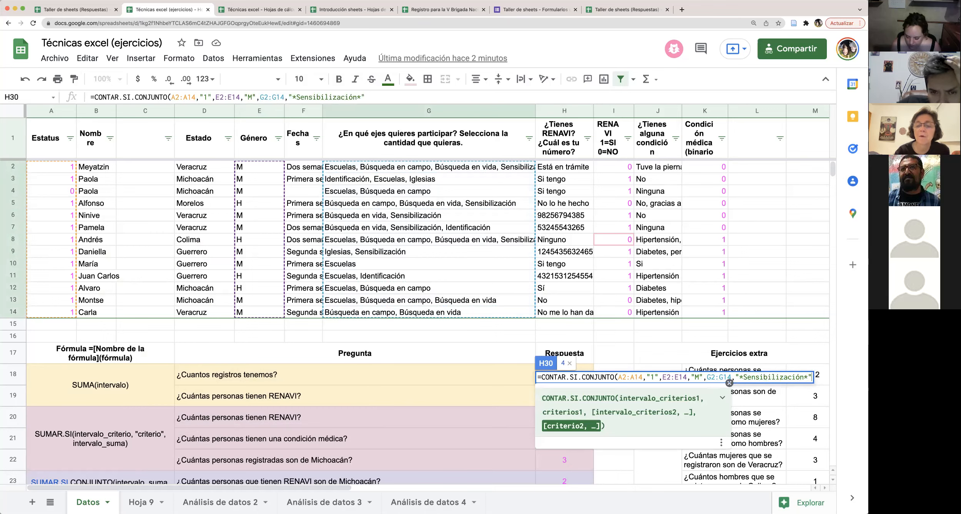
key(Return)
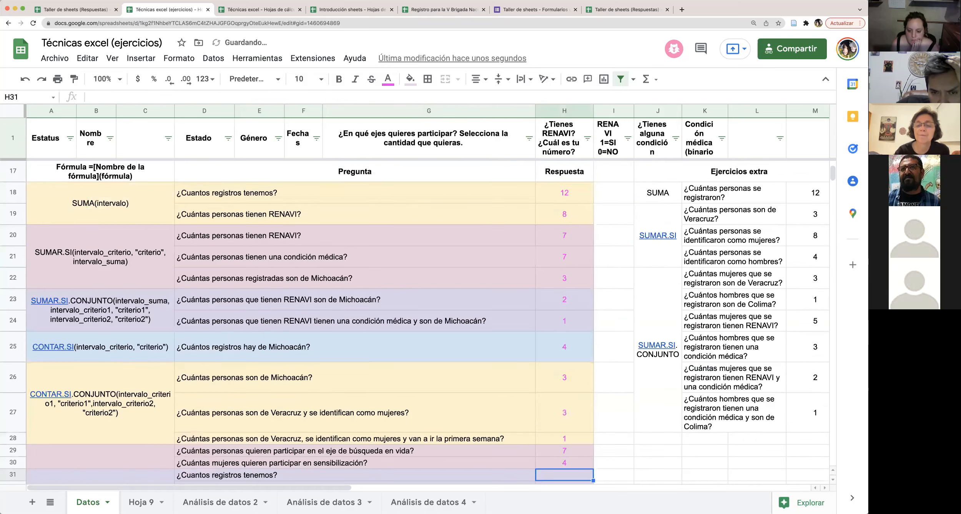
Review the completed formula in H30 and the SUMAR.SI and SUMAR.SI.CONJUNTO syntax cells in A20:C24
scroll(469, 300, down, 5)
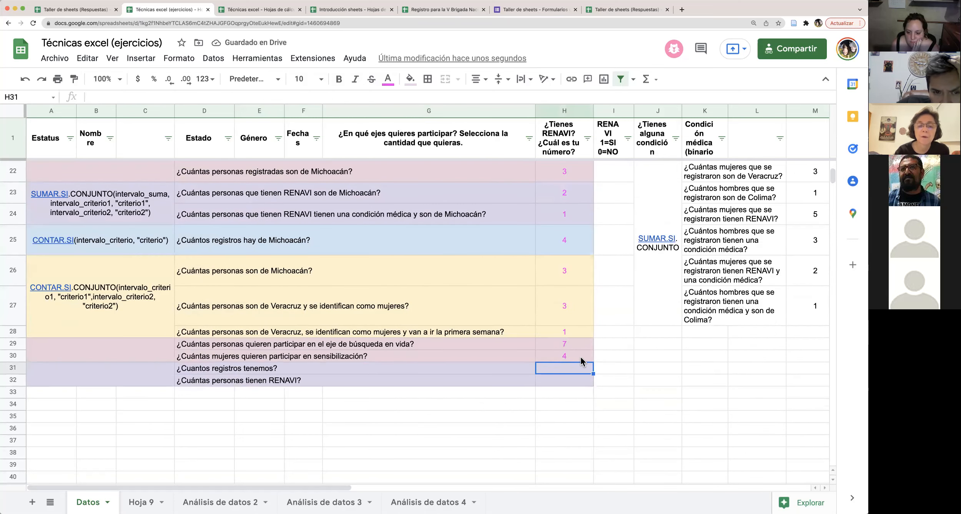
click(581, 356)
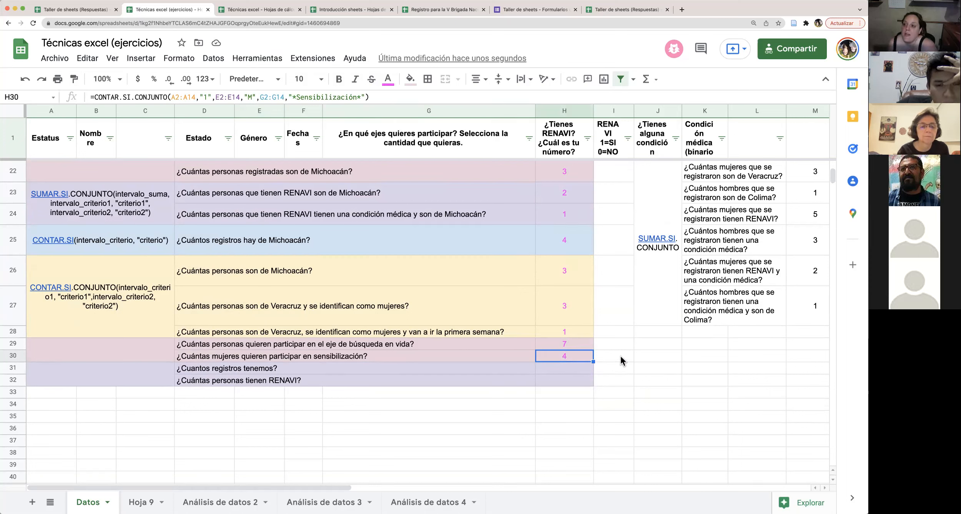
scroll(620, 355, up, 4)
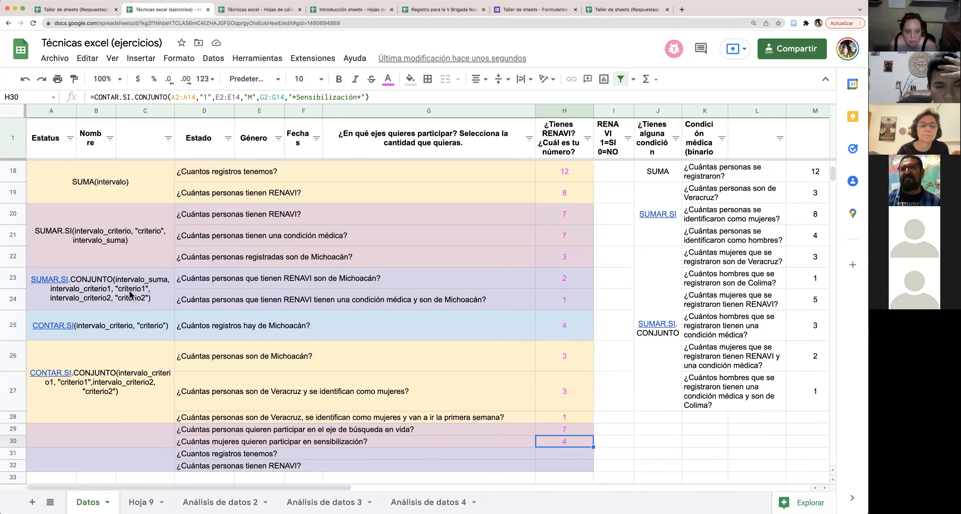
click(76, 238)
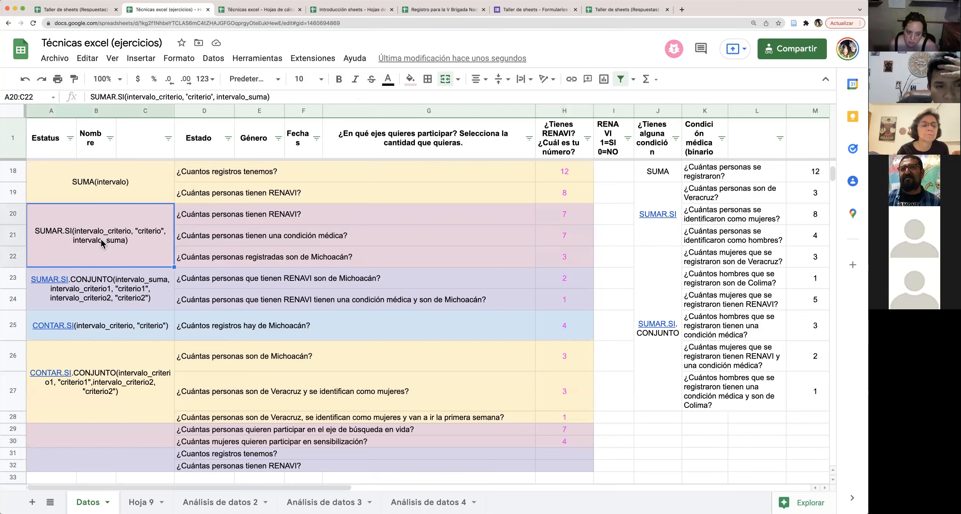
scroll(143, 262, down, 2)
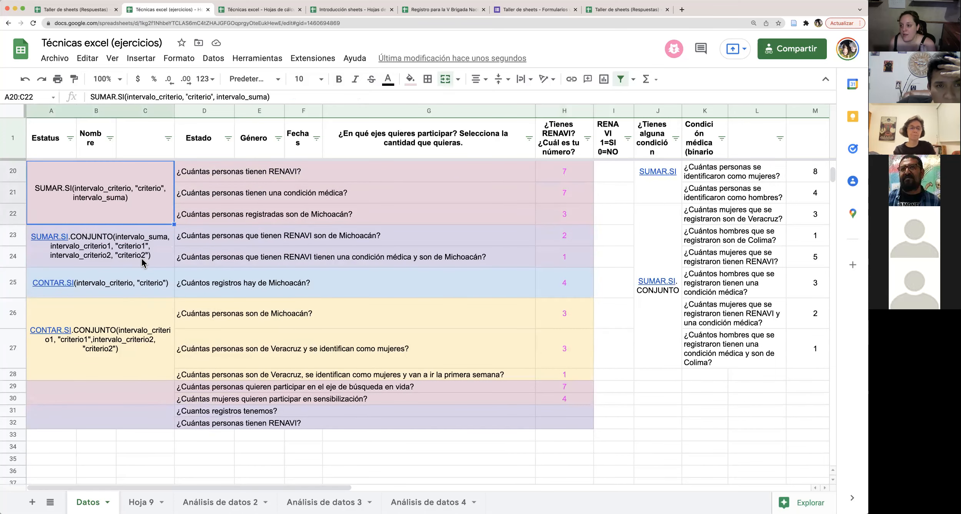
mouse_move(141, 258)
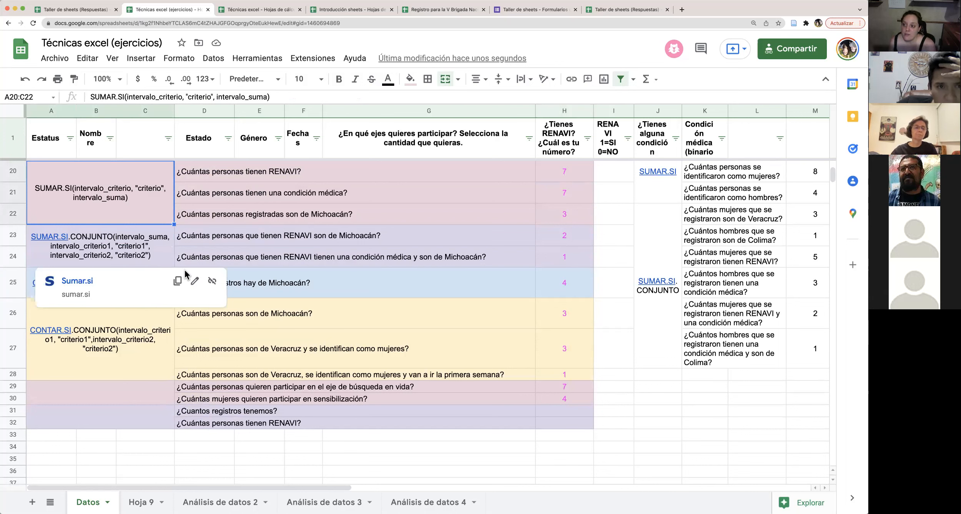
click(126, 243)
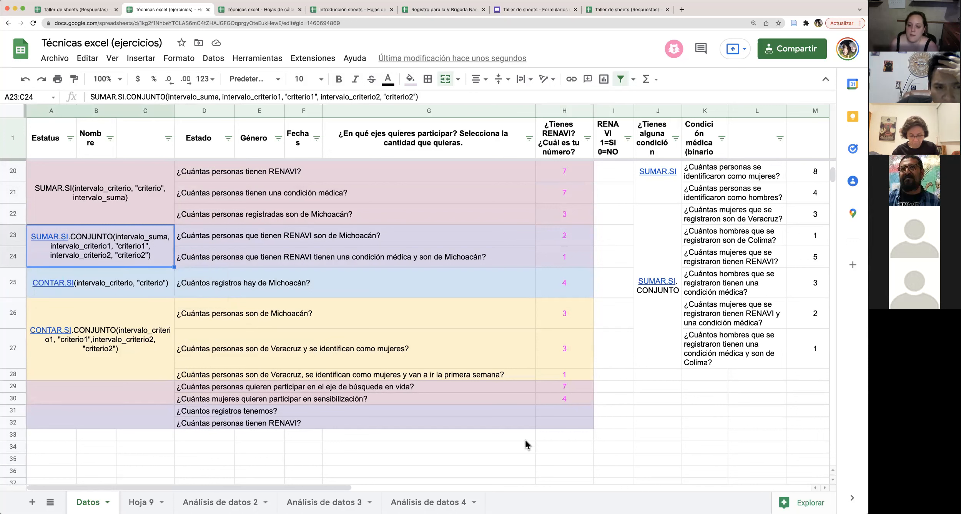
Compare the unanswered questions in rows 31 and 32 with the SUMA questions in rows 18 and 19
click(569, 414)
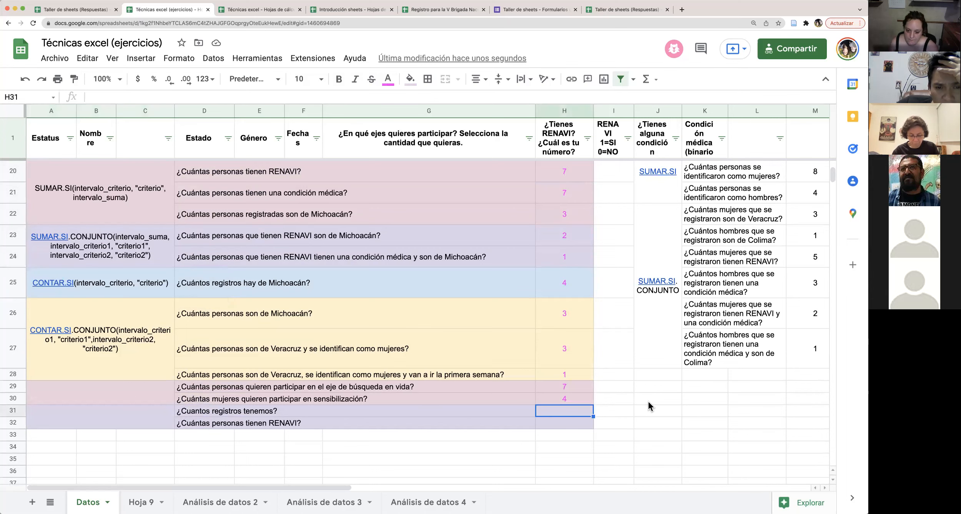
scroll(447, 358, up, 5)
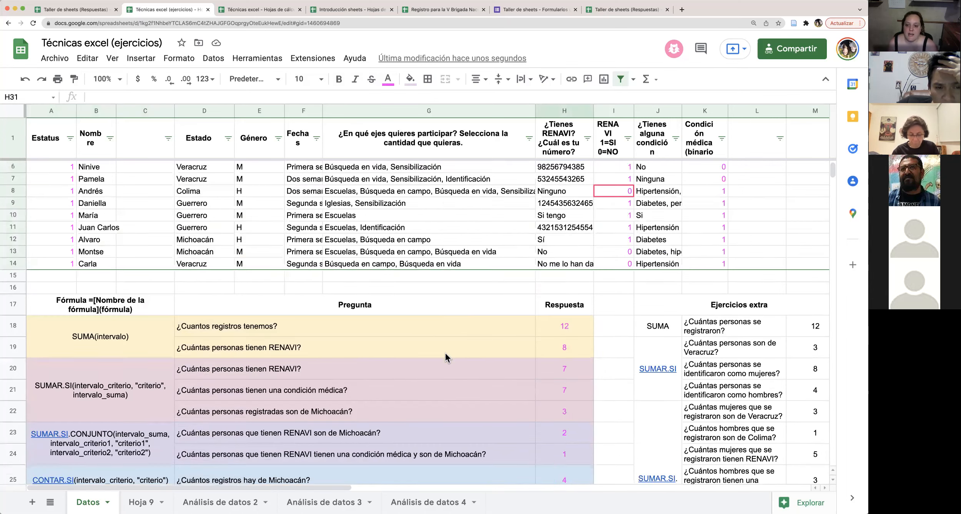
scroll(447, 358, down, 2)
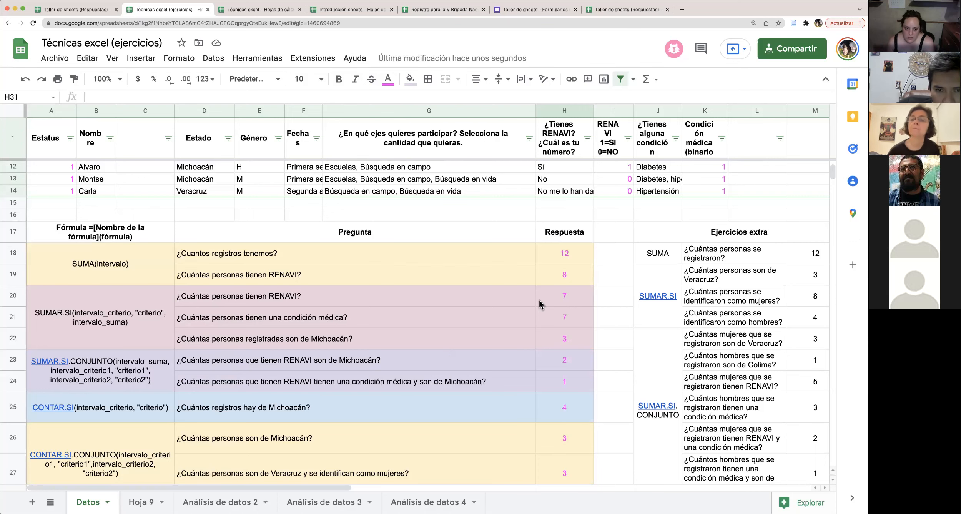
scroll(539, 297, down, 5)
scroll(539, 297, up, 10)
scroll(313, 288, down, 12)
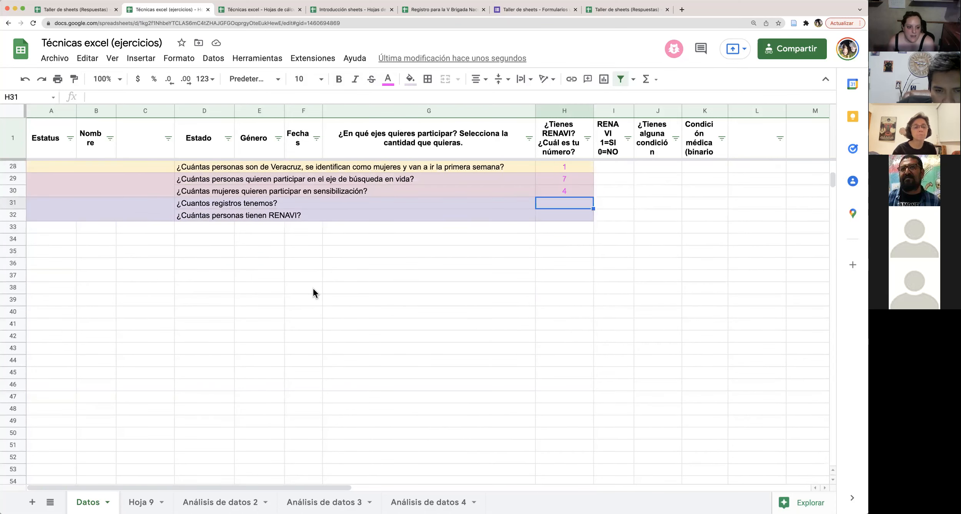
click(221, 204)
shift+click(227, 215)
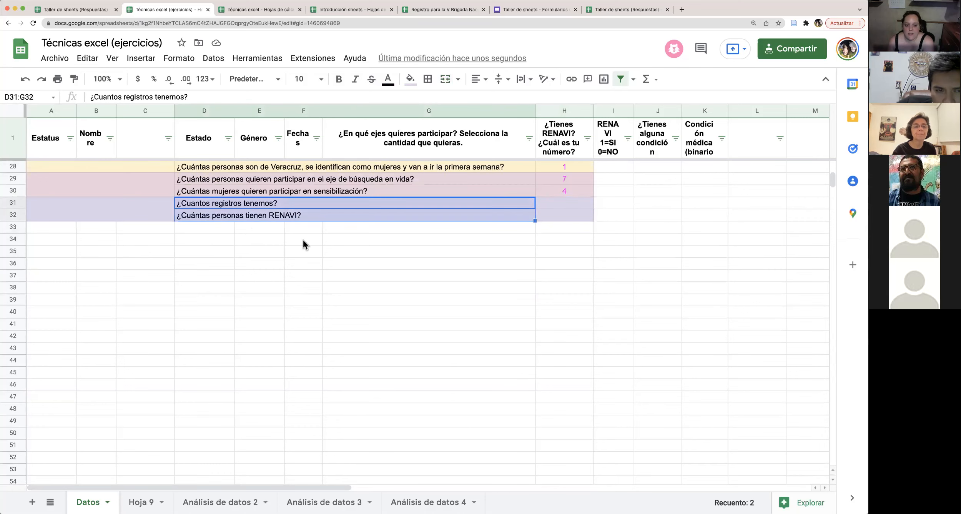
scroll(303, 240, up, 8)
scroll(303, 244, down, 2)
drag(214, 268, 241, 292)
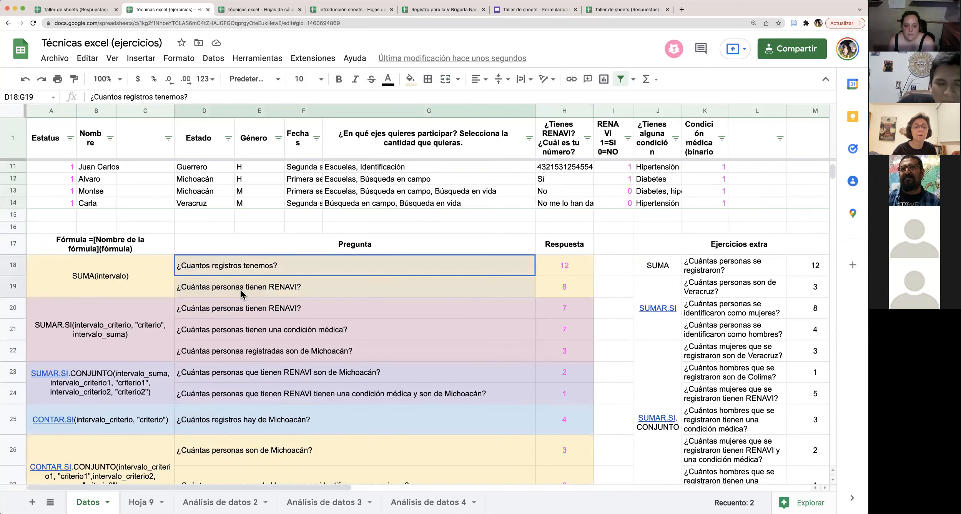
click(273, 270)
shift+click(310, 291)
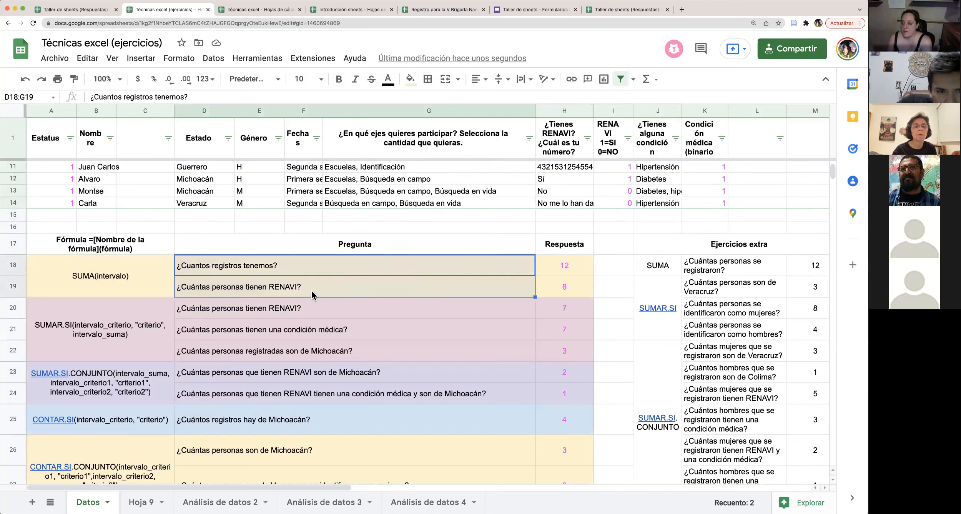
click(620, 324)
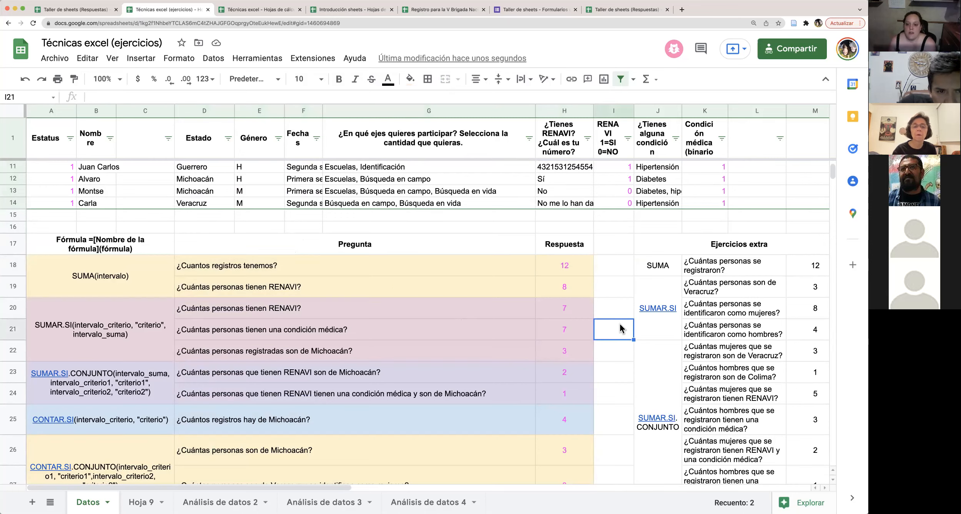
Copy answer cell H18 and paste it into H31 beside the repeated question "¿Cuantos registros tenemos?"
scroll(537, 324, down, 3)
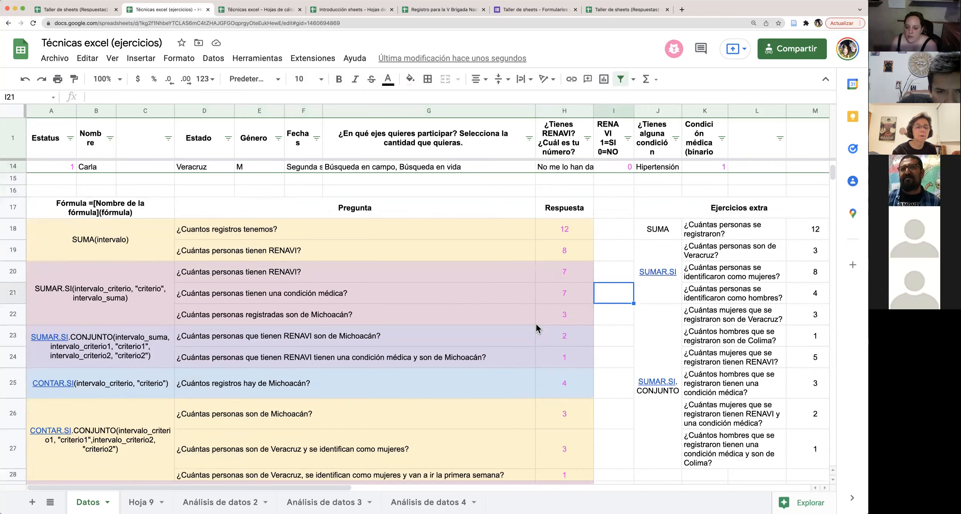
scroll(537, 324, down, 10)
scroll(538, 325, up, 12)
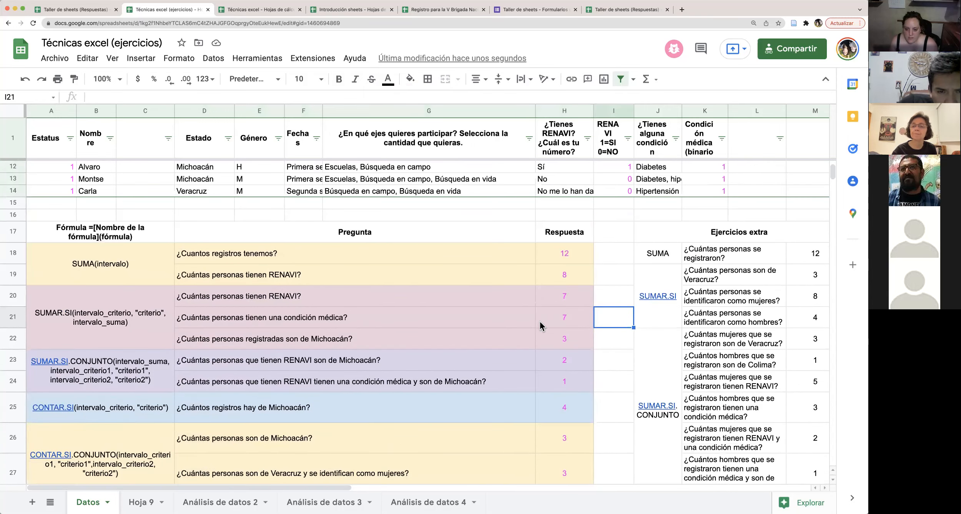
drag(564, 253, 565, 279)
click(620, 278)
click(565, 262)
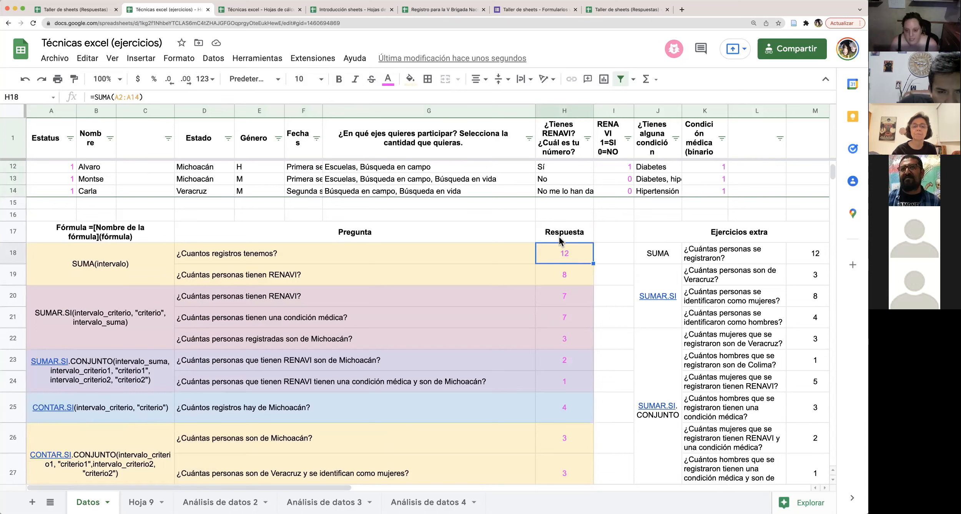
right_click(560, 253)
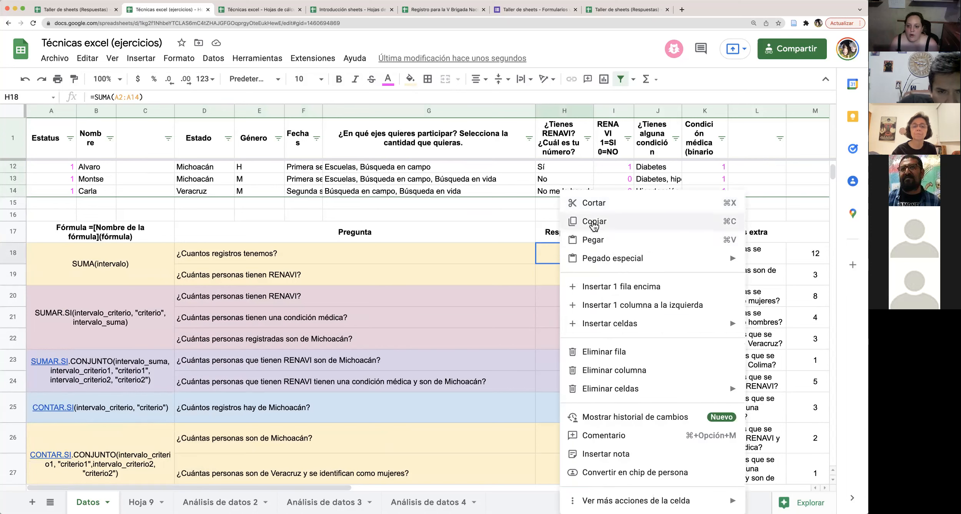
click(592, 221)
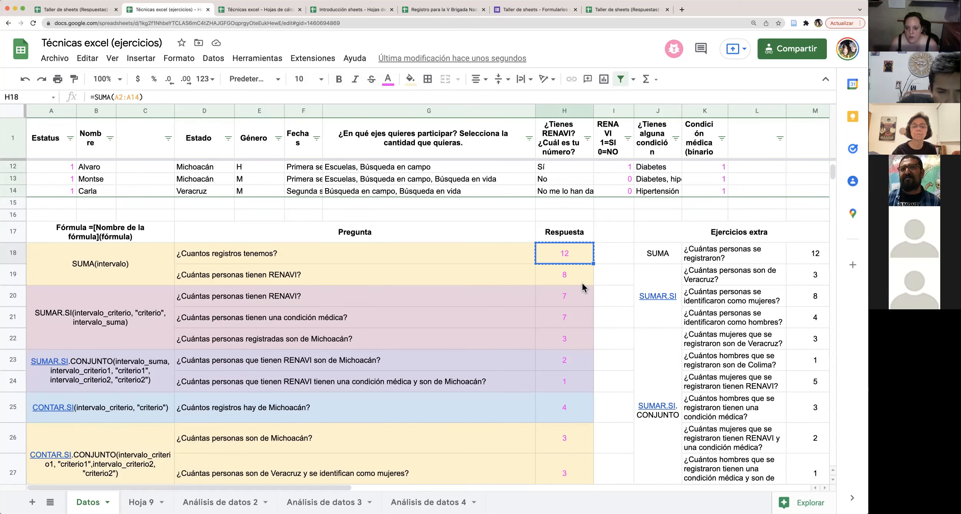
scroll(582, 283, down, 5)
click(565, 346)
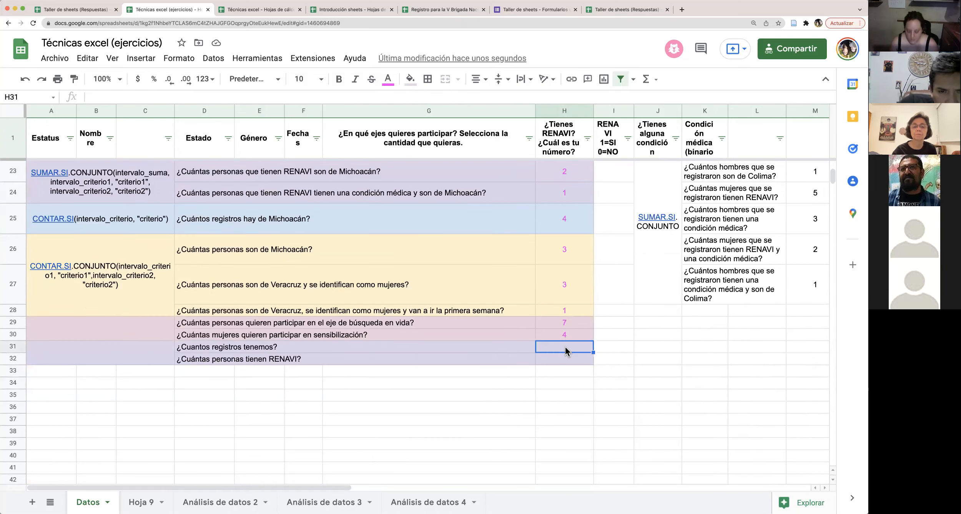
text(=SUMA(A15:A27))
click(568, 383)
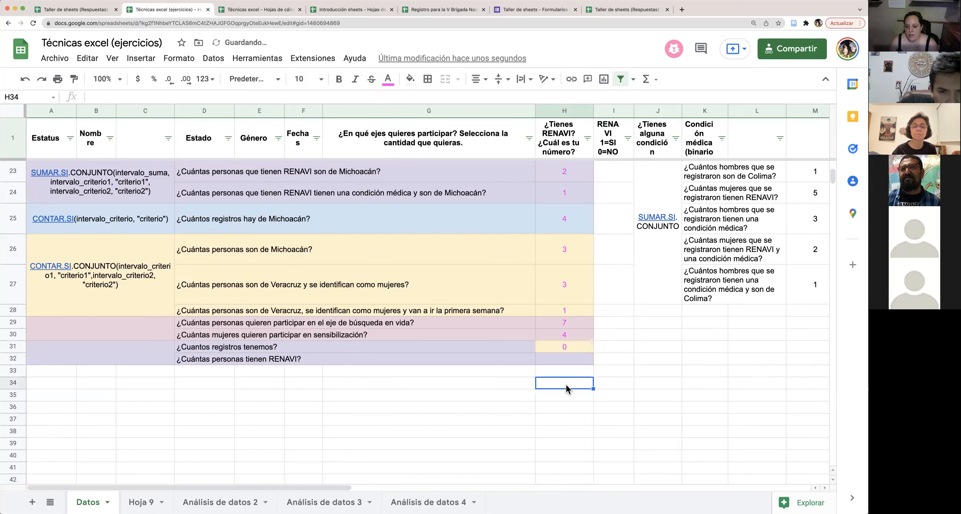
Compare the formula pasted in H31 with the original SUMA formula in H18
click(576, 346)
scroll(617, 352, up, 10)
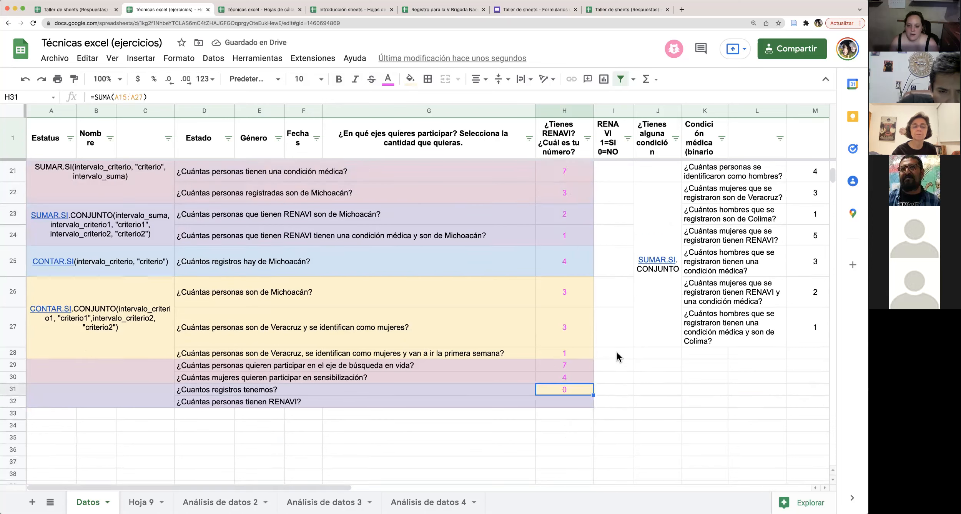
click(573, 373)
scroll(615, 389, down, 10)
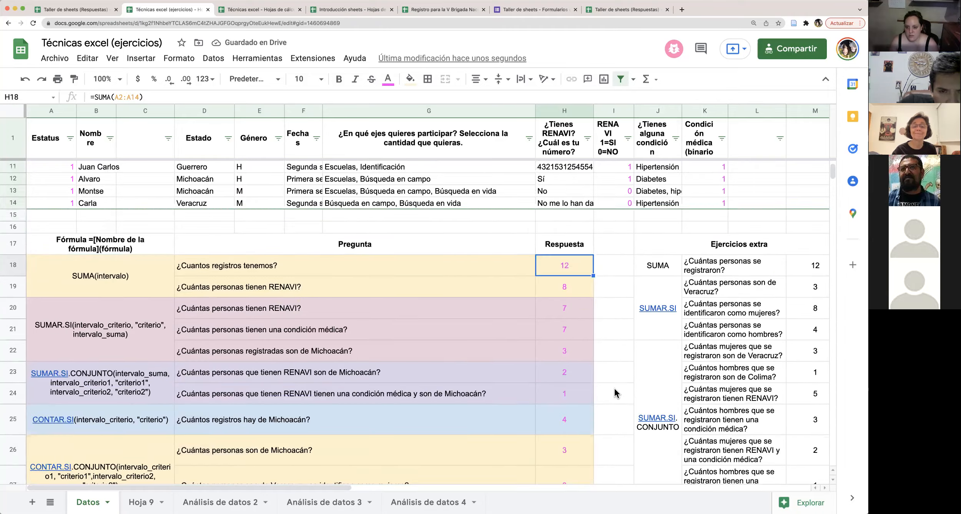
click(582, 348)
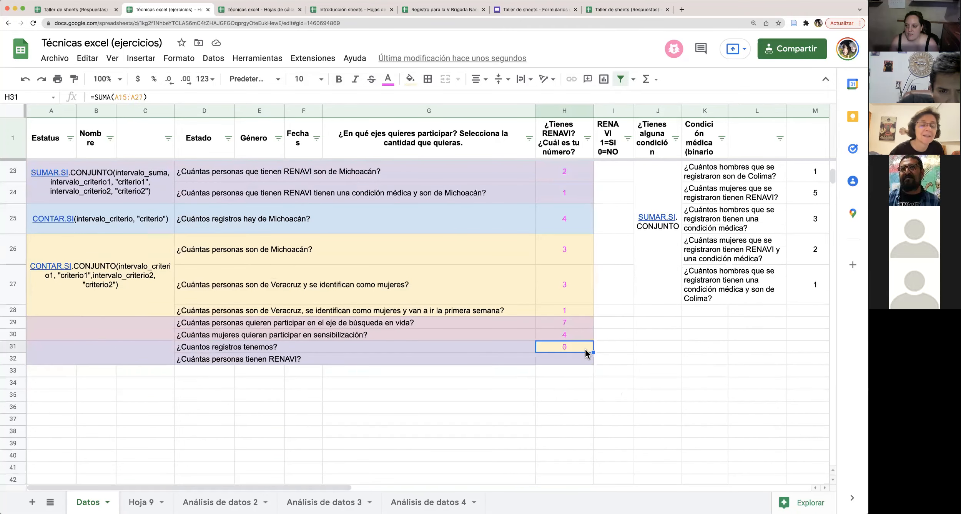
scroll(603, 353, up, 1)
scroll(603, 353, up, 3)
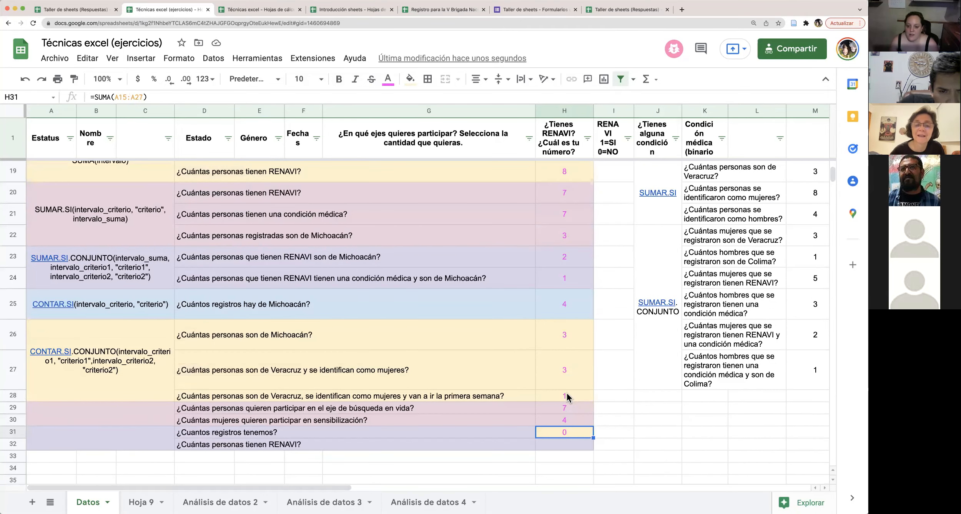
Examine the range argument inside the H31 SUMA formula and the range argument inside the H18 formula
double_click(579, 432)
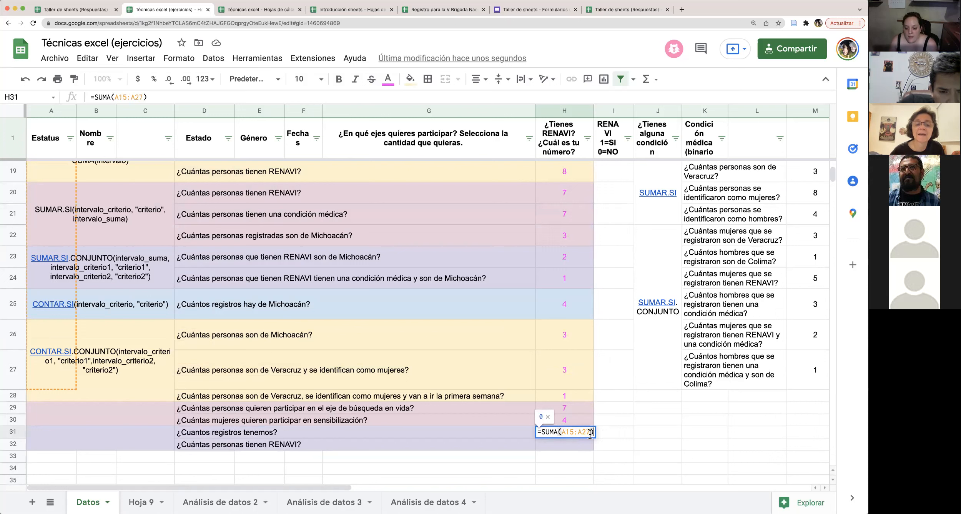
drag(591, 432, 562, 432)
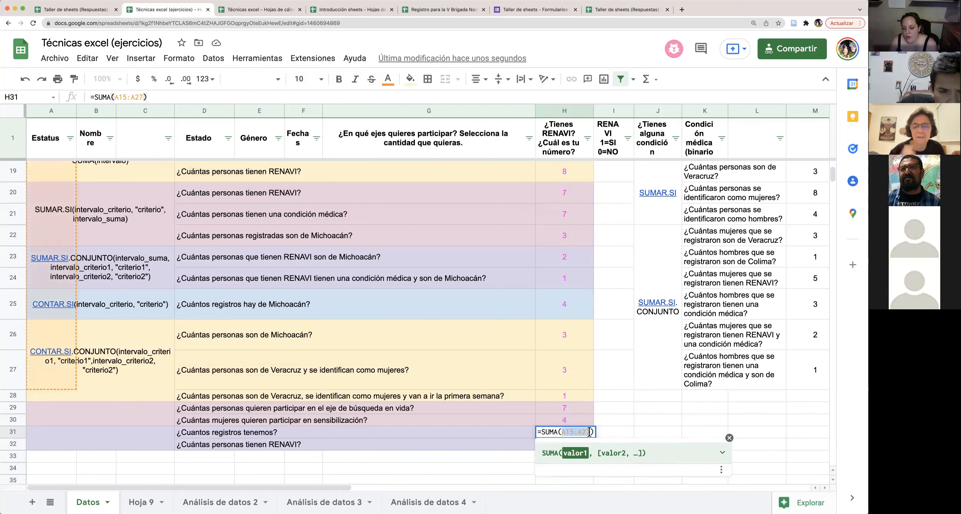
click(612, 422)
scroll(600, 399, up, 4)
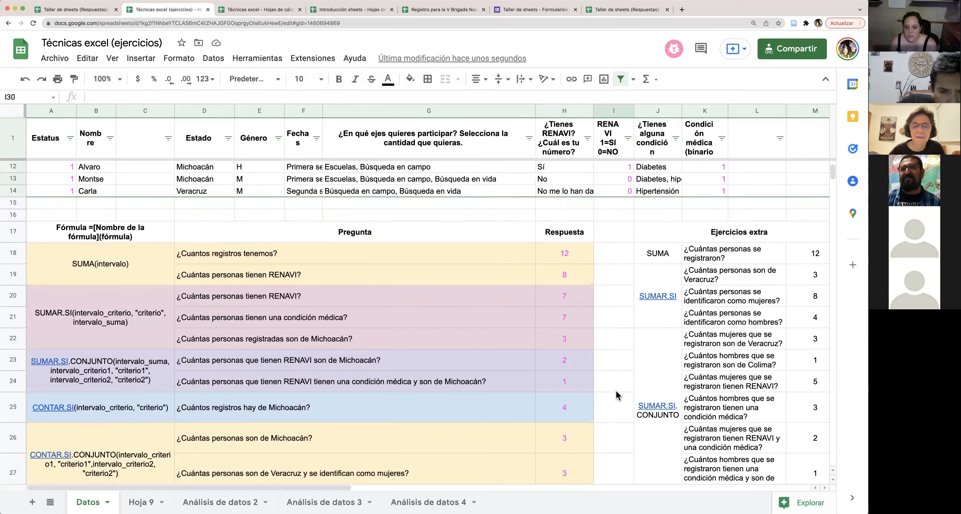
double_click(571, 298)
drag(562, 297, 588, 297)
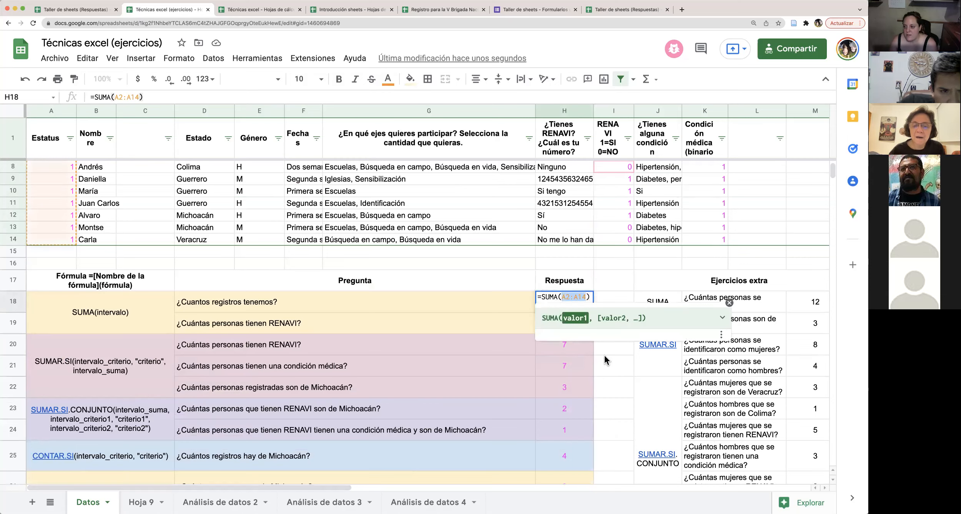
click(589, 384)
scroll(587, 376, down, 1)
scroll(586, 377, down, 5)
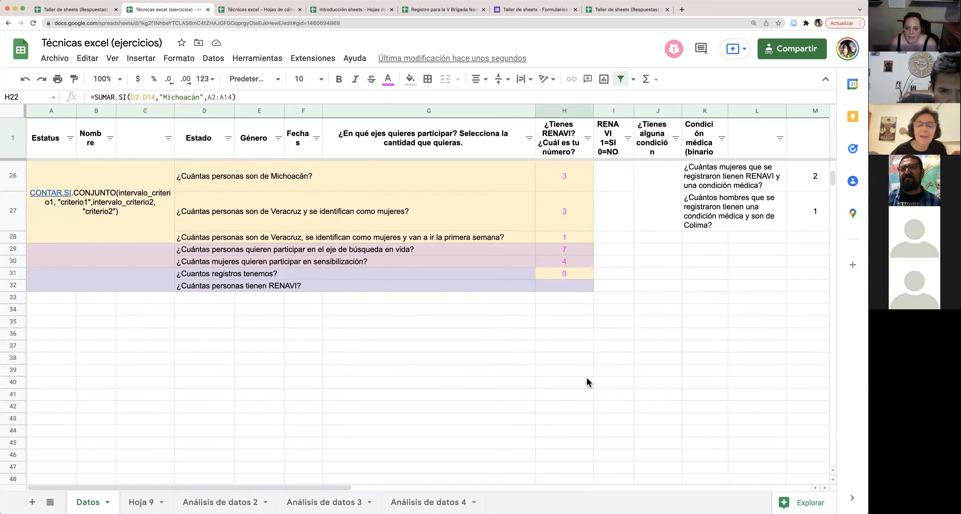
Check the H31 SUMA formula and fill it down into H32
double_click(570, 325)
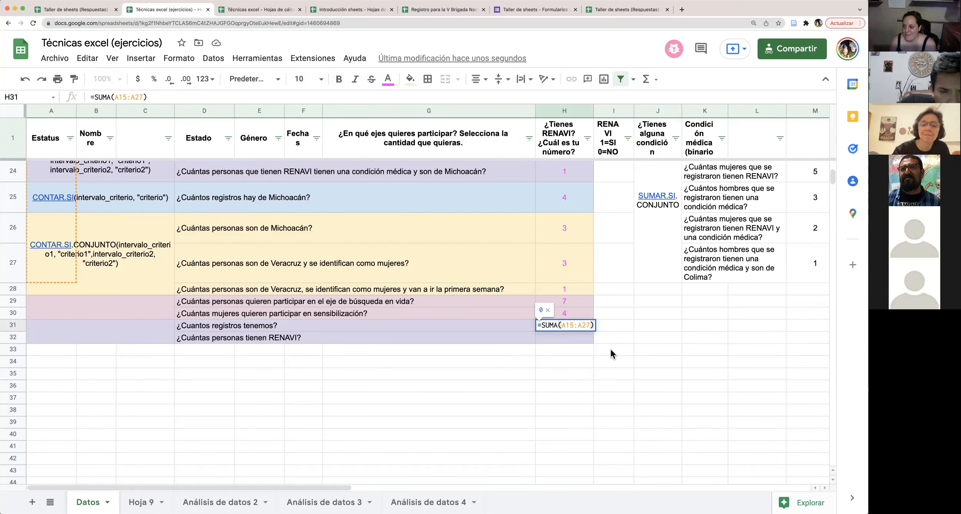
scroll(611, 348, up, 2)
click(589, 410)
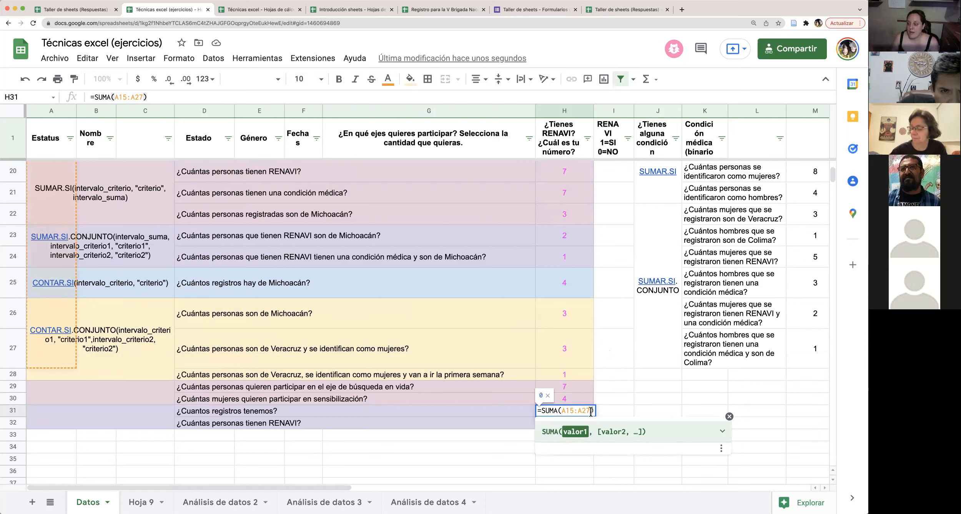
click(661, 394)
click(584, 410)
drag(593, 416, 592, 423)
click(598, 446)
click(578, 423)
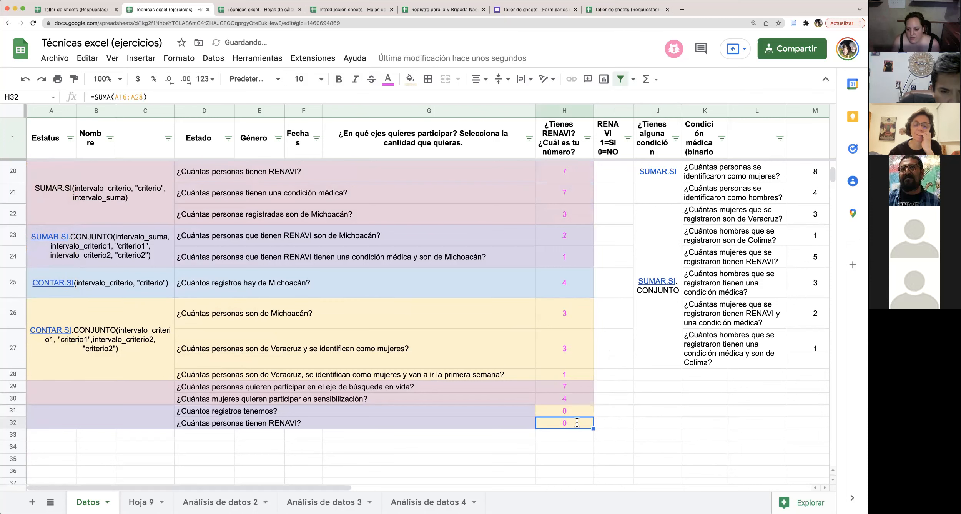
Examine how the SUMA range in H32 is shifted relative to the range in H31
click(578, 410)
double_click(573, 411)
double_click(583, 423)
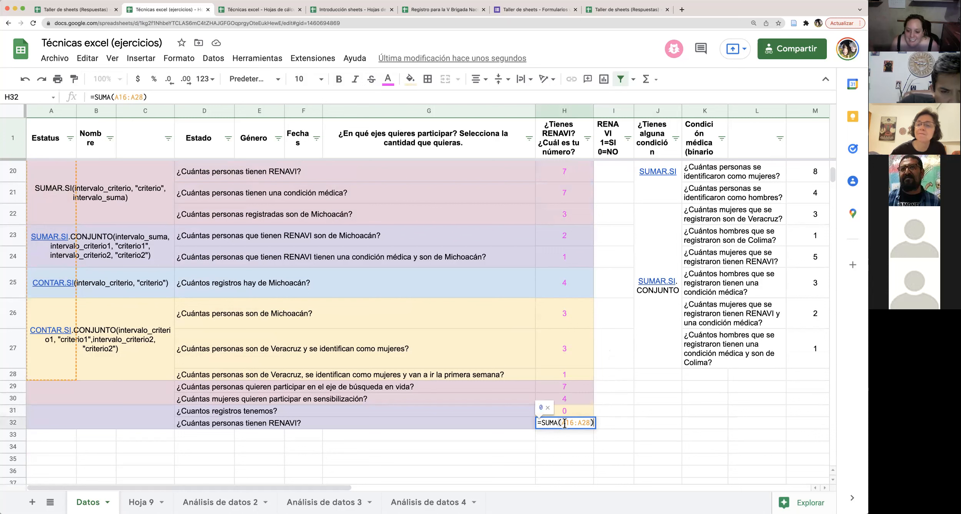
drag(562, 423, 590, 423)
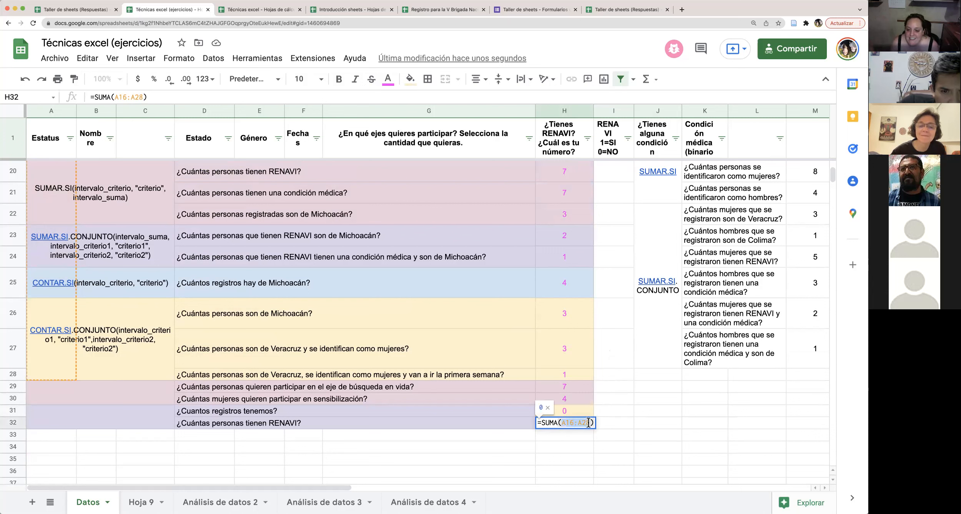
click(610, 418)
double_click(585, 412)
double_click(583, 422)
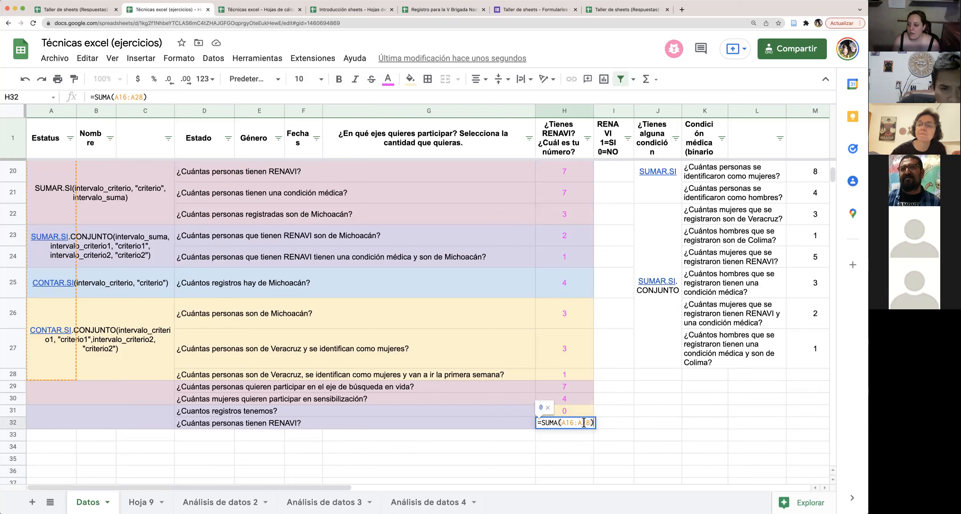
click(643, 398)
Clear the SUMA formulas from cells H31 and H32
click(588, 422)
key(Delete)
click(570, 409)
Copy the formula text =SUMA(A2:A14) from inside H18 and enter it in H31
scroll(610, 409, up, 5)
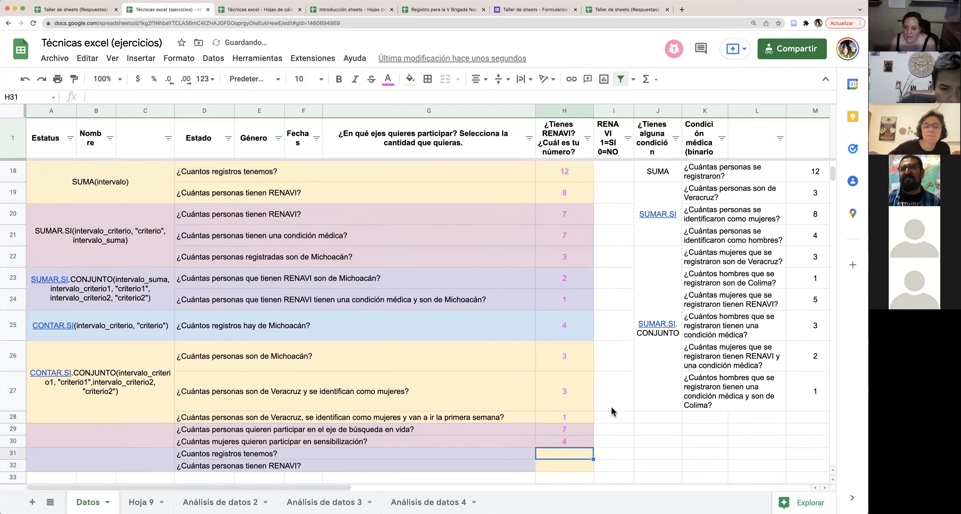
double_click(583, 232)
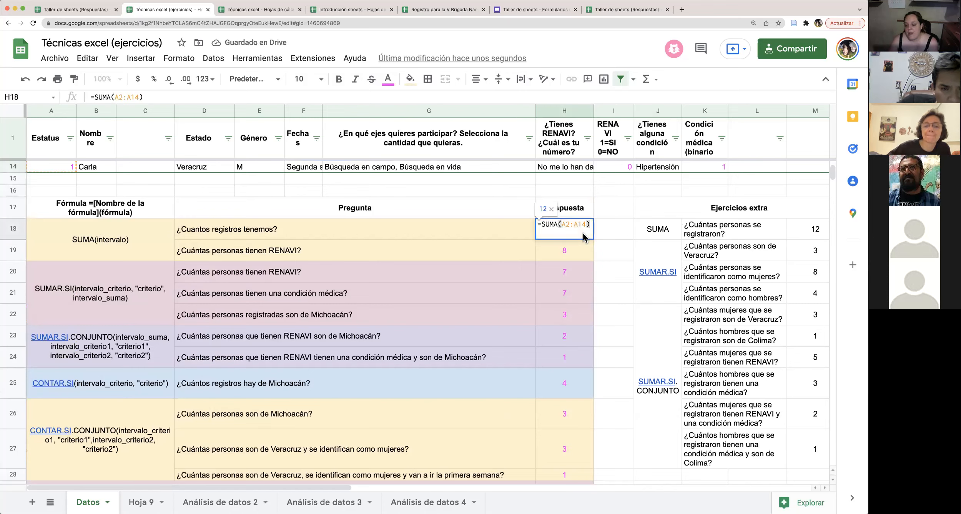
drag(590, 225, 537, 226)
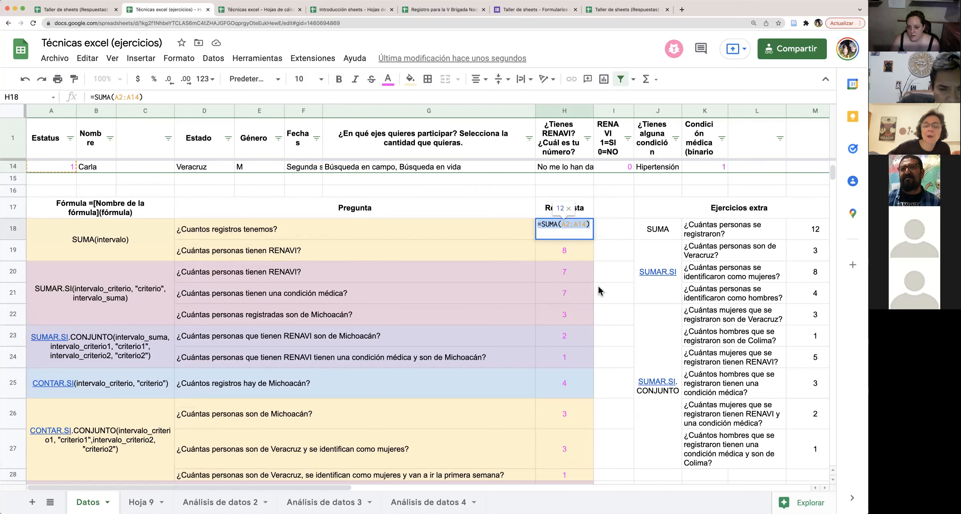
scroll(598, 285, down, 5)
click(570, 323)
key(ctrl+v)
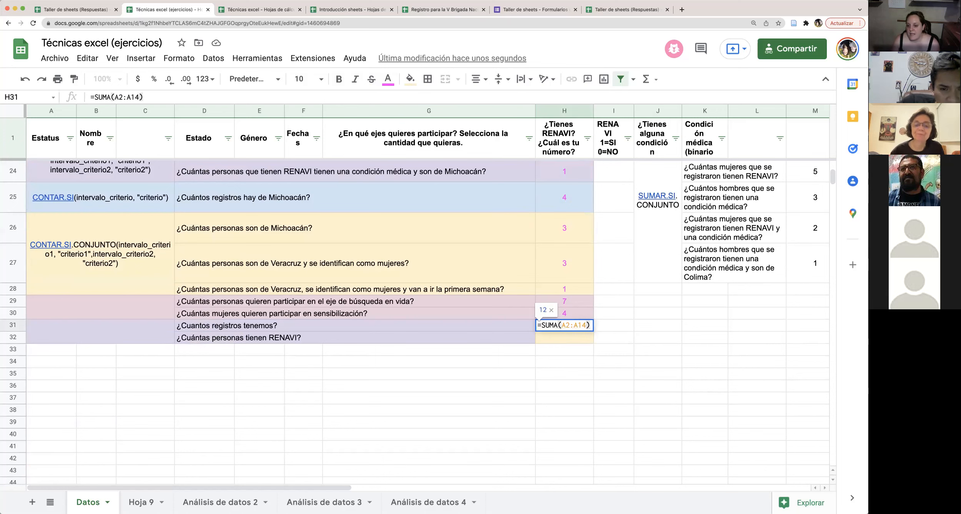
key(Return)
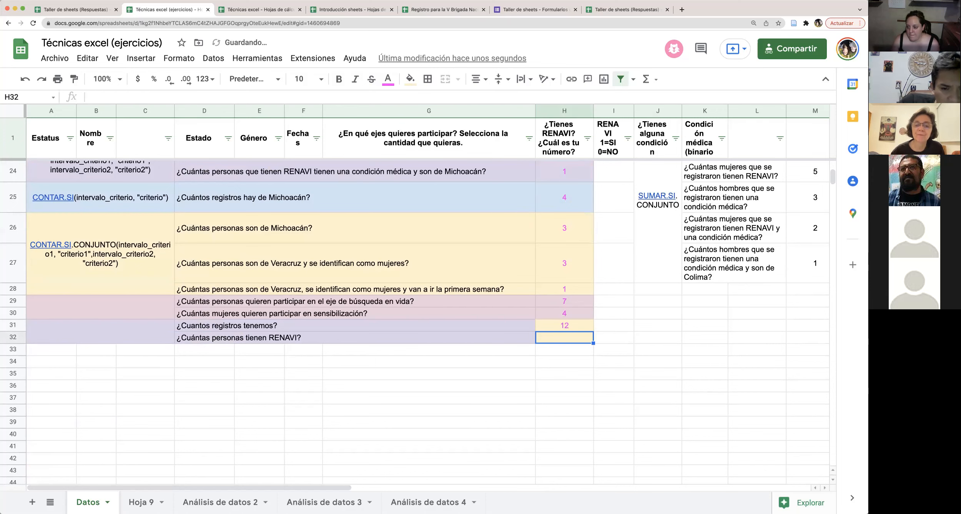
Try a $ sign before I2 in the H19 SUMA formula and remove it again
scroll(618, 346, up, 3)
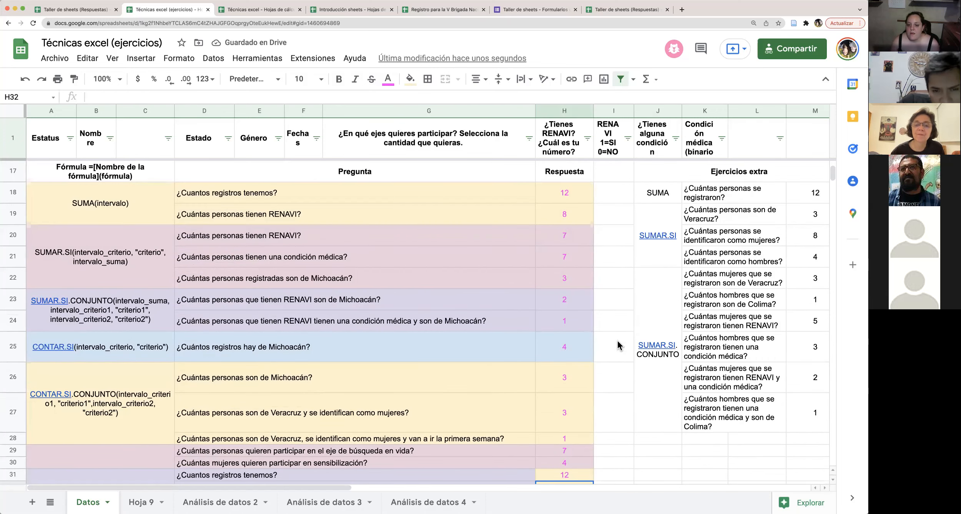
click(576, 212)
double_click(576, 212)
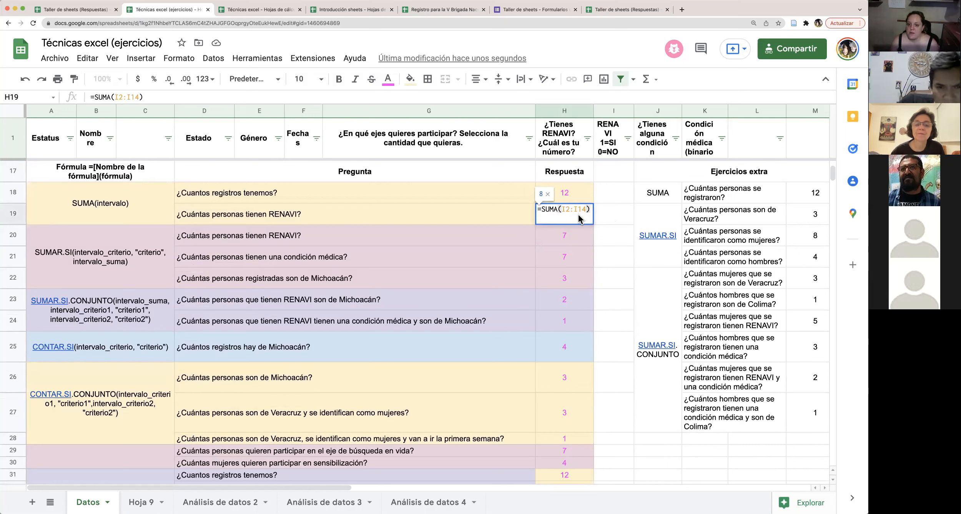
click(565, 208)
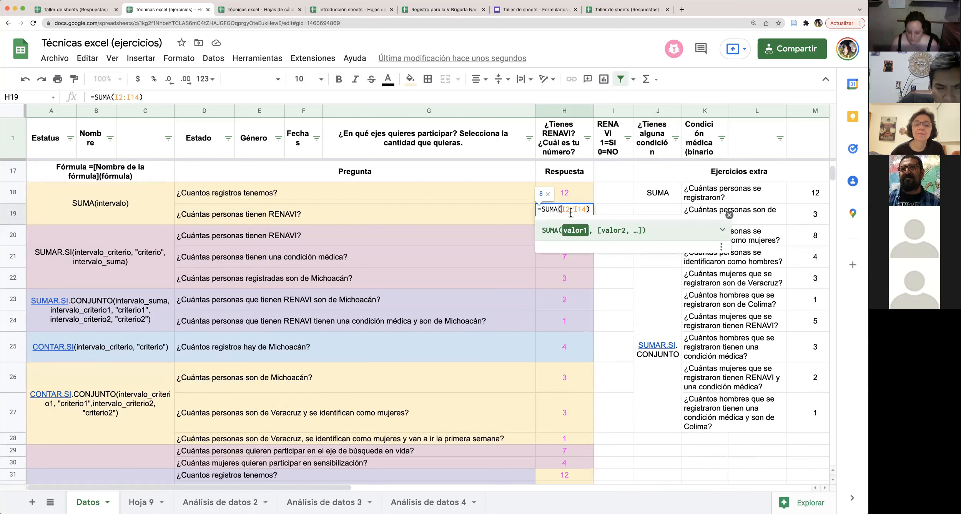
text($)
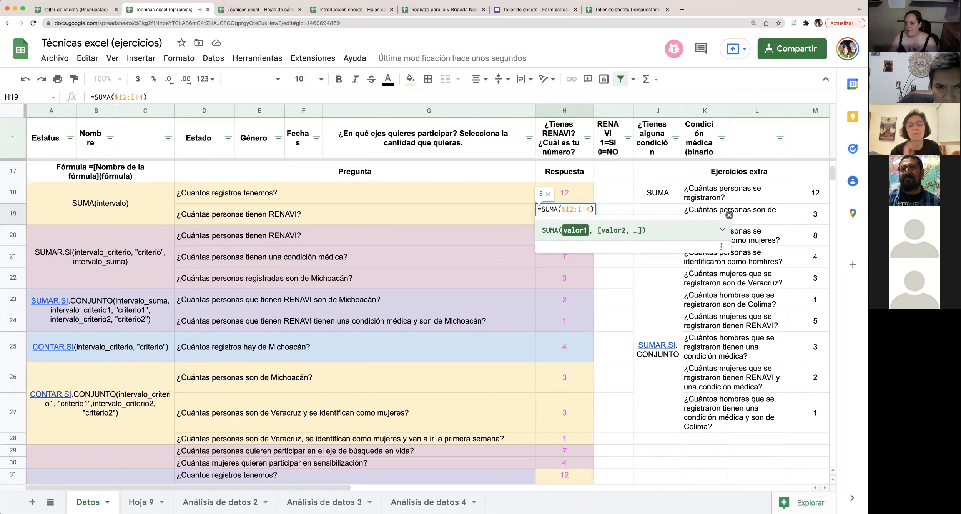
key(BackSpace)
Examine the start and end references of range I2:I14 in the H19 formula against the RENAVI column
drag(562, 208, 586, 209)
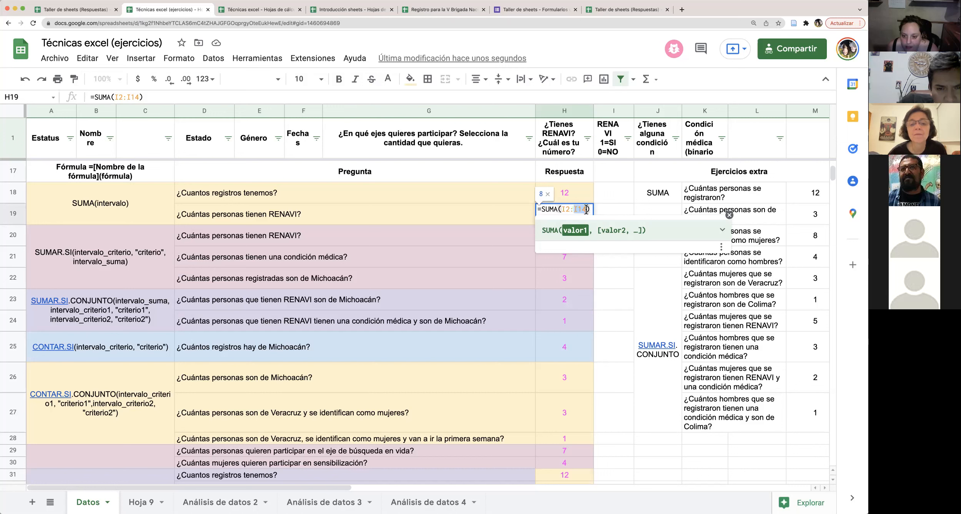
click(563, 209)
double_click(570, 208)
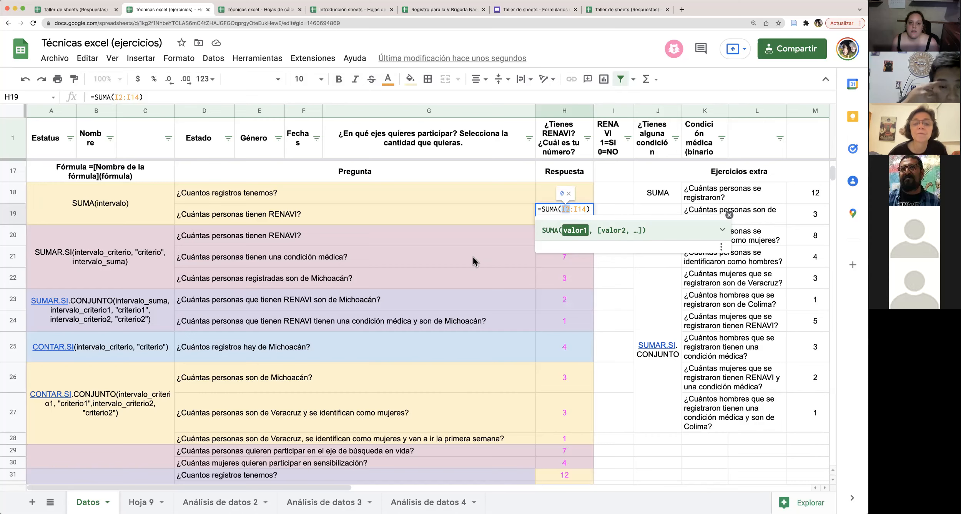
scroll(474, 258, up, 5)
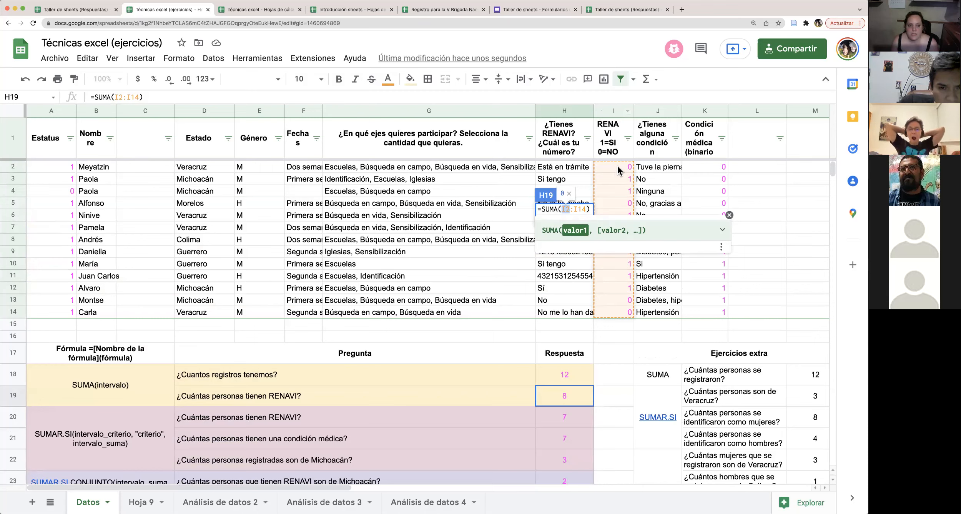
click(564, 209)
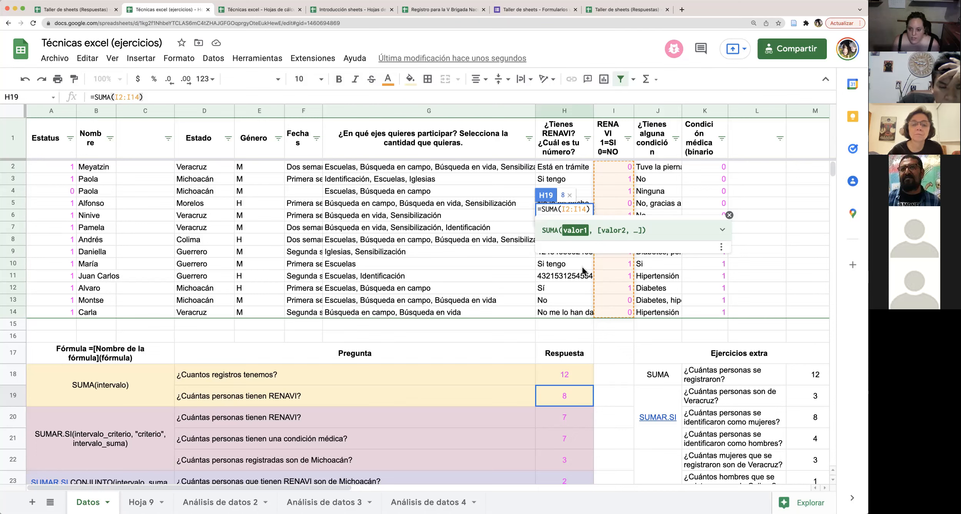
Lock the row numbers in the H19 formula with $ signs so it reads =SUMA(I$2:I$14)
text($)
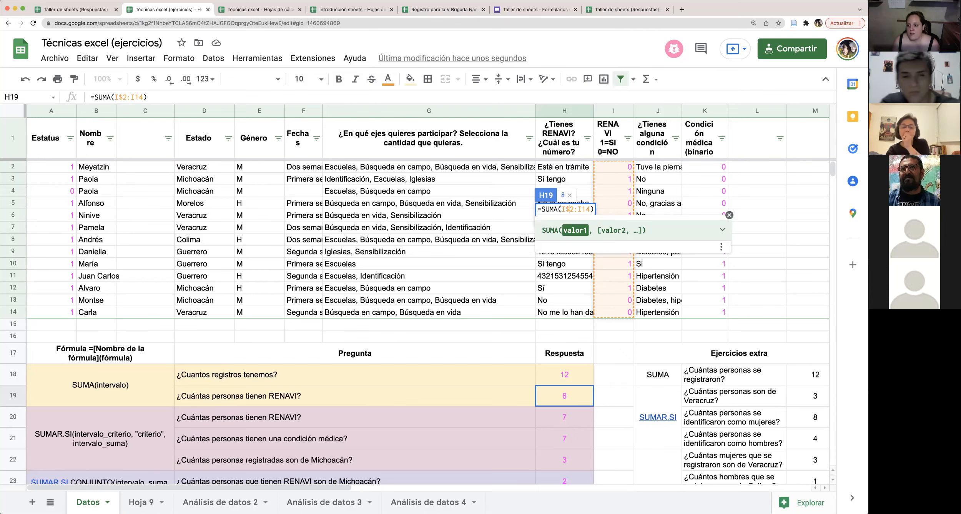
drag(562, 209, 571, 209)
click(571, 209)
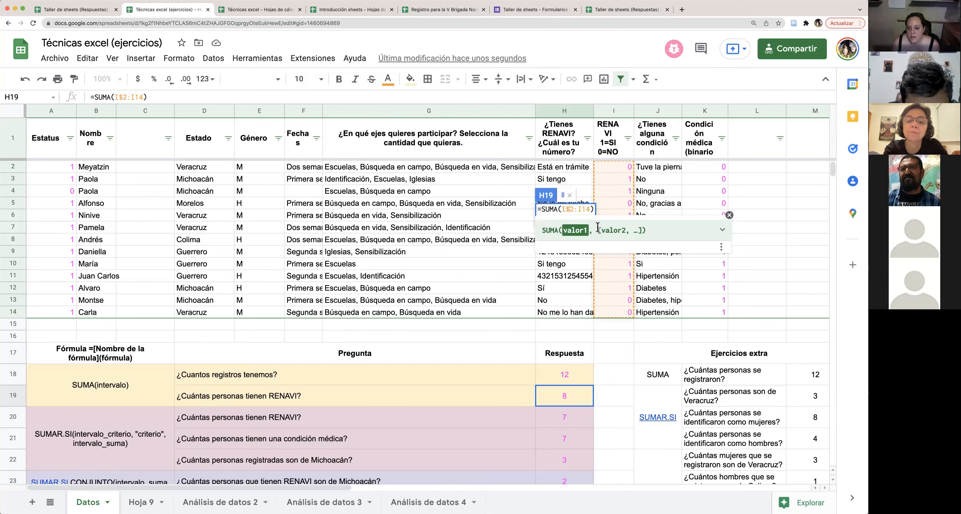
key(Left)
key(Left)
key(Left)
text($)
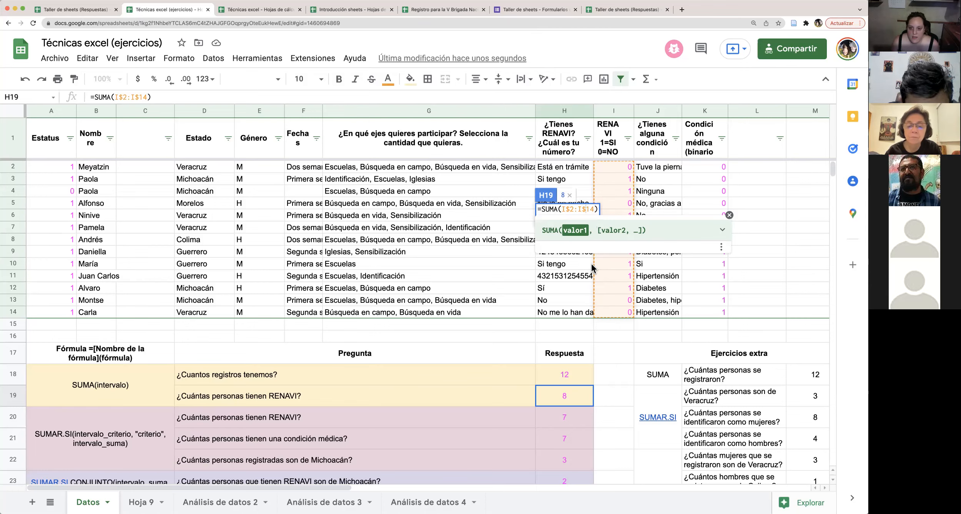
click(599, 209)
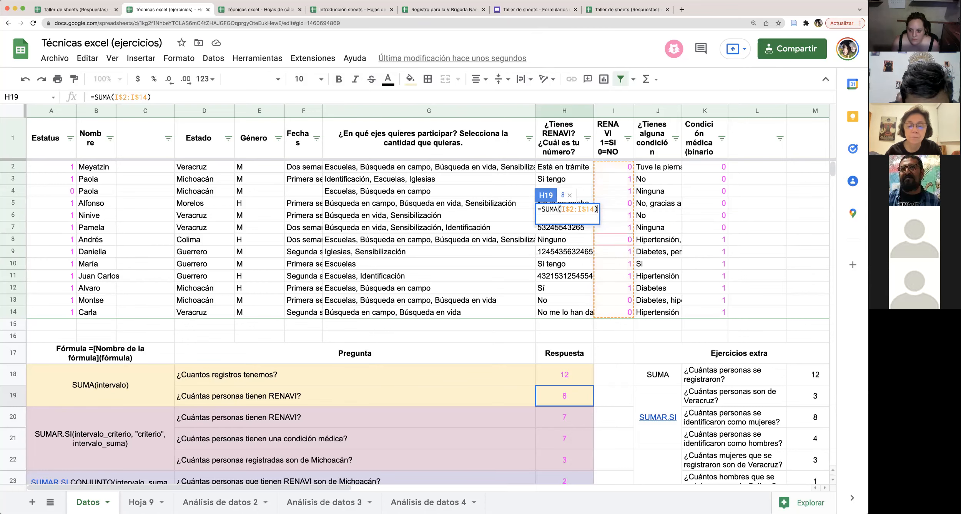
key(Return)
Copy the H19 answer into H32 as =SUMA(I$2:I$14) and check the formula's references there
scroll(582, 351, down, 3)
click(583, 353)
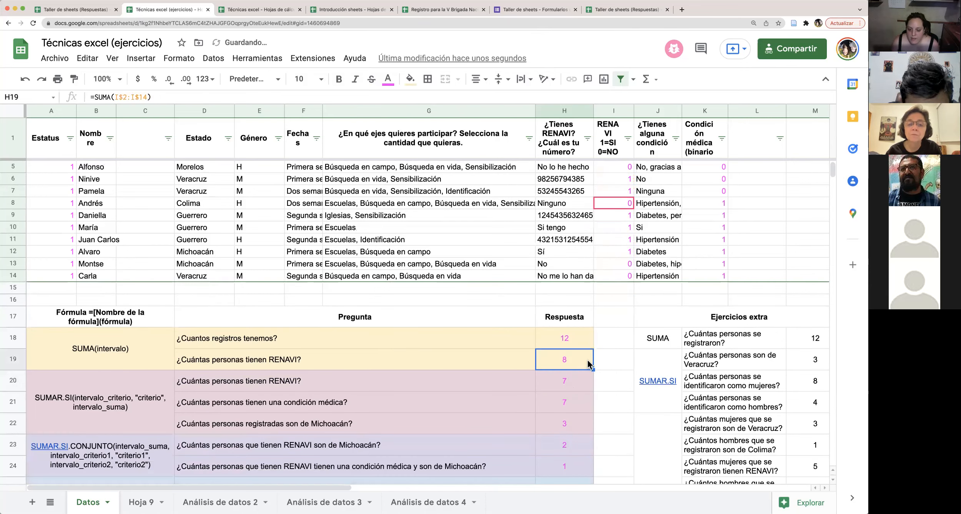
scroll(611, 371, down, 10)
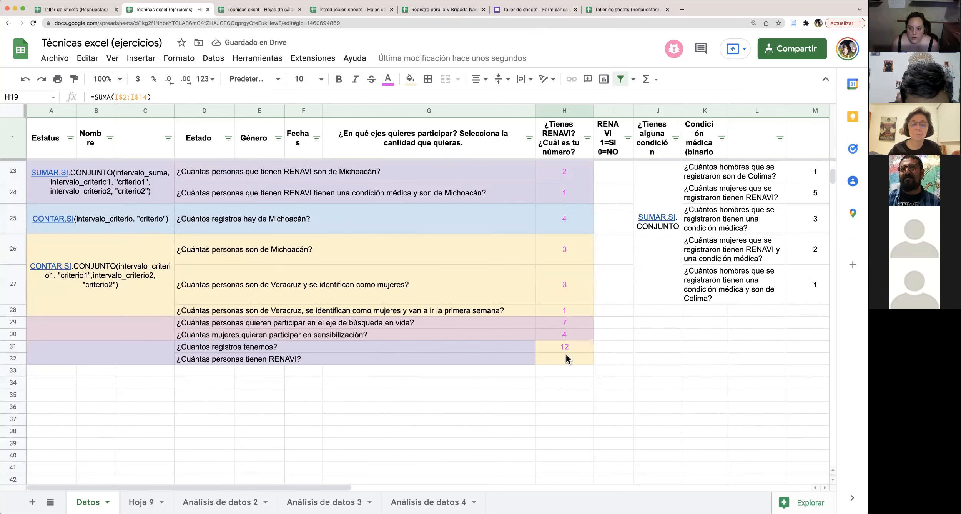
click(566, 356)
text(=SUMA(I$2:I$14))
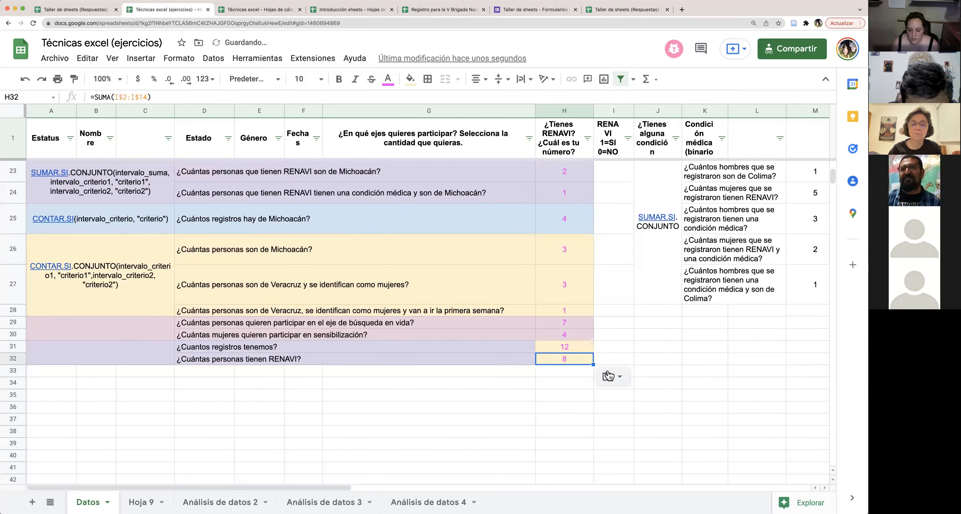
double_click(580, 359)
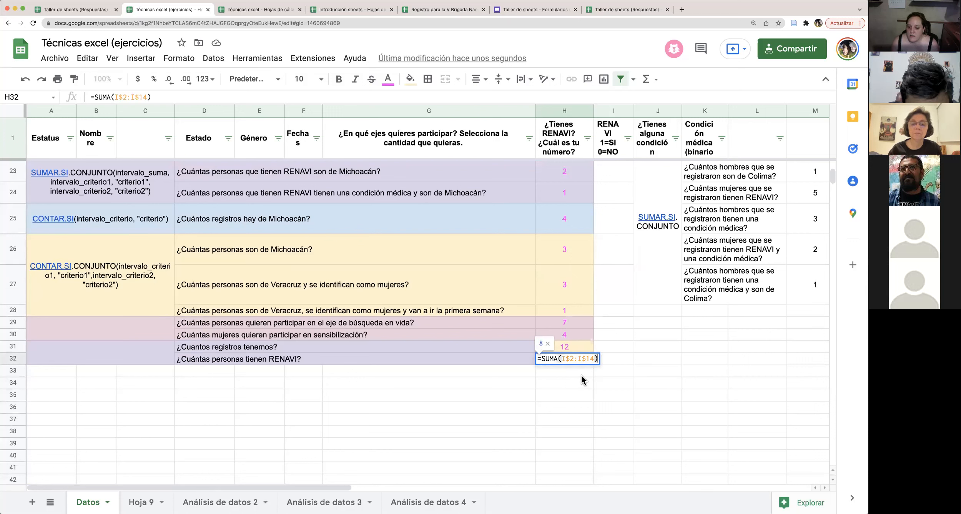
key(Escape)
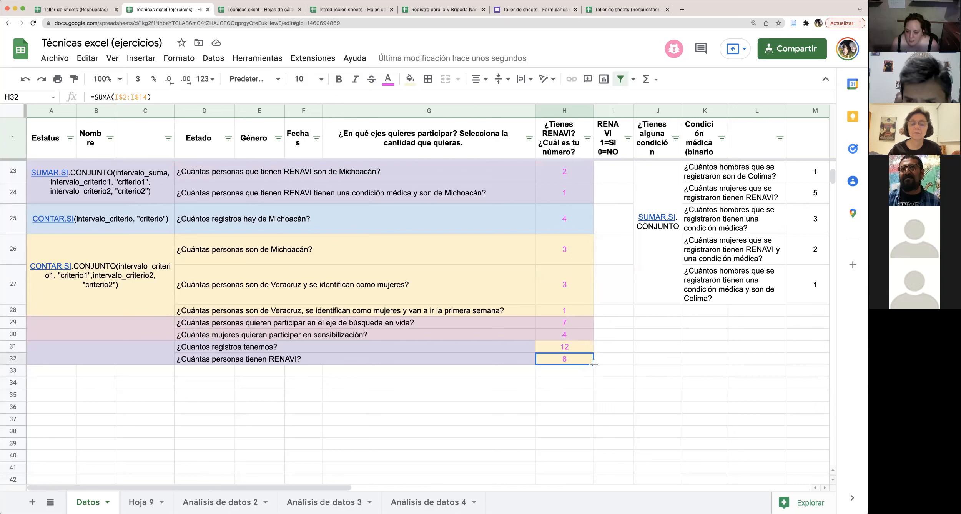
Try filling the H32 formula across into I32, check the column references in the copy, and clear I32
drag(594, 363, 626, 363)
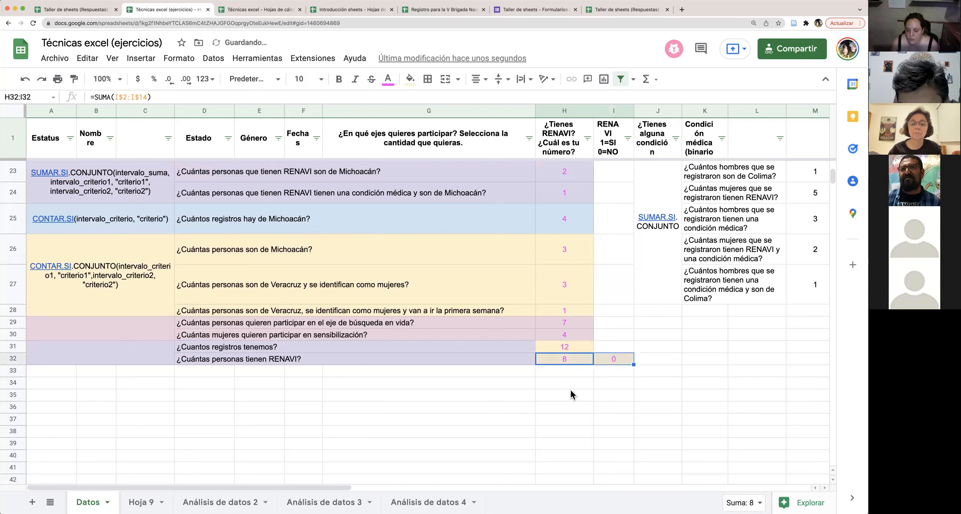
click(614, 375)
click(615, 359)
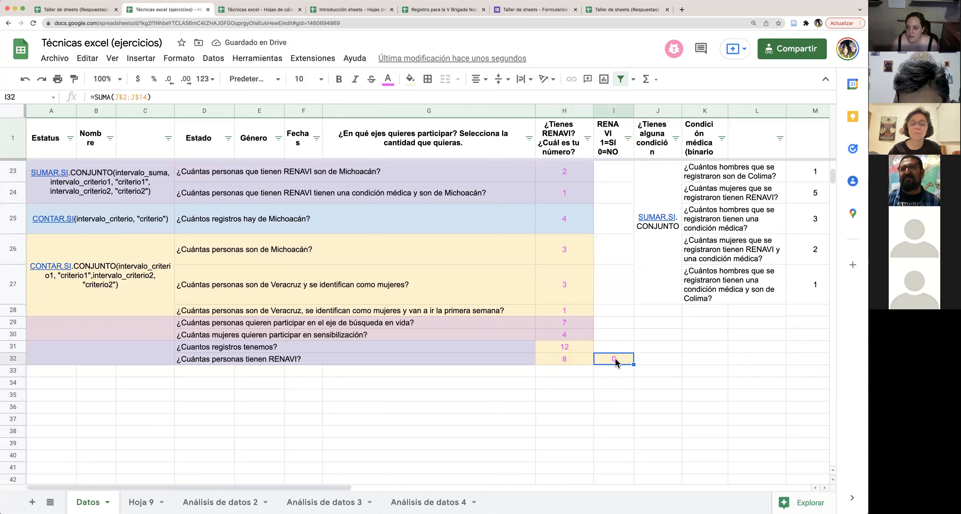
double_click(615, 359)
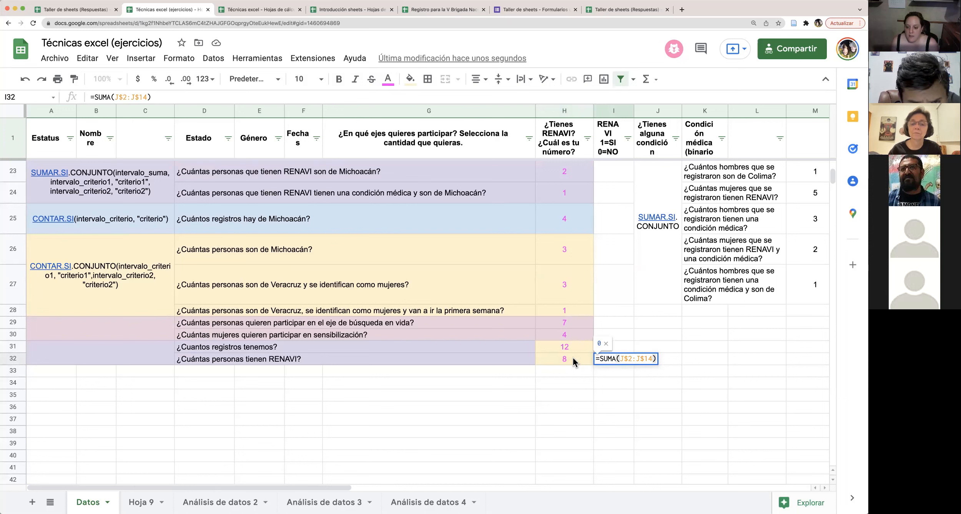
click(622, 359)
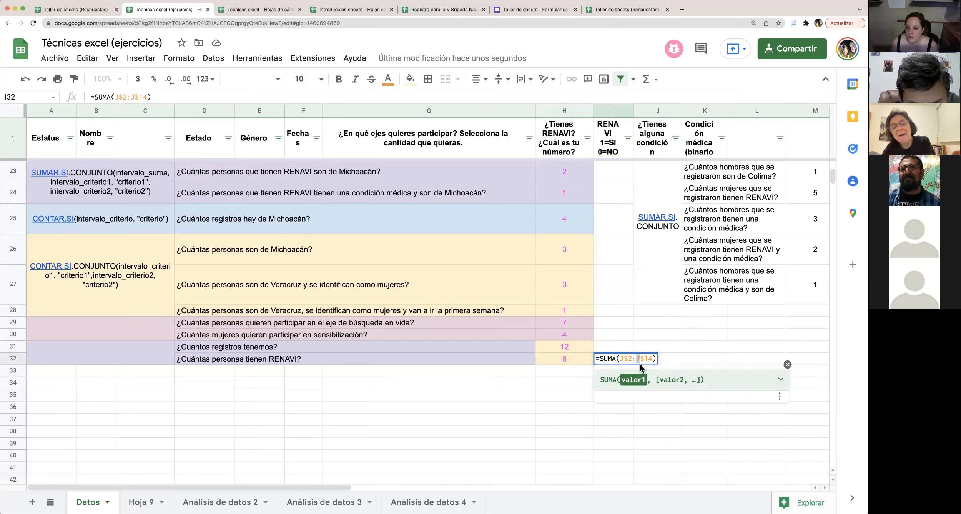
click(660, 360)
click(617, 359)
key(Delete)
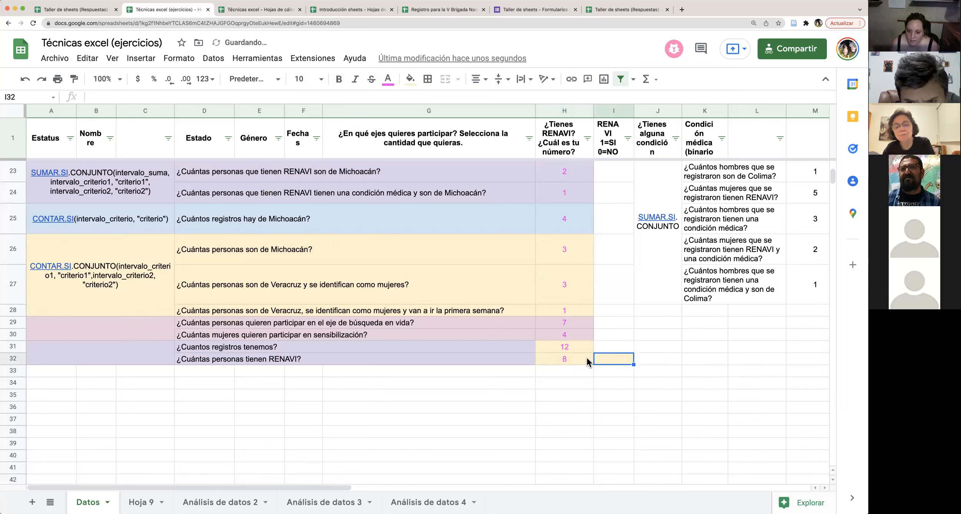
Lock the column letters in the H32 formula as well so it reads =SUMA($I$2:$I$14)
click(585, 359)
double_click(584, 358)
click(562, 359)
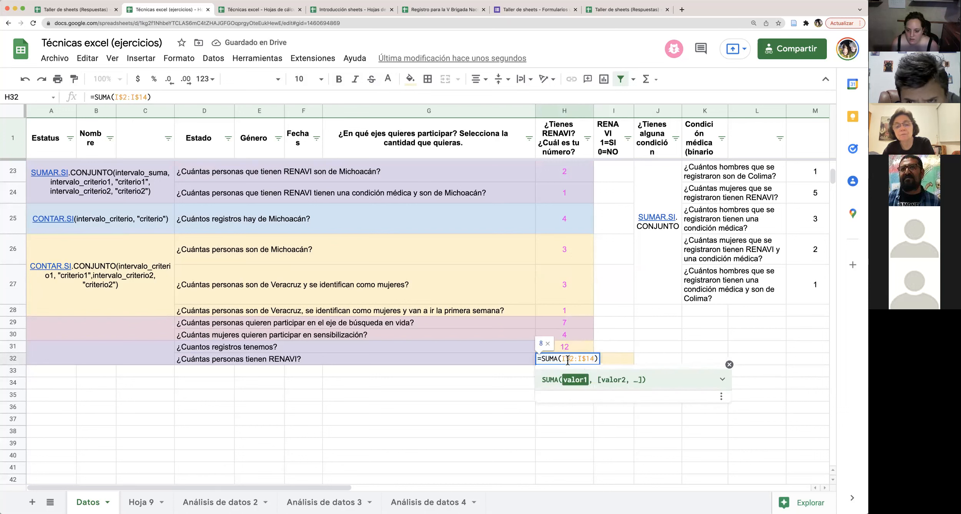
text($)
click(583, 360)
text($)
click(636, 359)
Fill the fully locked H32 formula across into I32 and check the references in the copy
click(580, 359)
drag(594, 364, 623, 363)
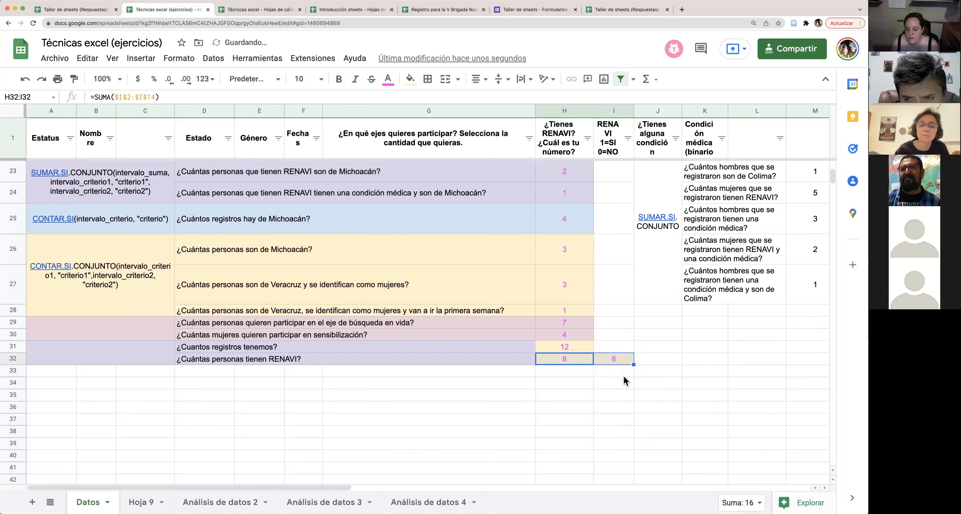
click(619, 374)
double_click(614, 356)
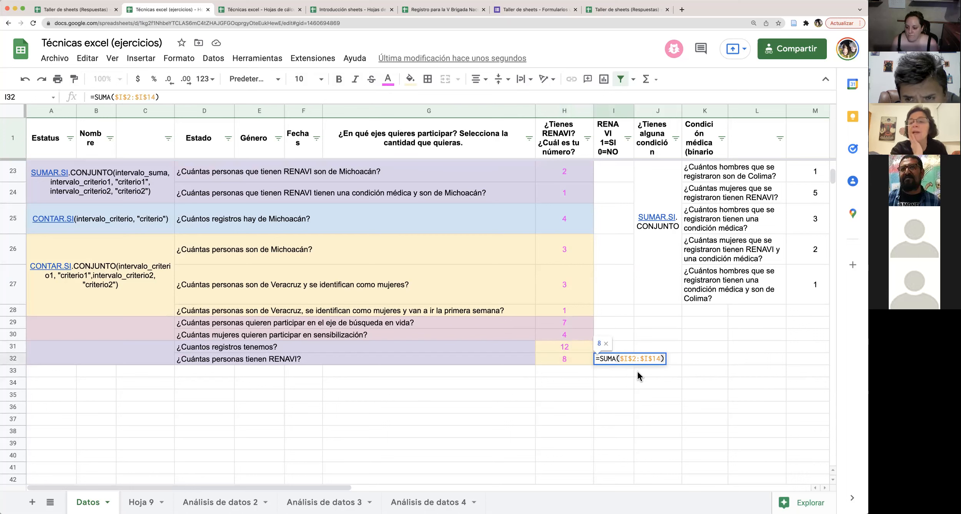
click(661, 359)
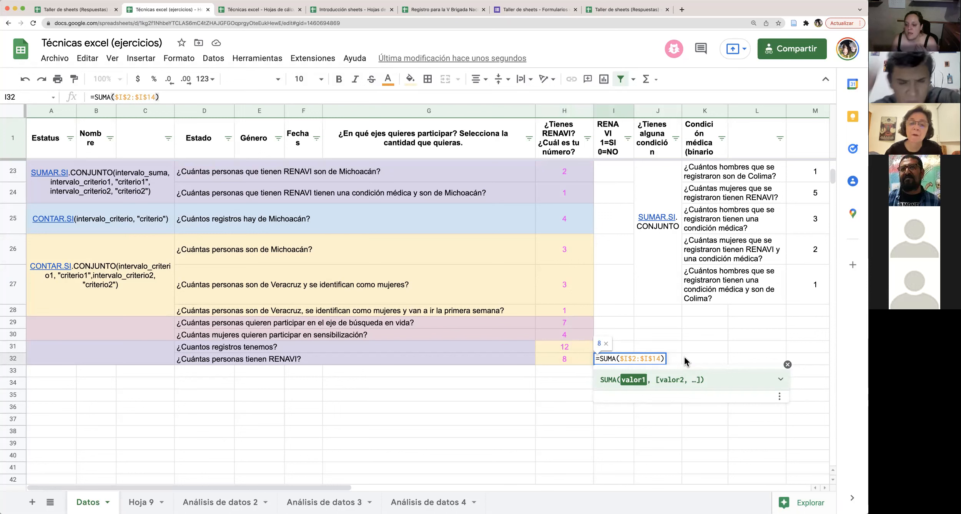
click(685, 358)
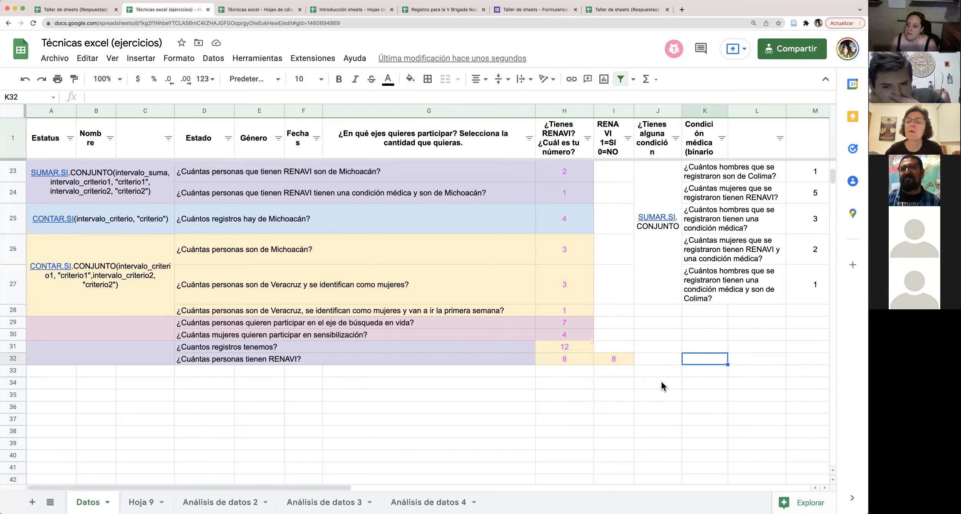
click(645, 363)
click(617, 363)
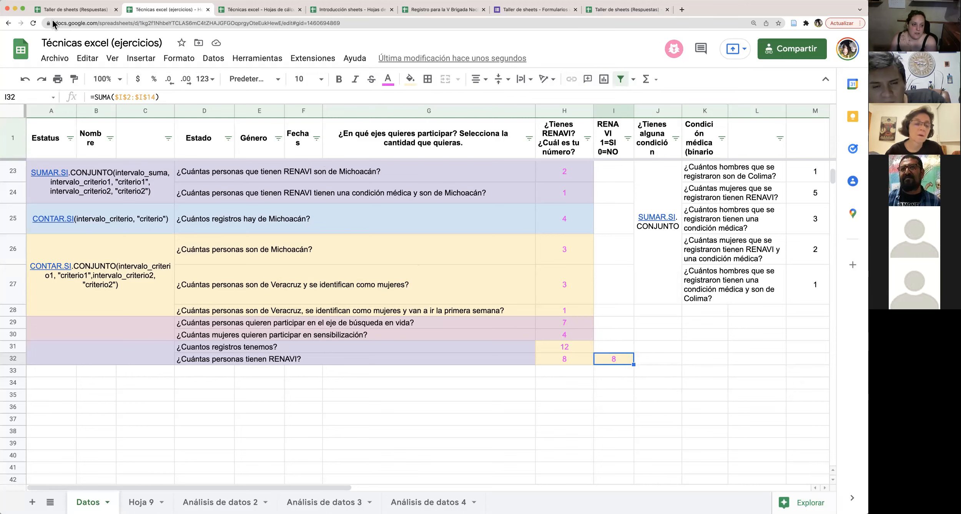
Open the Temario sheet of the Técnicas excel workbook and review the row 26 exercise on analysing data in another sheet
click(69, 11)
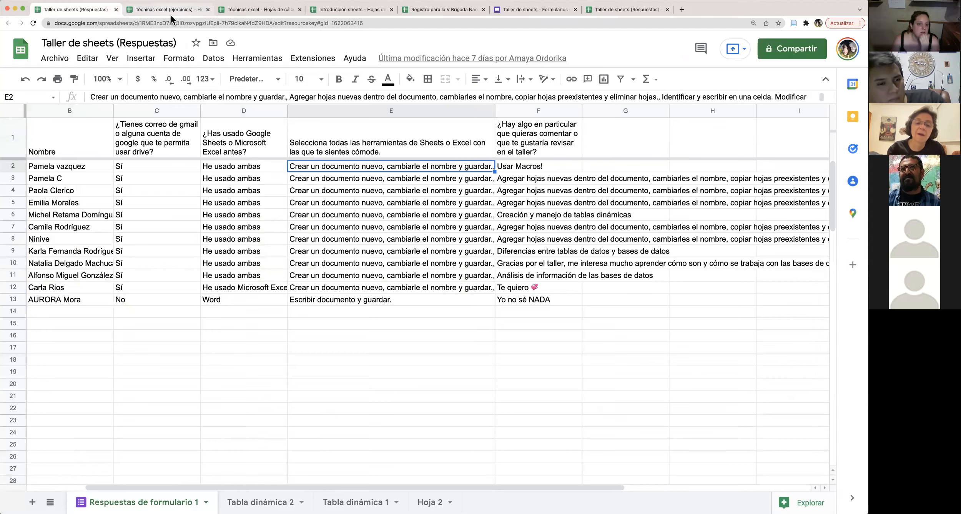
click(260, 12)
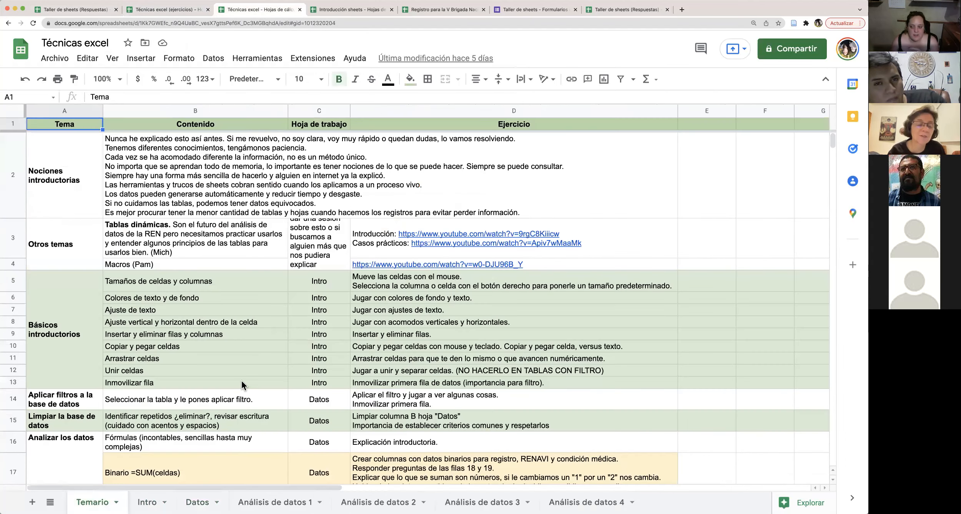
scroll(348, 348, down, 5)
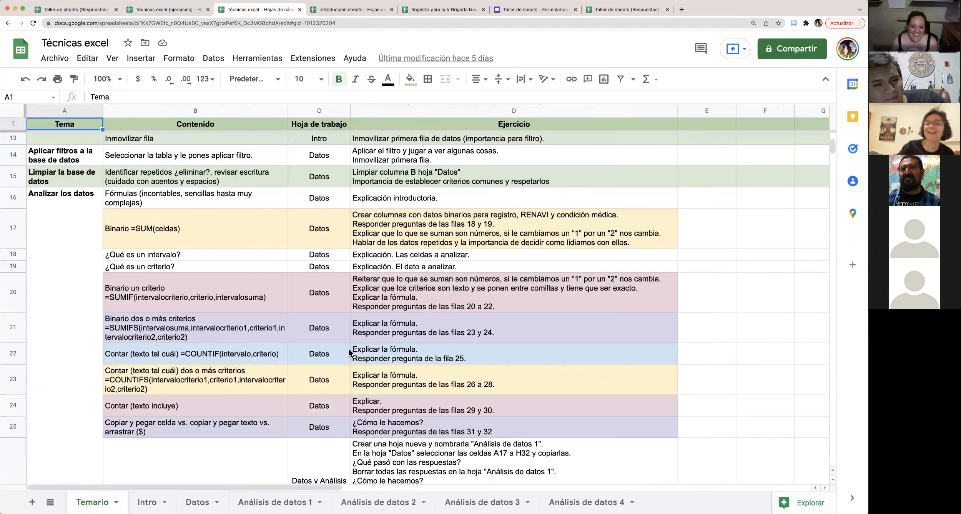
scroll(348, 348, down, 10)
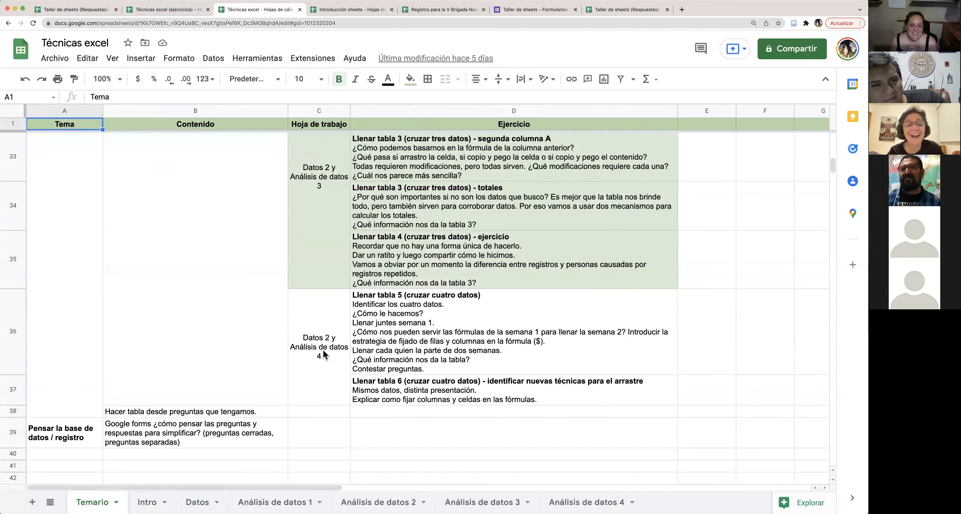
scroll(314, 349, up, 3)
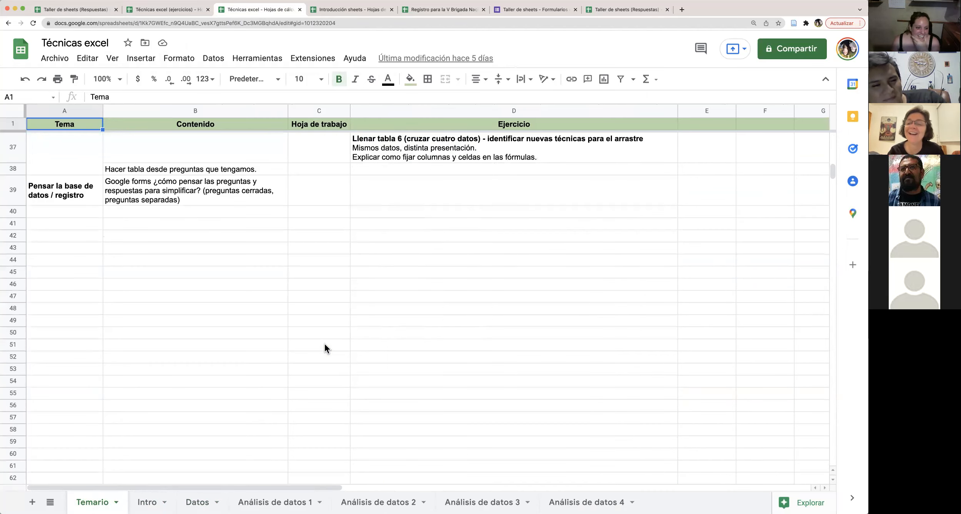
scroll(324, 344, down, 4)
scroll(325, 344, up, 10)
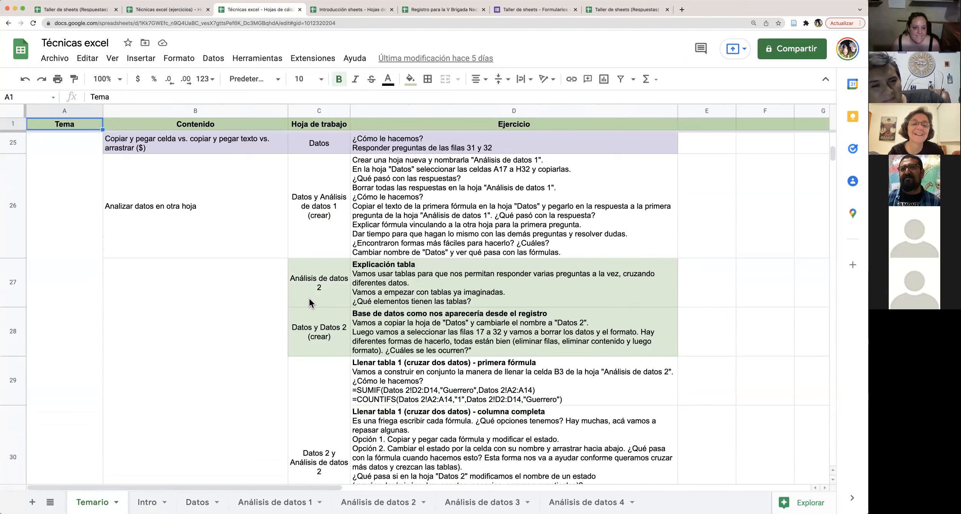
scroll(310, 298, up, 1)
click(325, 263)
scroll(325, 263, up, 1)
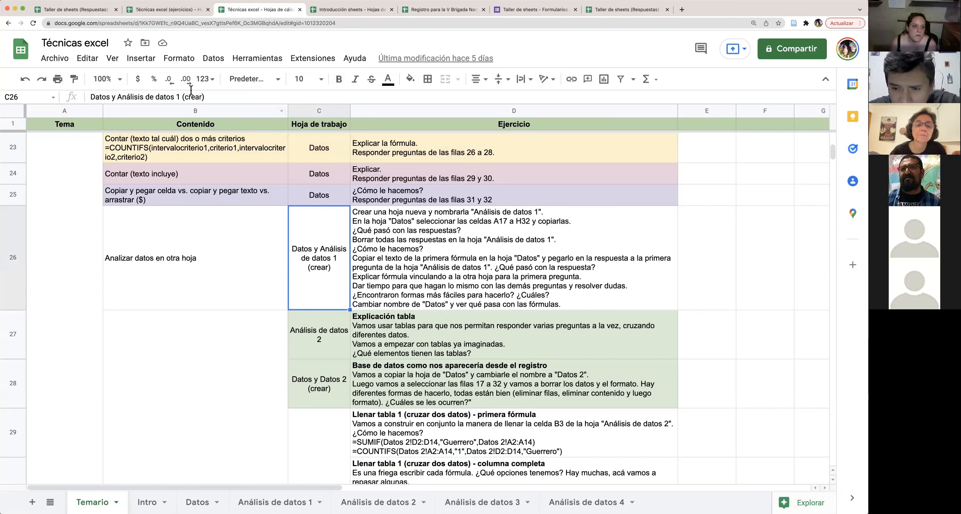
Return to the Técnicas excel (ejercicios) workbook and delete the sheet Hoja 9
click(158, 12)
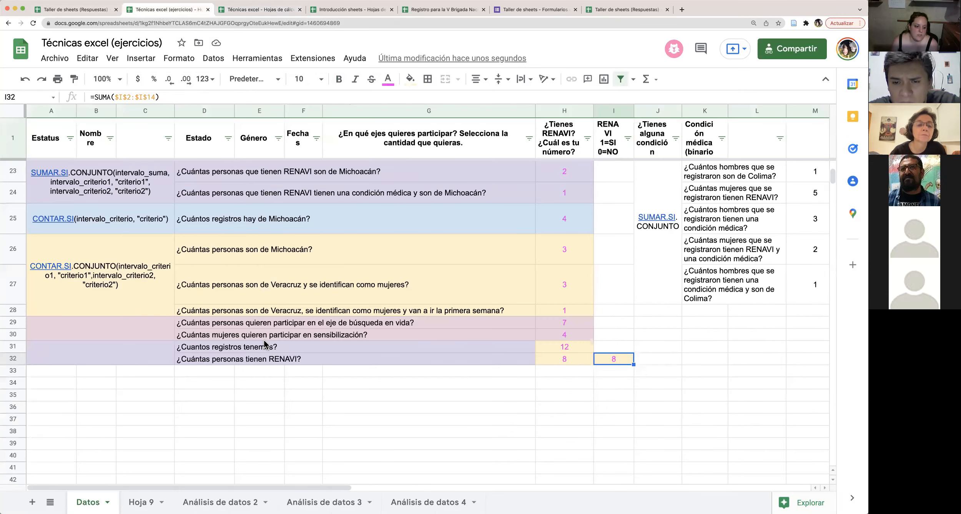
scroll(265, 341, up, 7)
scroll(263, 371, down, 5)
scroll(264, 375, up, 5)
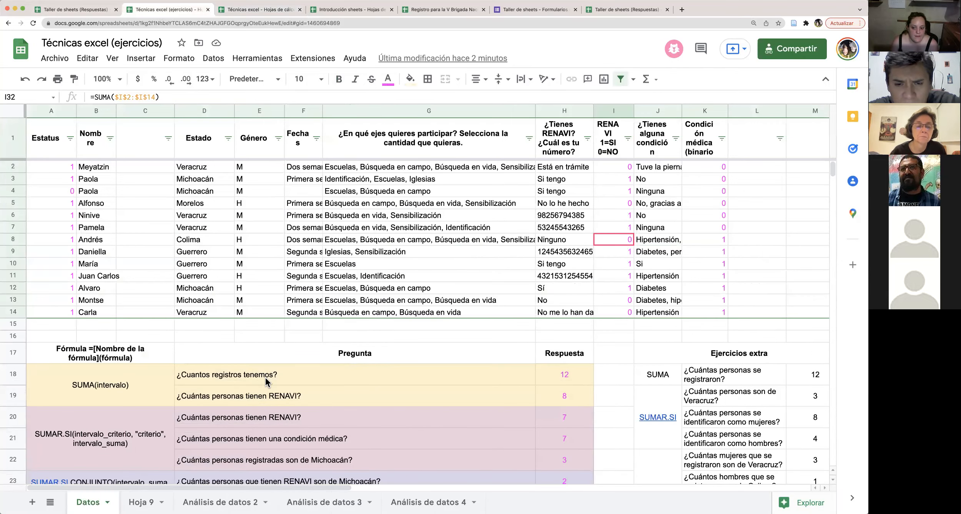
scroll(265, 380, down, 5)
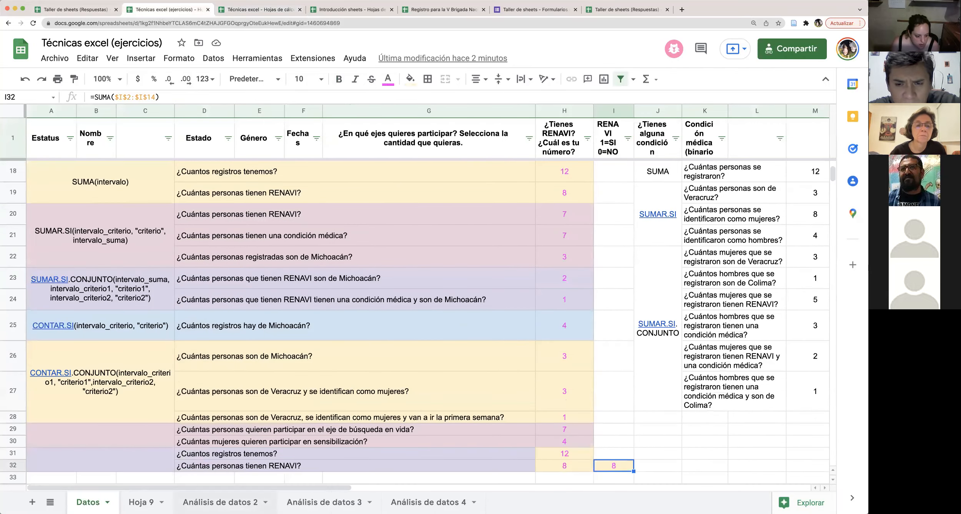
click(142, 502)
click(162, 502)
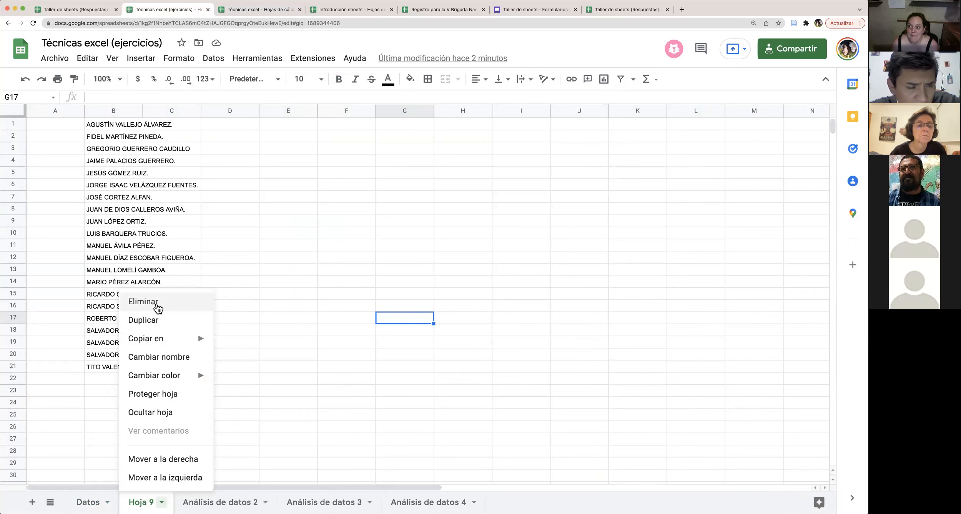
click(157, 304)
click(552, 299)
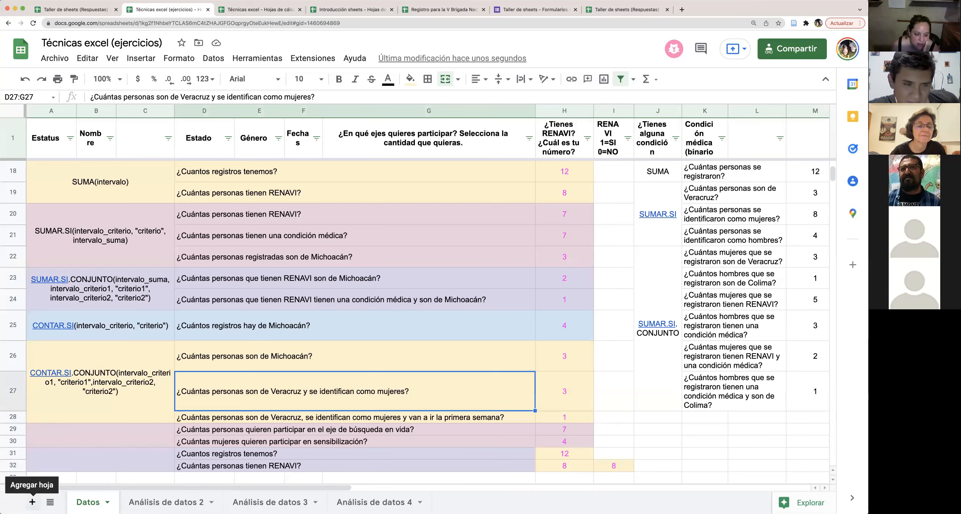
Add a new blank sheet directly after Datos and go back to the Datos sheet
click(32, 502)
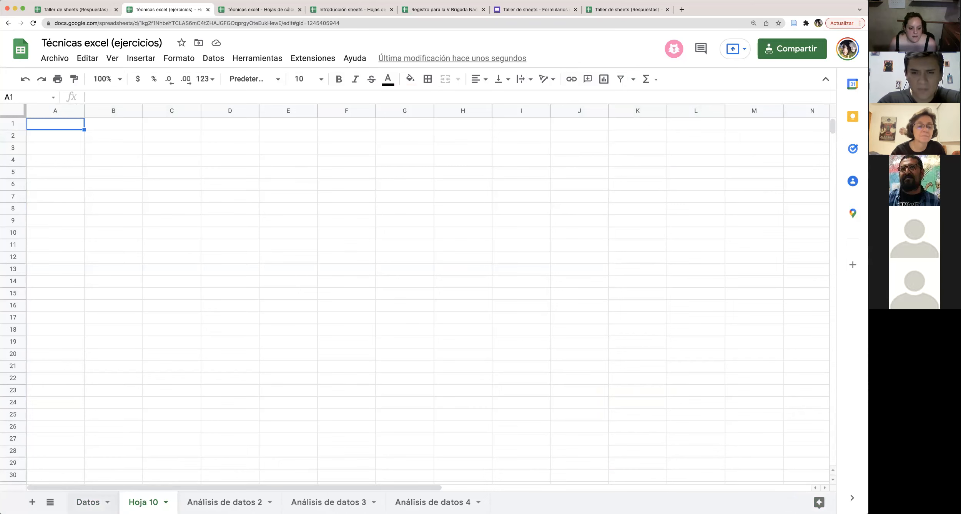
click(89, 502)
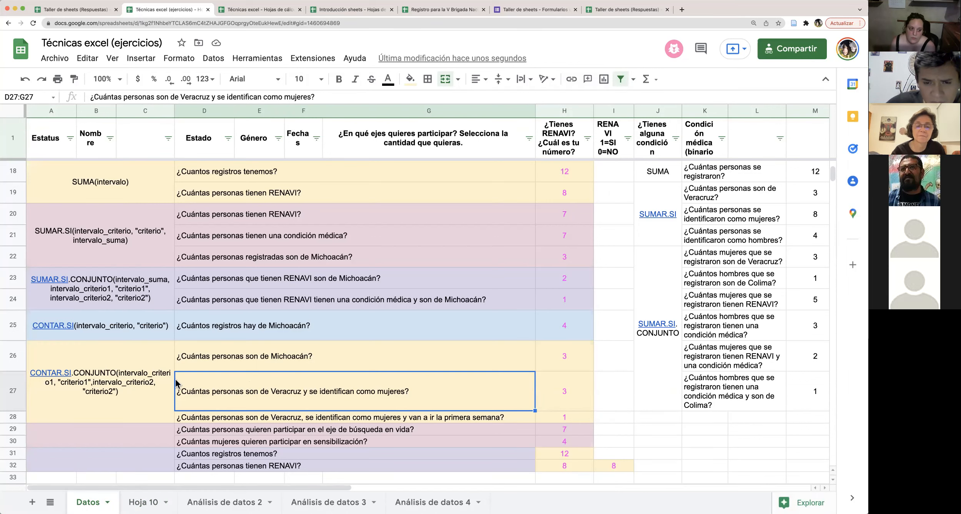
mouse_move(161, 386)
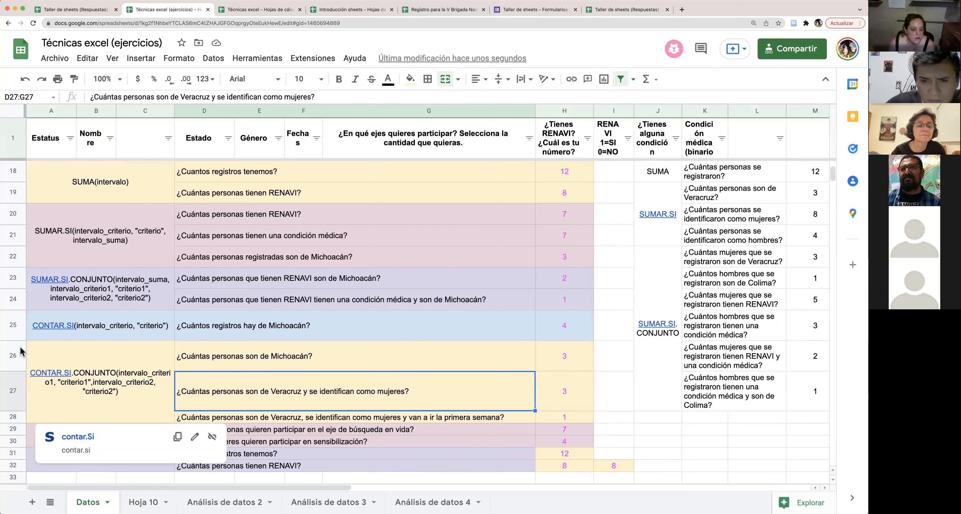
Copy rows 26 to 28 of Datos, with the CONTAR.SI.CONJUNTO questions, into Hoja 10 starting at cell A1
scroll(22, 349, down, 2)
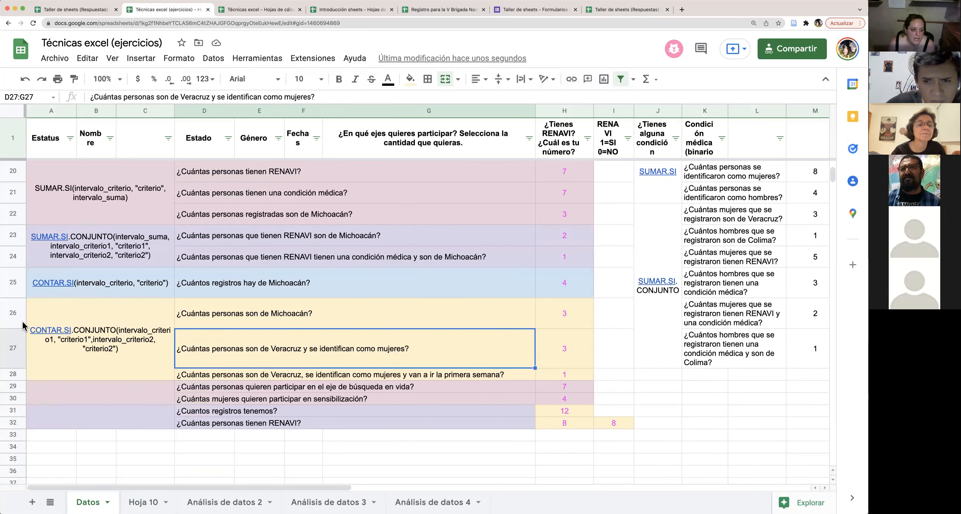
click(17, 320)
drag(17, 348, 17, 373)
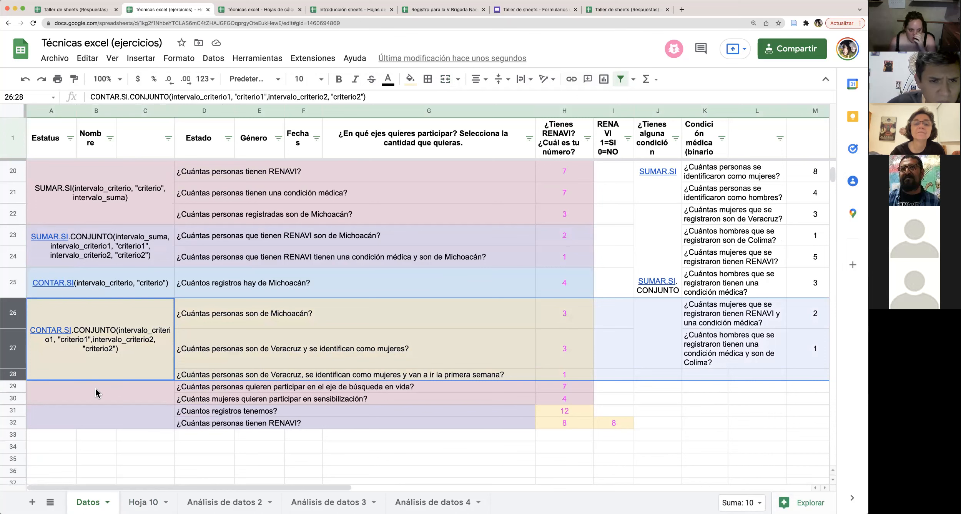
click(143, 502)
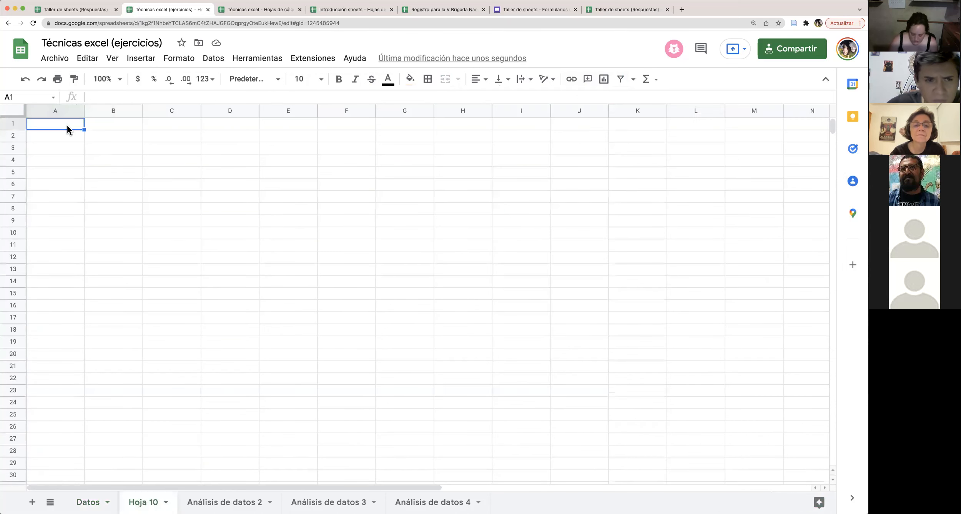
text(CONTAR.SI.CONJUNTO(intervalo_criterio1, "criterio1",intervalo_criterio2, "criterio2")			¿Cuántas personas son de Michoacán?				0			¿Cuántas mujeres que se registraron tienen RENAVI y una condición médica?		#N/A 			¿Cuántas personas son de Veracruz y se identifican como mujeres?				0			¿Cuántos hombres que se registraron tienen una condición médica y son de Colima?		#N/A 			¿Cuántas personas son de Veracruz, se identifican como mujeres y van a ir la primera semana?				0)
click(401, 234)
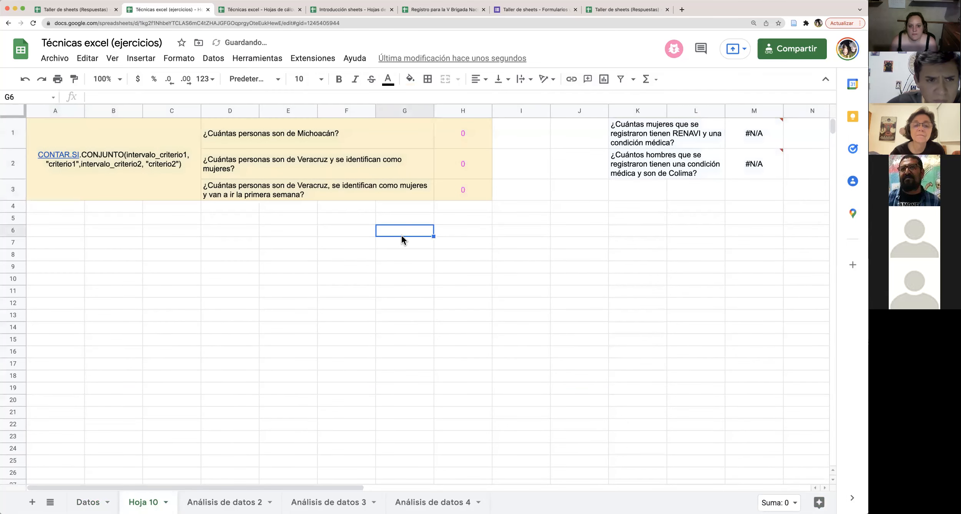
Clear the extra exercise questions and their answers from K1:M2 in Hoja 10
drag(639, 125, 750, 168)
key(Delete)
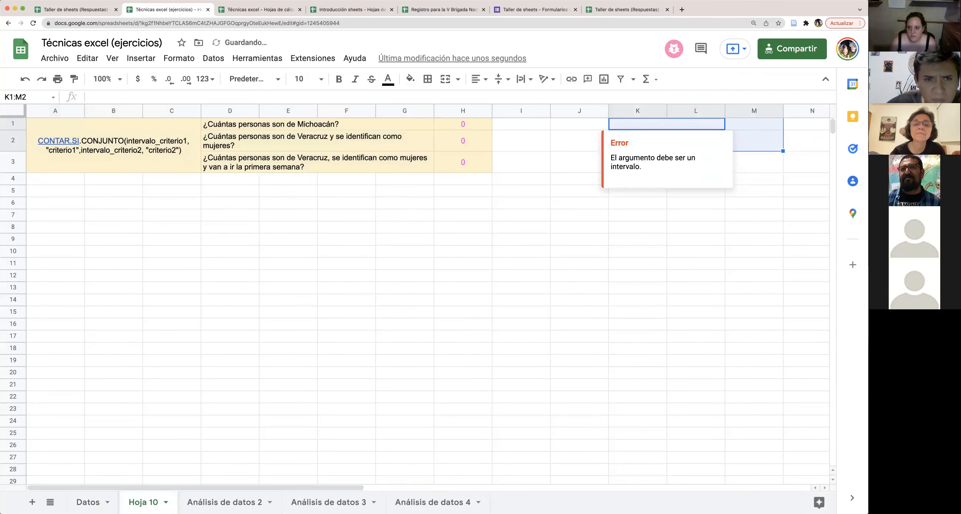
click(579, 253)
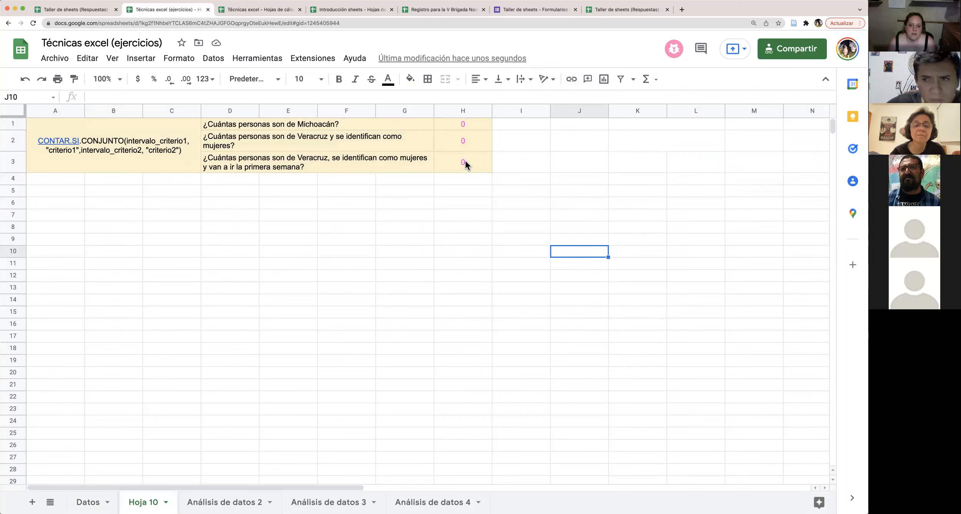
Examine the range references in the copied CONTAR.SI.CONJUNTO formula in H1 of Hoja 10
double_click(470, 124)
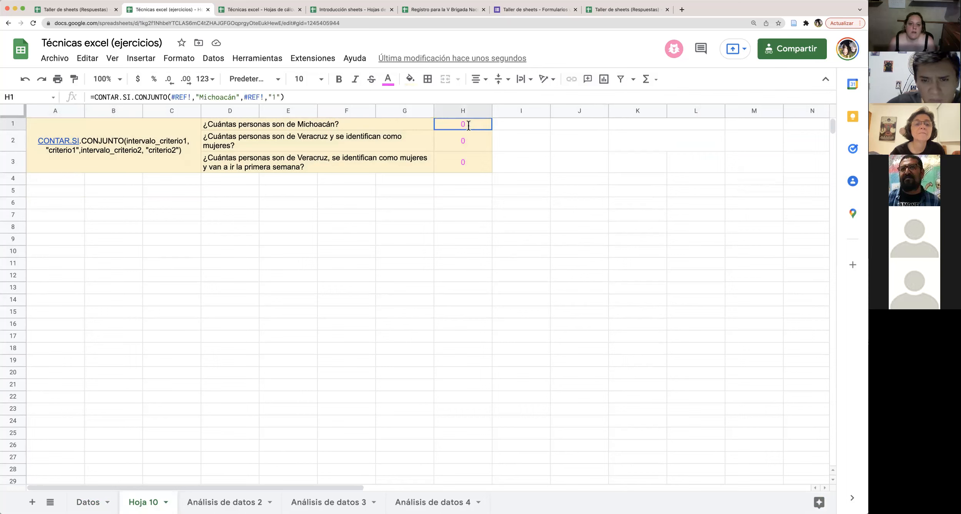
click(538, 158)
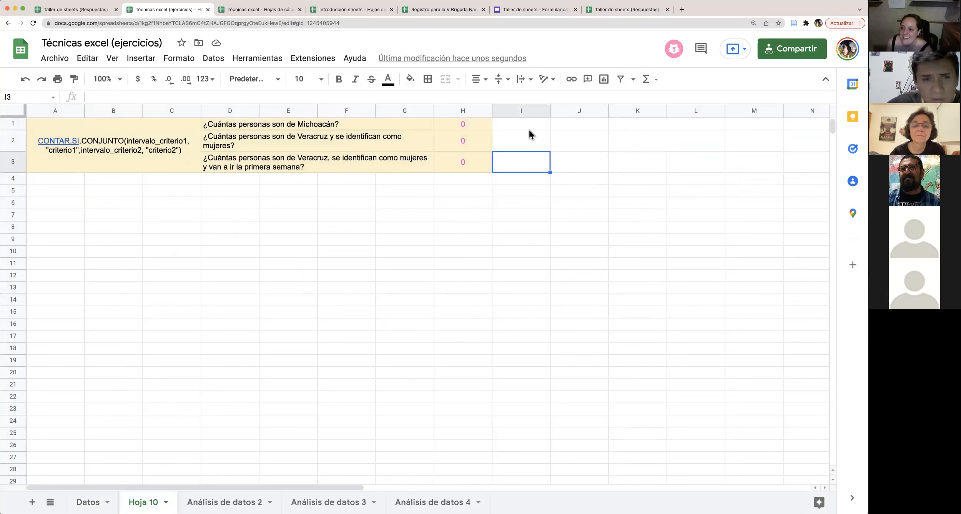
double_click(479, 121)
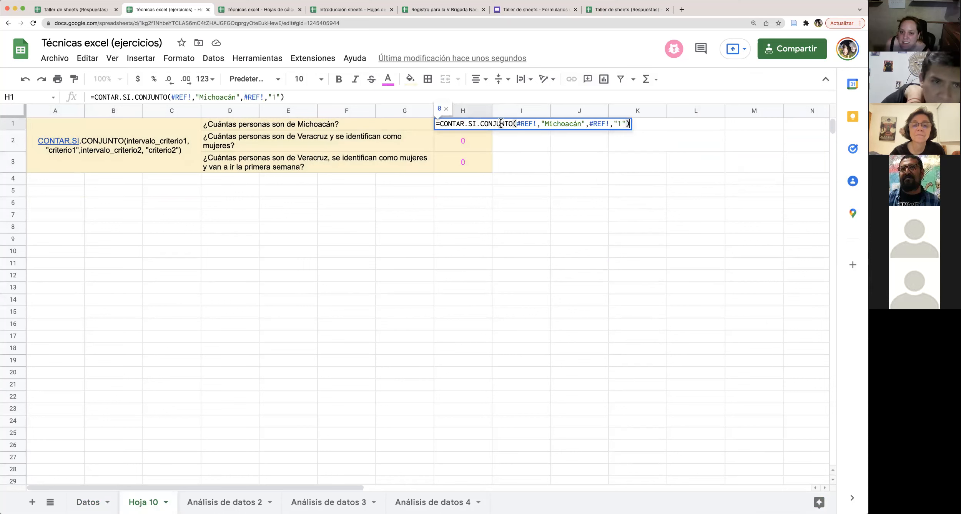
click(477, 137)
double_click(481, 121)
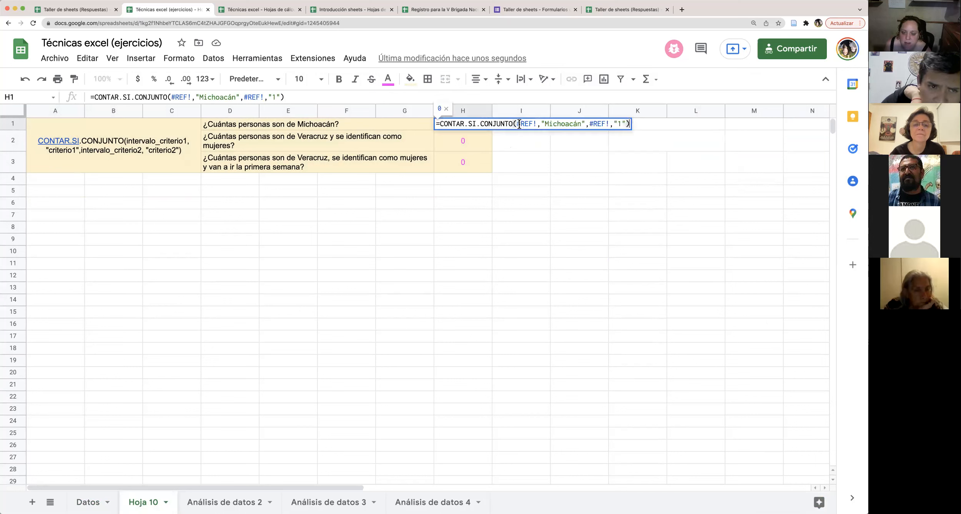
click(498, 136)
double_click(528, 123)
drag(516, 123, 539, 125)
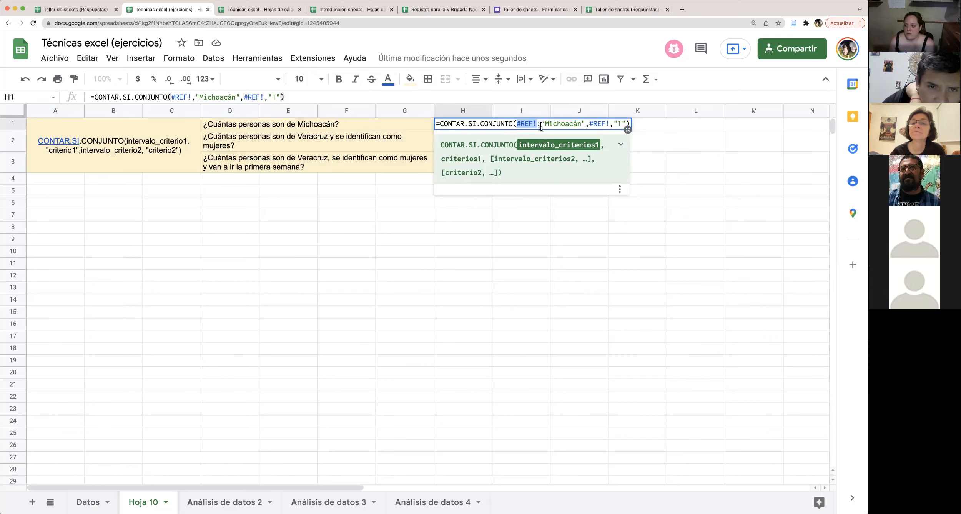
click(594, 125)
Clear the arguments of the CONTAR.SI.CONJUNTO formula in H1 and pick Datos!A2:A14 as its first criteria range
drag(516, 124, 630, 125)
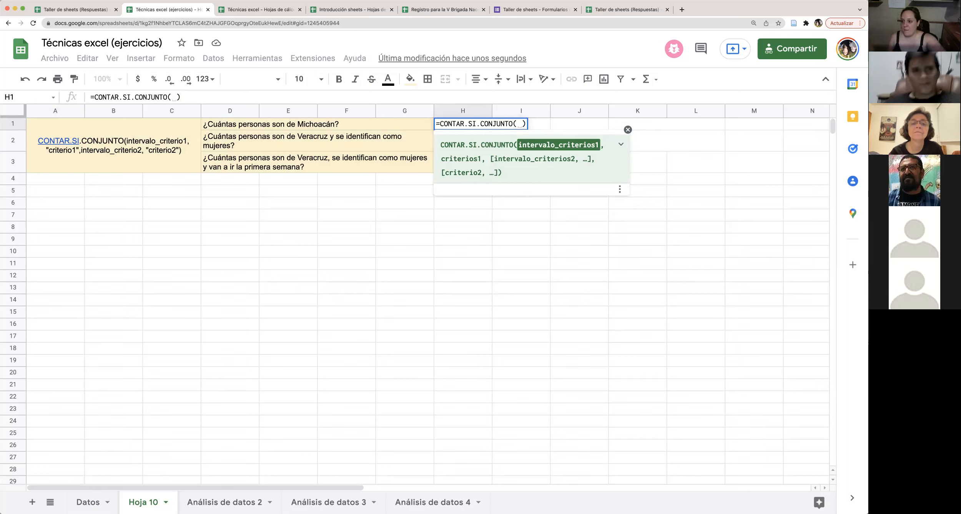
click(521, 123)
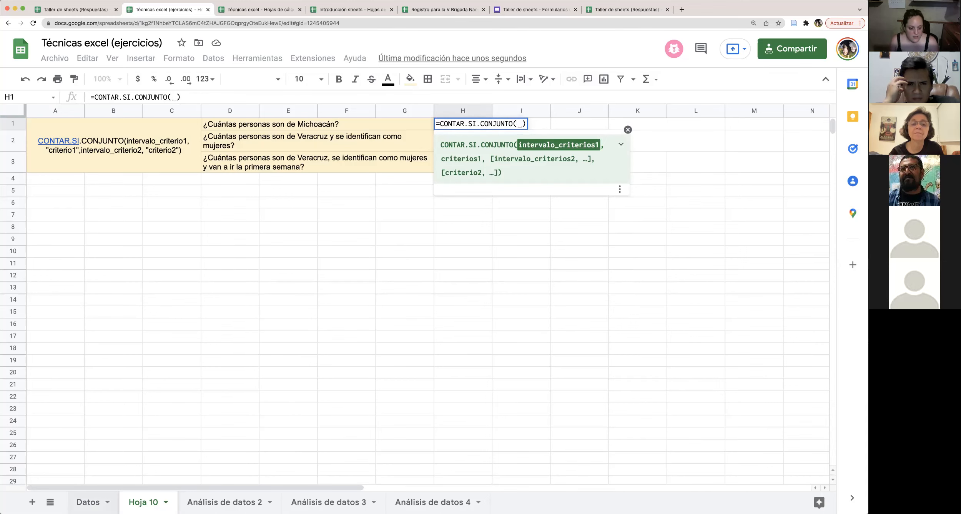
click(90, 502)
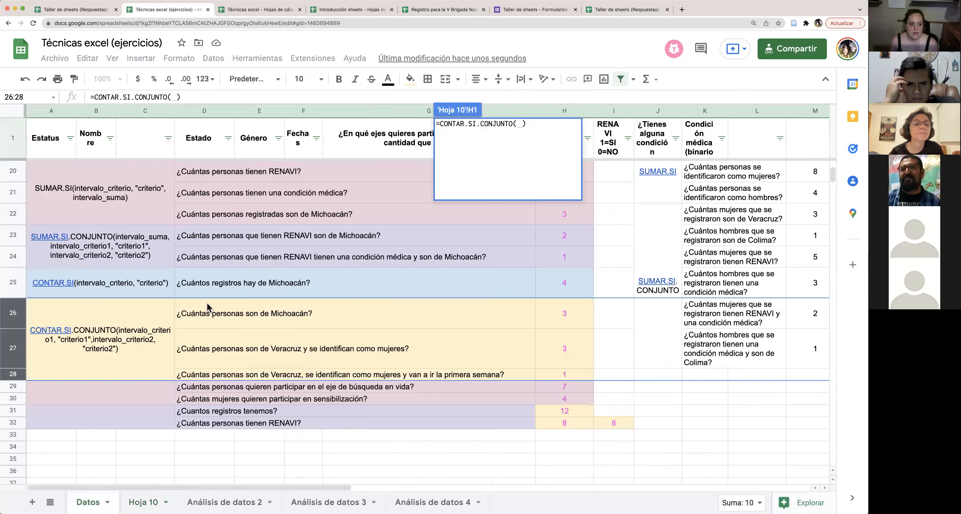
scroll(209, 302, up, 6)
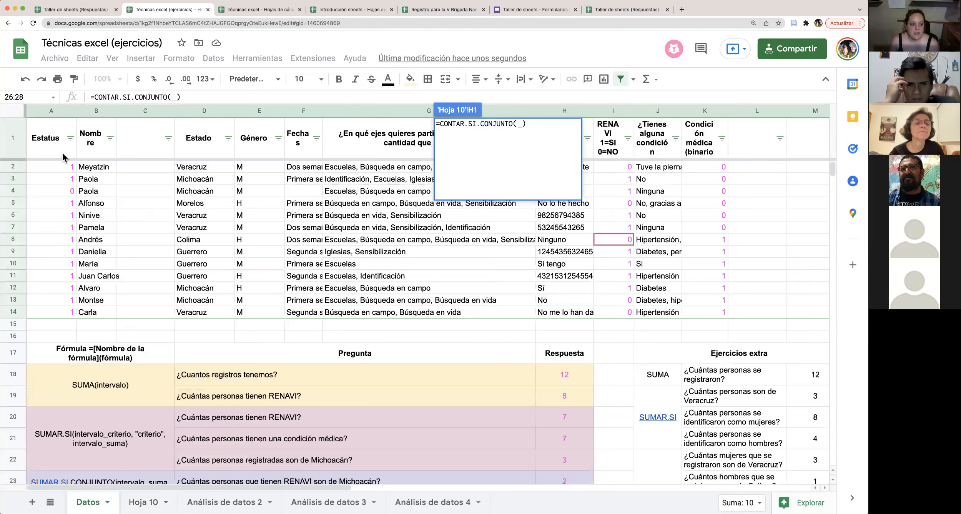
drag(65, 168, 70, 311)
scroll(223, 298, down, 5)
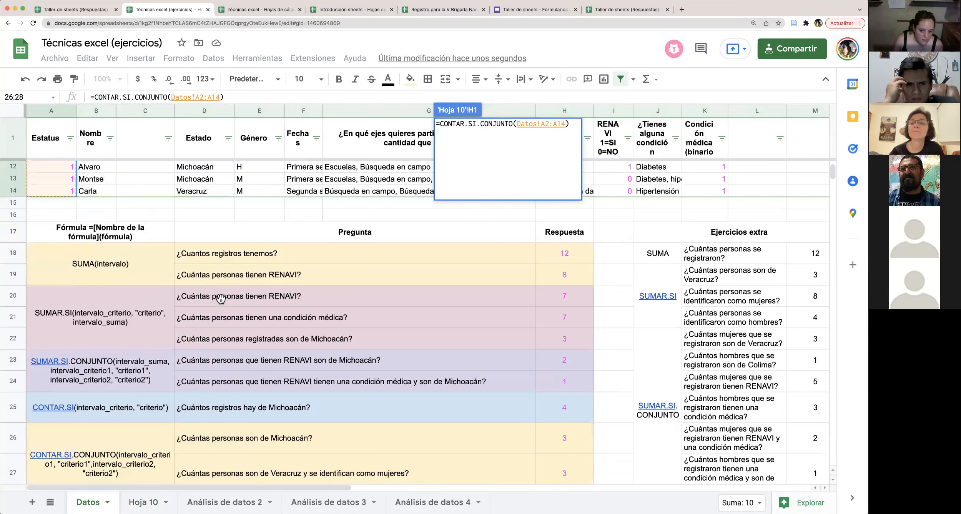
scroll(219, 298, up, 5)
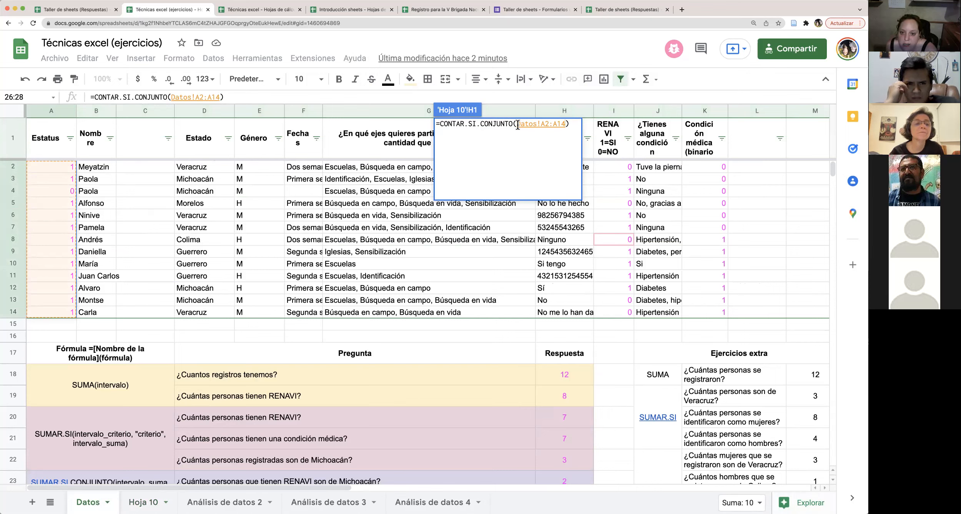
click(566, 124)
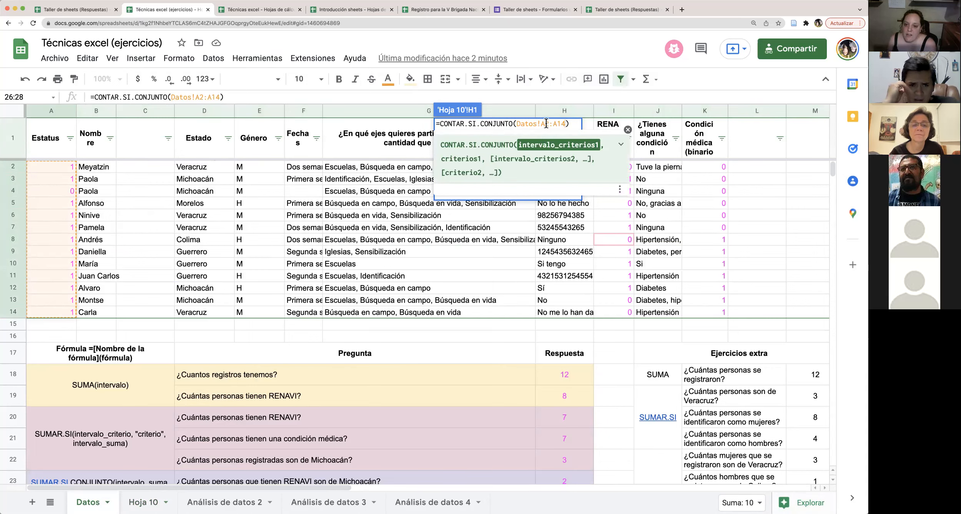
drag(517, 124, 564, 124)
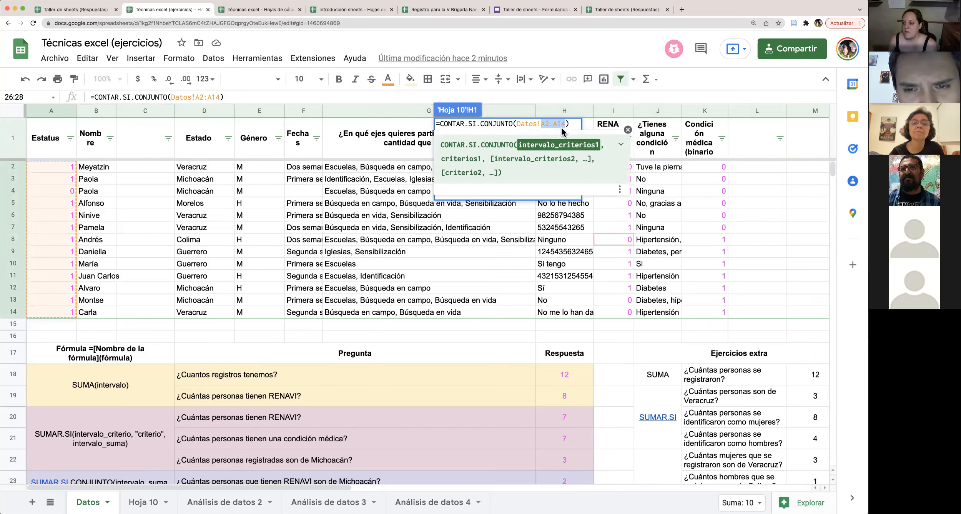
click(574, 126)
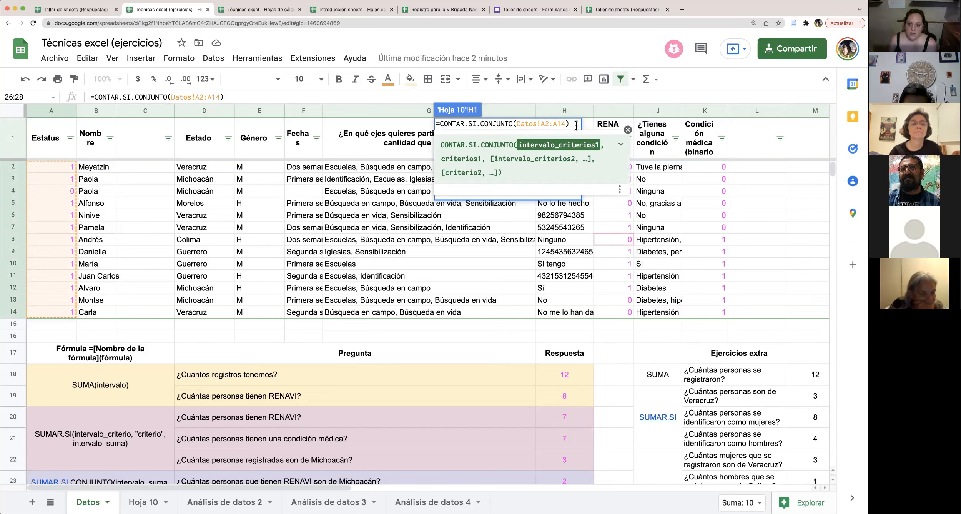
Add the criterion "1" and the second criteria range Datos!D2:D14 to the H1 formula
text(,"1)
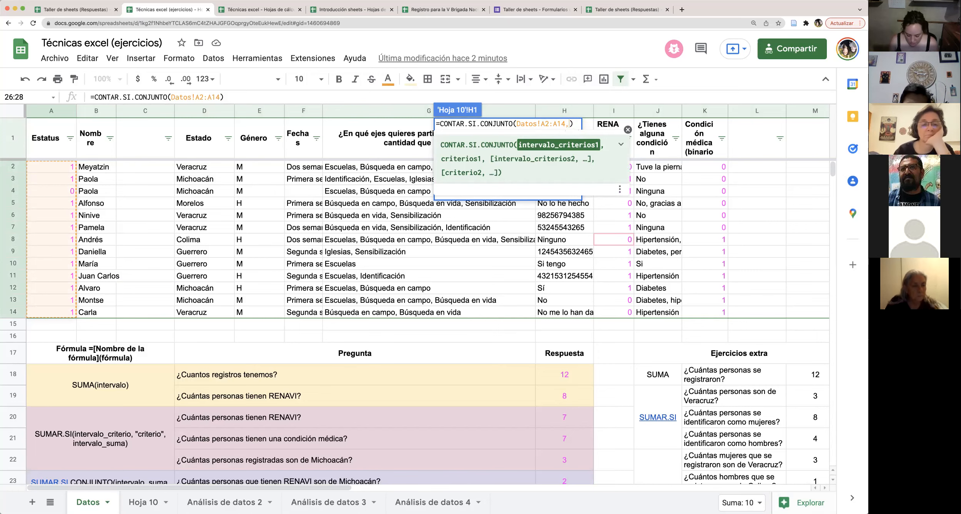
text(",)
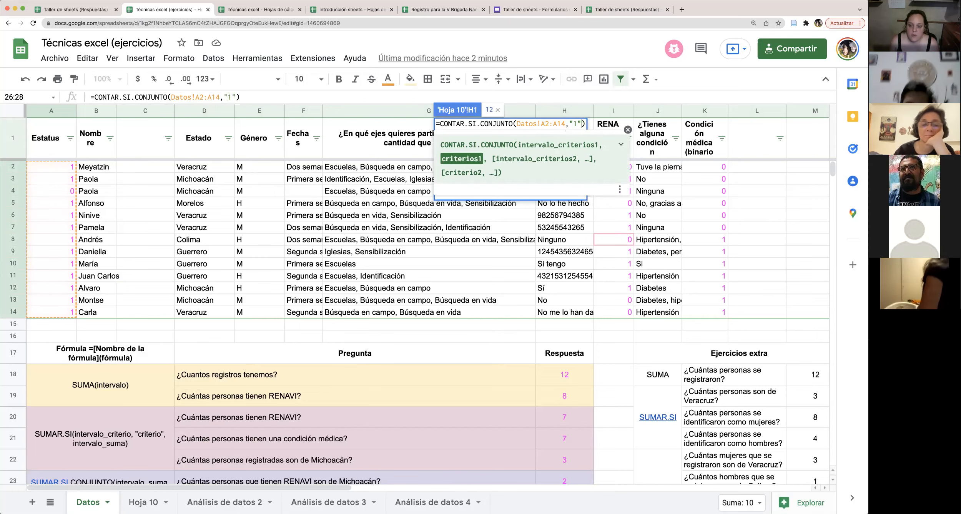
scroll(489, 312, down, 4)
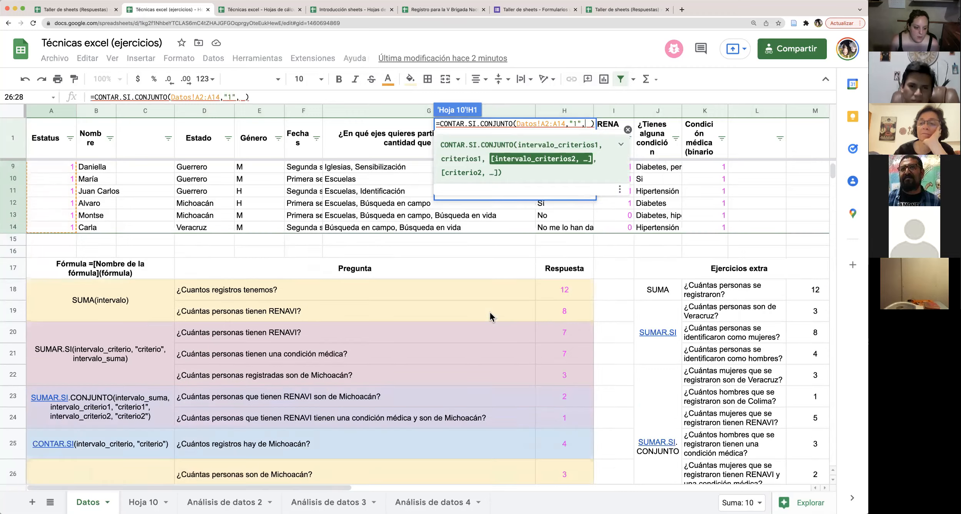
scroll(492, 312, up, 4)
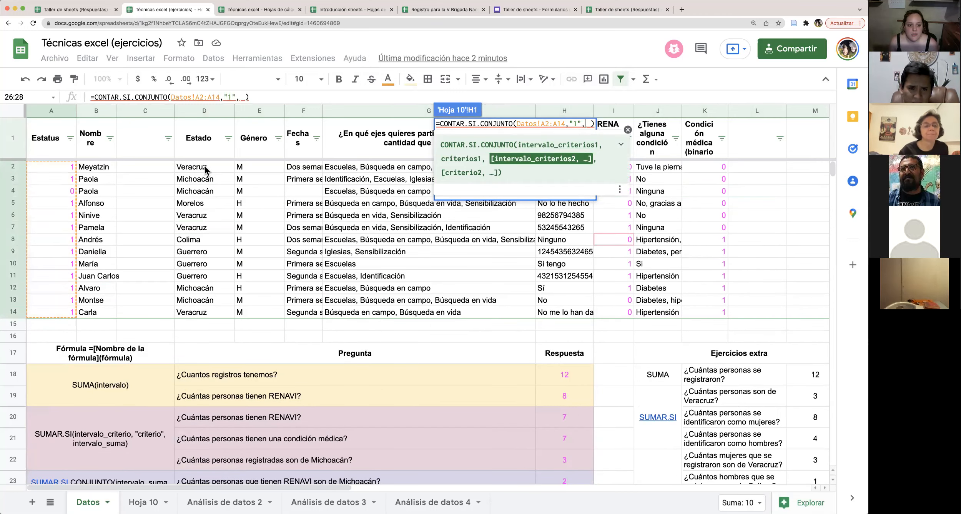
drag(203, 170, 210, 239)
drag(216, 276, 216, 310)
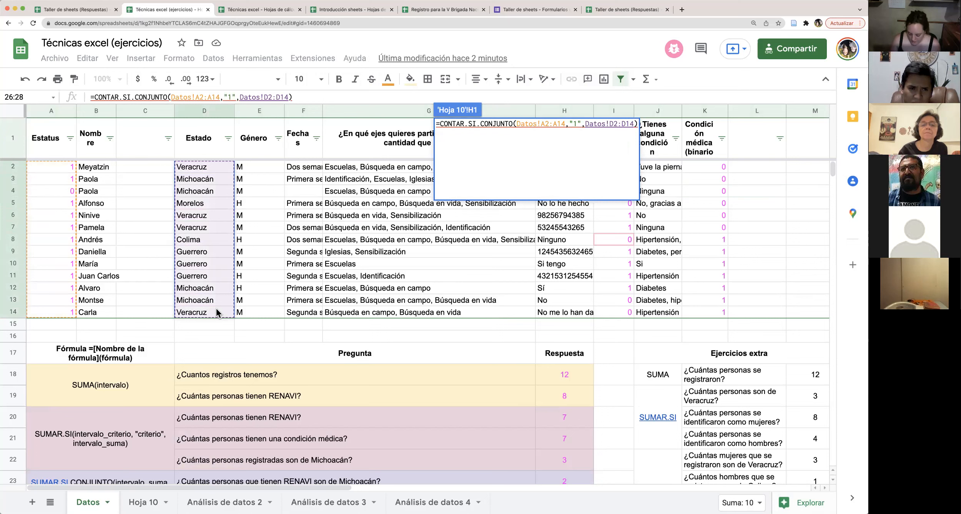
Finish the H1 formula with the criterion "Michoacán" and a single closing parenthesis, and enter it
text(,"Michoacán"))
key(Return)
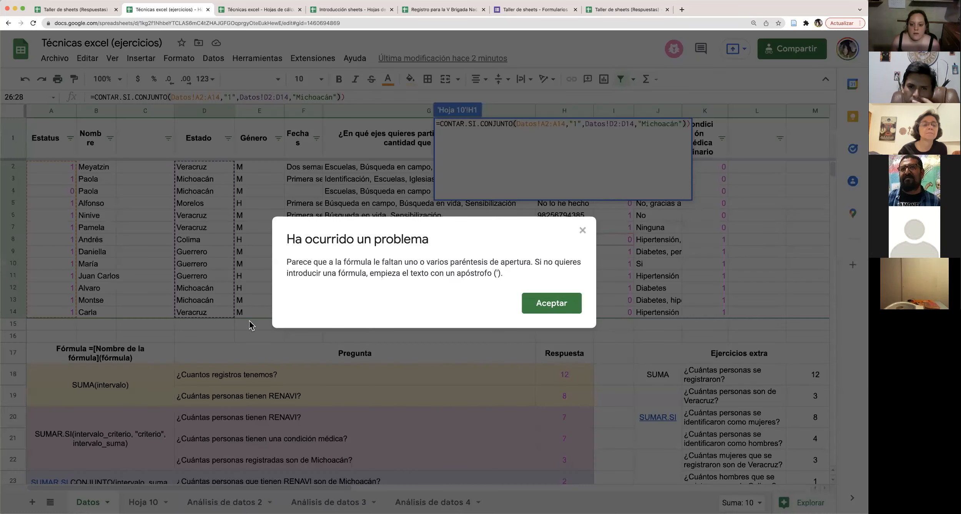
click(540, 302)
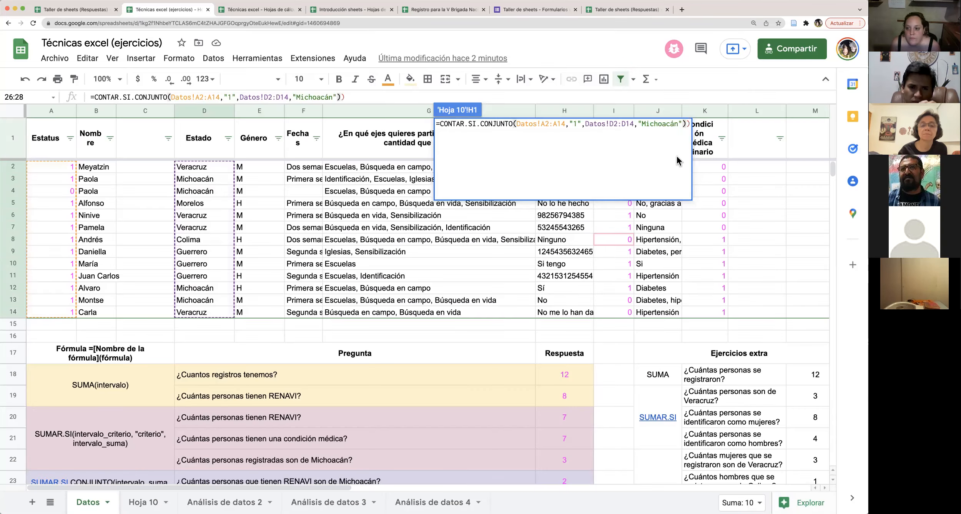
key(BackSpace)
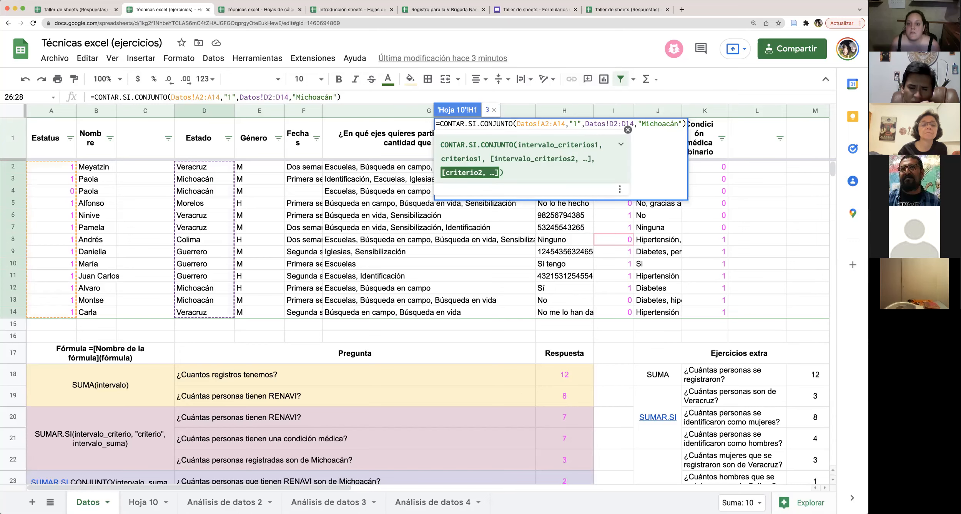
key(Return)
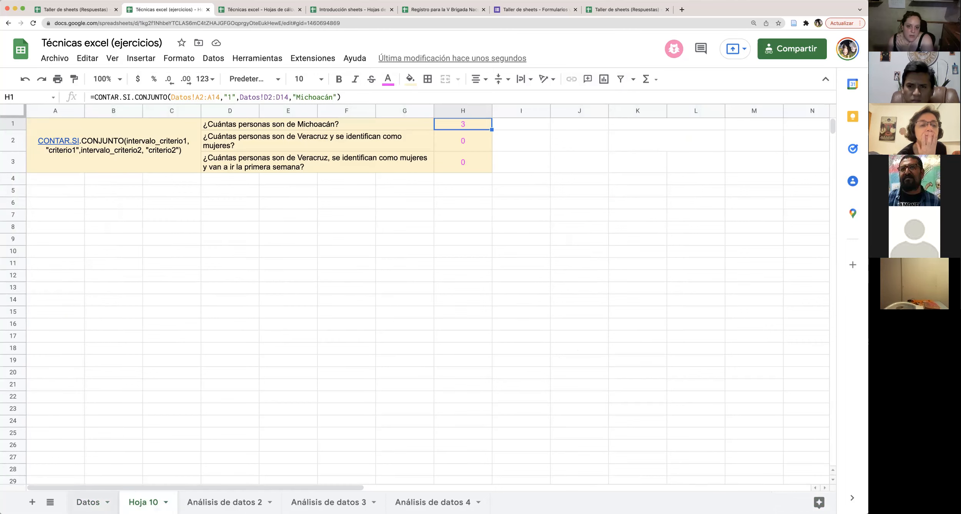
Copy the full CONTAR.SI.CONJUNTO formula text from H27 of the Datos sheet, which answers the question about women from Veracruz
click(89, 502)
scroll(425, 416, down, 3)
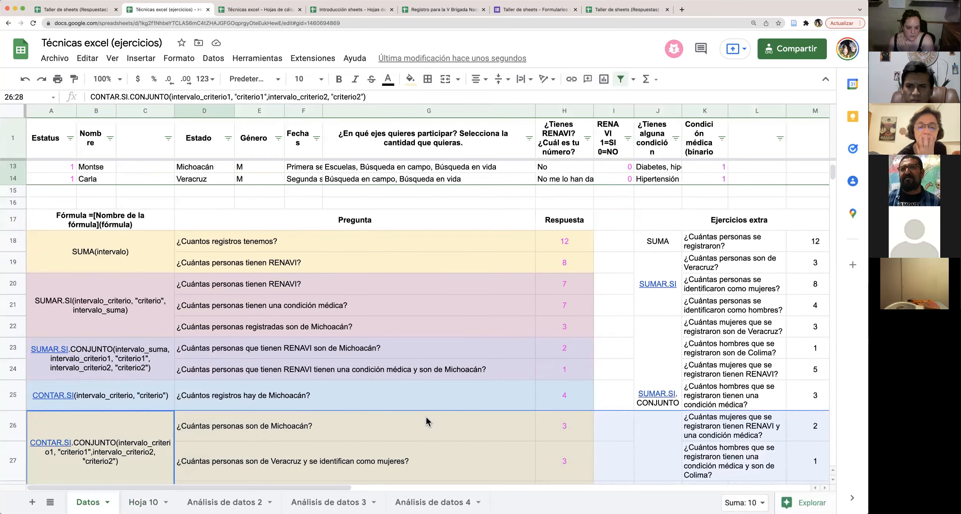
scroll(426, 416, down, 2)
click(508, 411)
scroll(512, 401, down, 2)
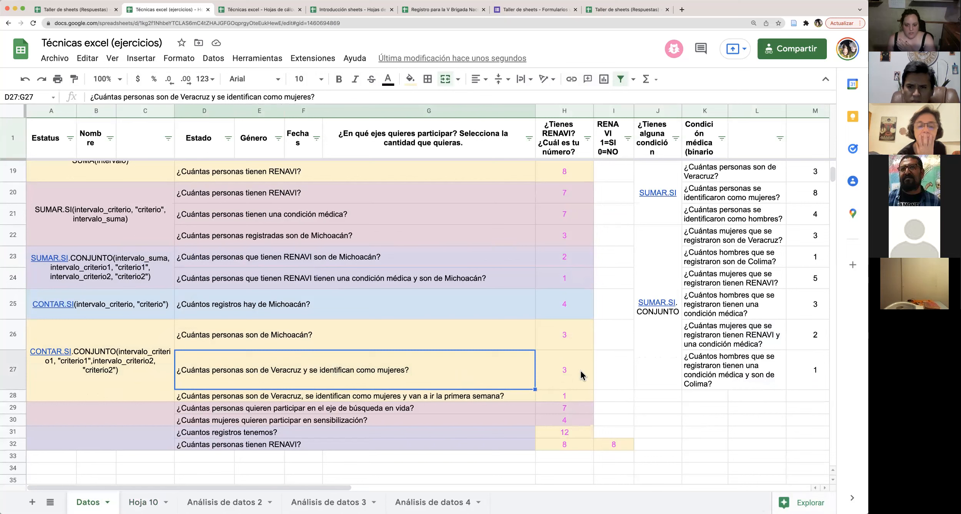
click(576, 376)
click(500, 376)
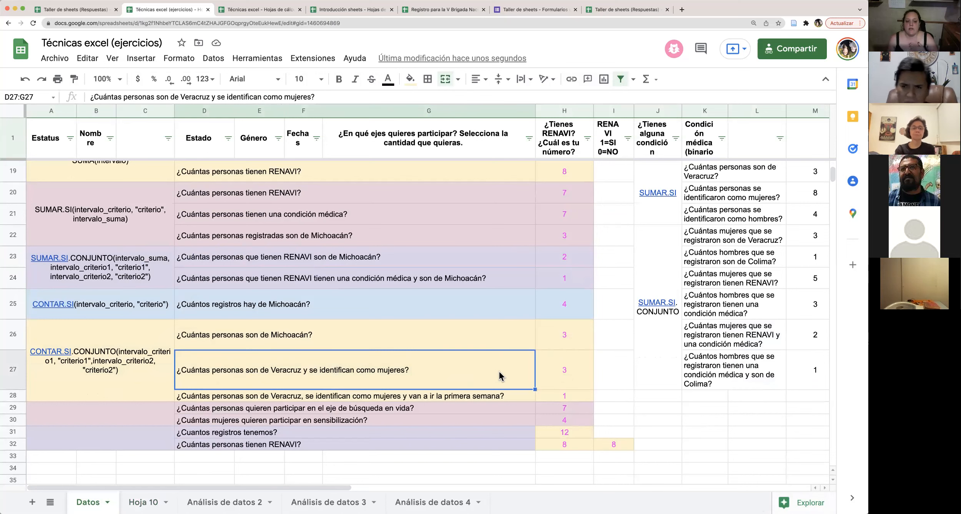
double_click(572, 369)
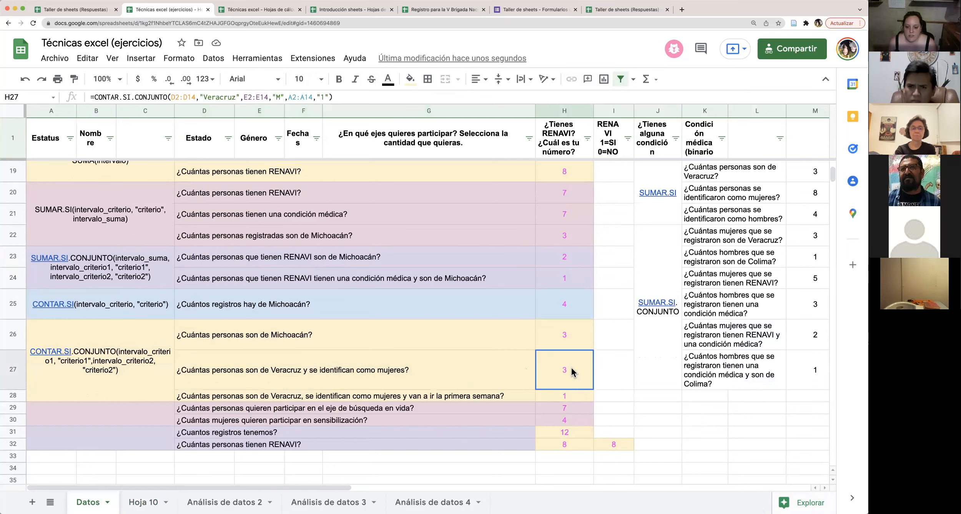
click(501, 376)
double_click(564, 376)
double_click(570, 356)
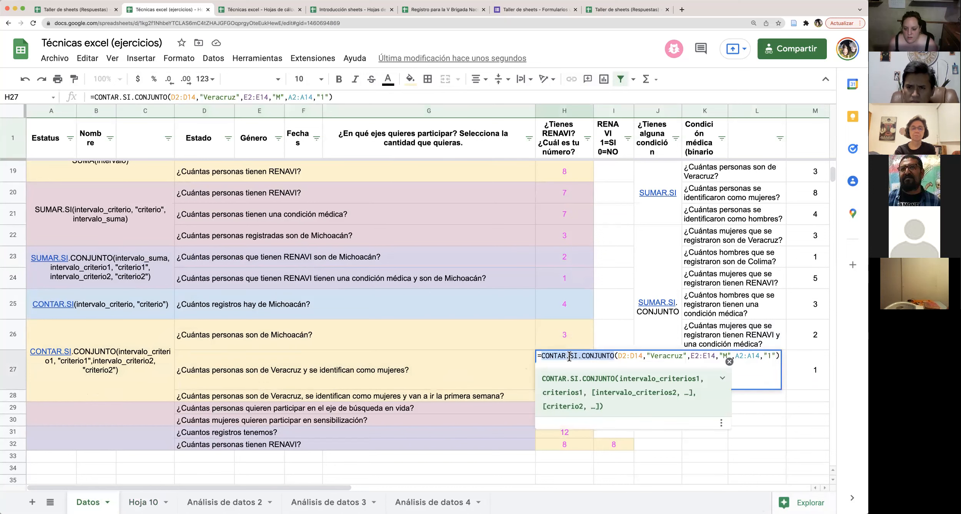
click(574, 359)
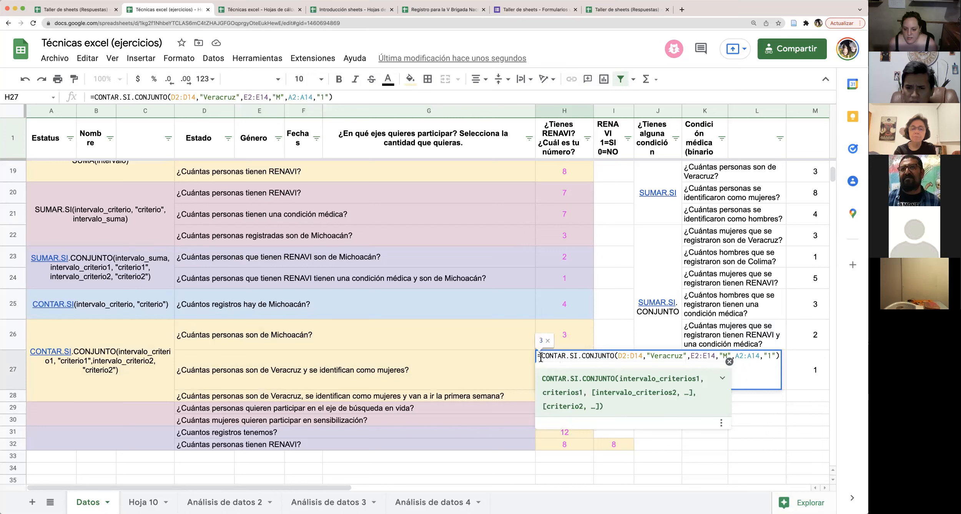
drag(541, 357, 780, 361)
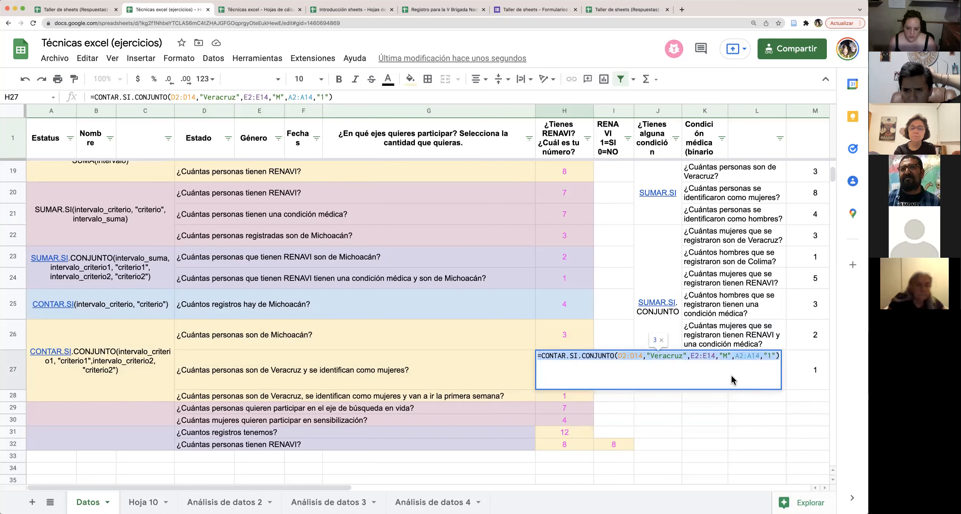
click(567, 373)
click(487, 368)
click(584, 365)
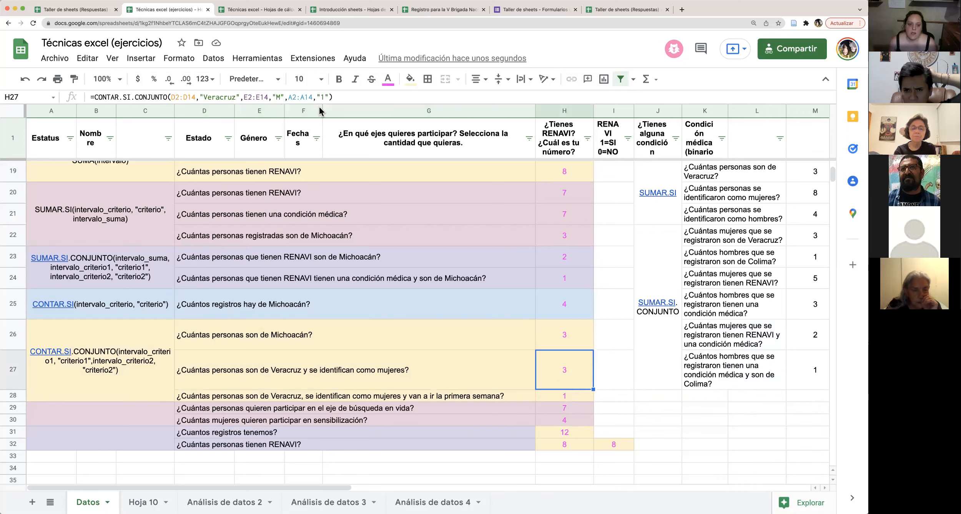
drag(333, 96, 83, 96)
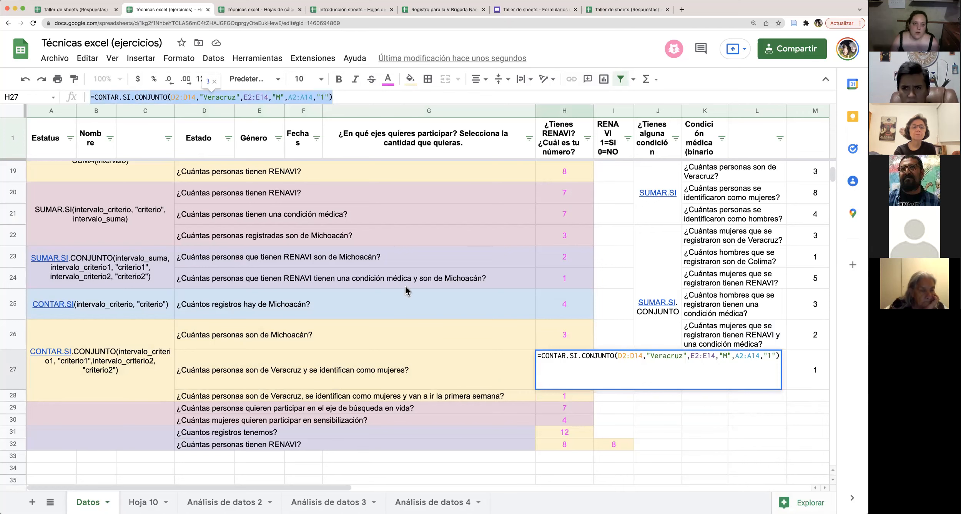
Replace the broken formula in H2 of Hoja 10 with the CONTAR.SI.CONJUNTO formula copied from Datos
click(170, 507)
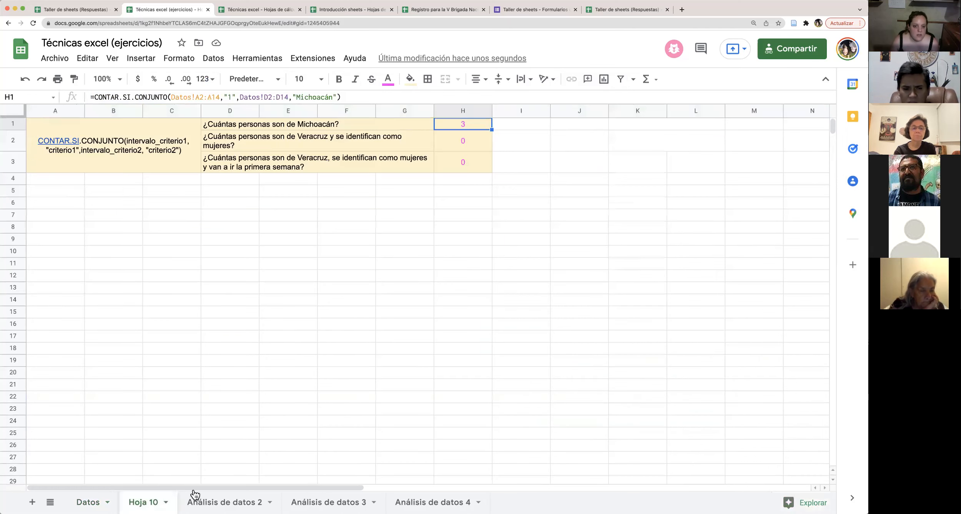
click(474, 140)
double_click(474, 142)
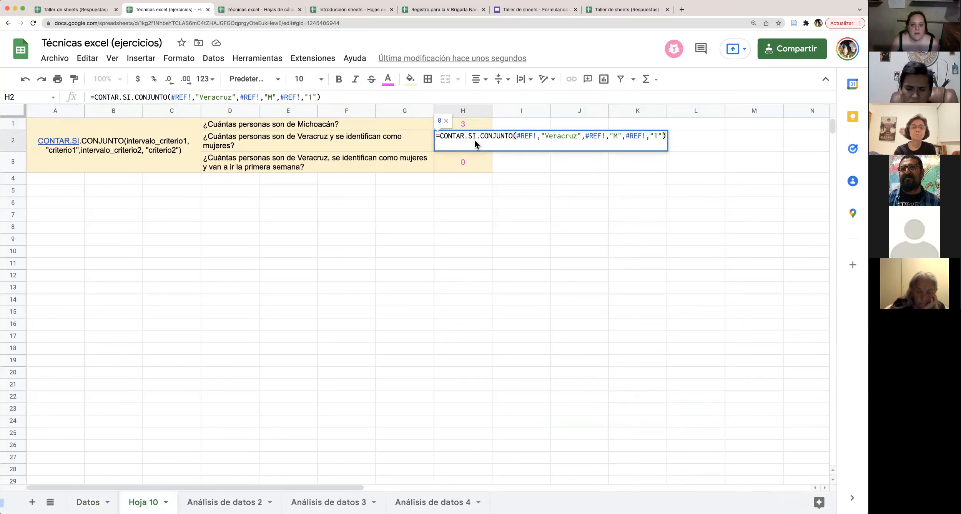
key(super+a)
key(BackSpace)
key(super+v)
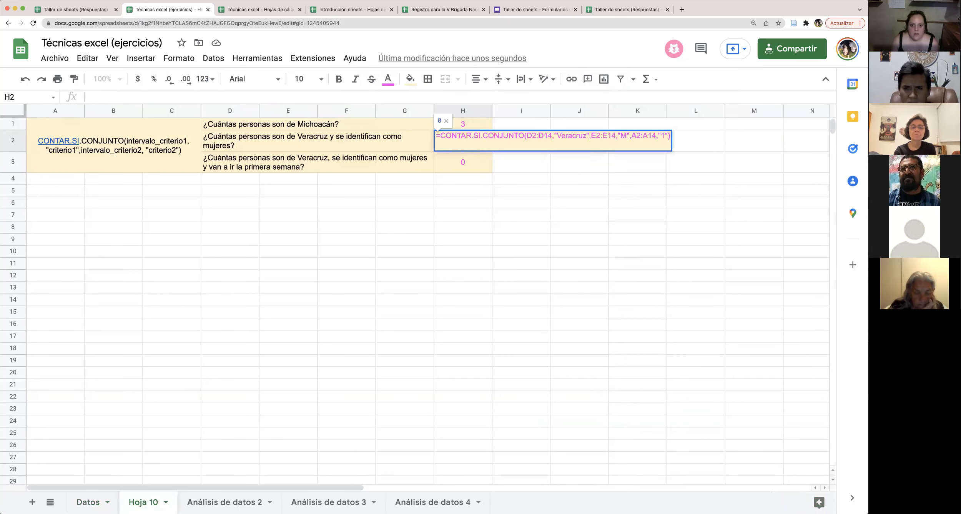
key(Return)
Prefix the first criteria range D2:D14 in the H2 formula with the sheet reference Datos!
click(477, 143)
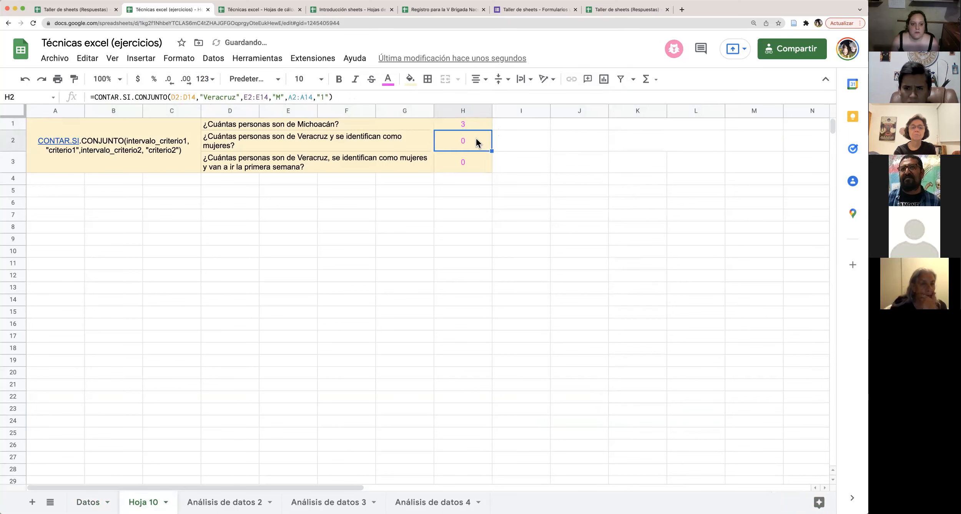
double_click(477, 143)
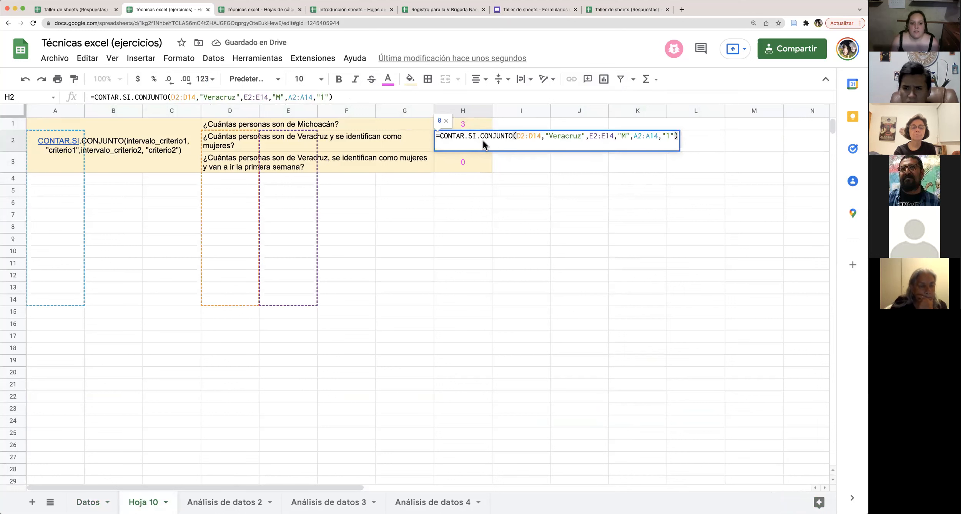
click(526, 136)
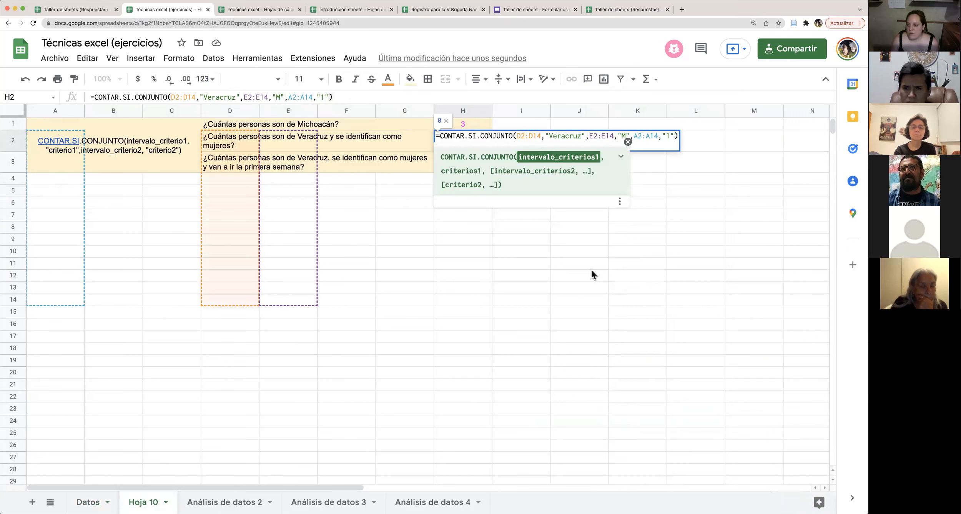
click(518, 136)
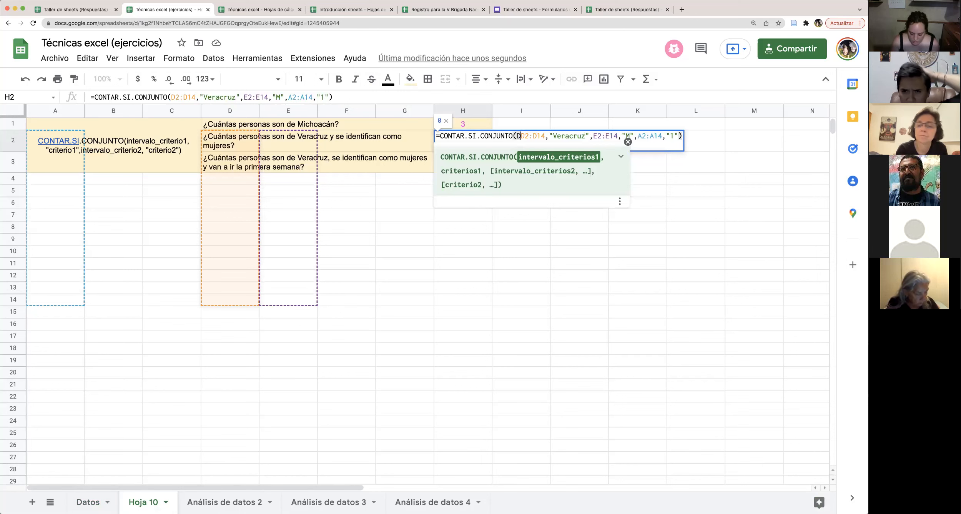
text(Datos)
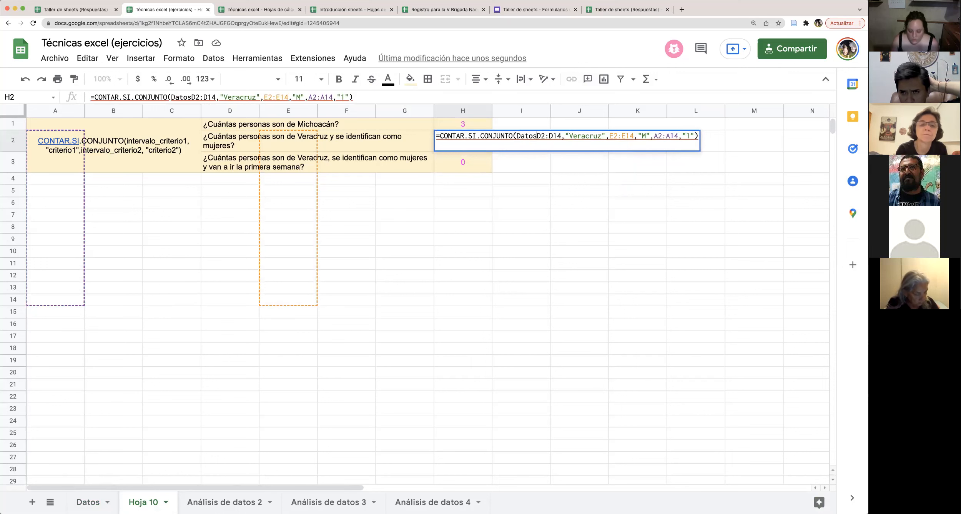
text(!)
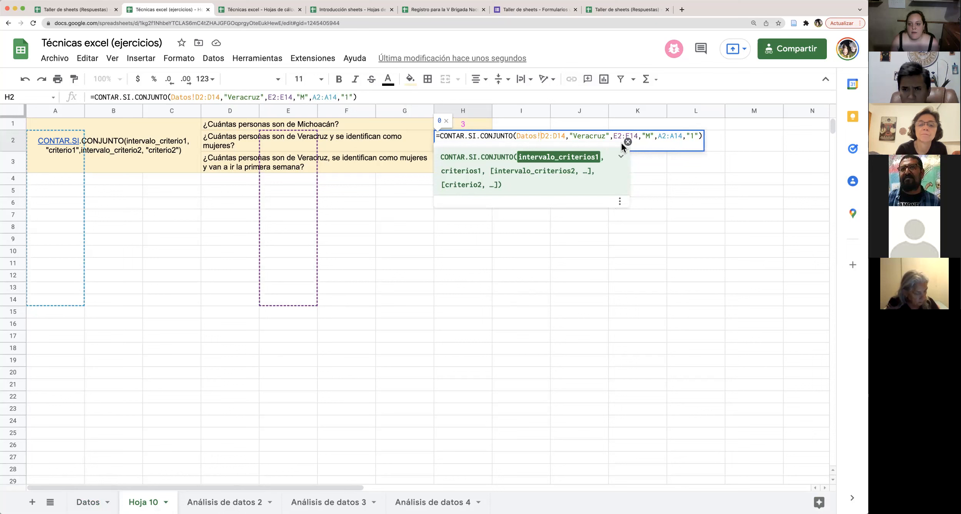
Add the Datos! reference to the ranges E2:E14 and A2:A14 in the H2 formula and enter it
click(613, 135)
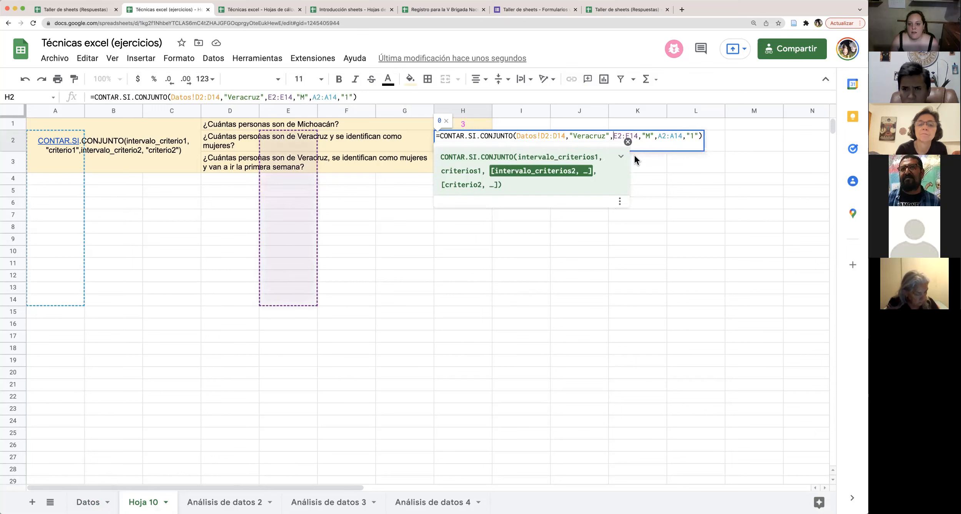
text(Datos!)
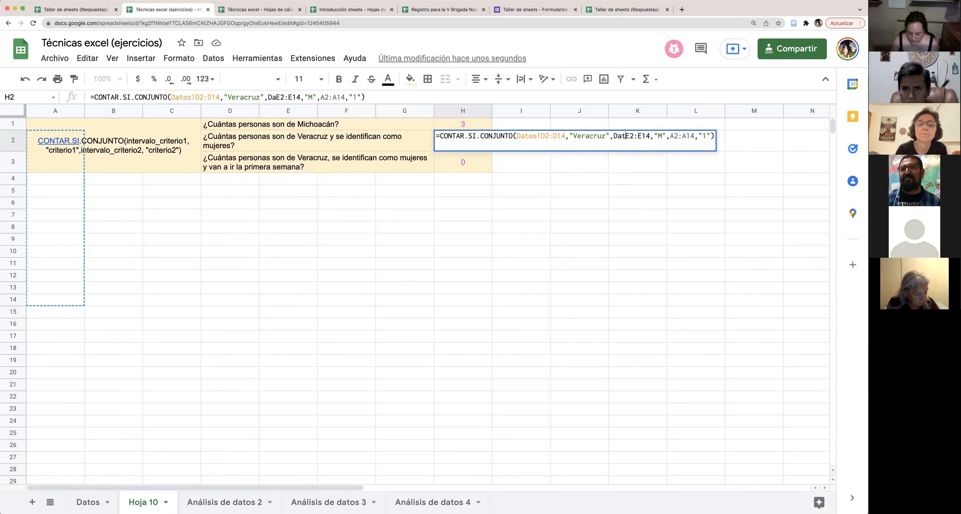
click(683, 136)
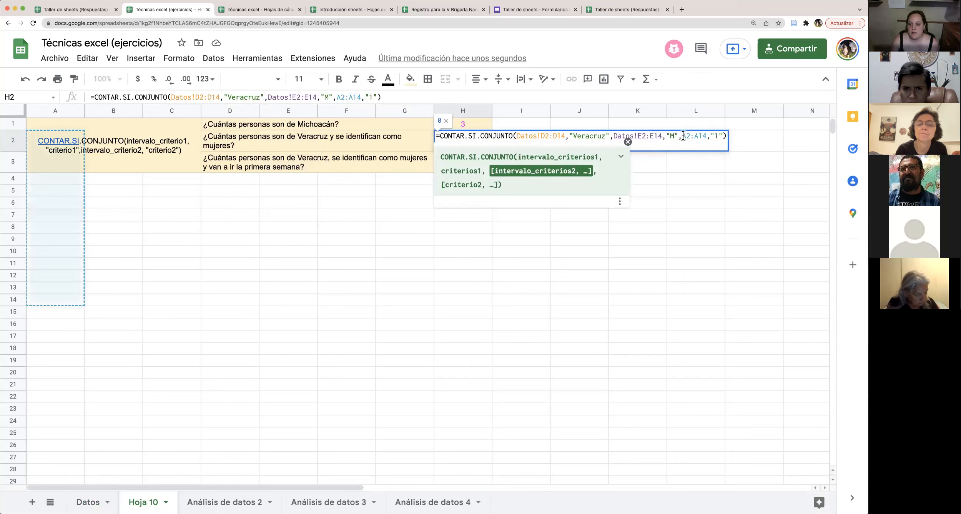
text(Datos!)
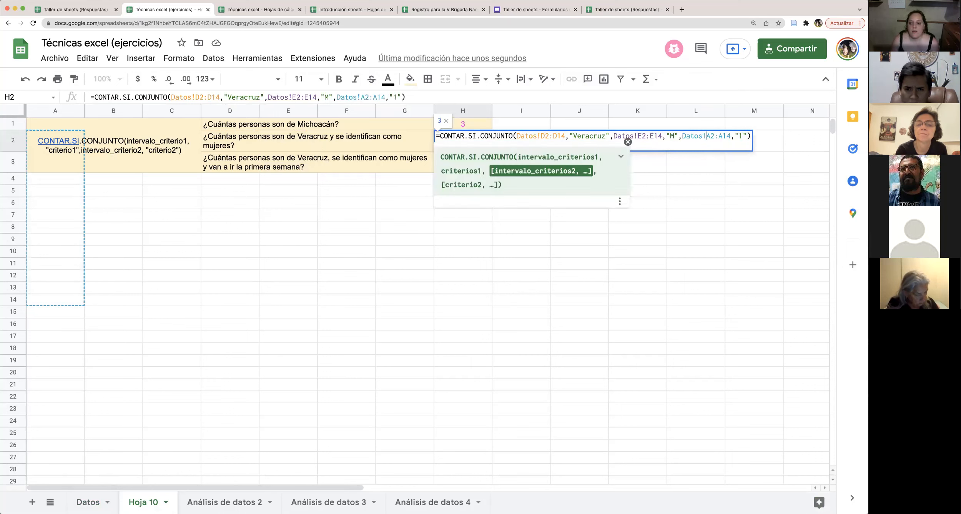
key(Return)
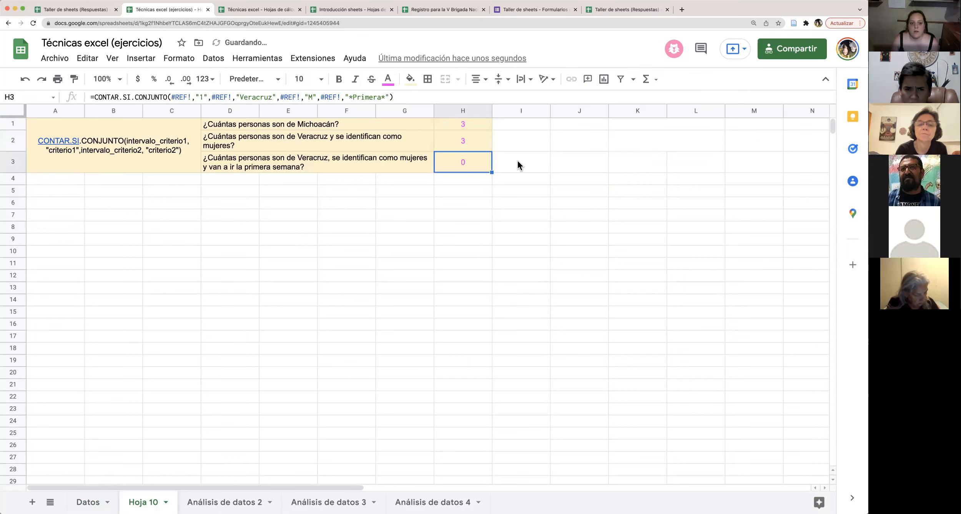
click(473, 140)
double_click(484, 140)
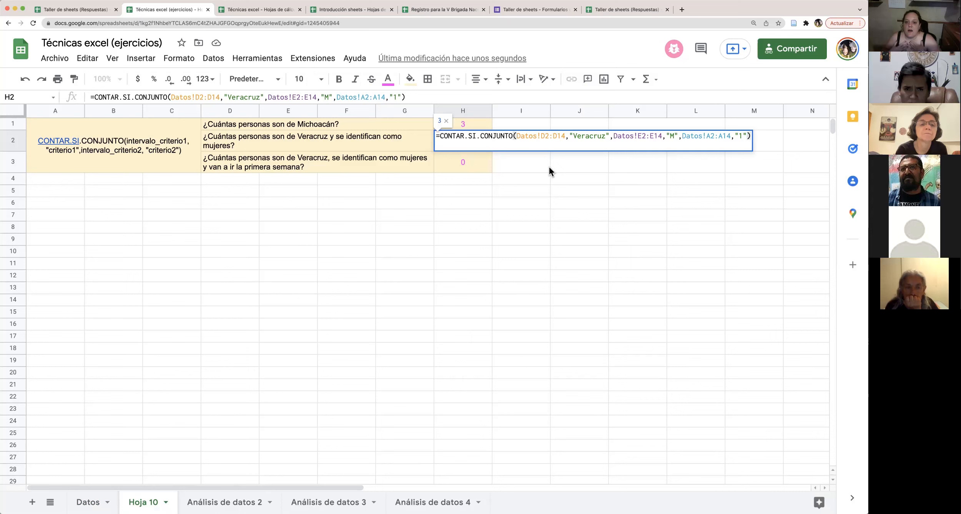
click(550, 178)
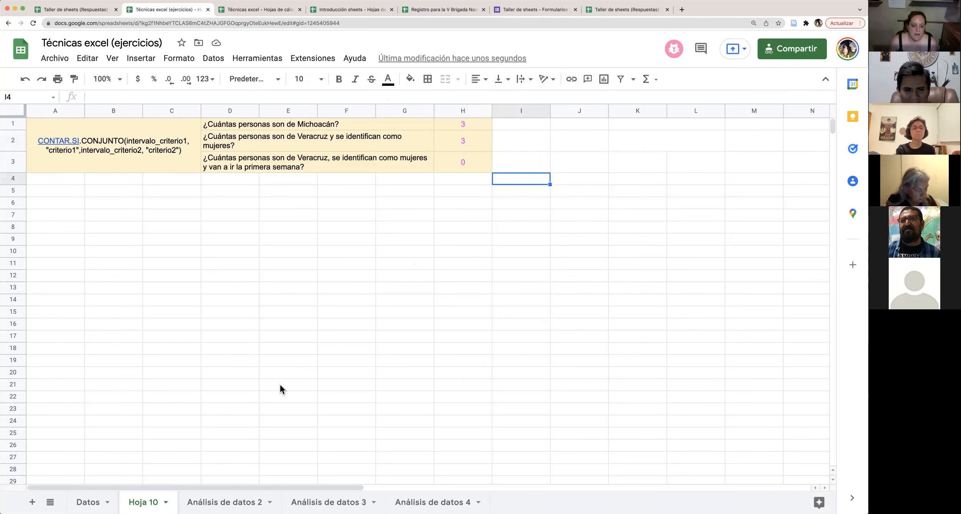
Start a new record in row 15 of the Datos sheet with Estatus 1 and the person's first name
click(89, 502)
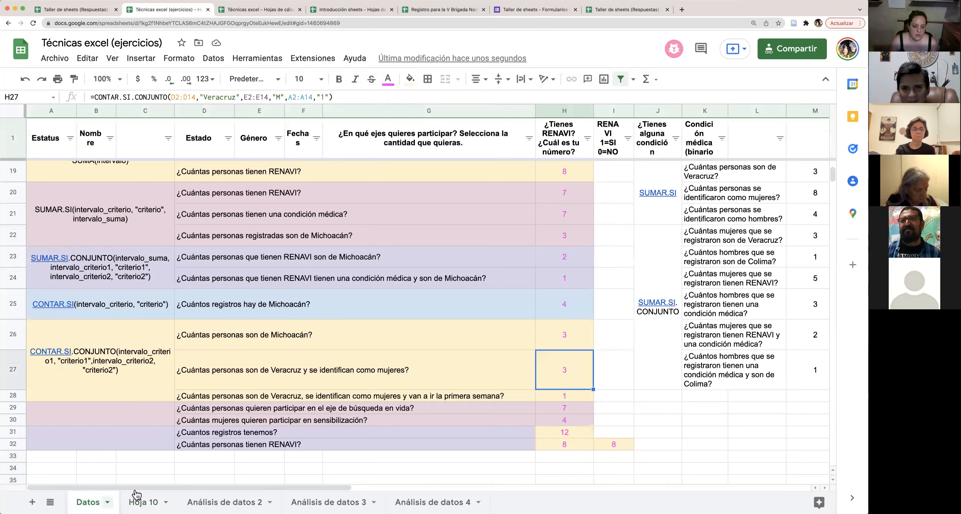
scroll(318, 343, up, 6)
click(298, 335)
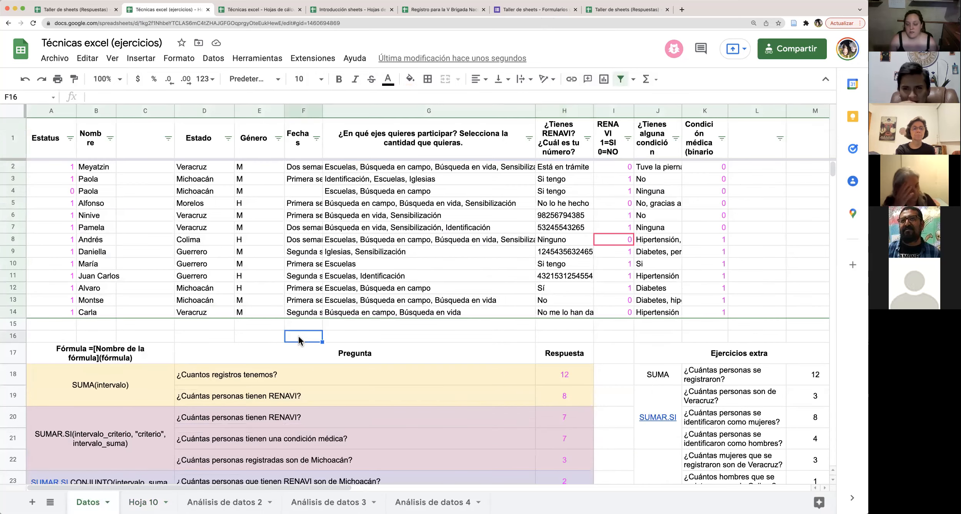
scroll(267, 342, down, 8)
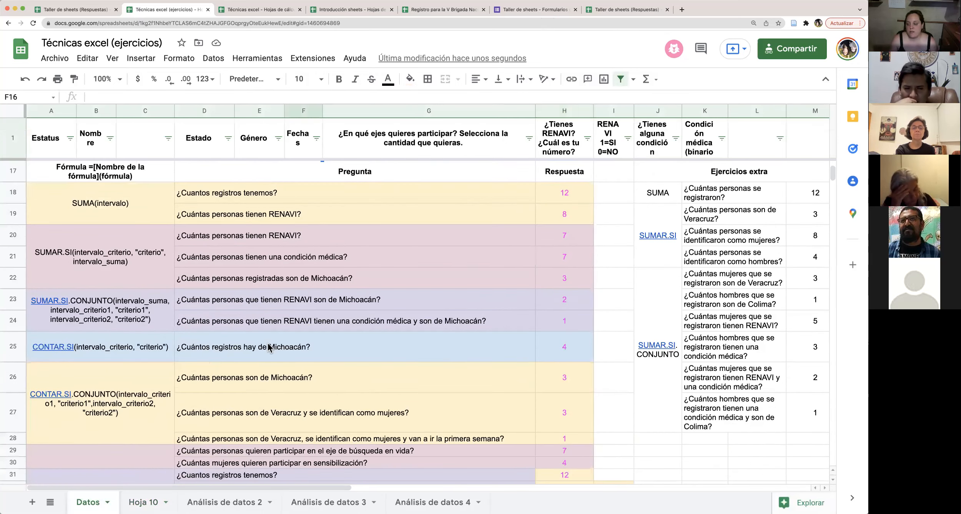
scroll(267, 343, up, 8)
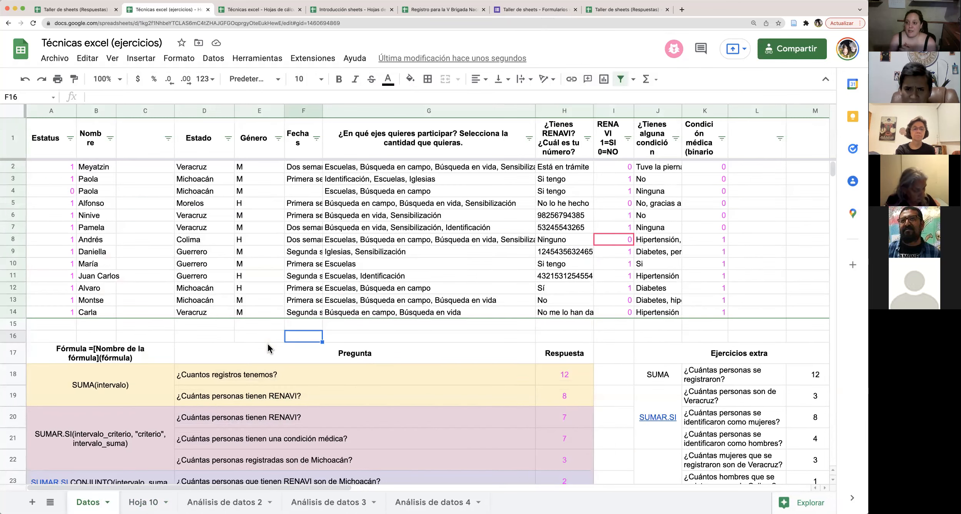
click(70, 326)
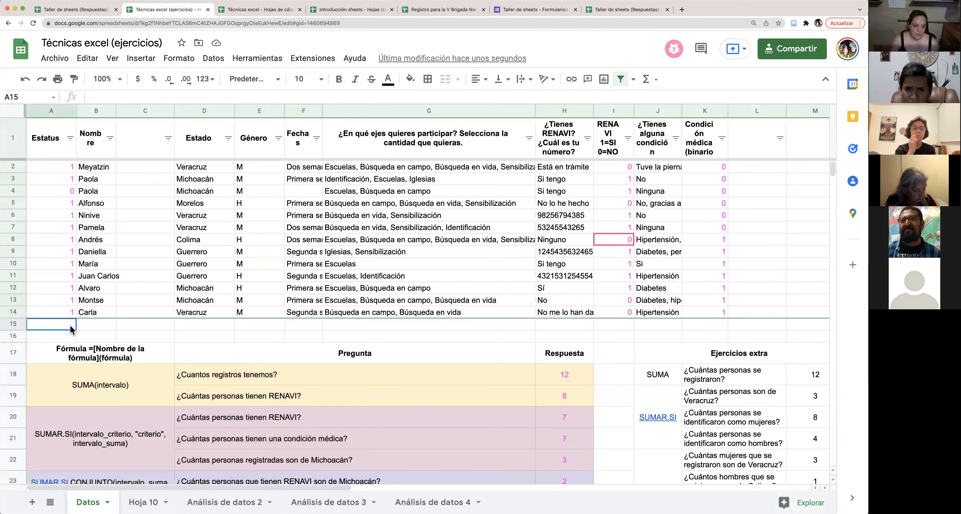
text(1)
key(Tab)
text(Emilia)
key(Tab)
key(Tab)
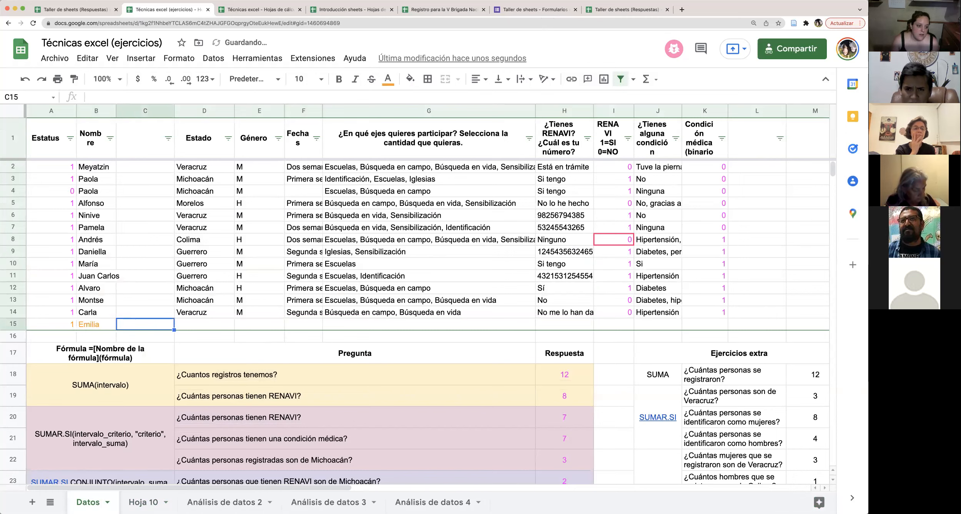
Fill in row 15 with the state Veracruz, gender M and the dates "Segunda semana"
text(Veracruz)
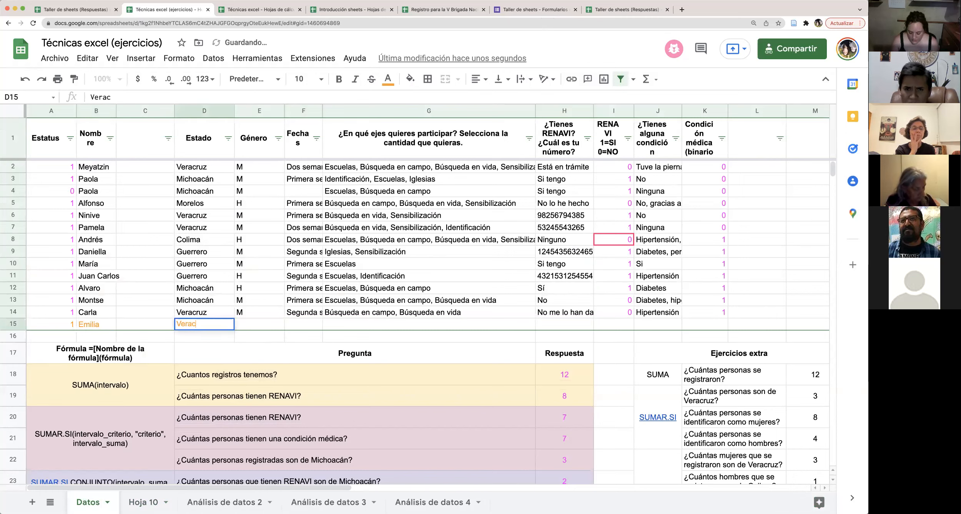
key(Tab)
text(M)
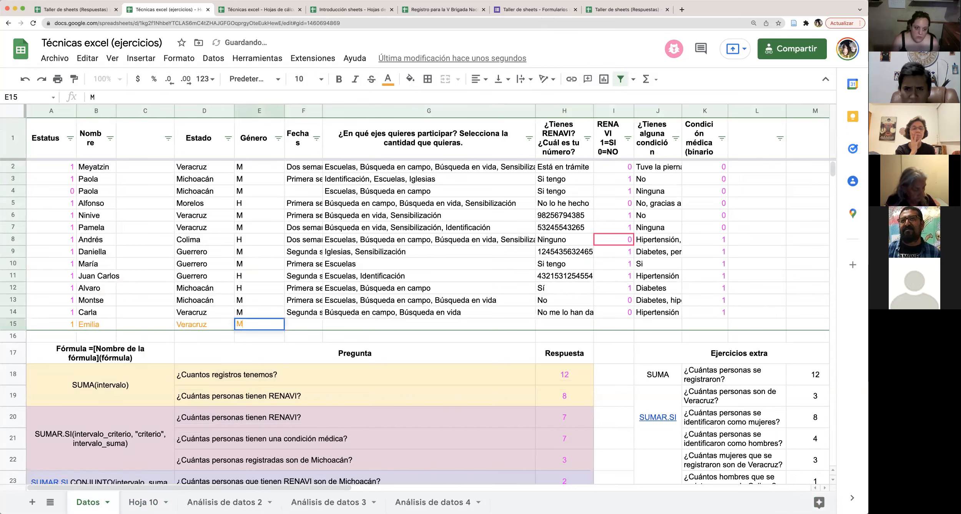
key(Tab)
text(Segudnda semana)
key(Tab)
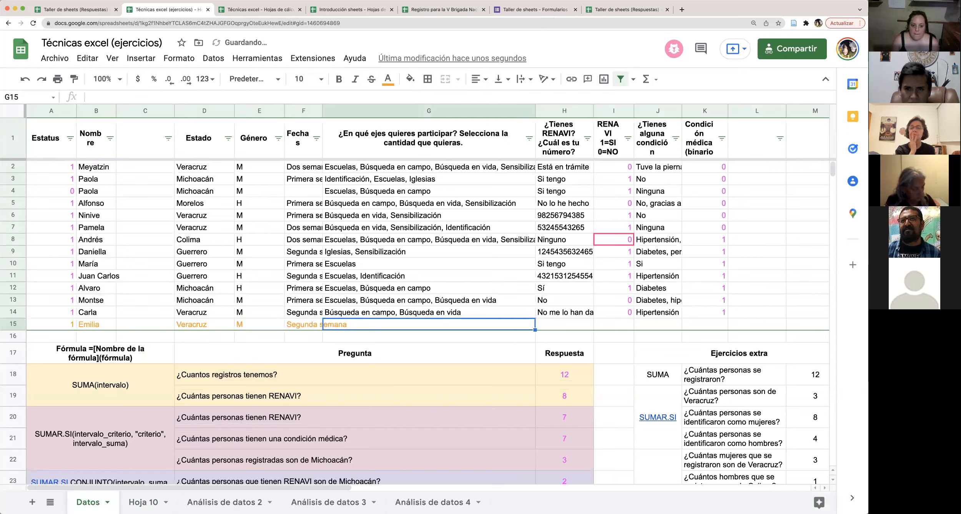
Copy the participation axes "Escuelas, Búsqueda en campo, Búsqueda en vida" from G13 into G15
click(383, 301)
double_click(383, 301)
key(super+c)
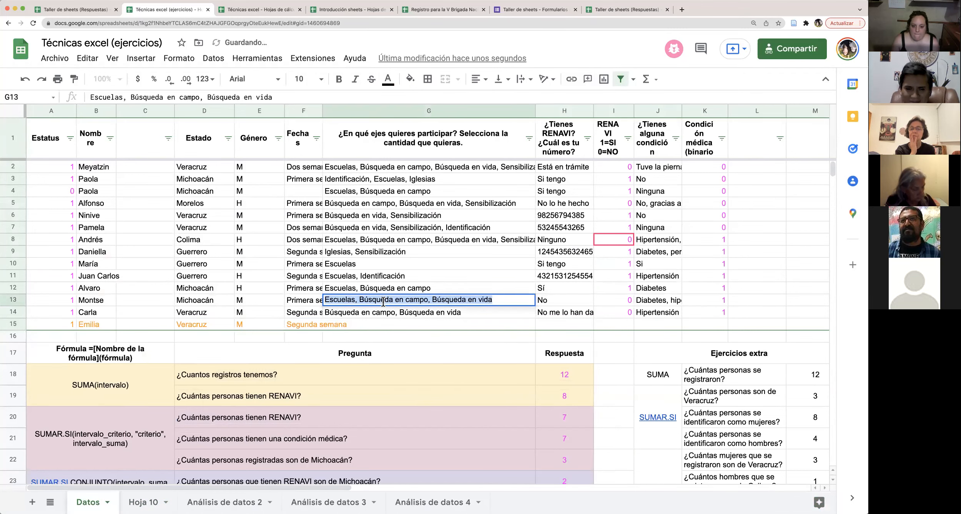
double_click(413, 326)
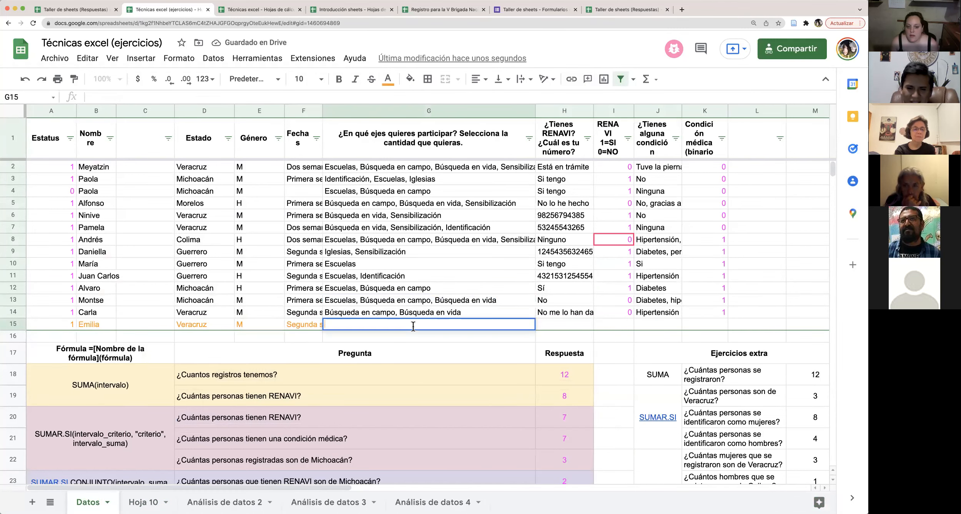
key(super+v)
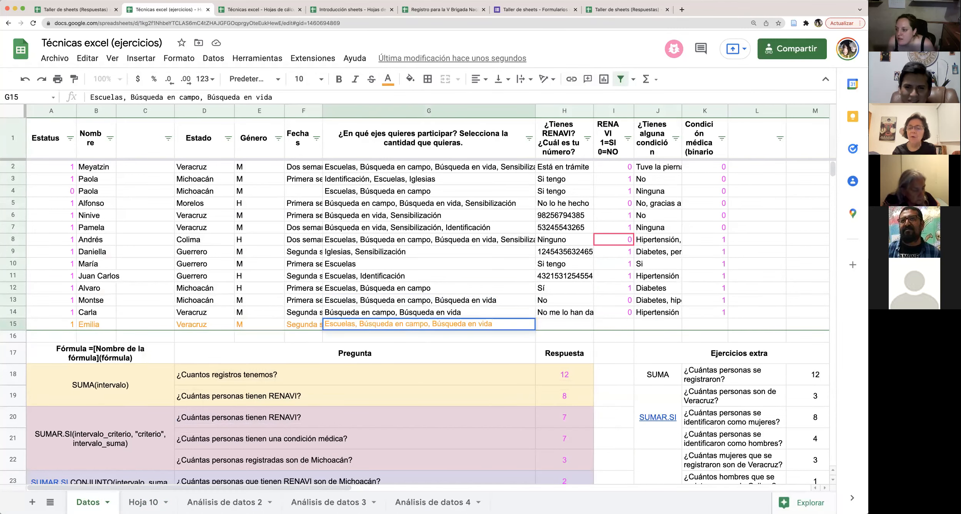
Complete row 15 with RENAVI answer No and code 0, then medical condition Si and code 1
click(564, 324)
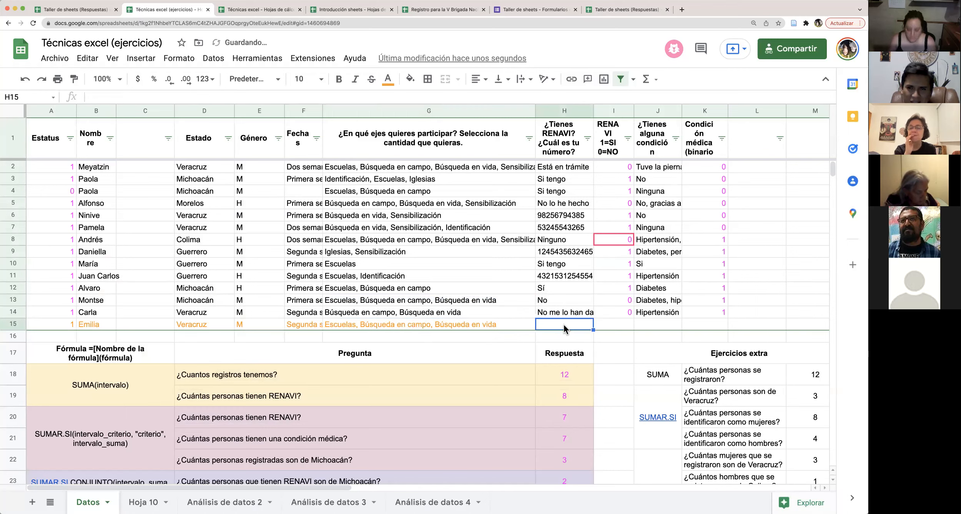
text(No)
key(Tab)
text(0)
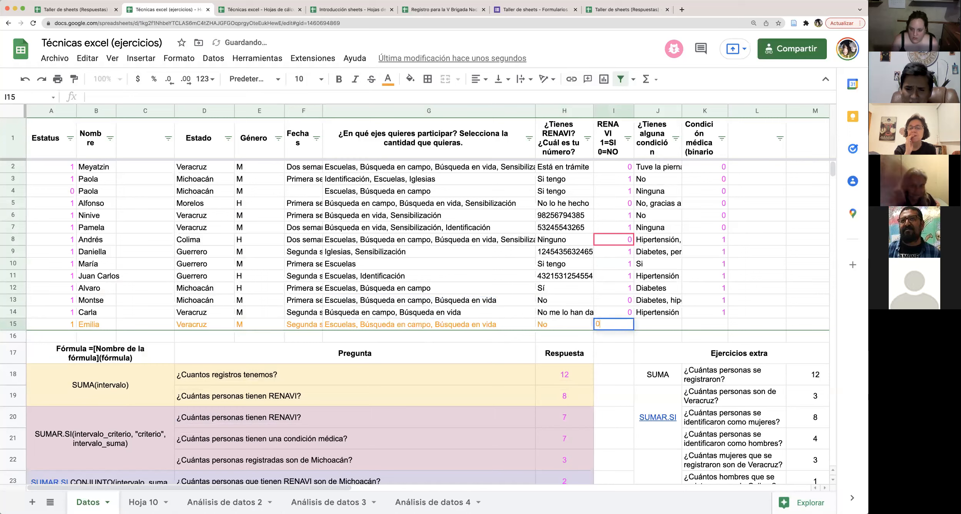
key(Tab)
text(Si)
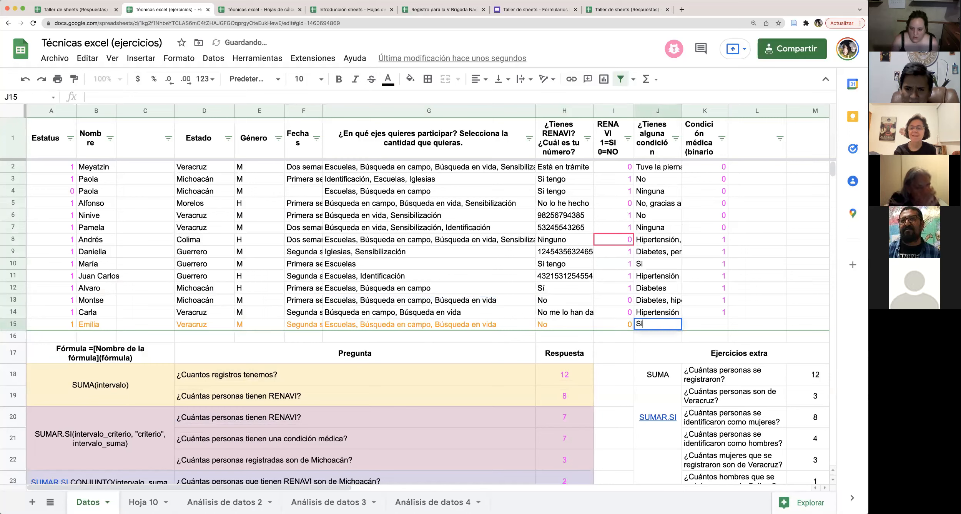
key(Tab)
text(1)
key(Return)
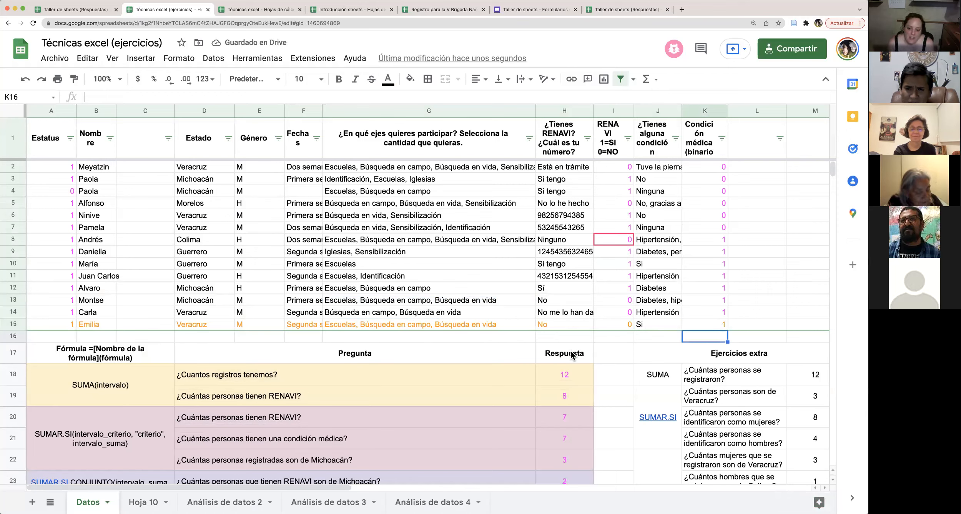
Examine the new record and the block of questions, formulas and answers beneath the Datos records
click(519, 347)
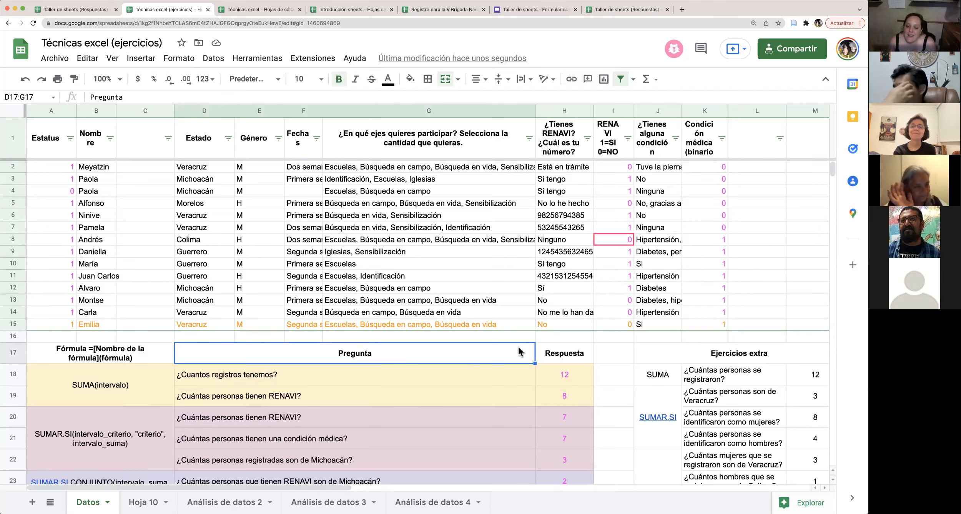
click(467, 287)
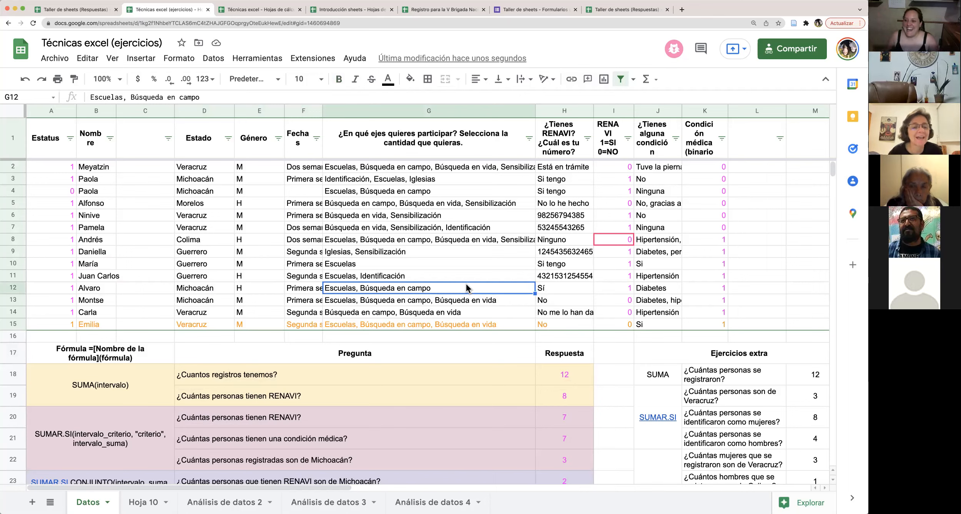
click(503, 324)
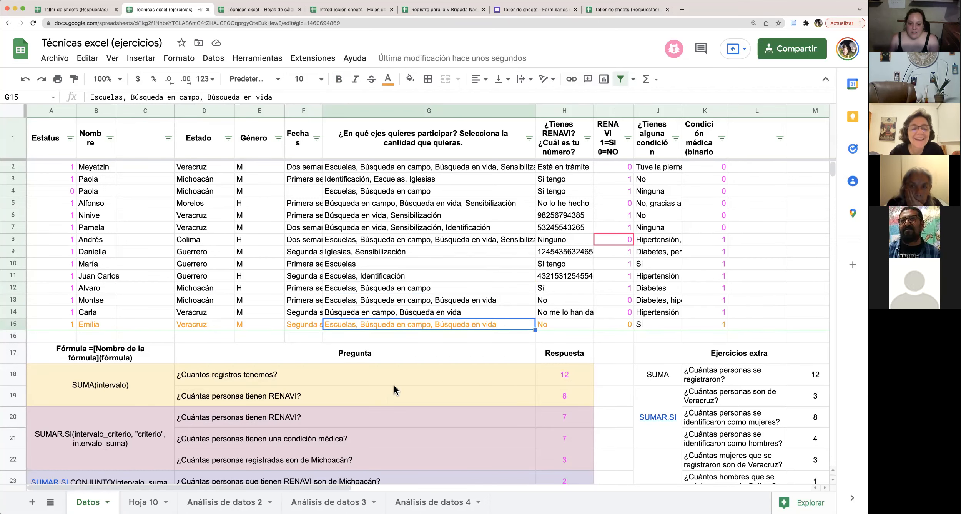
scroll(394, 386, down, 3)
drag(48, 216, 720, 379)
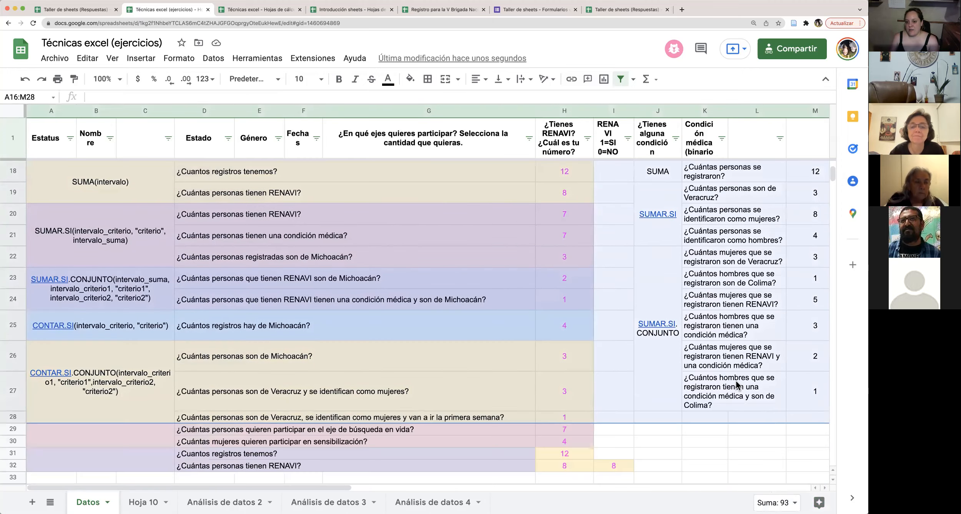
scroll(736, 400, down, 3)
click(734, 430)
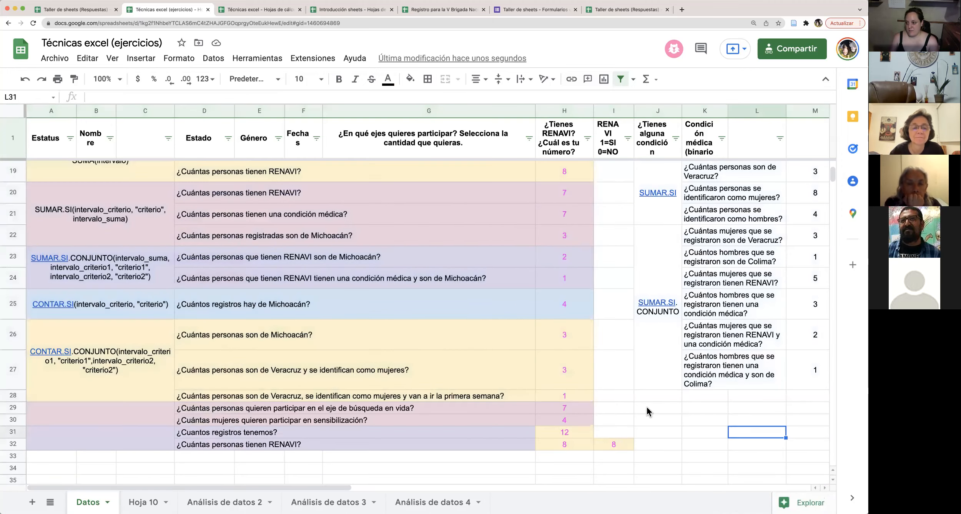
scroll(647, 406, up, 5)
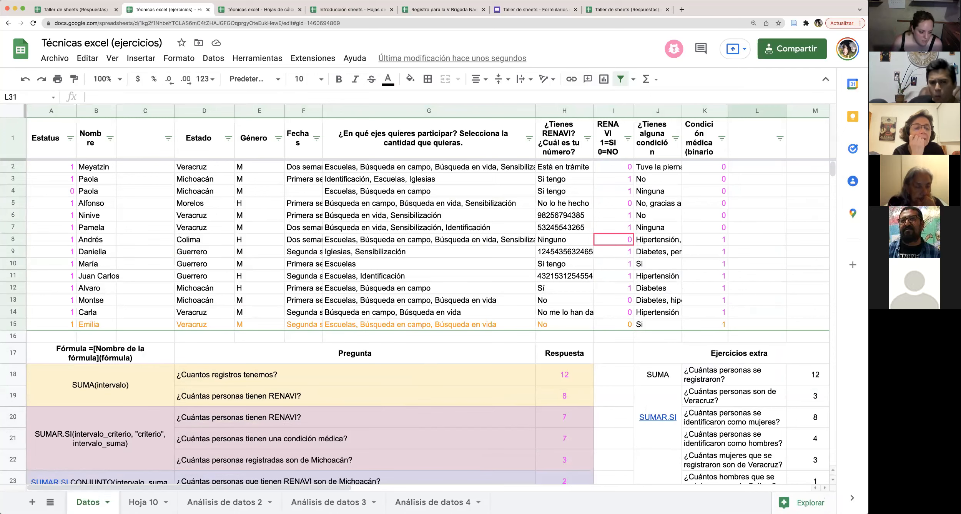
click(107, 502)
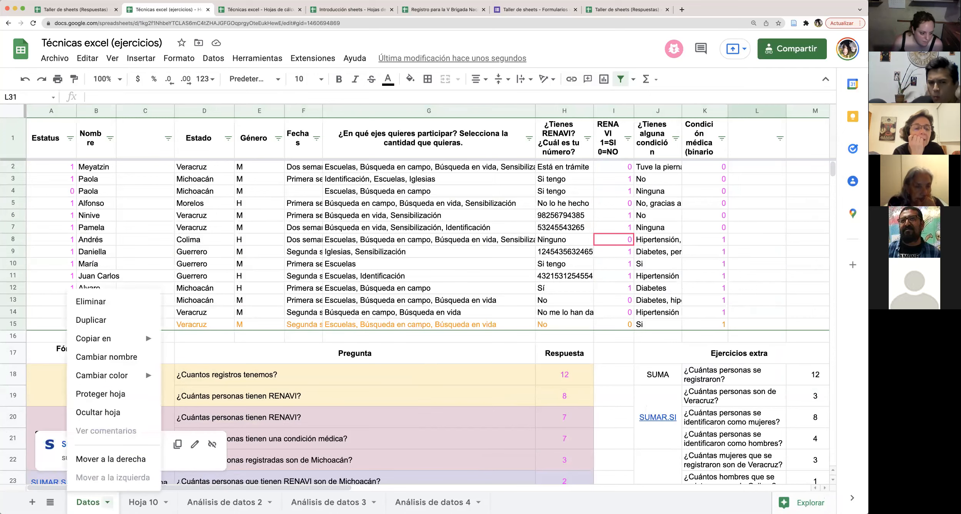
click(280, 328)
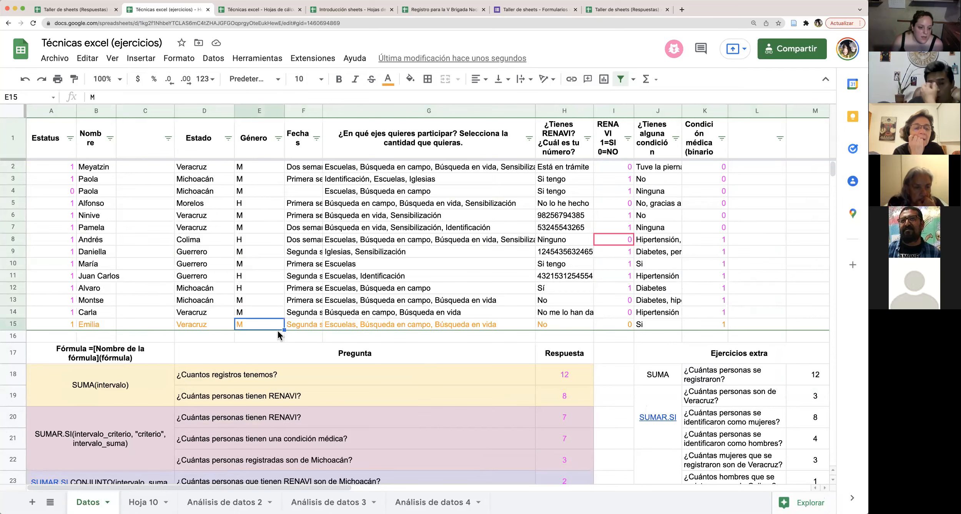
Check the Estatus range A2:A15 and inspect which ranges the SUMA formulas in H18 and H19 cover
click(204, 182)
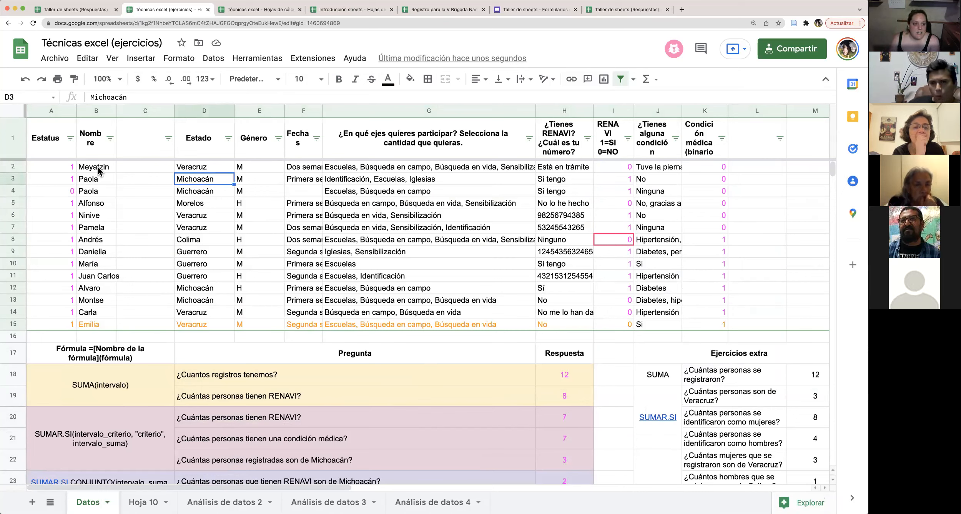
drag(69, 168, 71, 330)
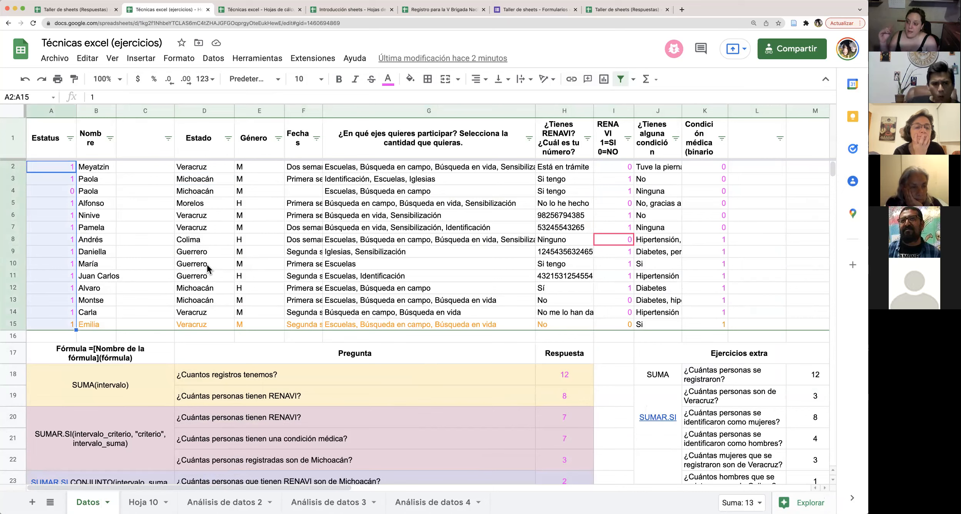
click(296, 264)
scroll(295, 265, down, 10)
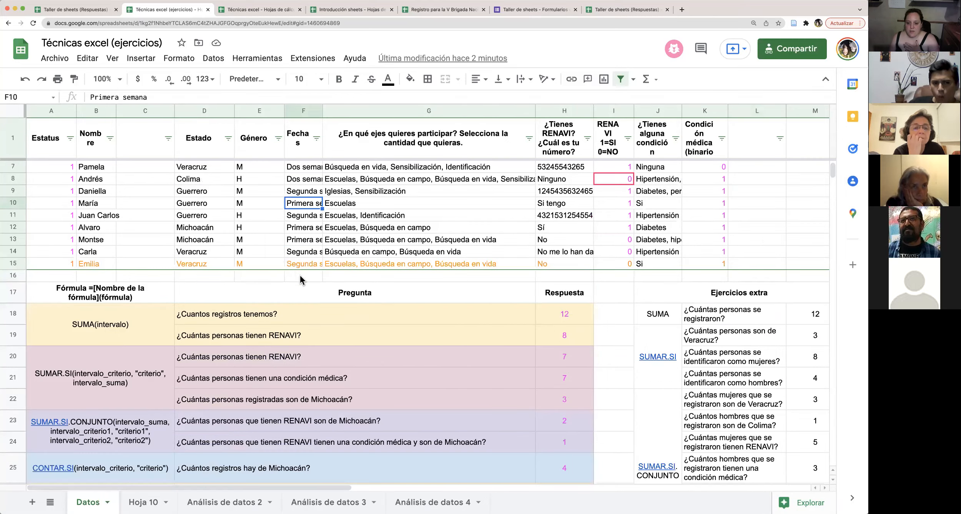
scroll(301, 277, up, 10)
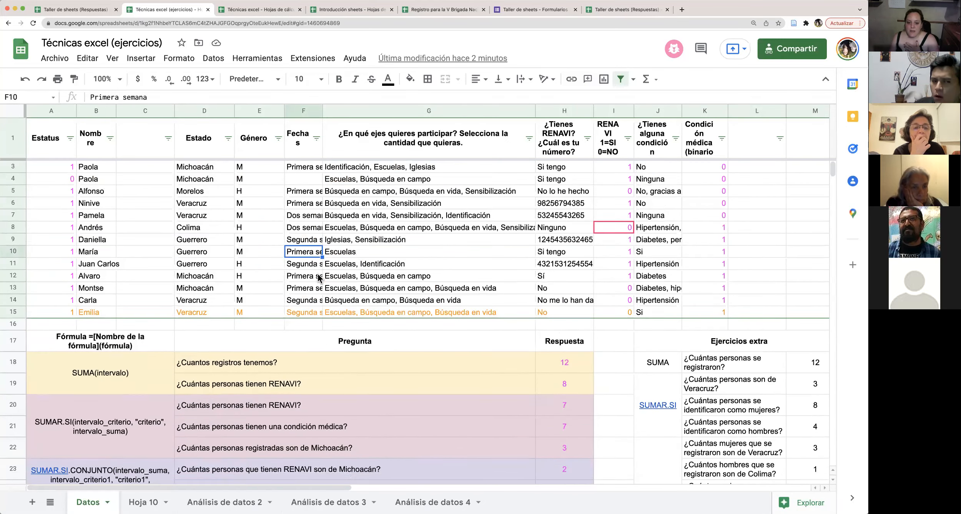
click(585, 375)
double_click(584, 375)
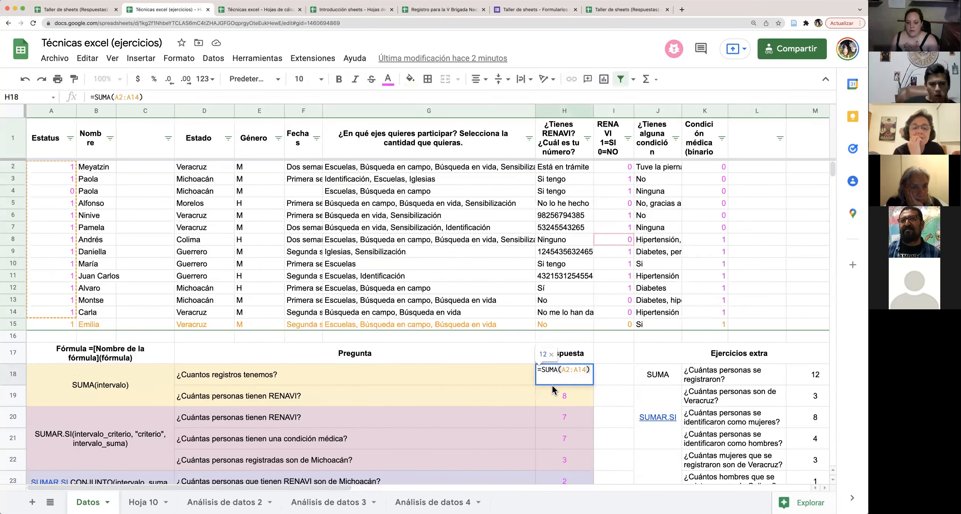
click(562, 395)
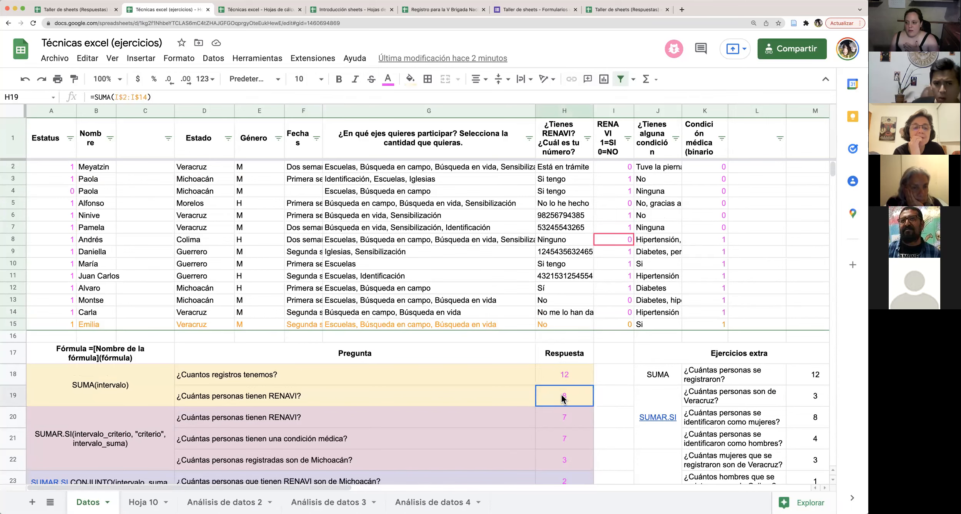
double_click(561, 395)
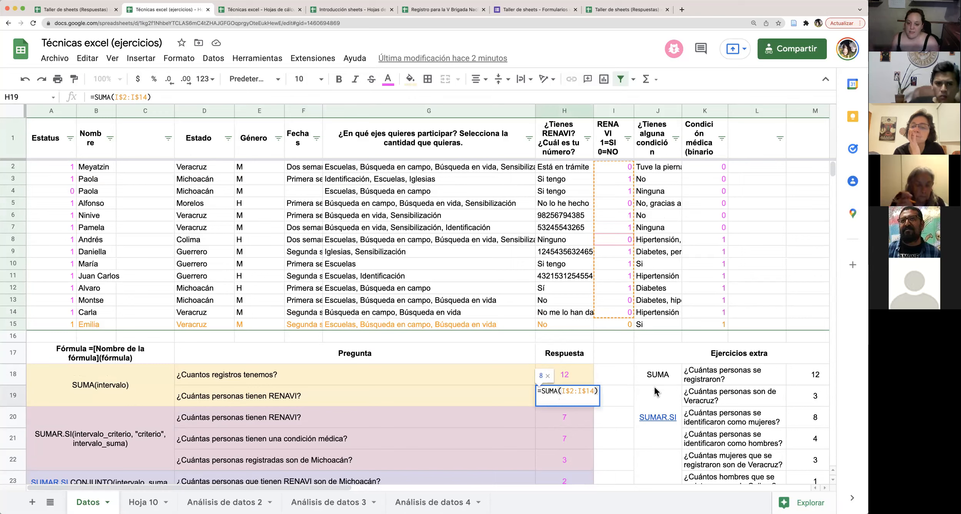
click(625, 397)
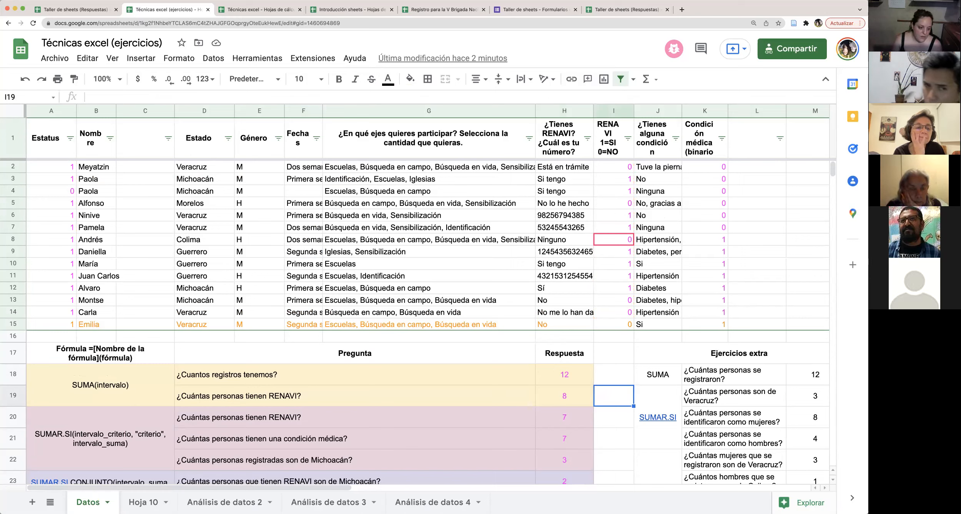
Duplicate the Datos sheet
click(107, 502)
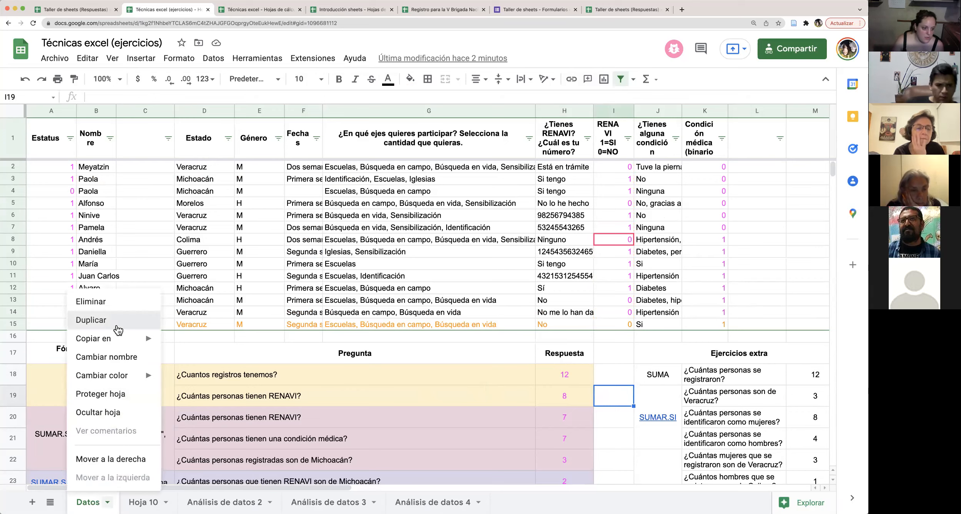
click(116, 326)
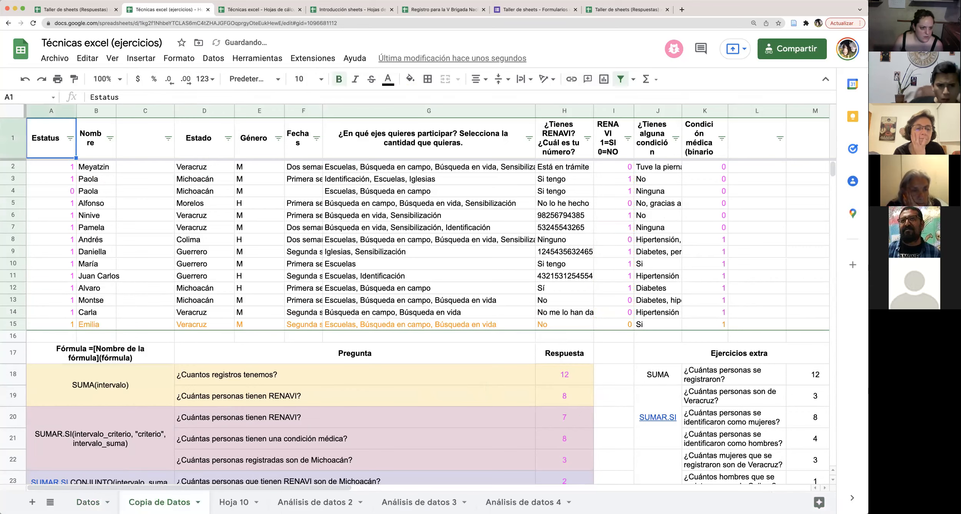
click(12, 360)
scroll(12, 360, down, 2)
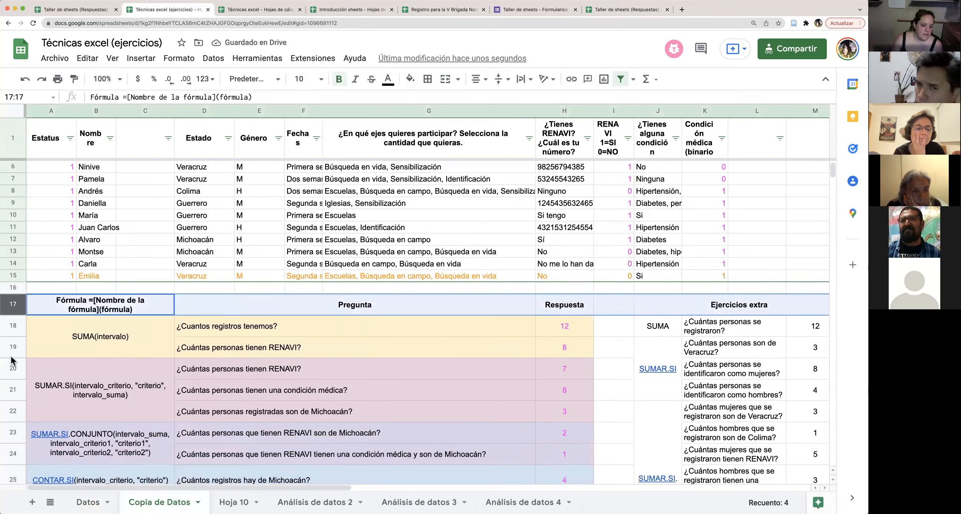
scroll(12, 360, down, 4)
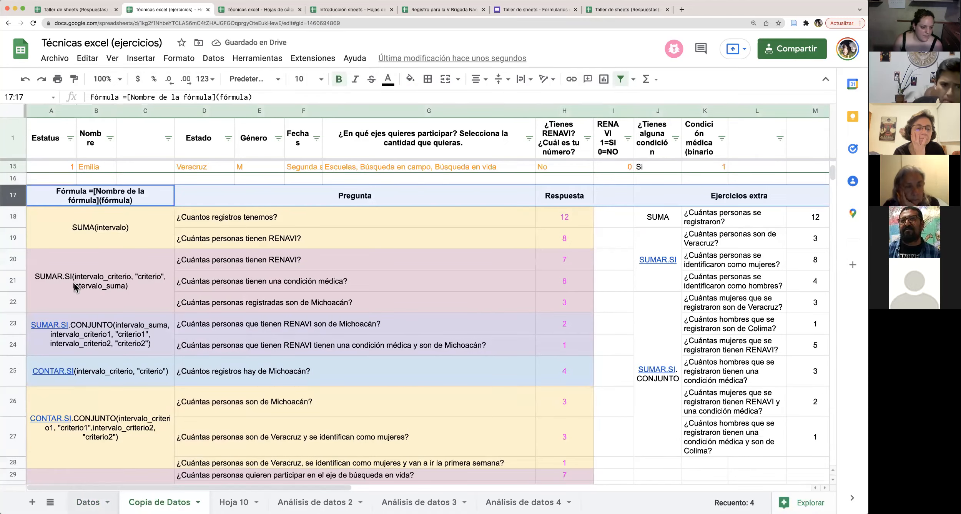
Delete the contents of rows 17 to 32 in the original Datos sheet
click(87, 502)
click(11, 350)
scroll(36, 367, down, 5)
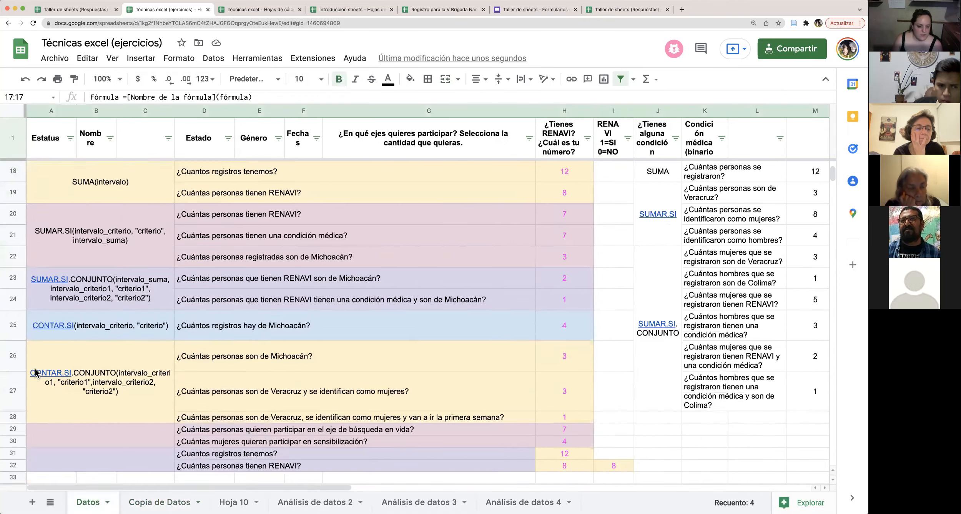
scroll(22, 349, down, 3)
shift+click(15, 285)
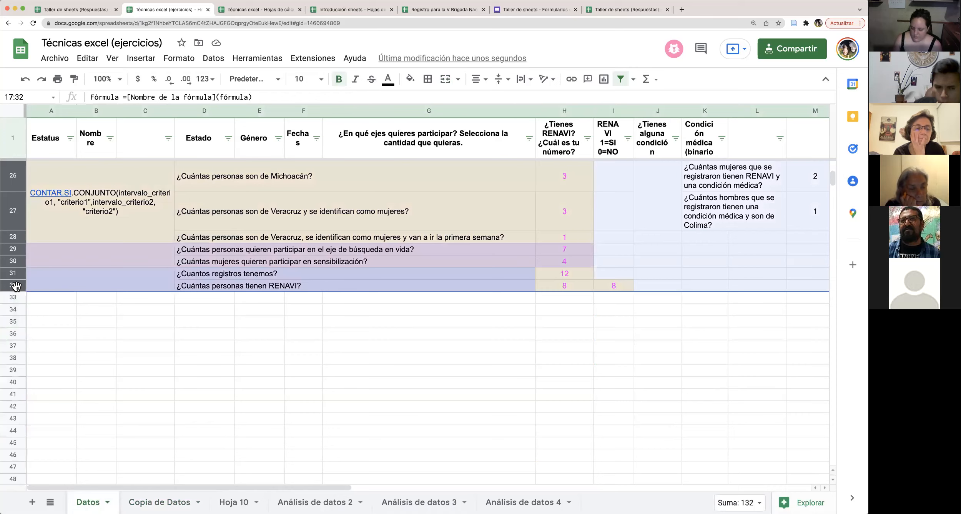
key(Delete)
Reset the fill color of the emptied rows 17 to 32 in Datos
click(410, 79)
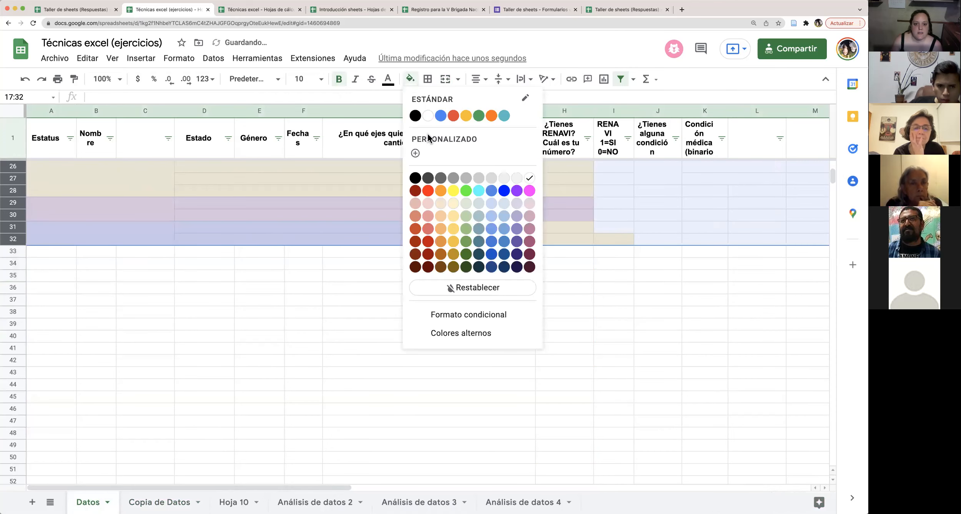
click(452, 287)
click(358, 286)
scroll(361, 307, up, 8)
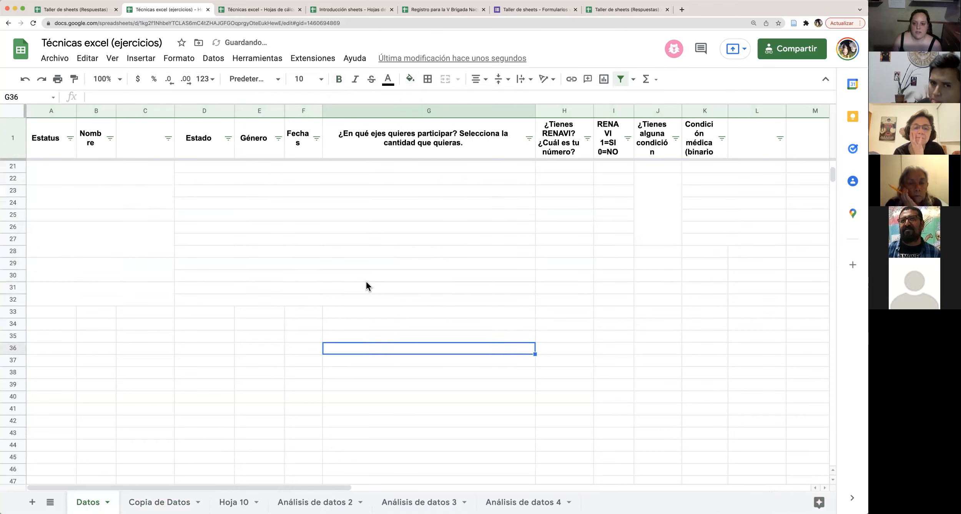
click(352, 385)
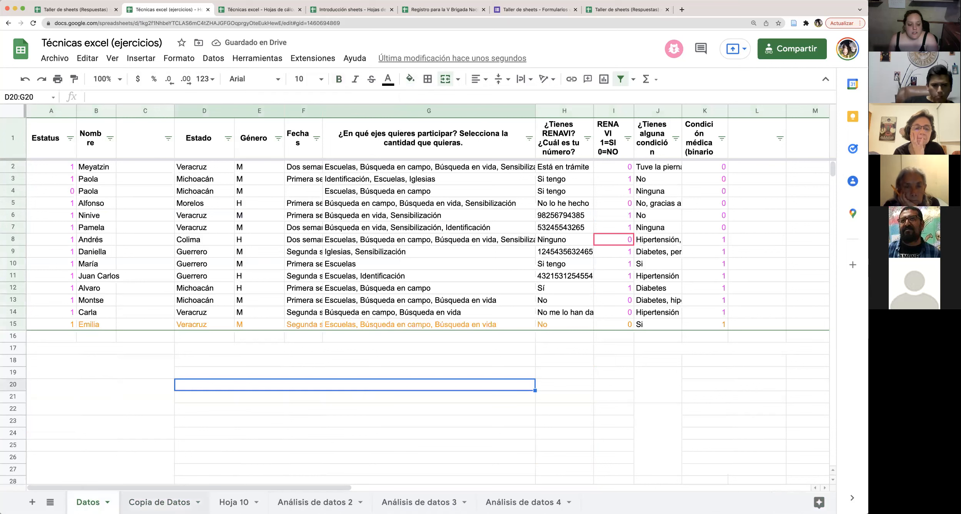
Move the Hoja 10 sheet directly after Datos and rename it Análisis de datos 1
click(234, 502)
drag(234, 502, 143, 502)
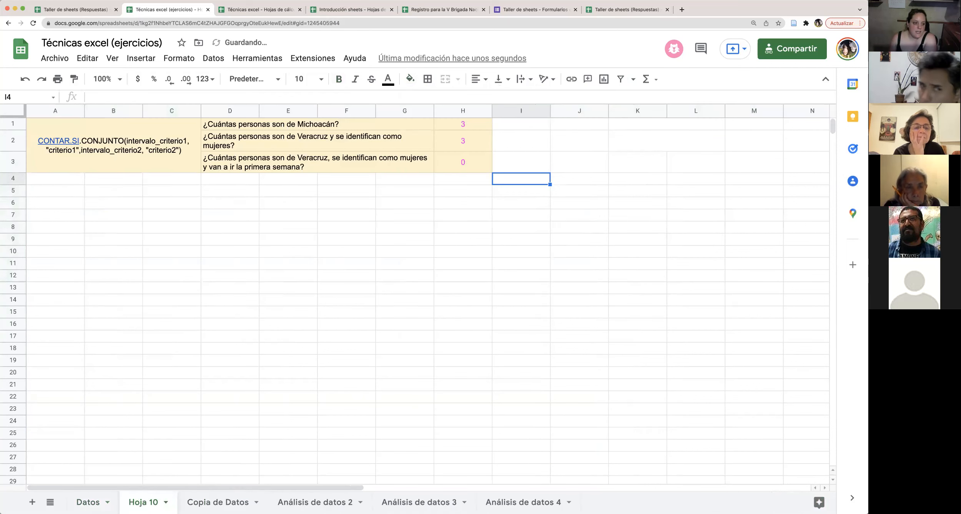
double_click(146, 502)
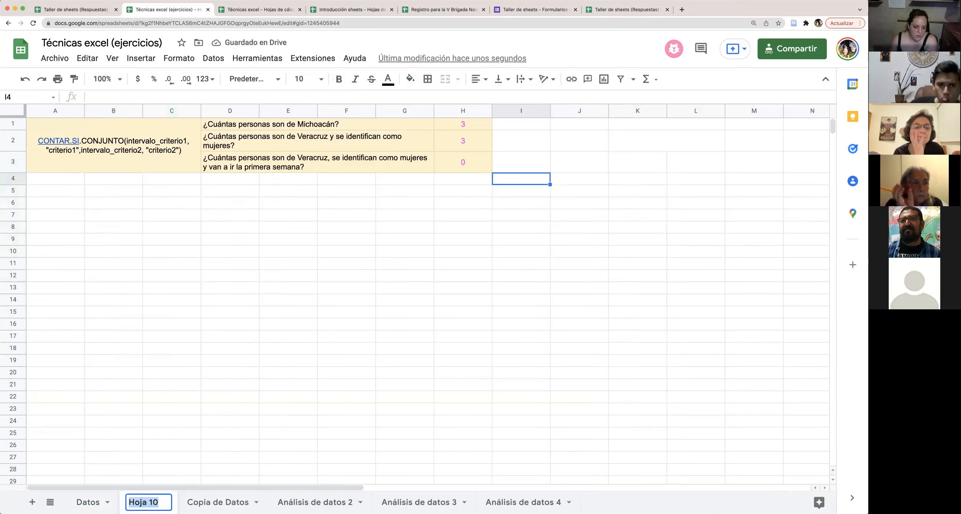
text(Anál)
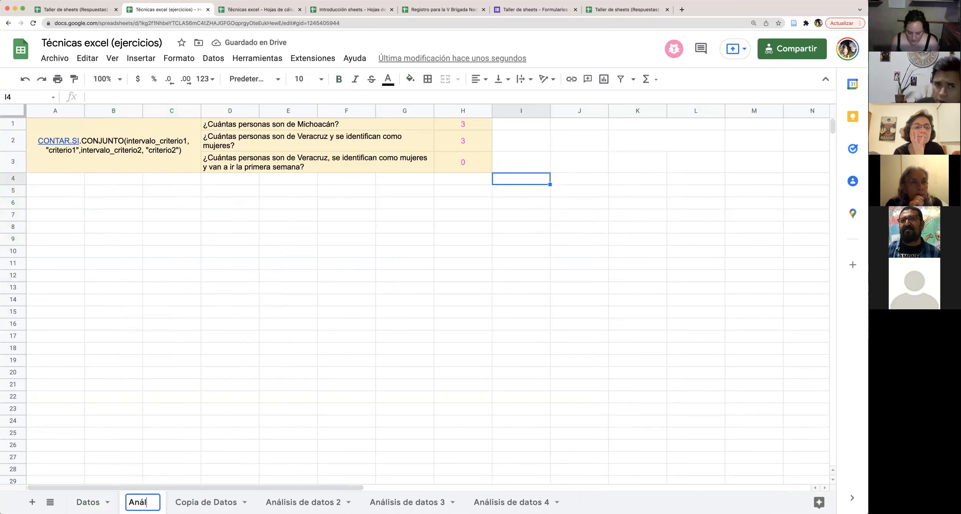
text(isis de da)
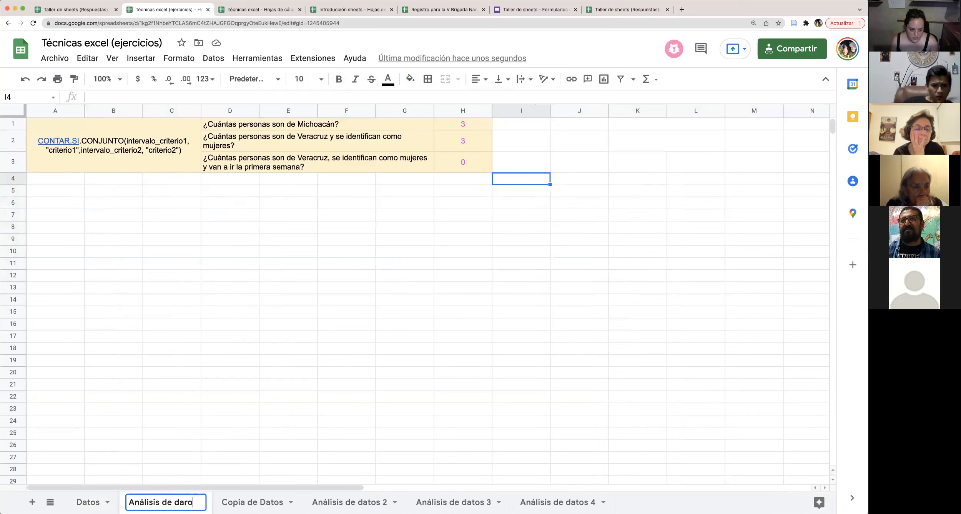
text(tos)
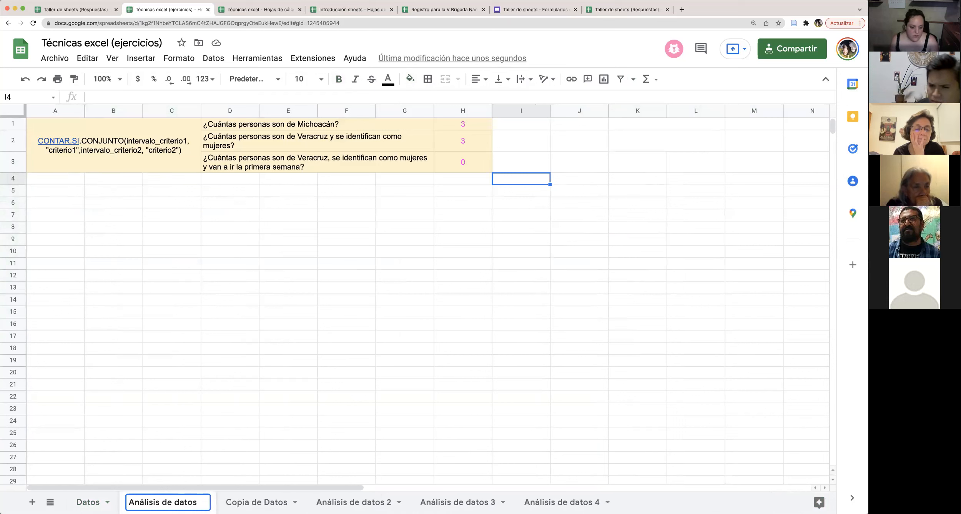
text( 1)
key(Return)
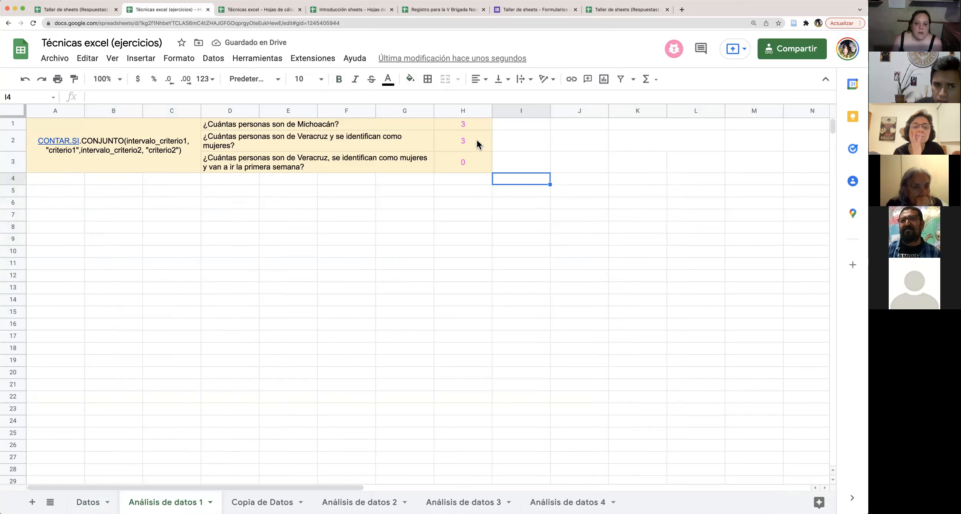
Review the H1 formula and change the Veracruz criteria range in the H2 formula to the whole column Datos!D:D
double_click(479, 123)
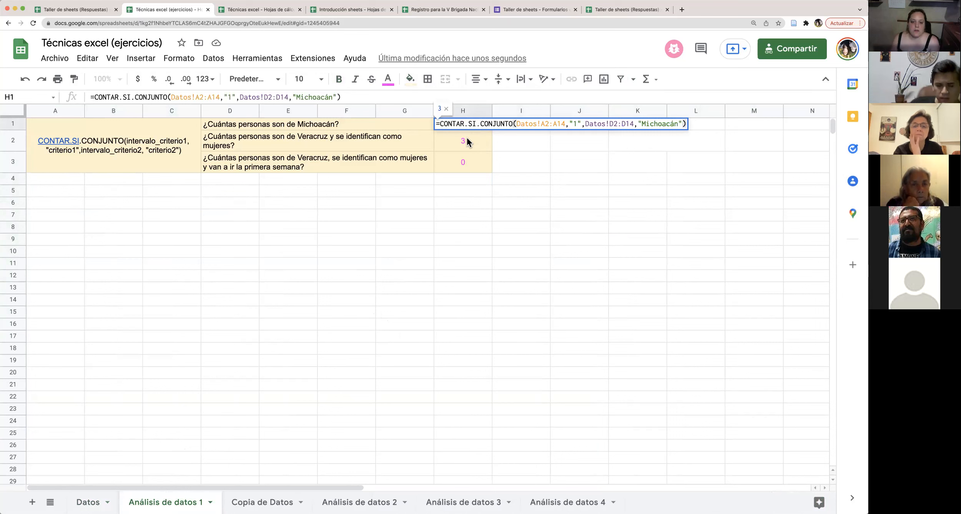
double_click(477, 141)
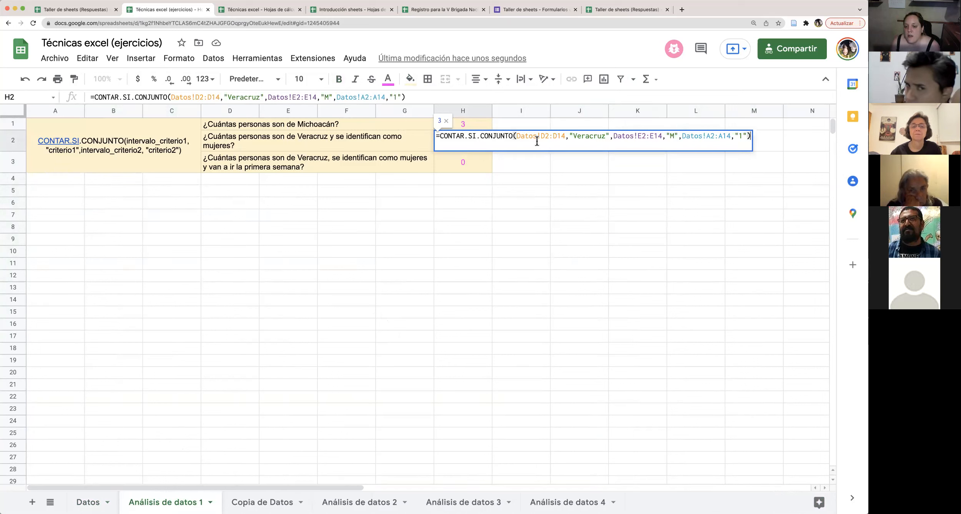
click(562, 138)
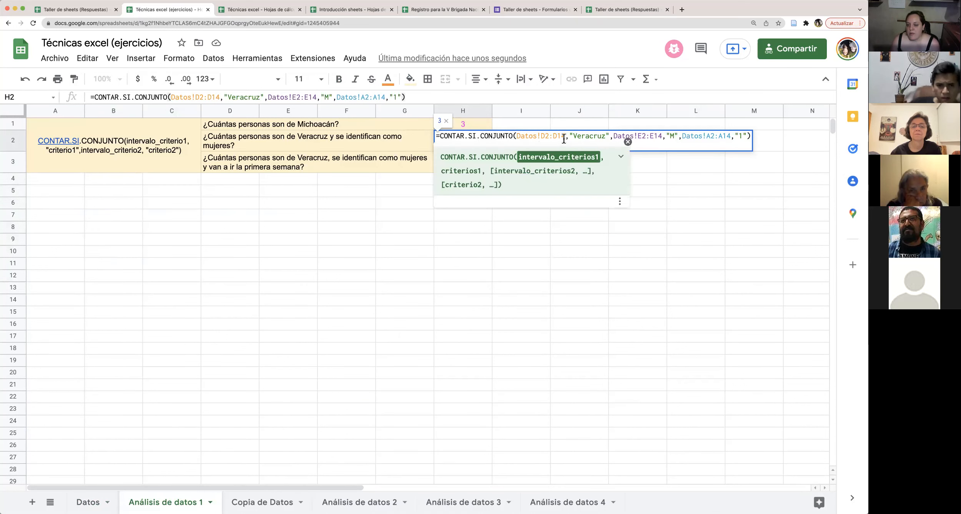
drag(542, 137, 562, 137)
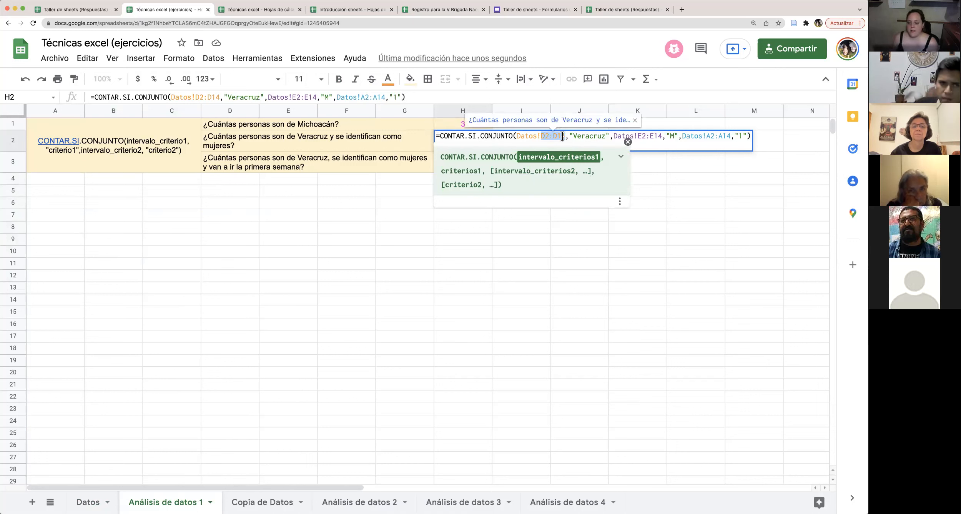
click(569, 141)
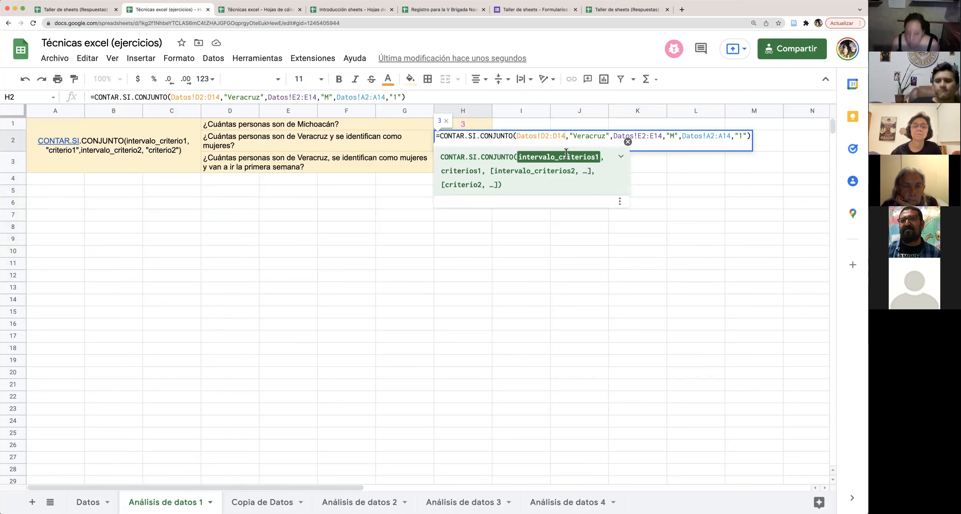
key(BackSpace)
key(BackSpace)
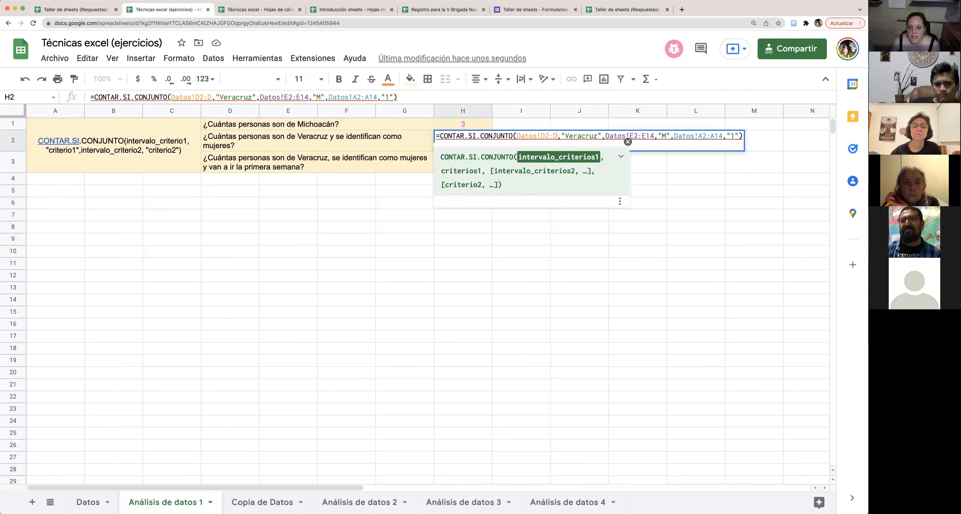
key(BackSpace)
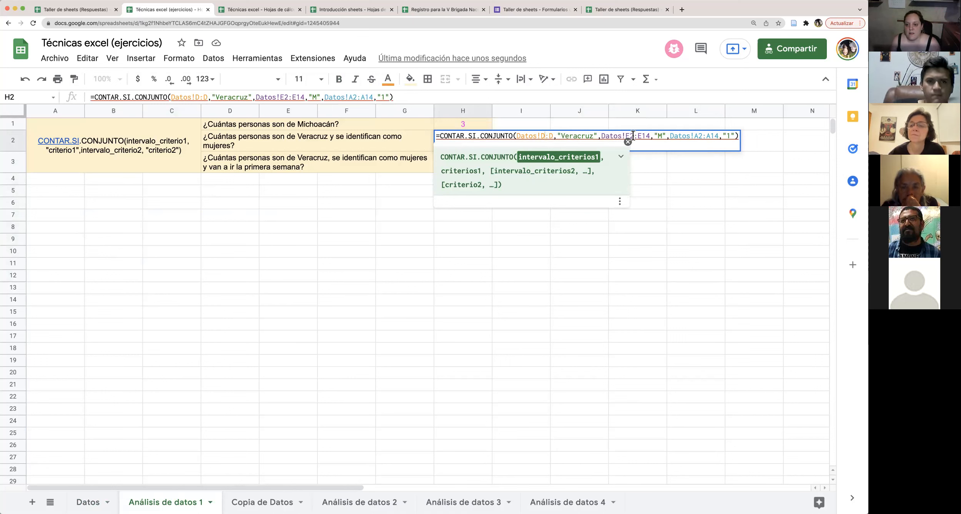
Change the gender and Estatus ranges in the H2 formula to the whole columns Datos!E:E and Datos!A:A
click(636, 134)
key(BackSpace)
click(646, 135)
key(BackSpace)
key(BackSpace)
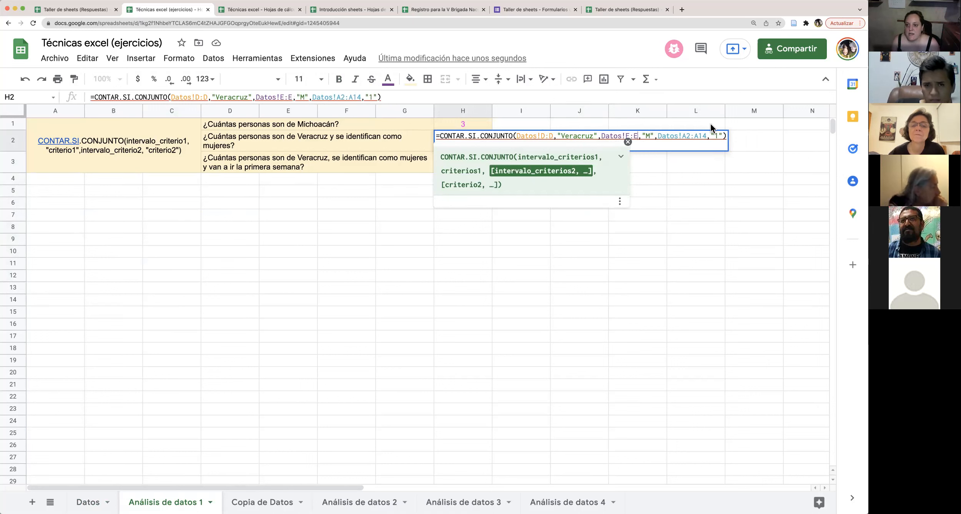
click(683, 135)
key(BackSpace)
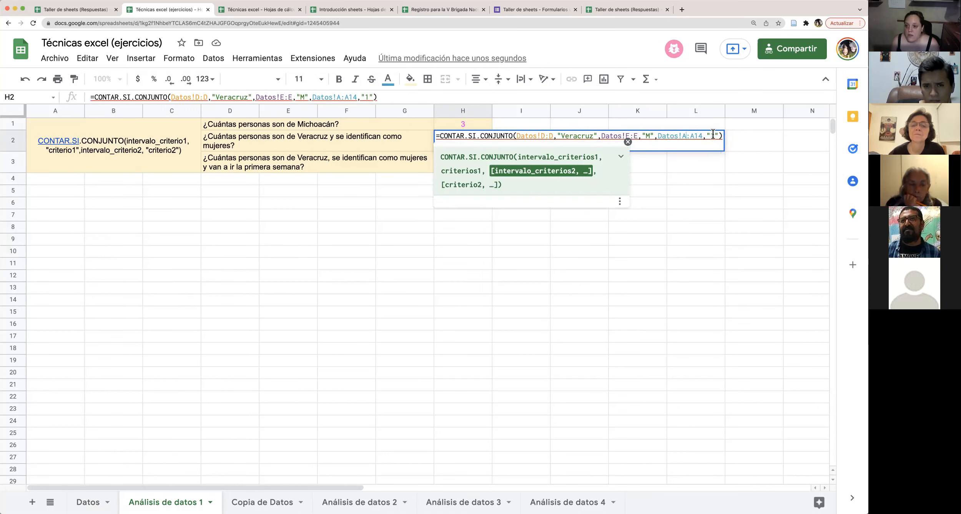
key(BackSpace)
key(BackSpace)
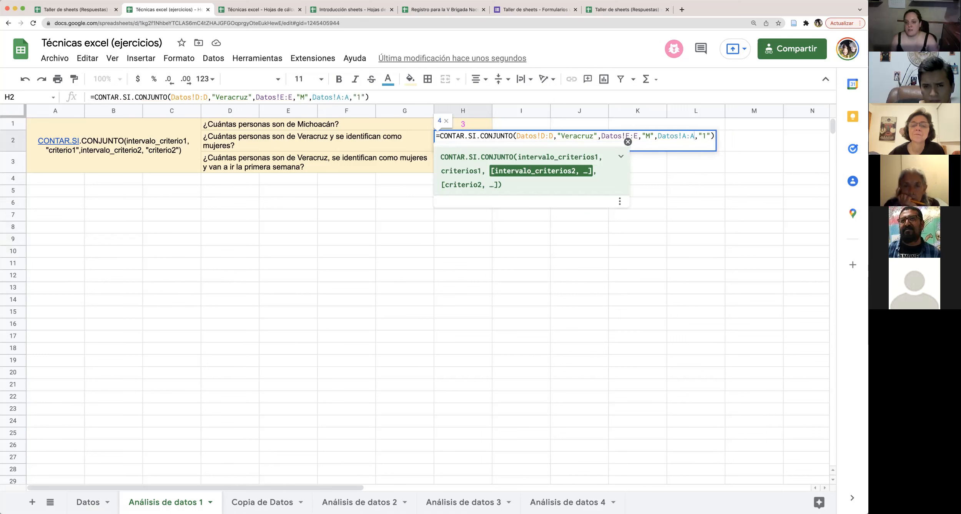
key(Return)
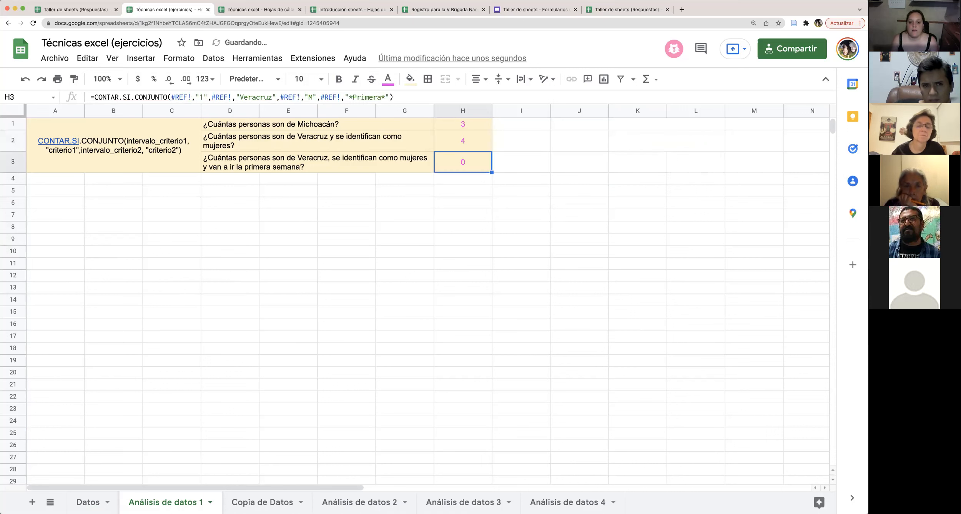
Compare the H2 formula with the Datos sheet and examine the sheet reference in its first range
click(480, 142)
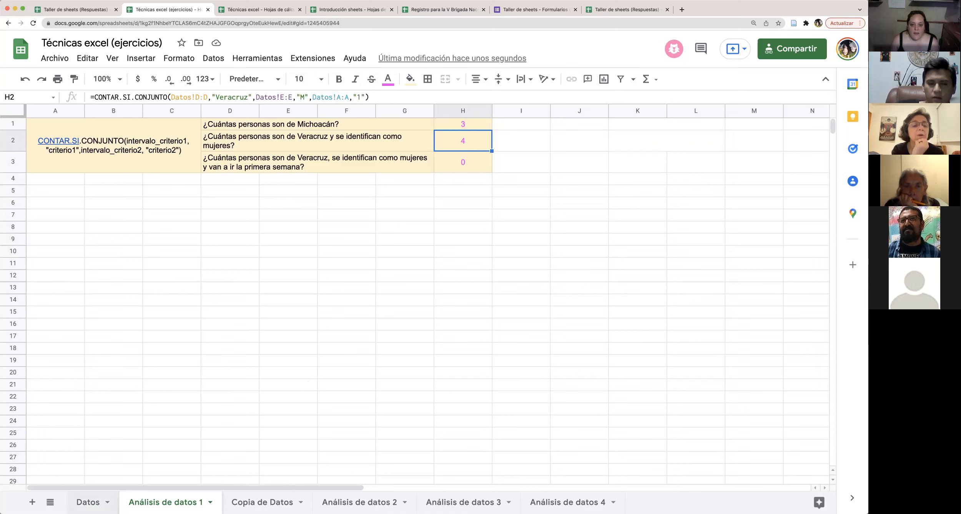
click(88, 502)
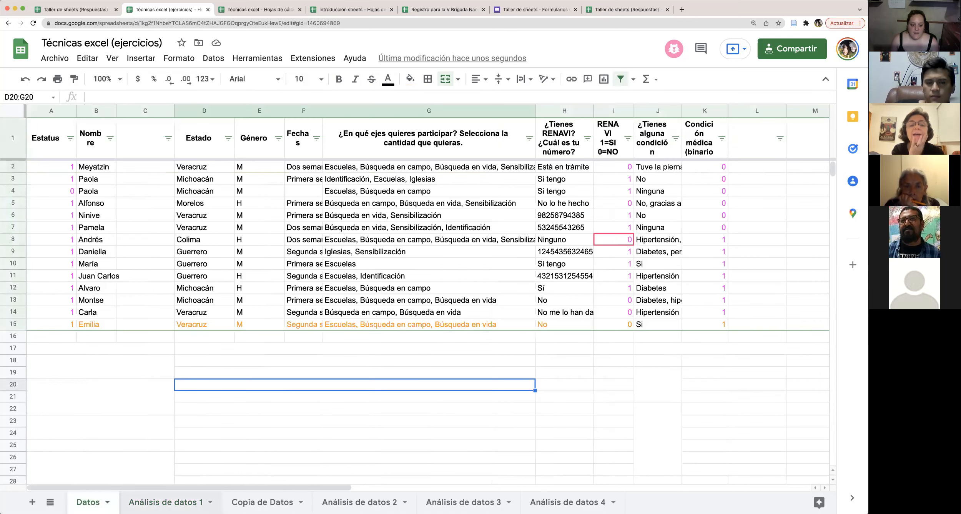
click(168, 500)
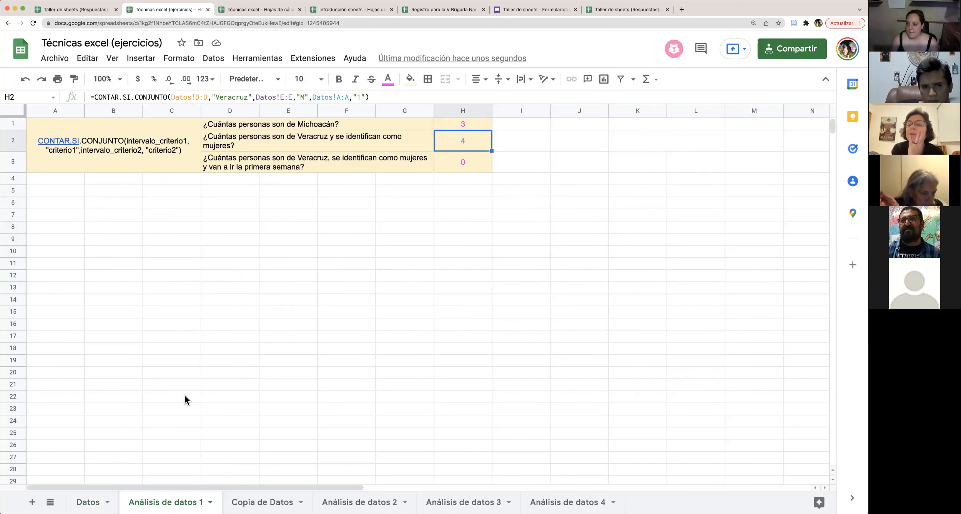
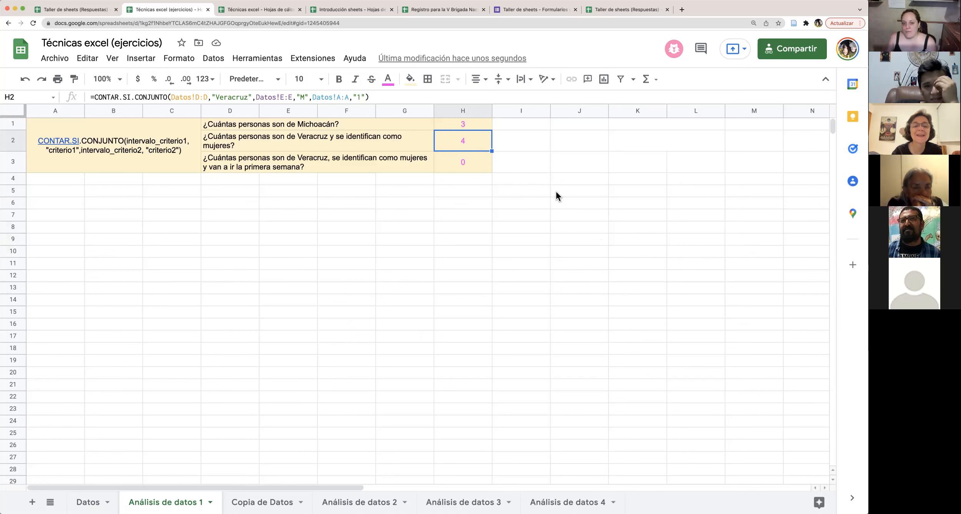
double_click(476, 143)
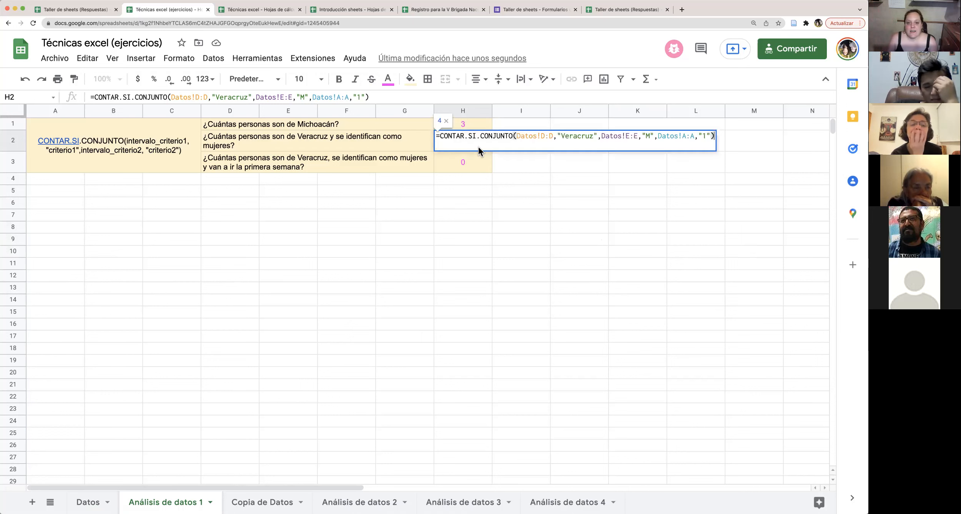
click(523, 139)
drag(542, 136, 515, 136)
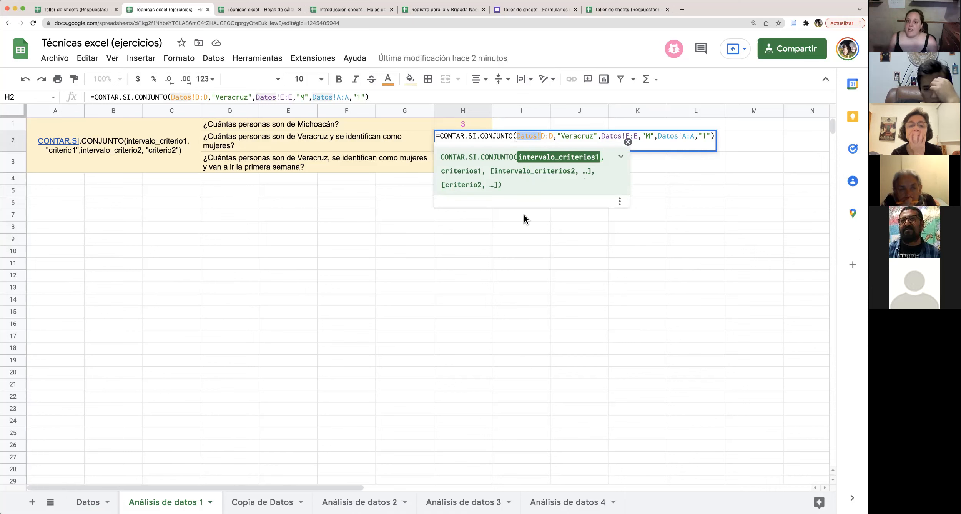
click(540, 247)
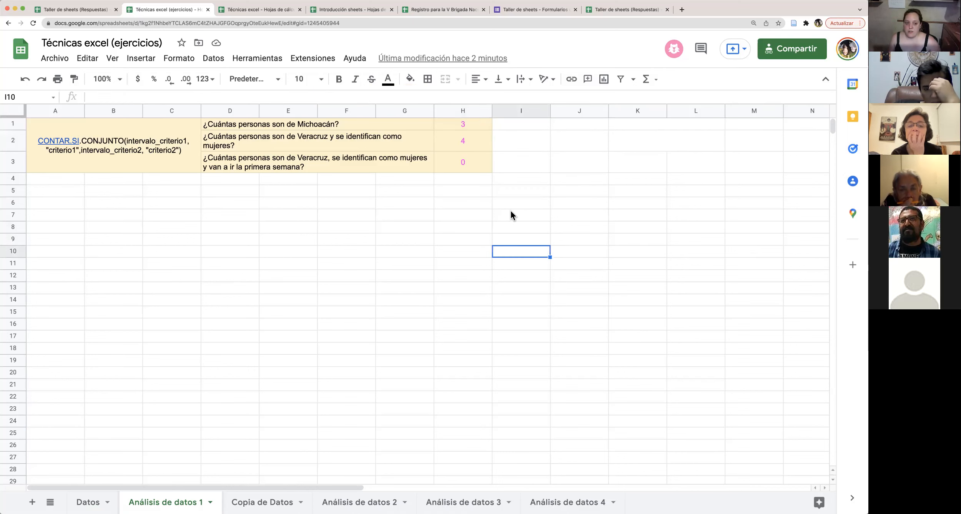
Remove all the arguments with broken references from the CONTAR.SI.CONJUNTO formula in H3, keeping the function and its parentheses
double_click(467, 168)
click(488, 195)
double_click(461, 161)
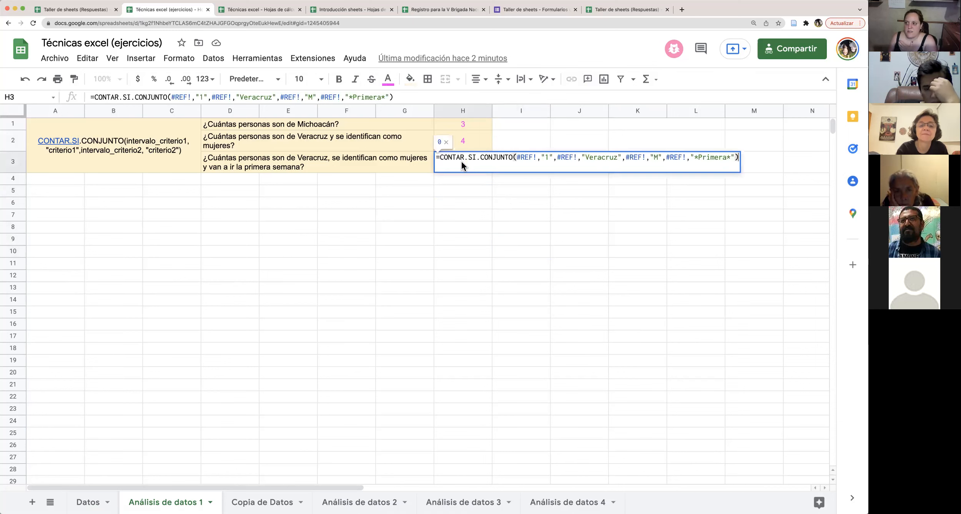
drag(438, 161, 571, 162)
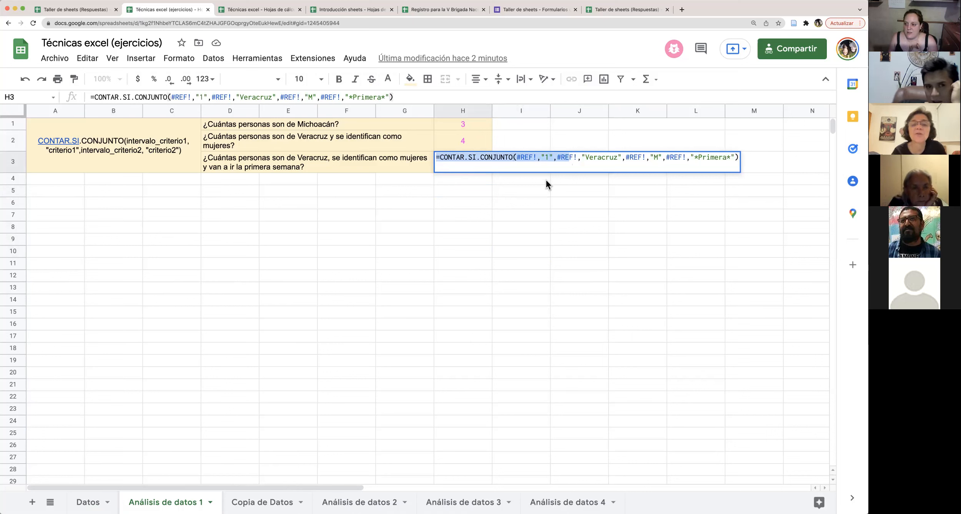
click(521, 158)
drag(516, 158, 734, 157)
key(BackSpace)
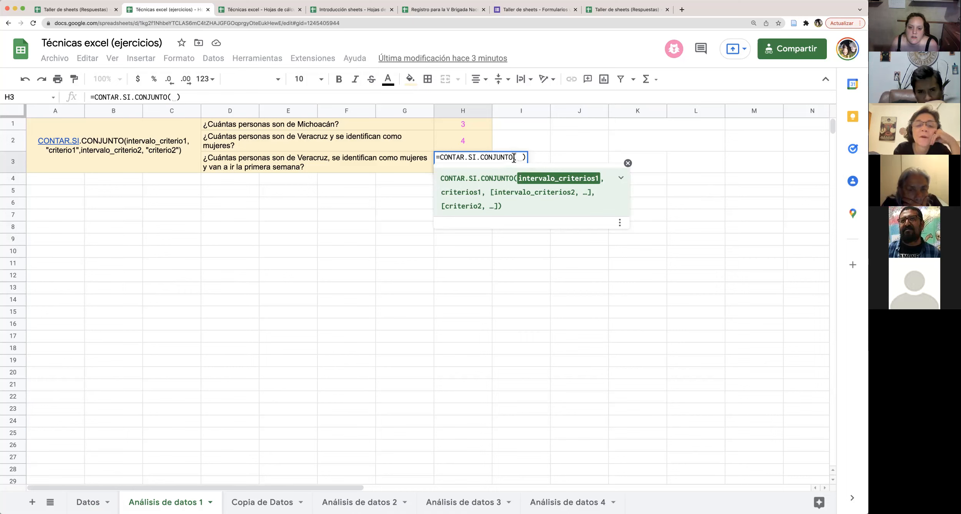
text(Datos)
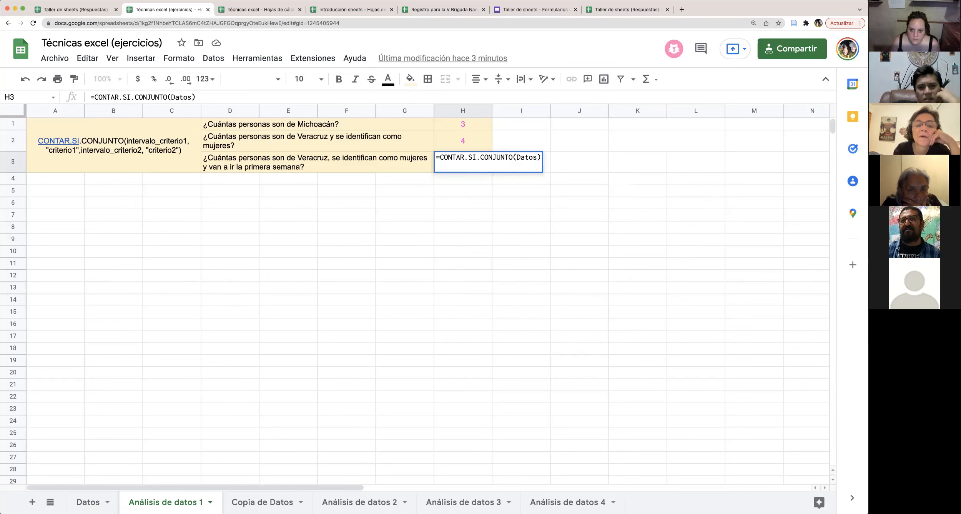
key(BackSpace)
key(BackSpace)
key(BackSpace)
key(BackSpace)
key(BackSpace)
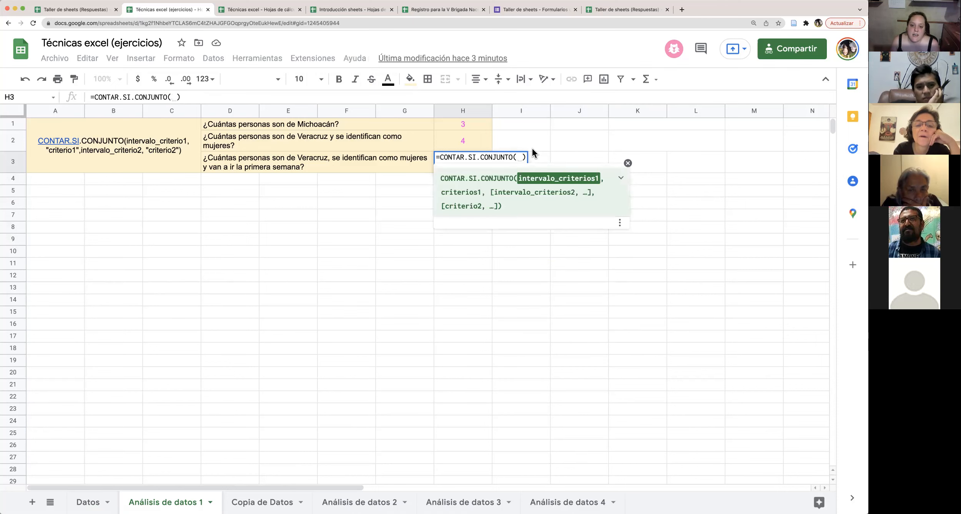
Enter the whole column Datos!A:A with criterion "1" as the first condition of the H3 formula and return to Análisis de datos 1
click(88, 501)
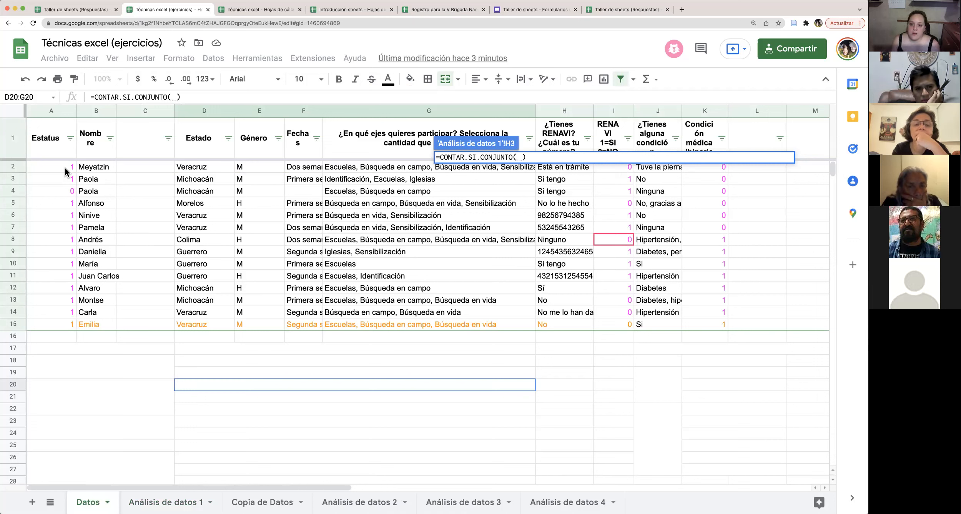
click(57, 112)
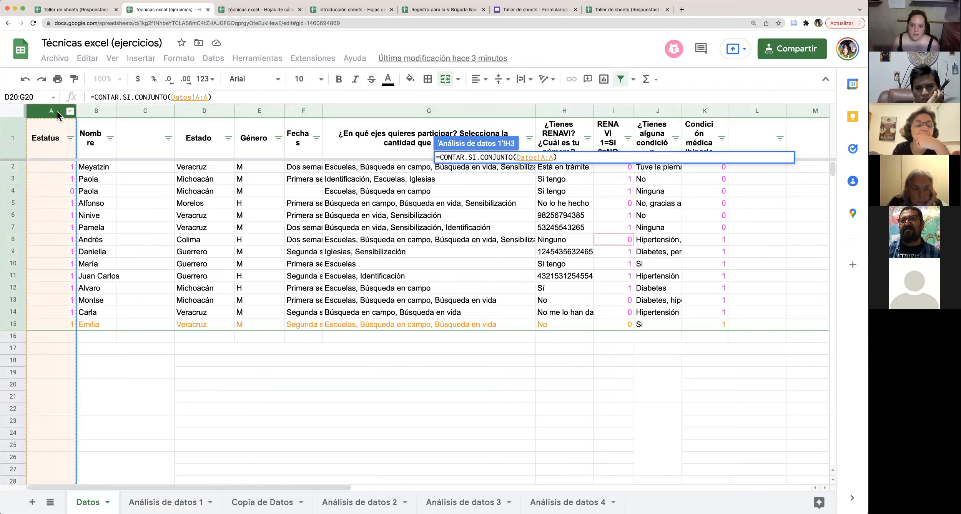
text(,)
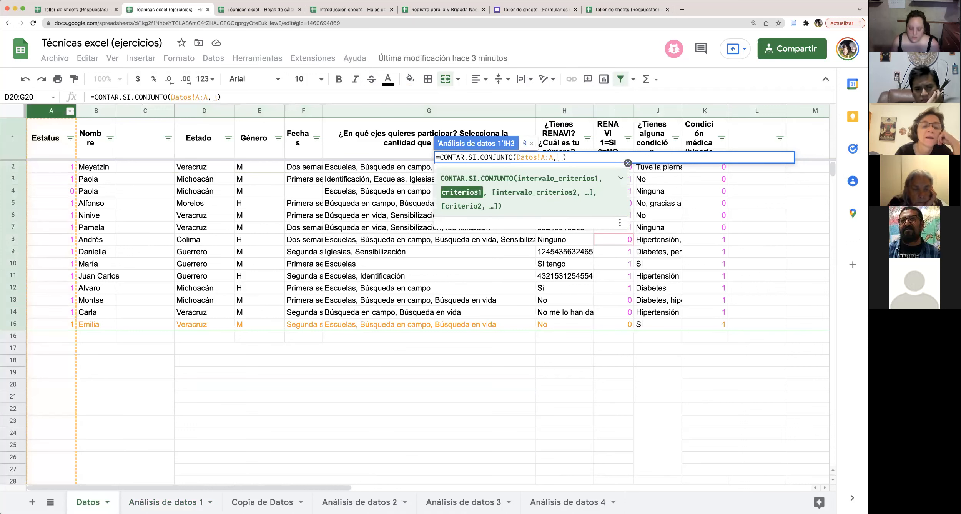
text(")
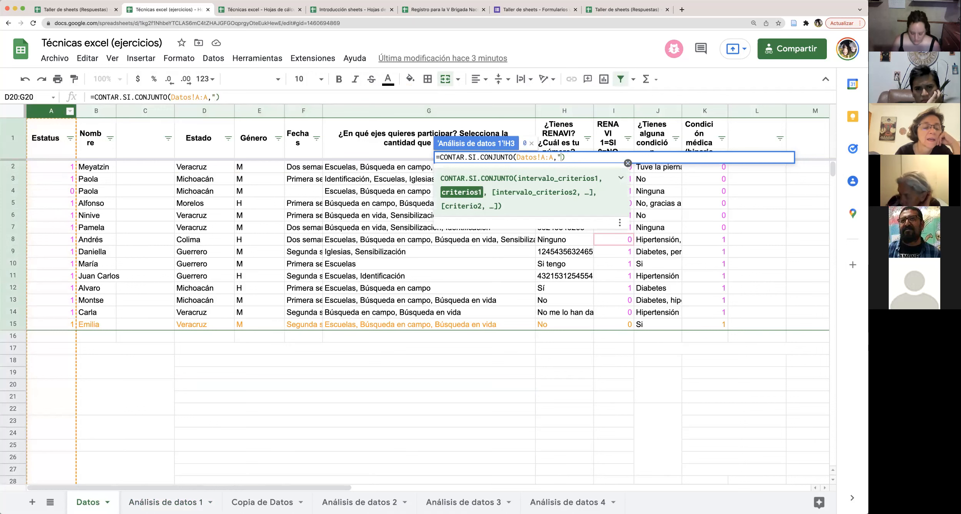
text(1",)
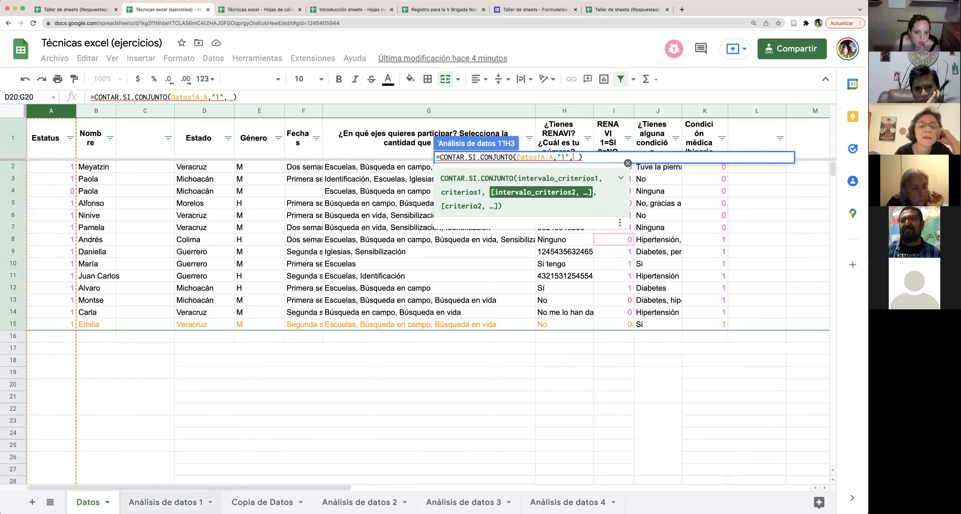
click(166, 502)
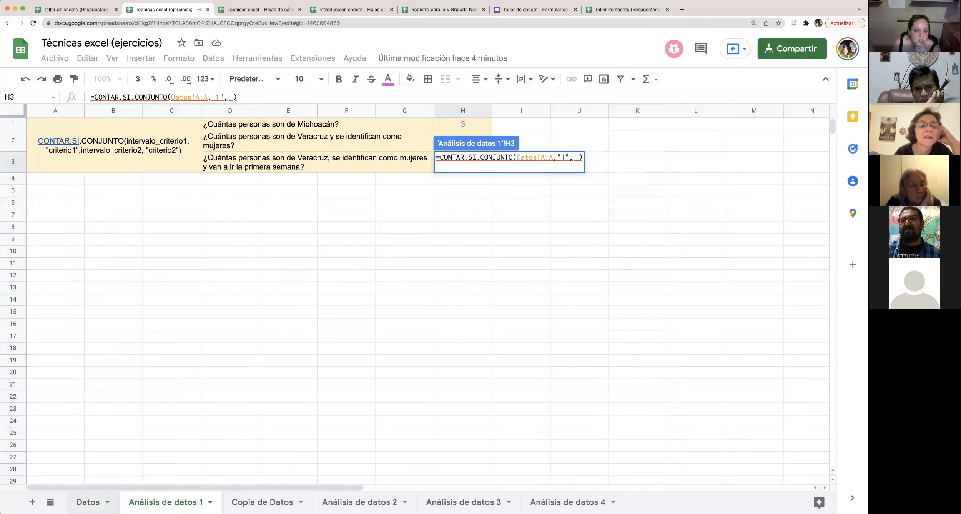
Add the whole column Datos!D:D with criterion "Veracruz" as the second condition of the H3 formula and return to Análisis de datos 1
click(88, 502)
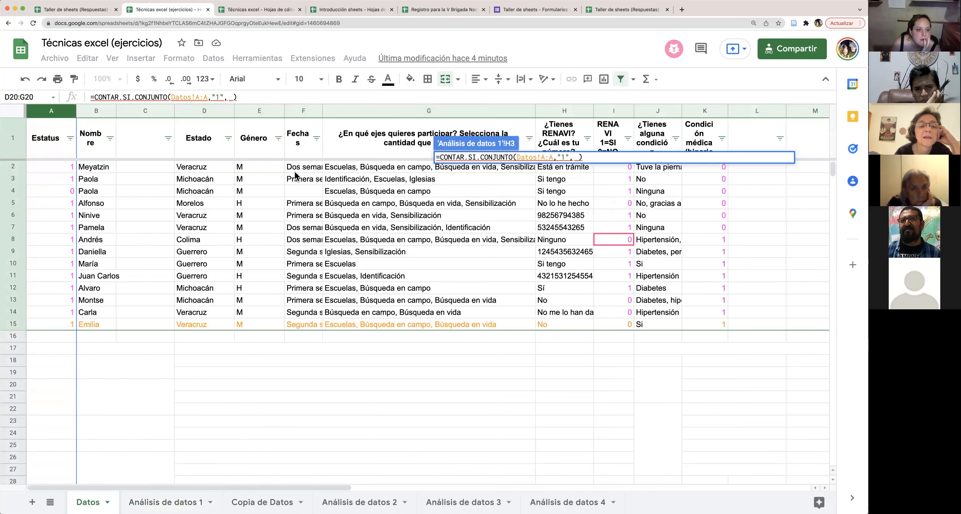
click(213, 110)
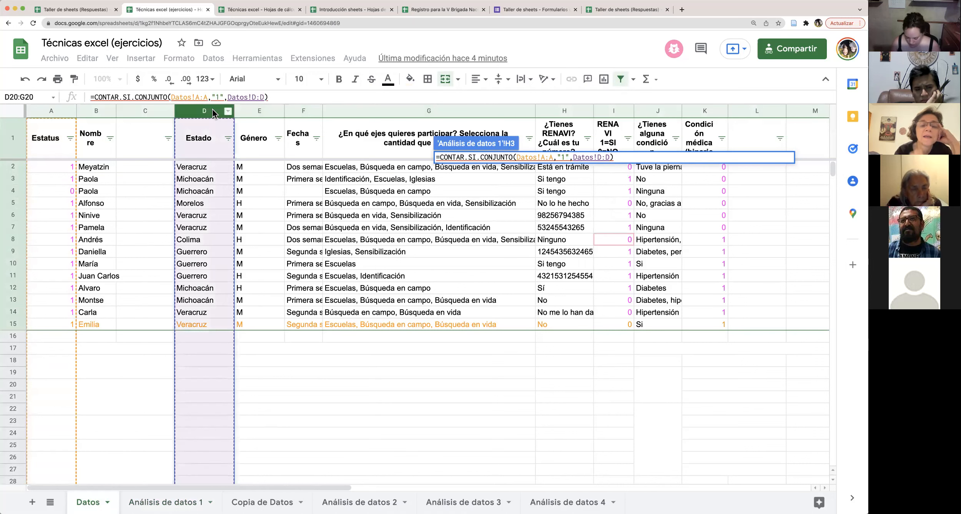
text(,"Veracruz")
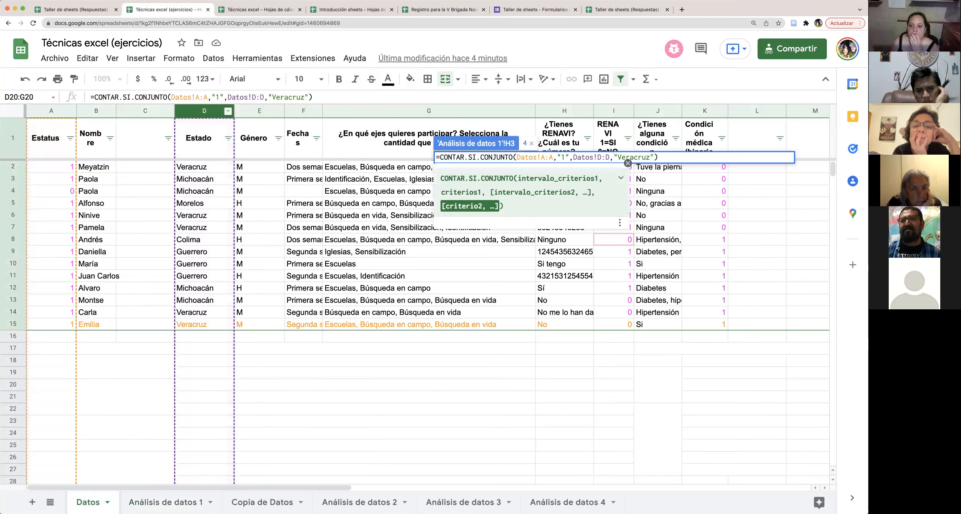
text(,)
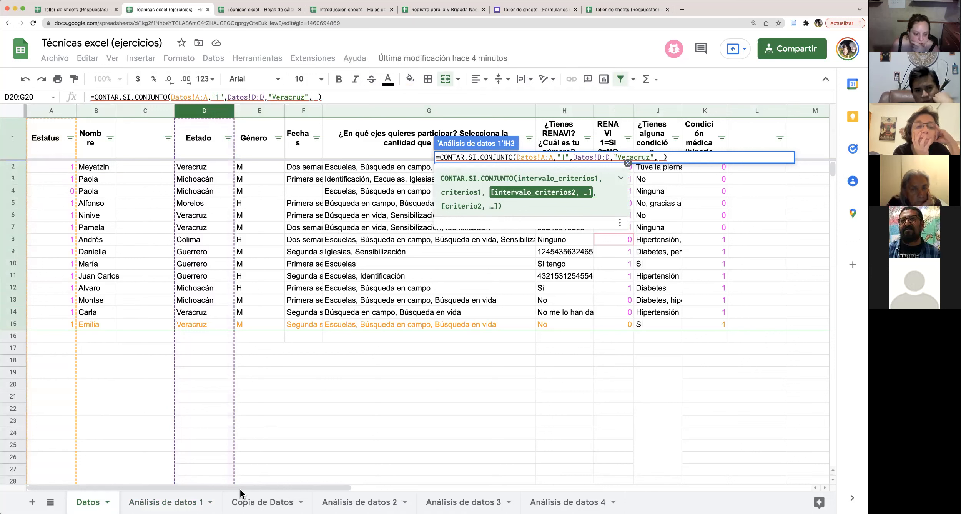
click(165, 502)
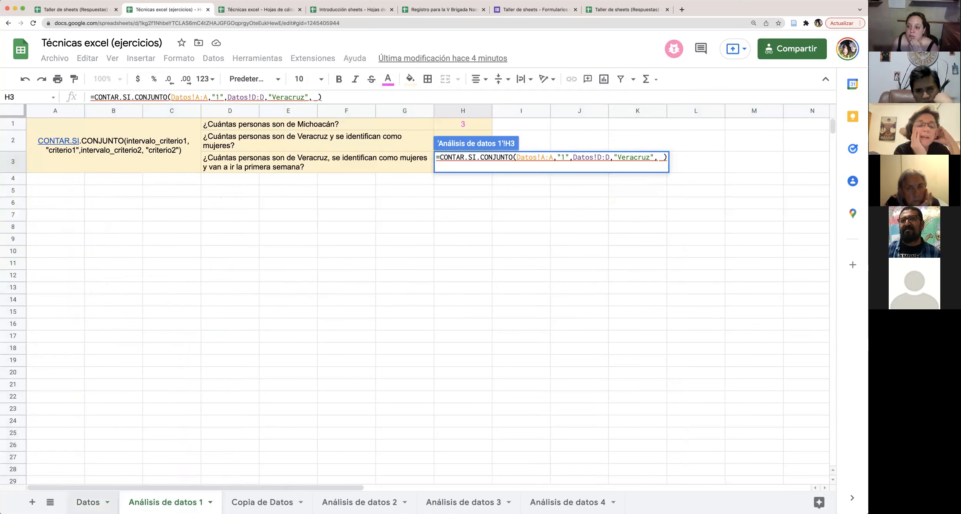
Add the whole column Datos!E:E with criterion "M" as the gender condition of the H3 formula
click(88, 502)
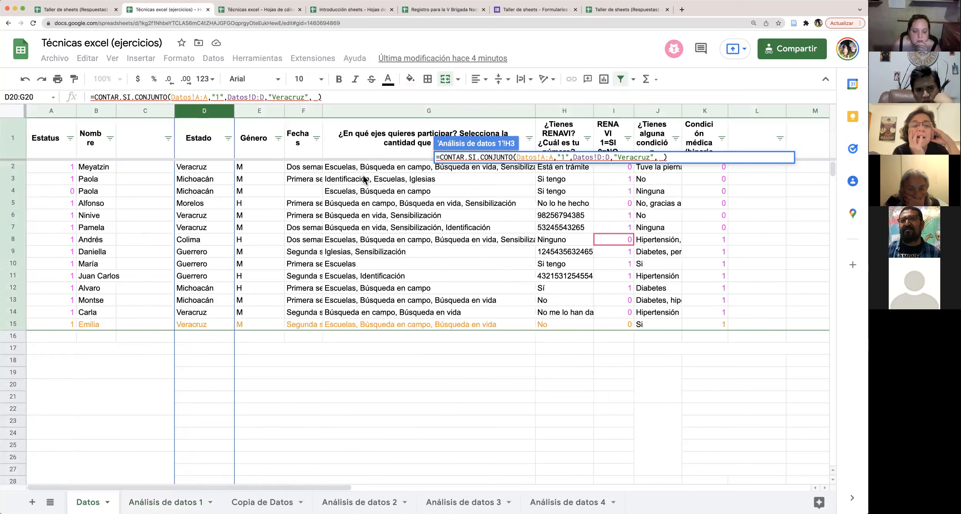
click(260, 111)
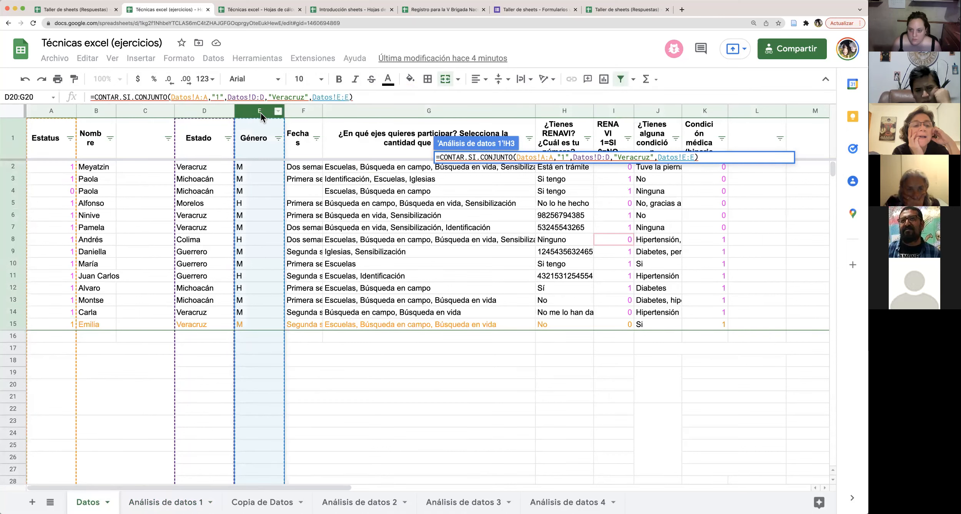
text(, )
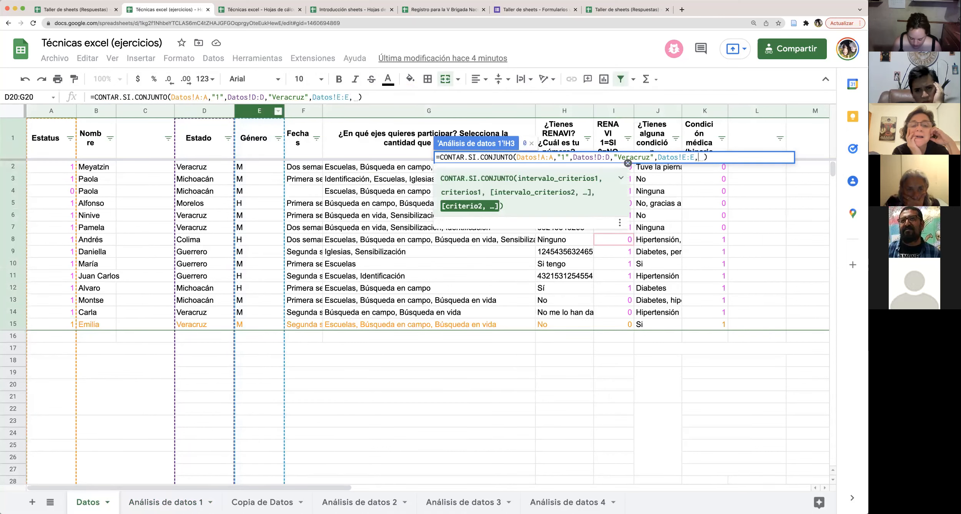
text("M",)
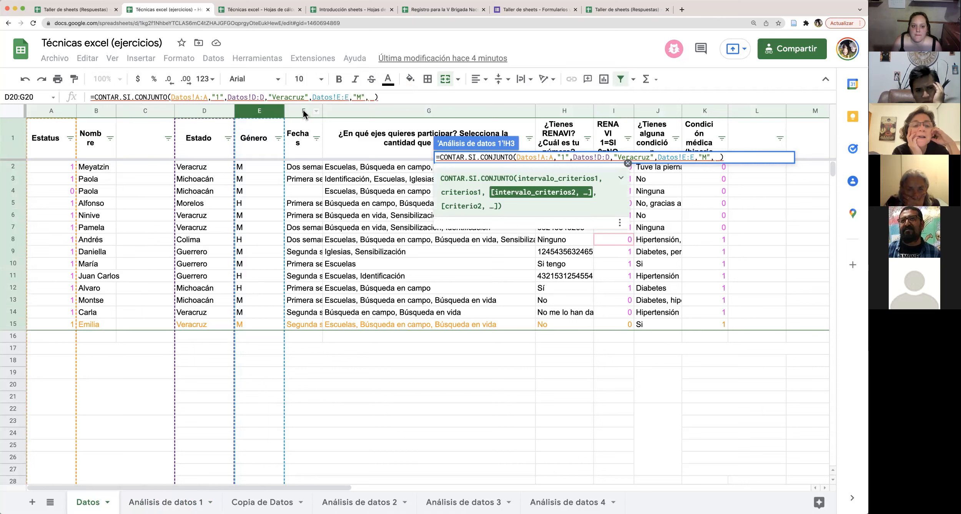
Add the whole column Datos!F:F with criterion "*Primera*" as the last condition and enter the finished H3 formula
click(304, 113)
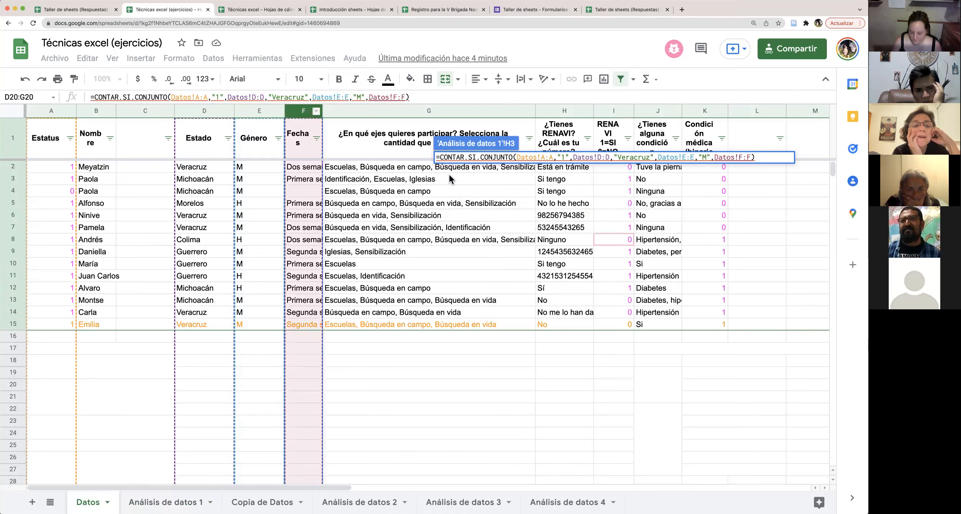
text(, )
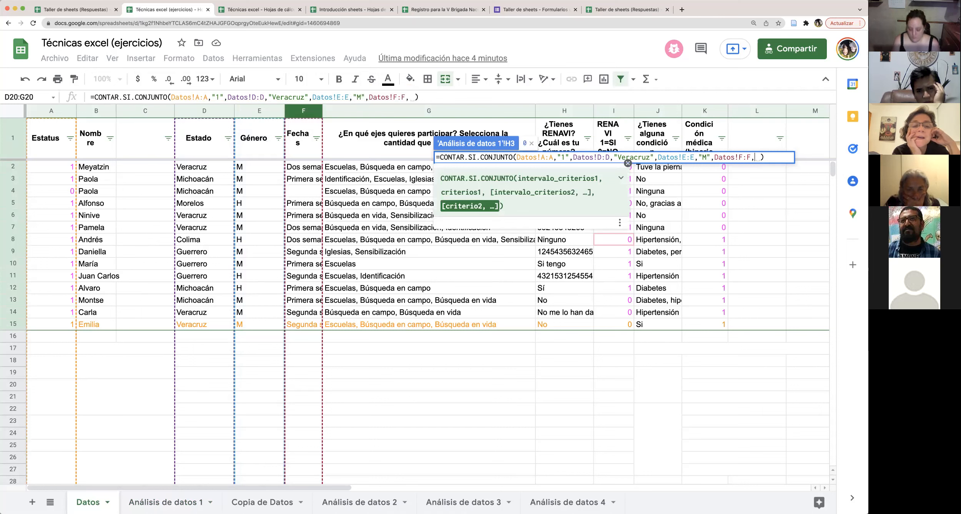
text(")
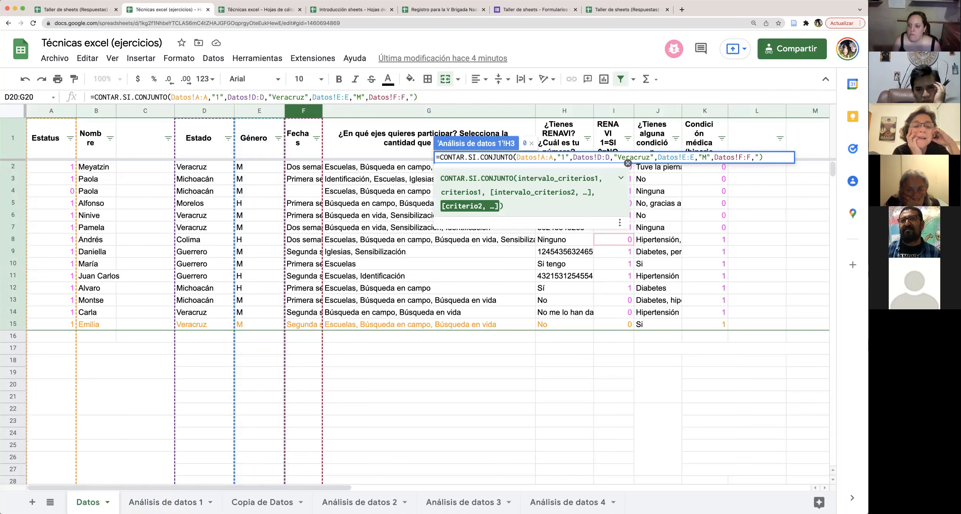
text(*Pri)
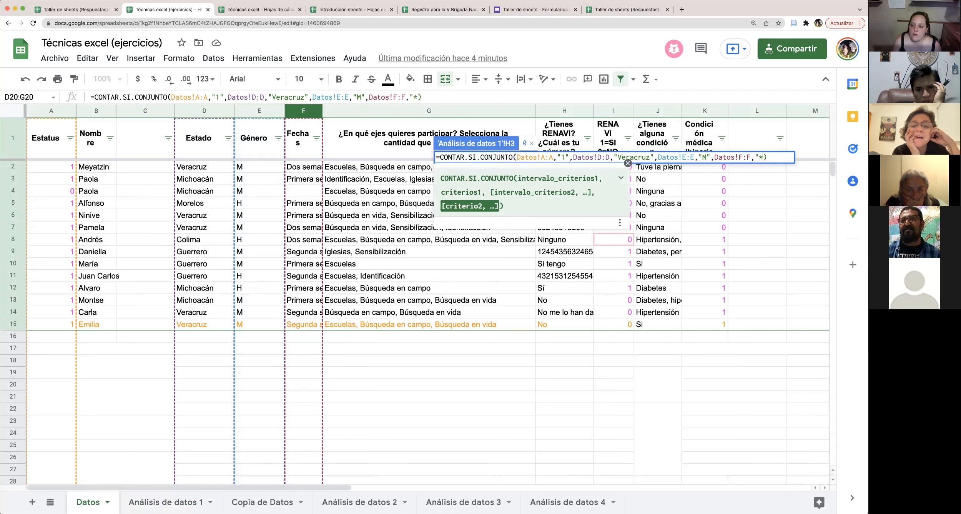
text(mera)
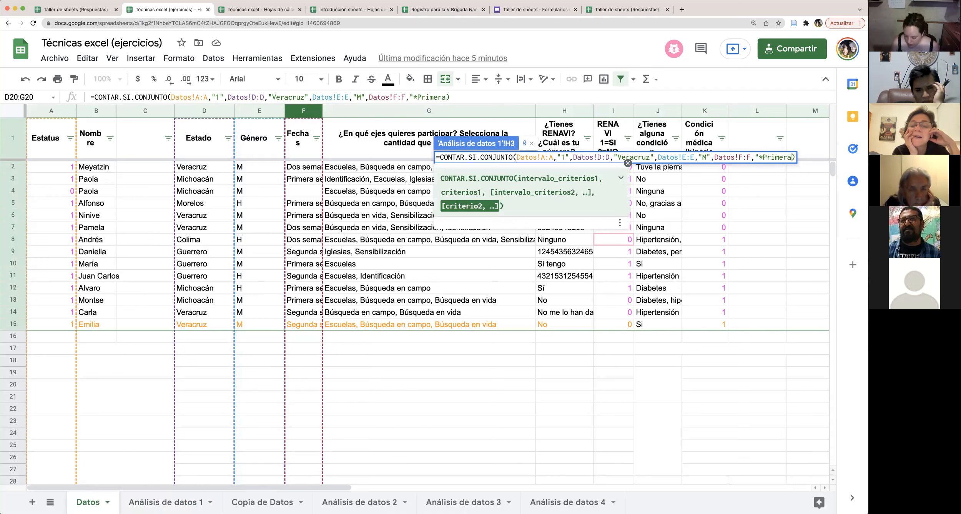
text(*)
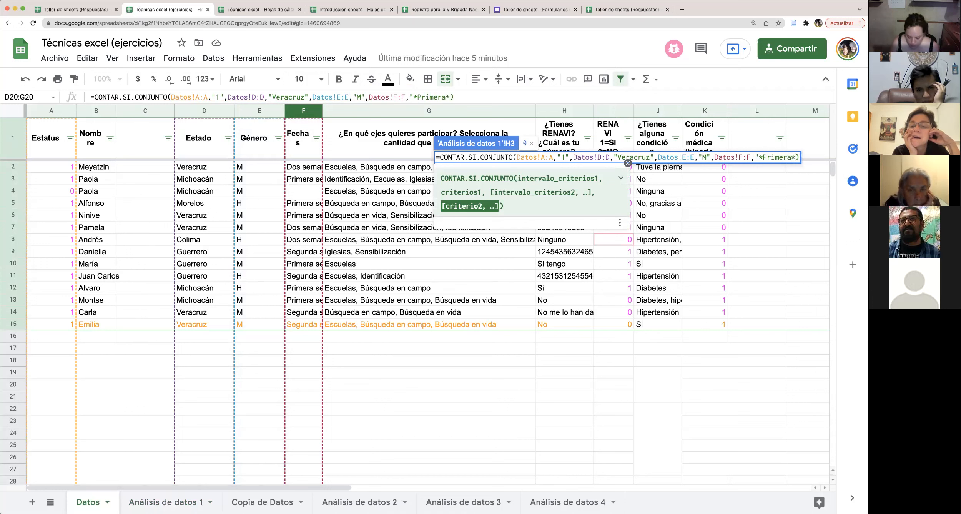
text(")
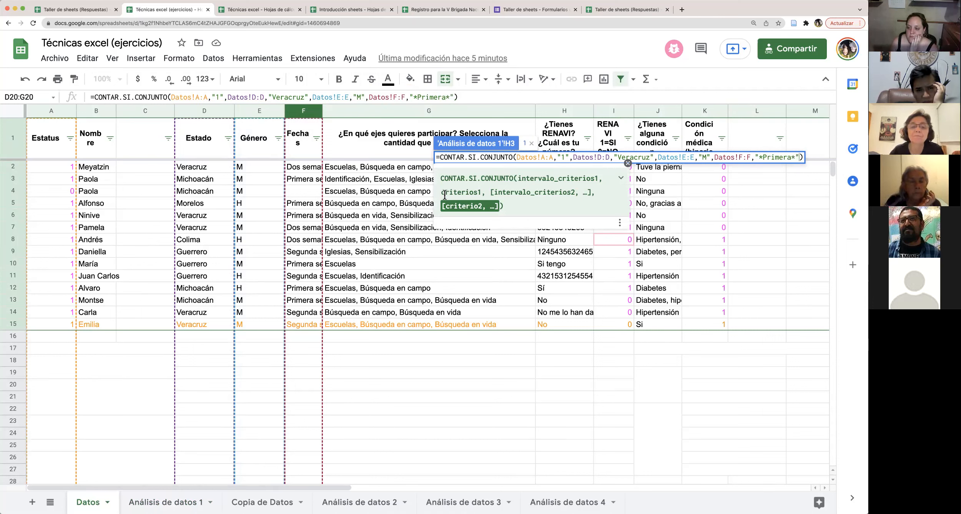
key(Return)
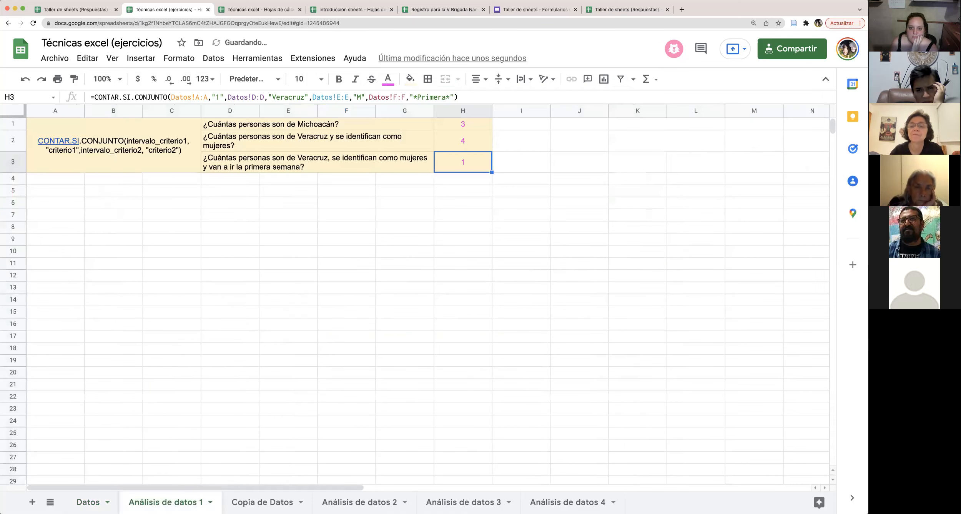
click(503, 211)
click(463, 161)
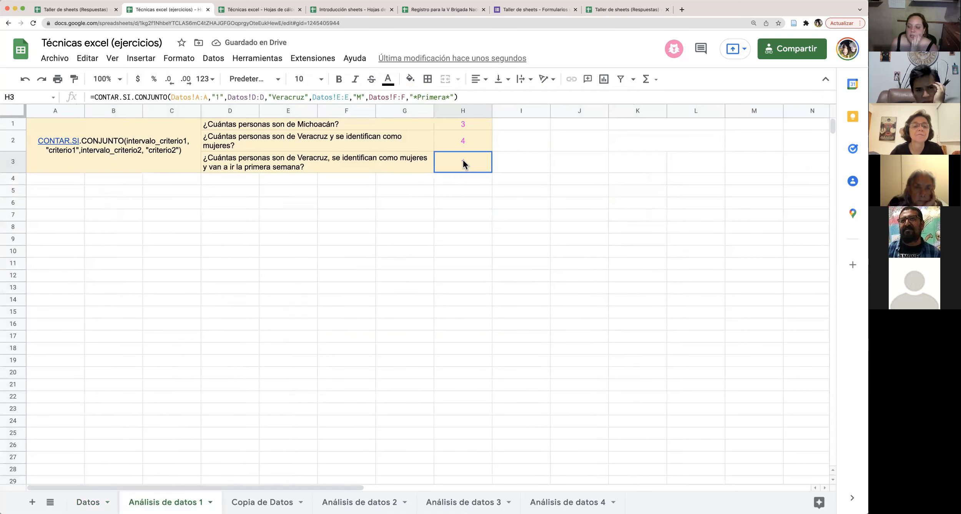
click(552, 192)
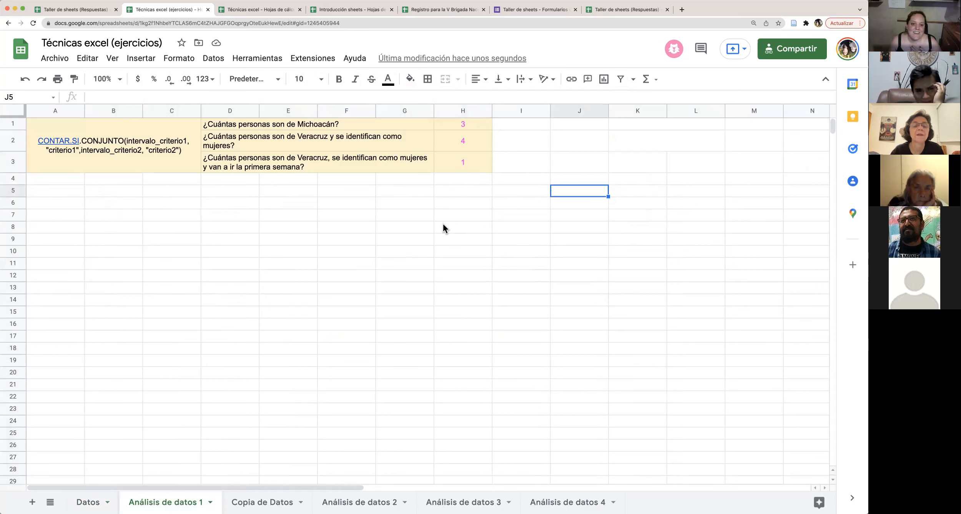
click(406, 226)
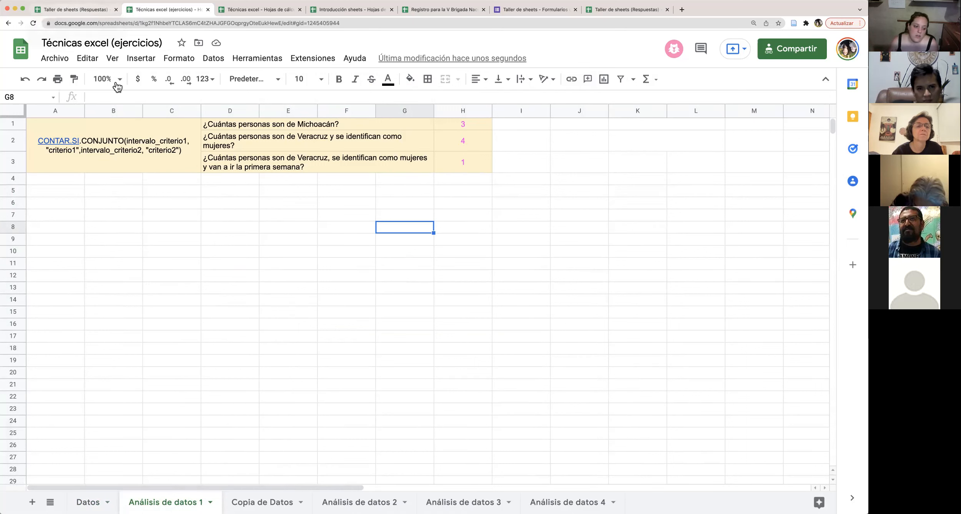
Switch to the Técnicas excel spreadsheet and review the exercises in Temario that follow "Analizar datos en otra hoja"
click(89, 9)
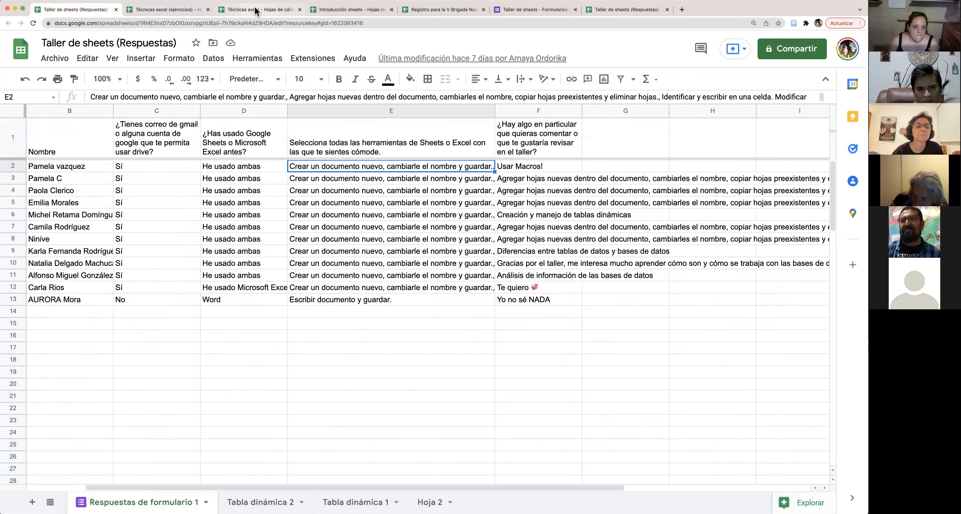
click(258, 10)
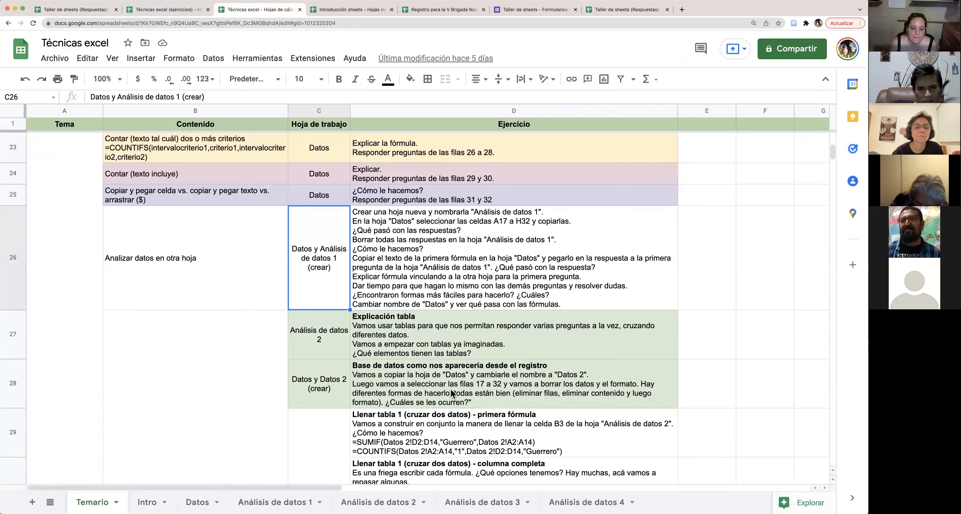
scroll(451, 390, down, 3)
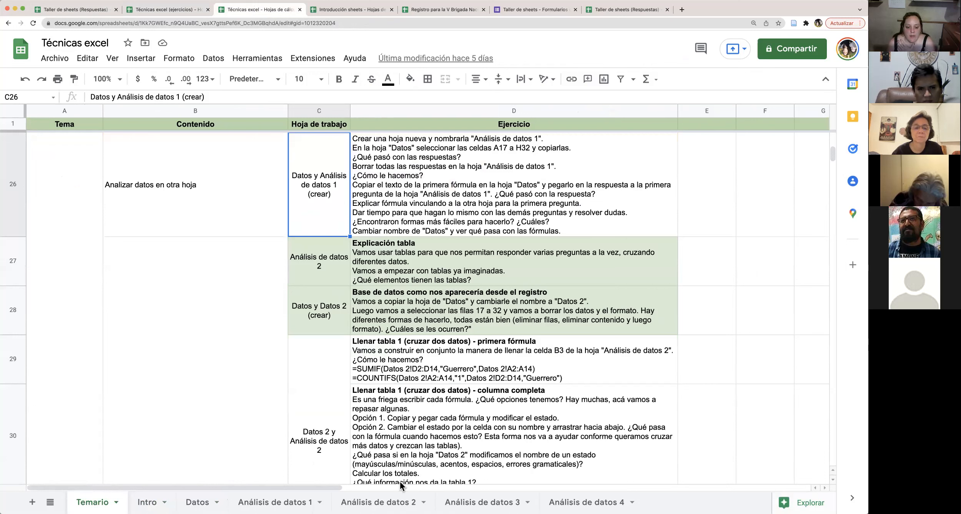
Open the Análisis de datos 2 sheet and examine the Estado and Registros structure of Tabla 1. Registros por estado
click(378, 502)
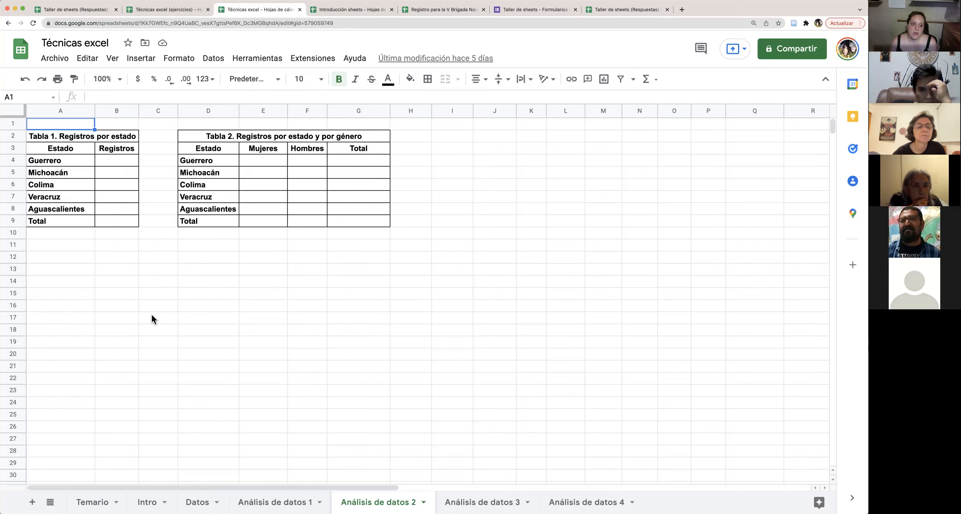
click(76, 163)
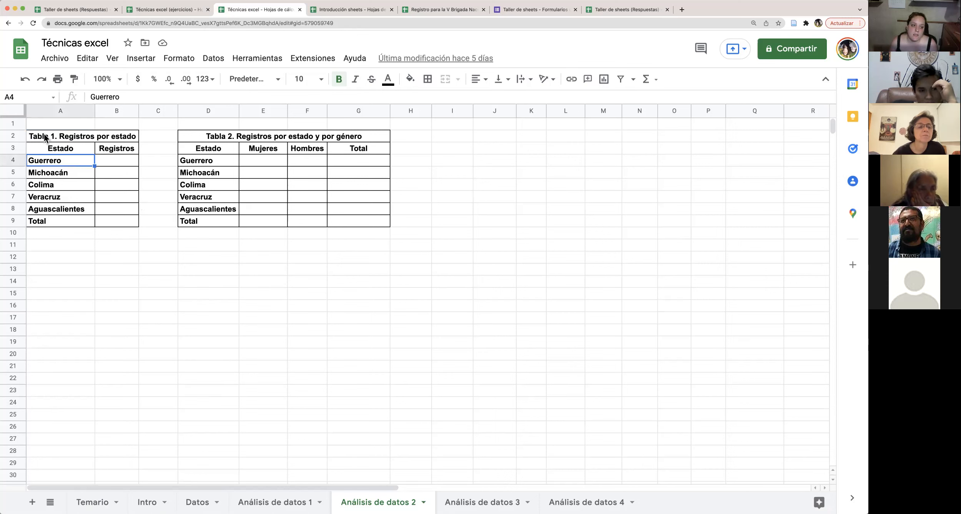
click(100, 137)
drag(100, 140, 109, 222)
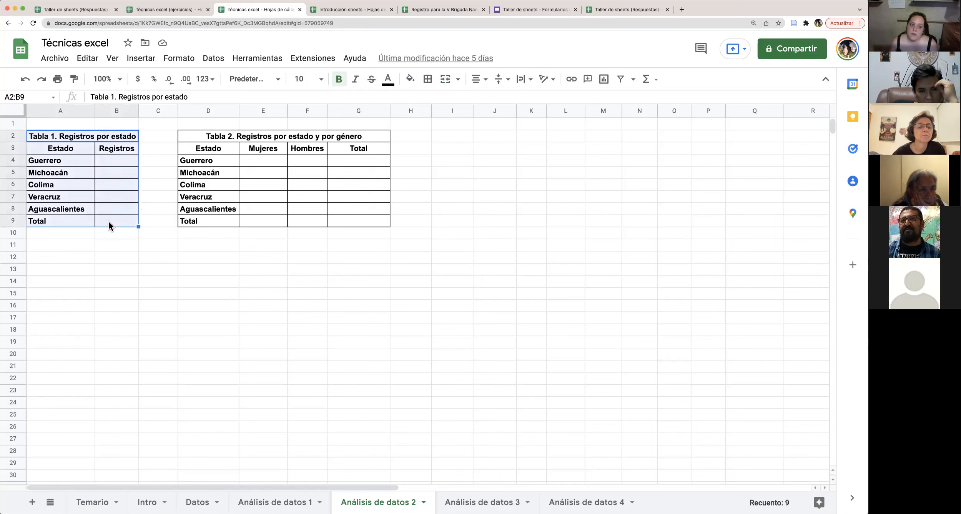
click(125, 247)
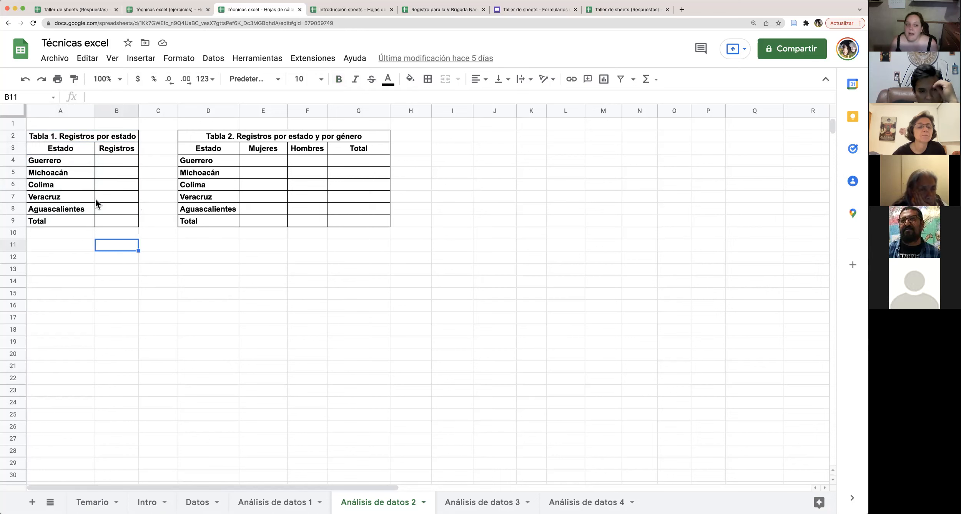
drag(108, 166, 111, 212)
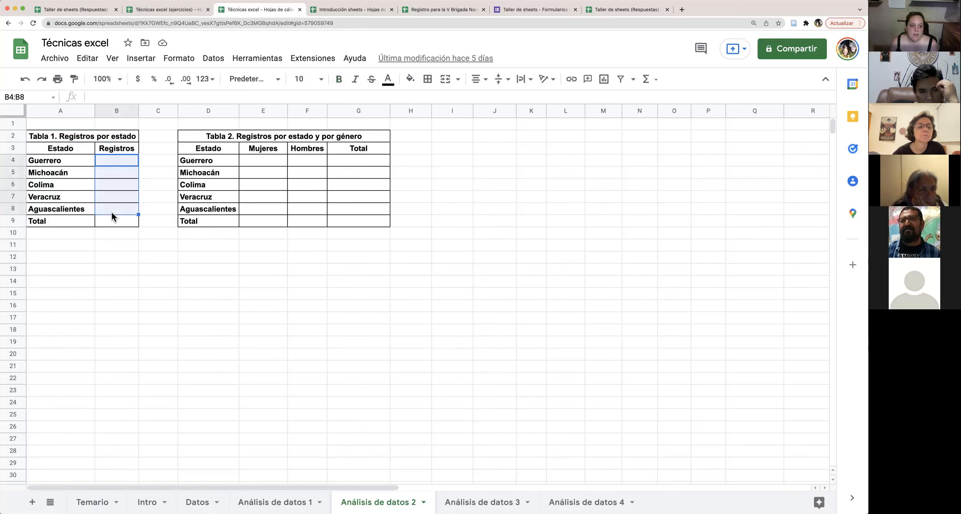
click(120, 236)
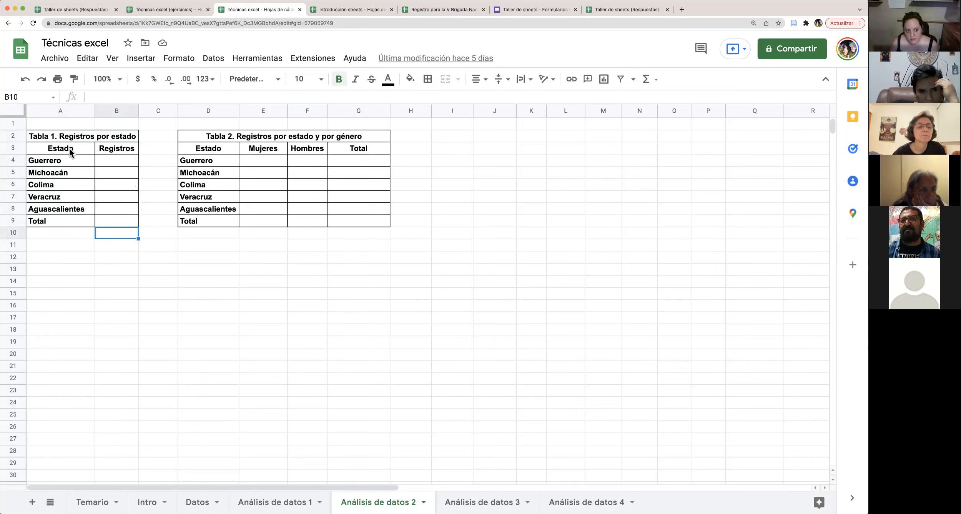
click(69, 148)
click(119, 162)
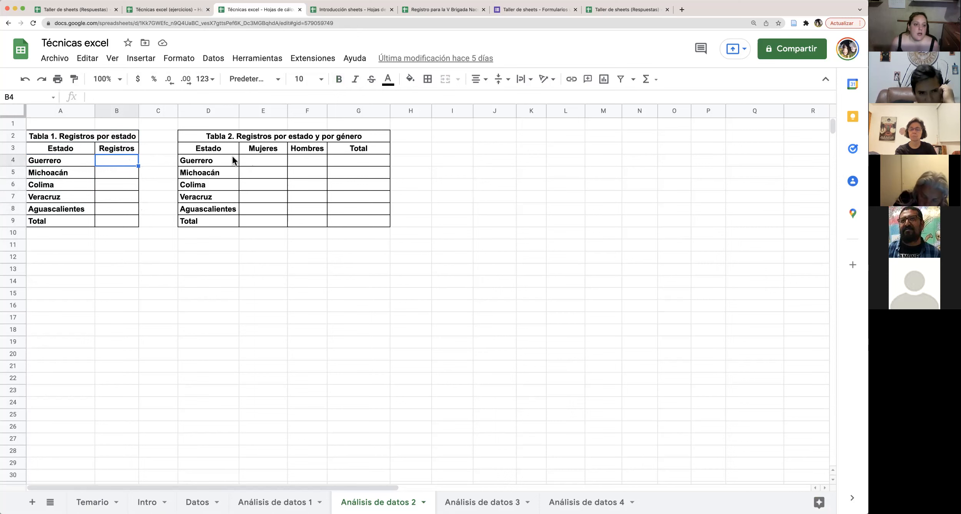
Examine the Mujeres, Hombres and Total headers and the state rows of Tabla 2. Registros por estado y por género
click(254, 150)
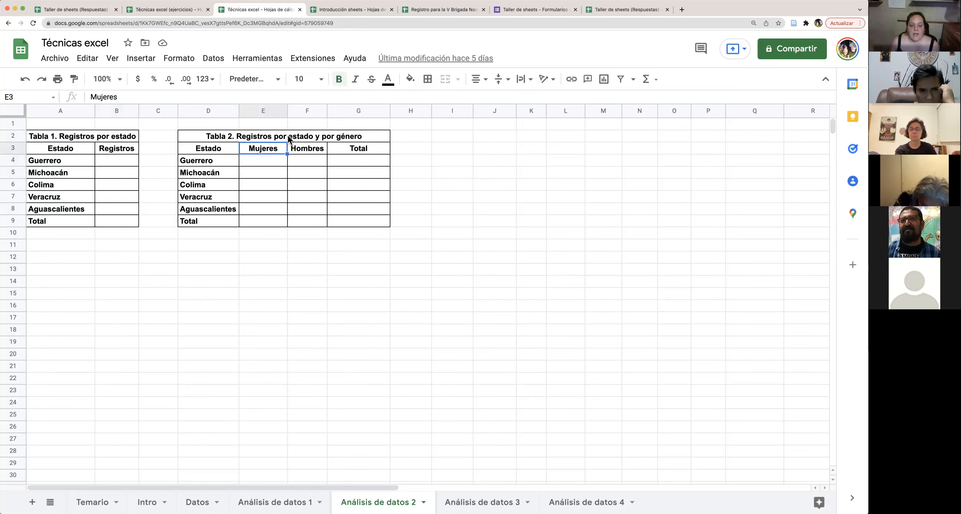
click(313, 150)
click(323, 138)
click(354, 151)
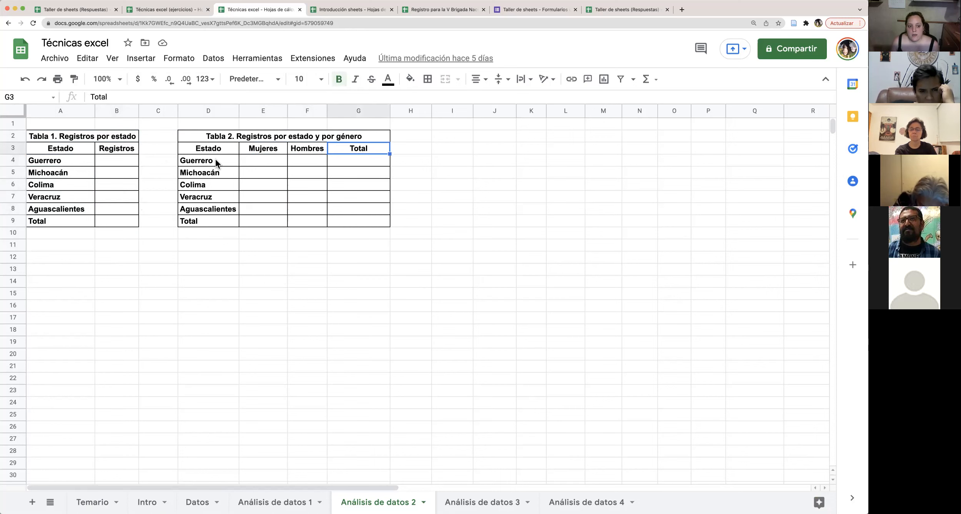
click(216, 159)
click(272, 148)
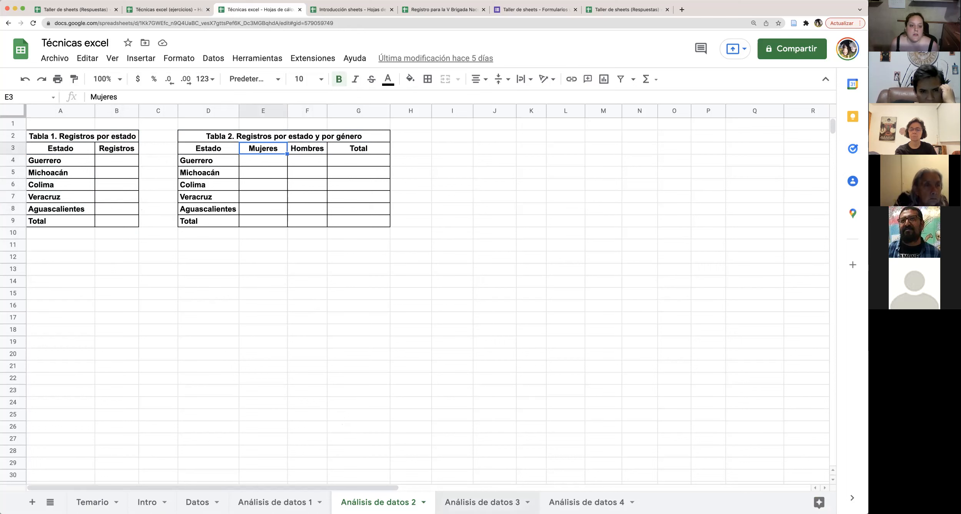
Open the Análisis de datos 3 sheet and examine the gender headers of Tabla 3 and the date headers of Tabla 4
click(483, 502)
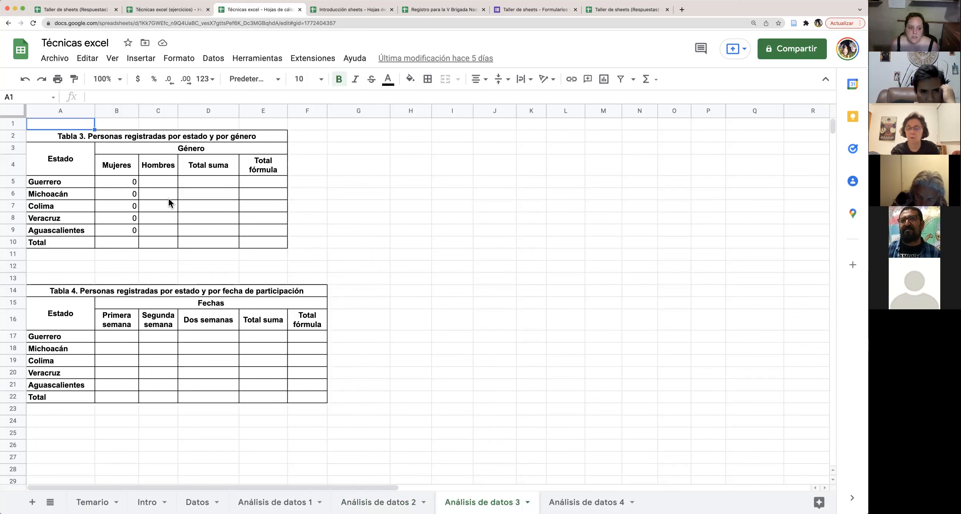
click(148, 136)
click(158, 165)
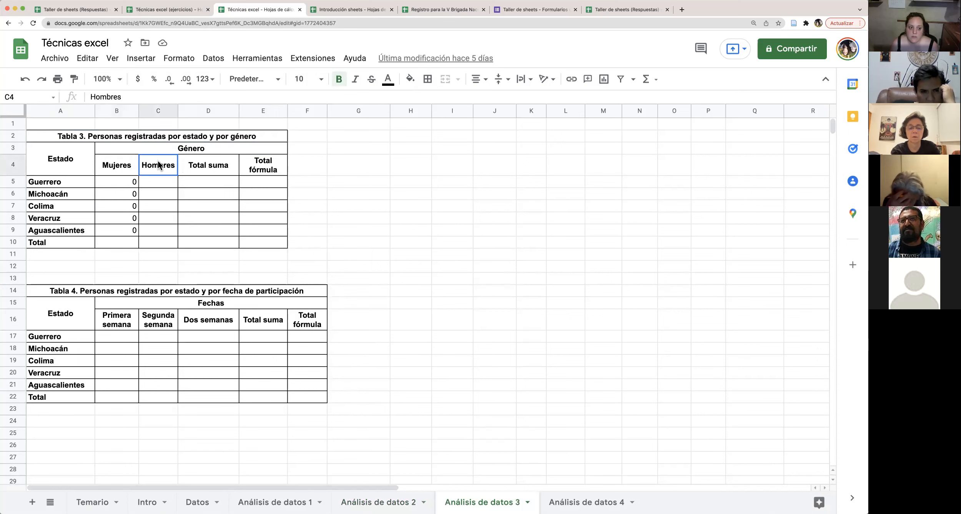
click(195, 322)
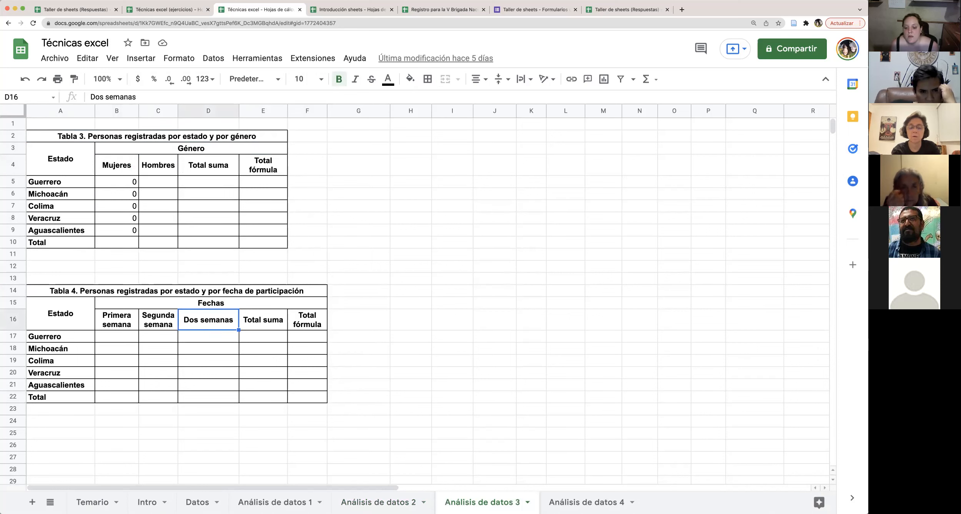
Open the Análisis de datos 4 sheet and examine how Tabla 5 and Tabla 6 cross state, participation date and RENAVI
click(584, 500)
click(338, 283)
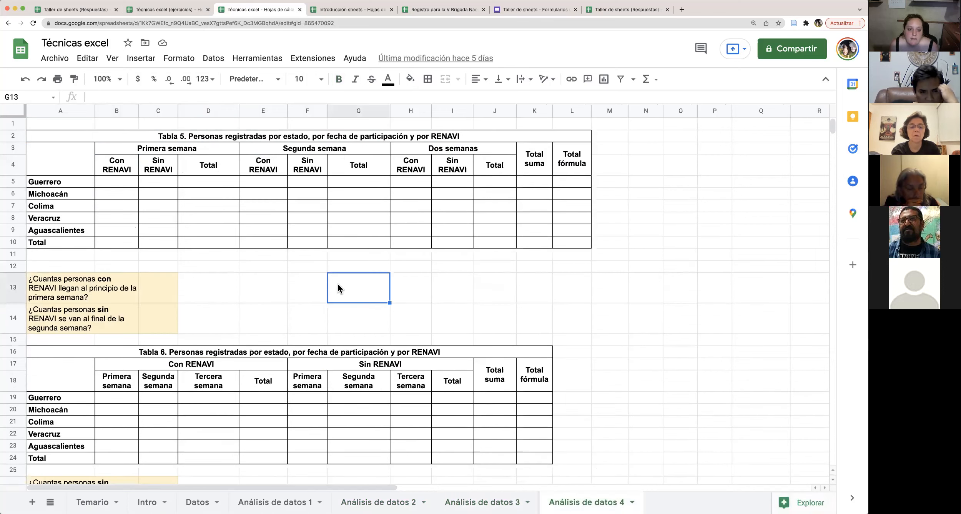
scroll(216, 258, down, 1)
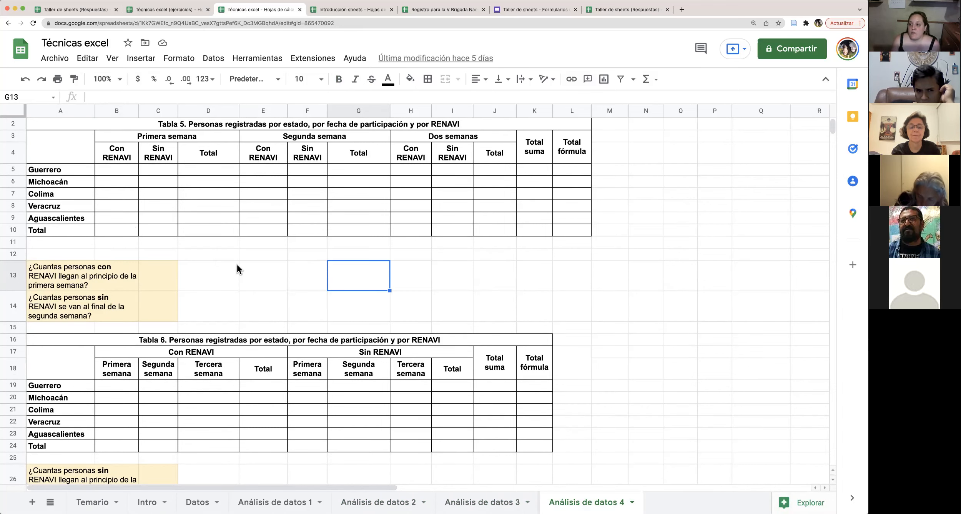
scroll(236, 265, up, 1)
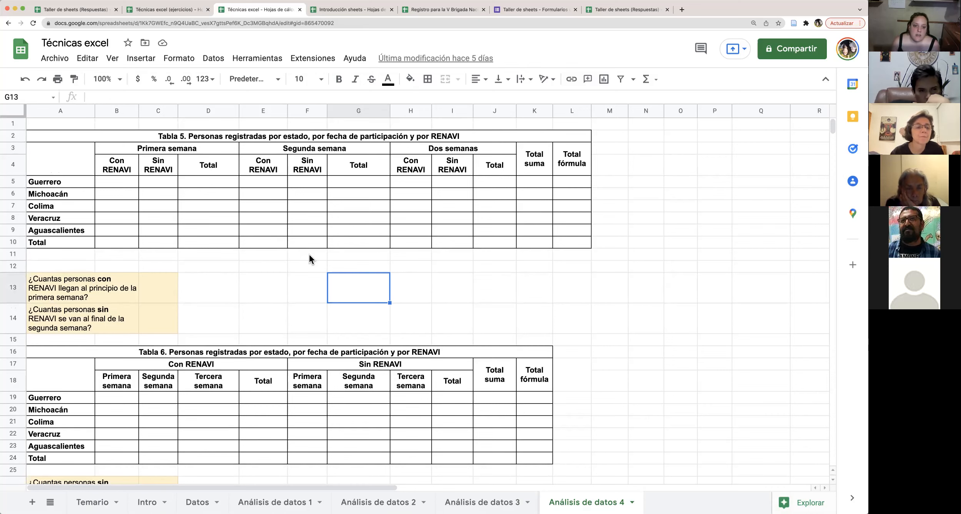
scroll(314, 253, down, 3)
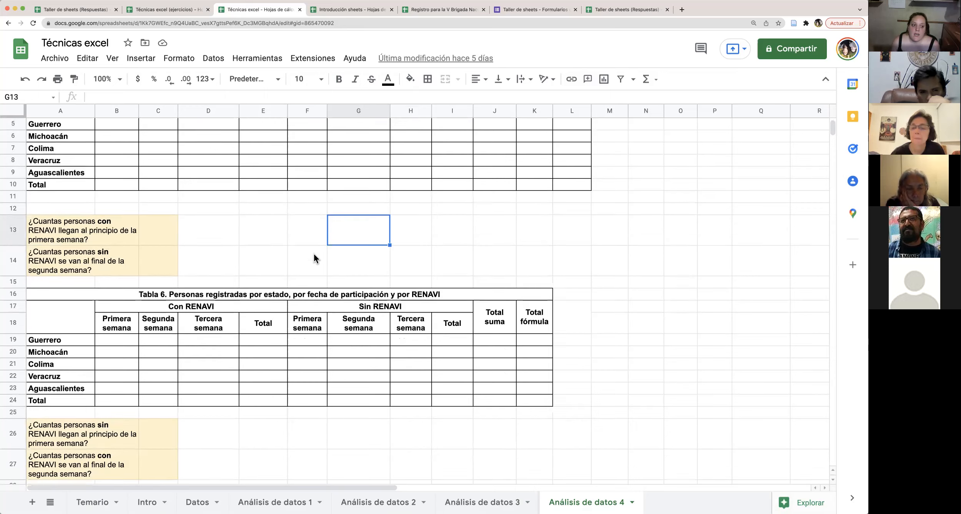
Examine the highlighted con RENAVI and sin RENAVI questions in A13:C14 against the columns of Tabla 5 and Tabla 6
drag(61, 233, 170, 268)
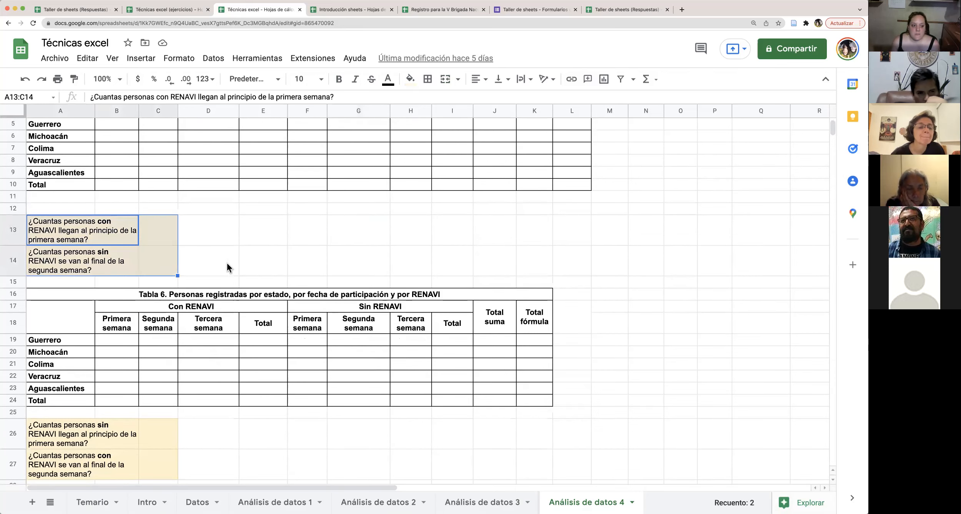
click(237, 255)
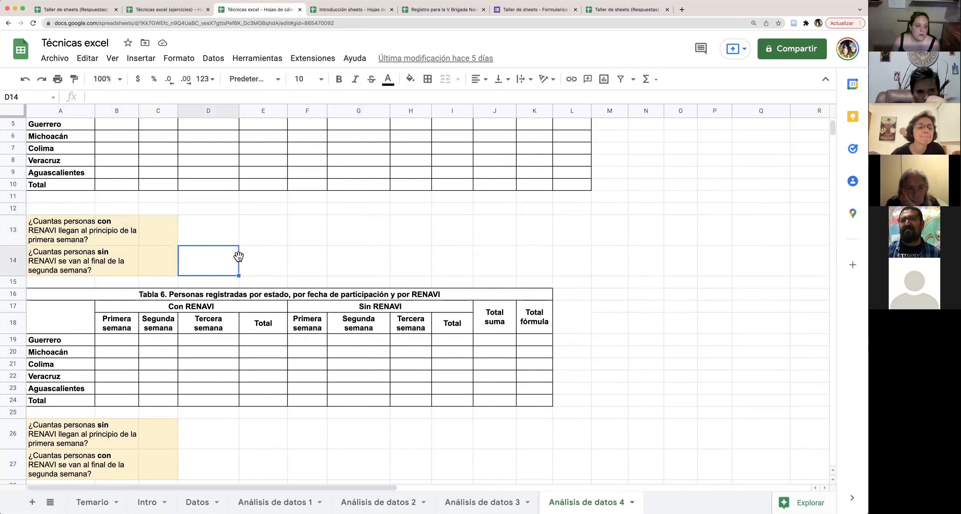
click(70, 238)
drag(141, 265, 160, 267)
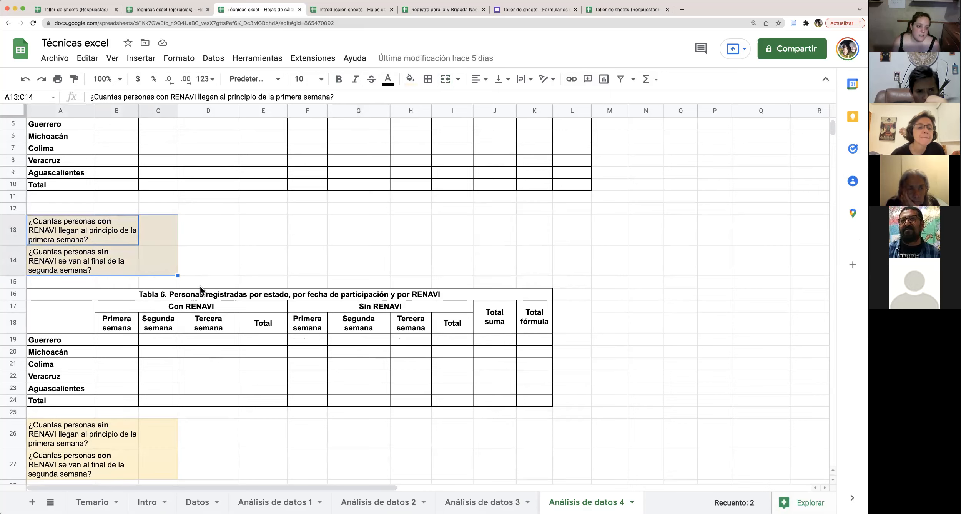
scroll(200, 293, down, 3)
click(241, 189)
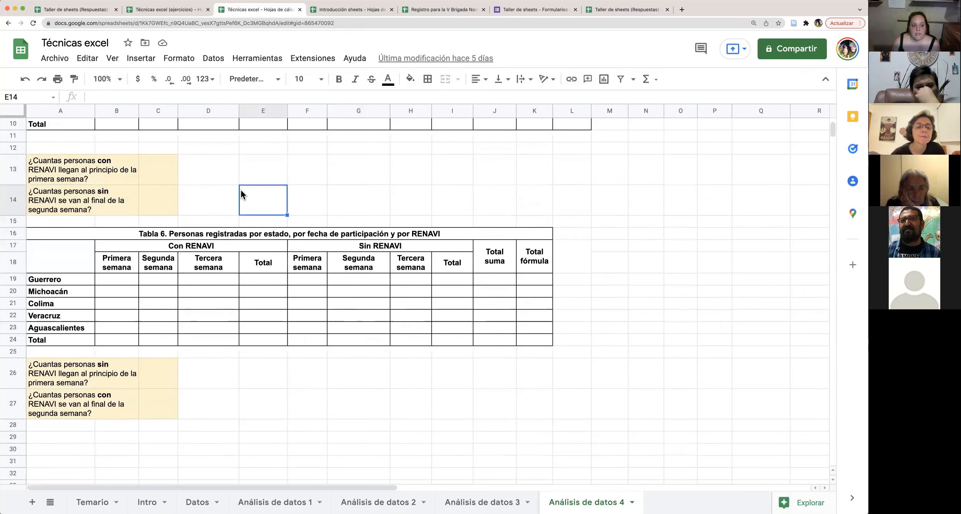
scroll(241, 189, up, 5)
scroll(241, 189, right, 1)
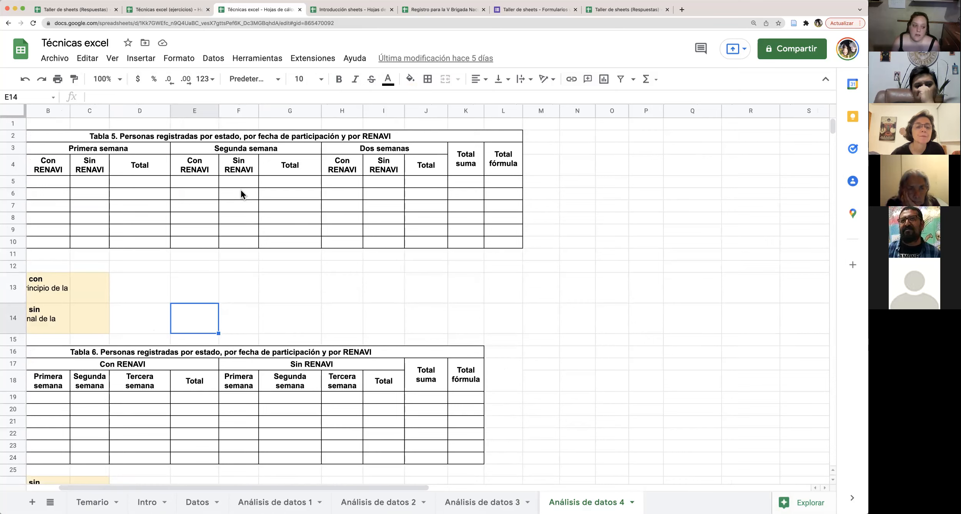
scroll(209, 289, left, 1)
click(112, 294)
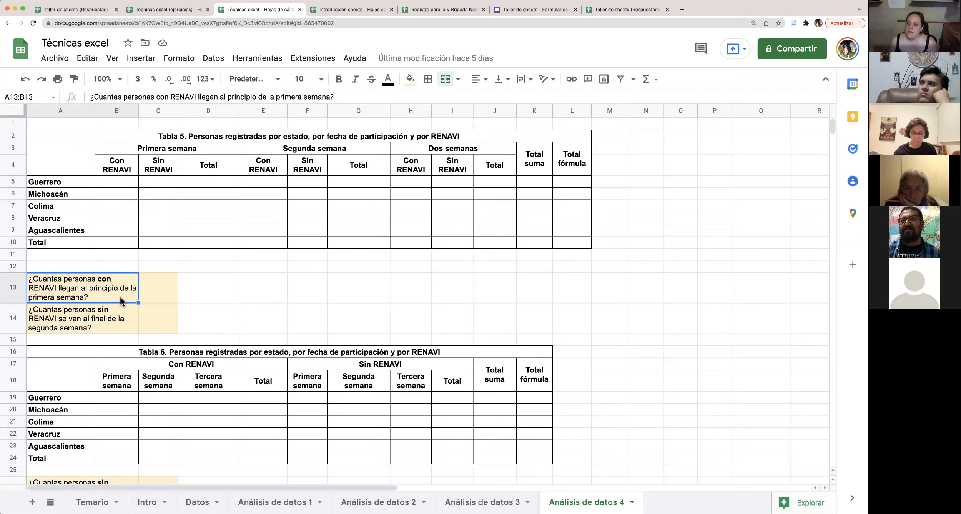
click(349, 313)
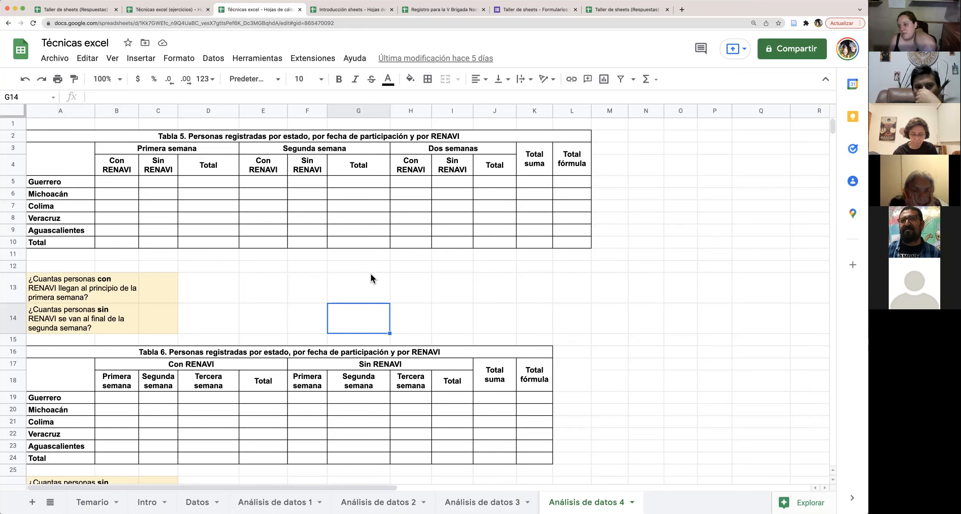
Return to the Análisis de datos 2 sheet with Tabla 1 and Tabla 2
click(483, 502)
click(487, 502)
click(385, 502)
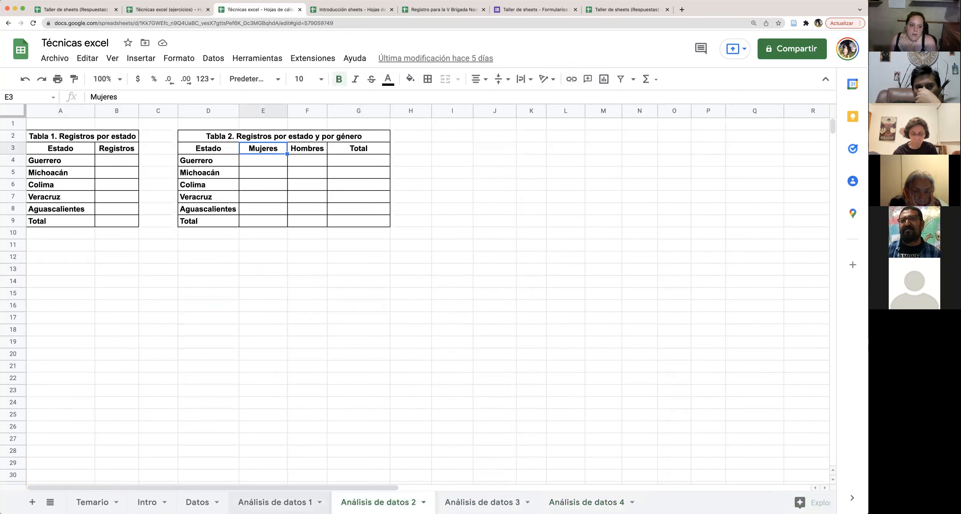
click(308, 502)
click(379, 501)
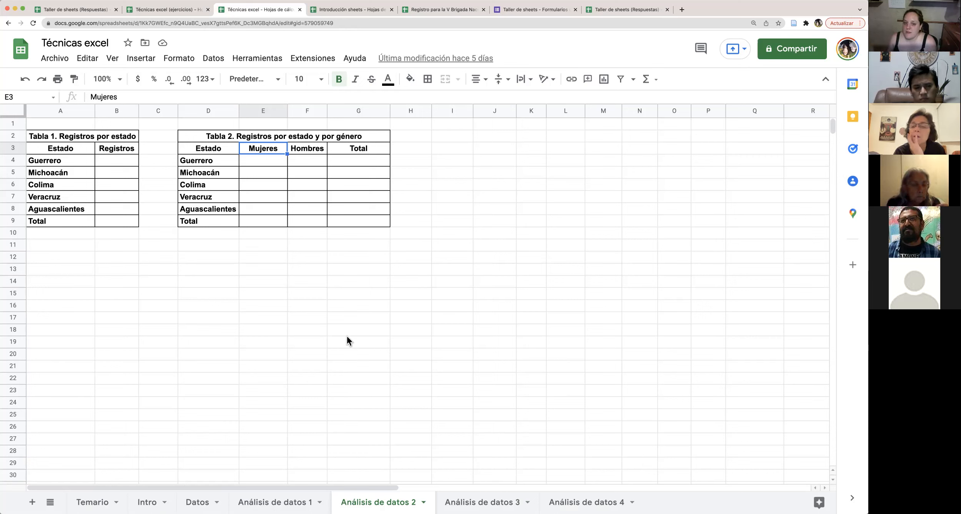
click(346, 293)
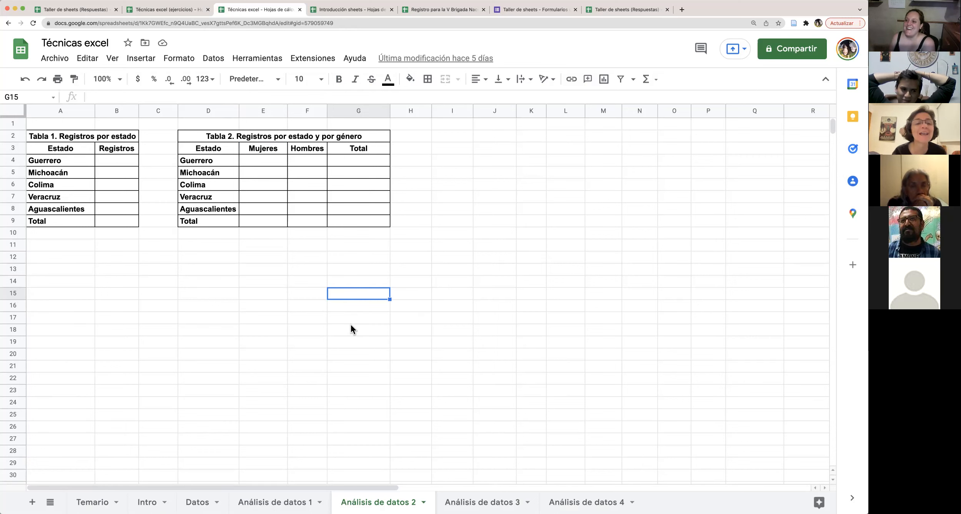
click(481, 262)
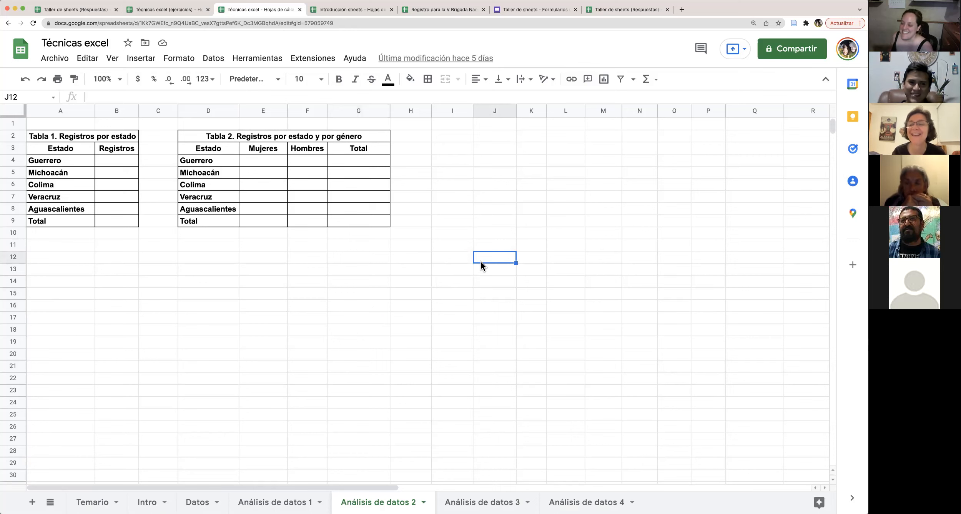
click(269, 317)
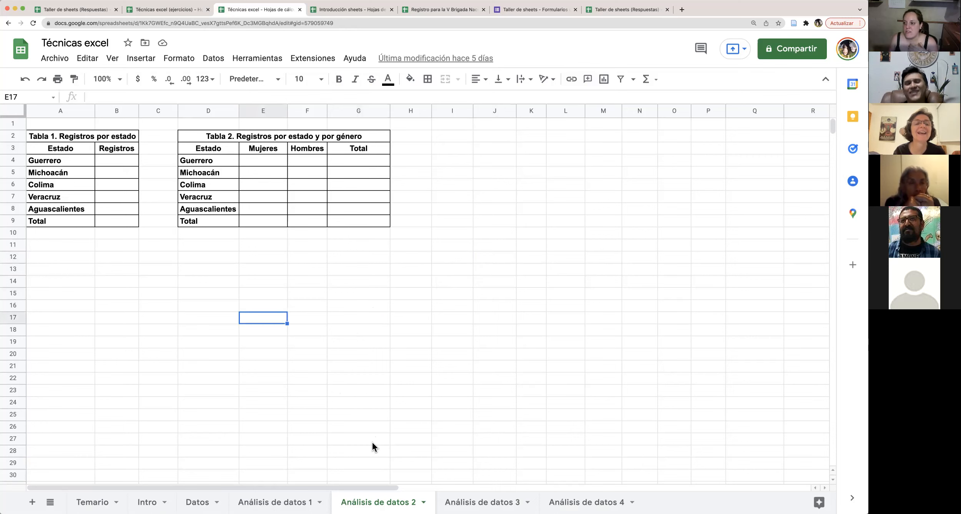
double_click(350, 333)
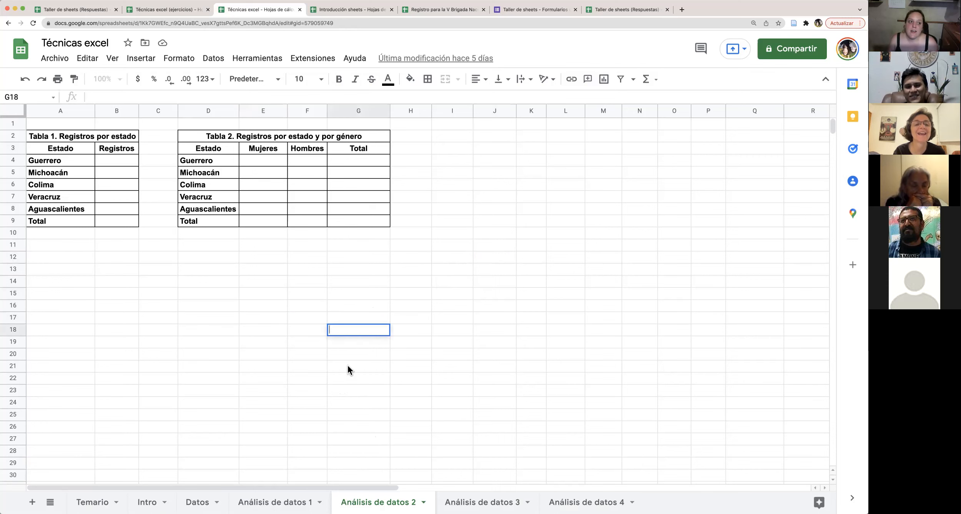
Open the Temario sheet and review its topics from Nociones introductorias to Analizar datos en otra hoja
click(92, 502)
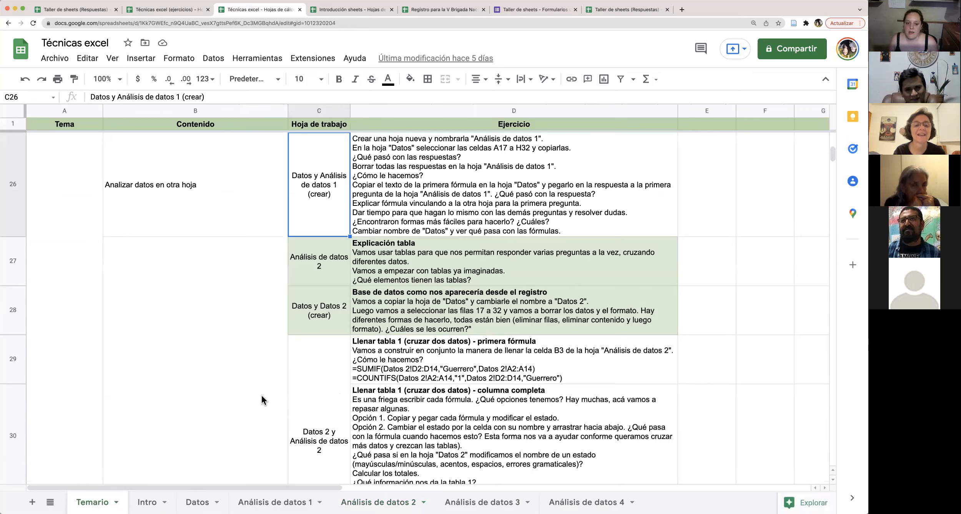
scroll(261, 395, up, 7)
scroll(261, 395, up, 5)
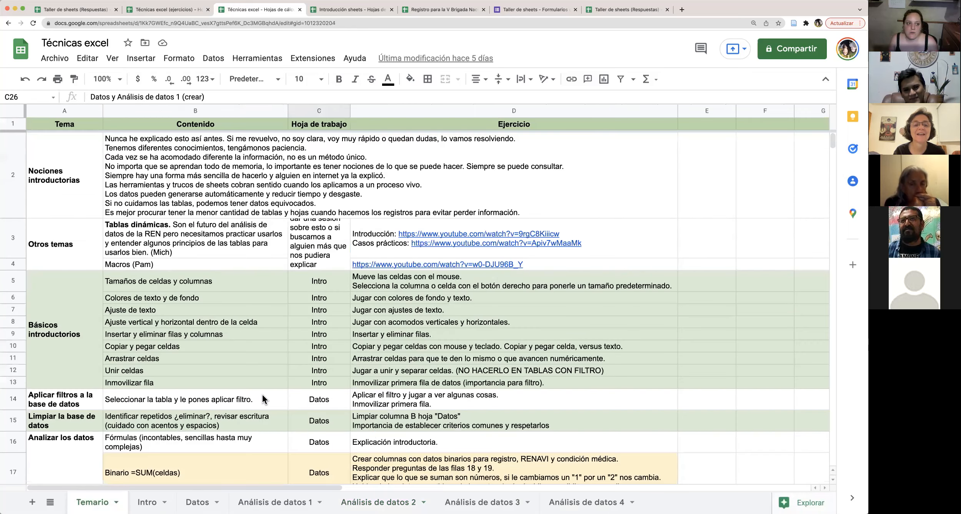
scroll(262, 394, down, 10)
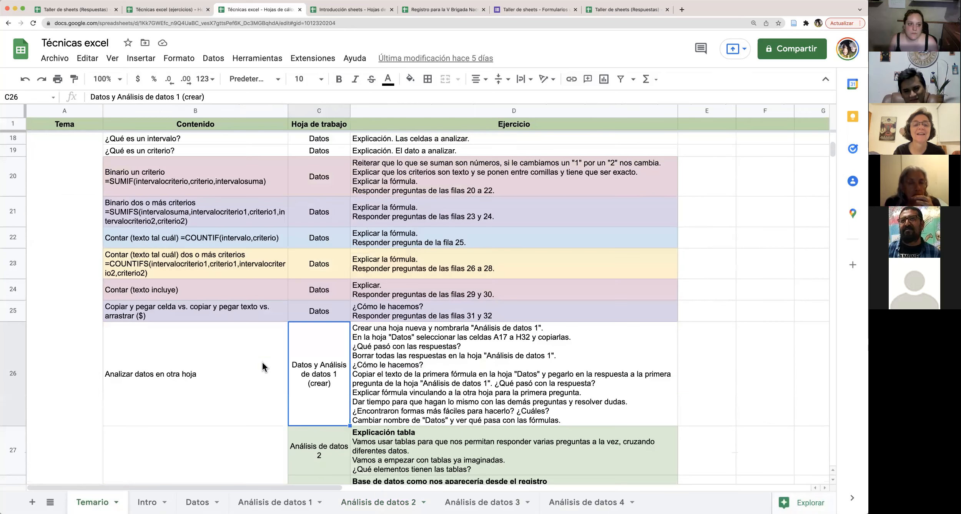
Switch to the Técnicas excel (ejercicios) spreadsheet and rename the Copia de Datos sheet as Datos 1
click(175, 10)
click(292, 289)
click(88, 502)
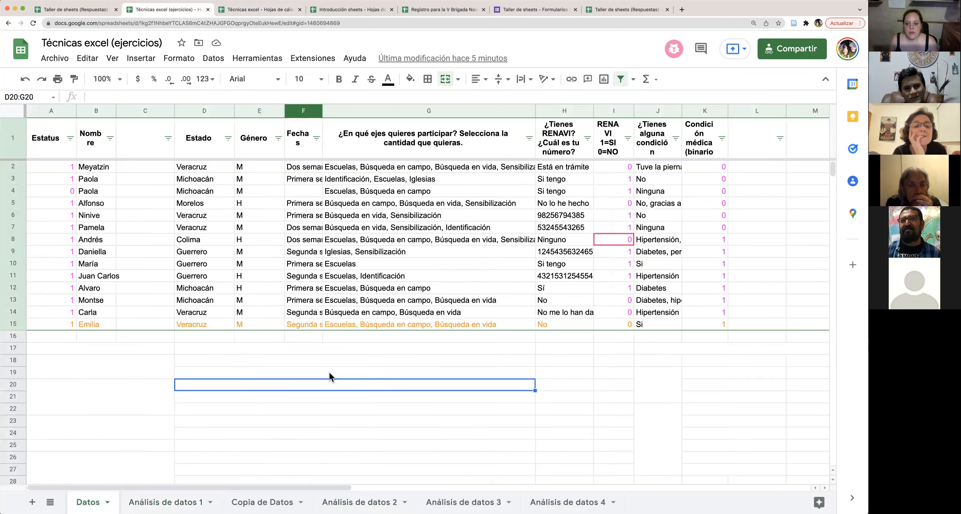
click(329, 372)
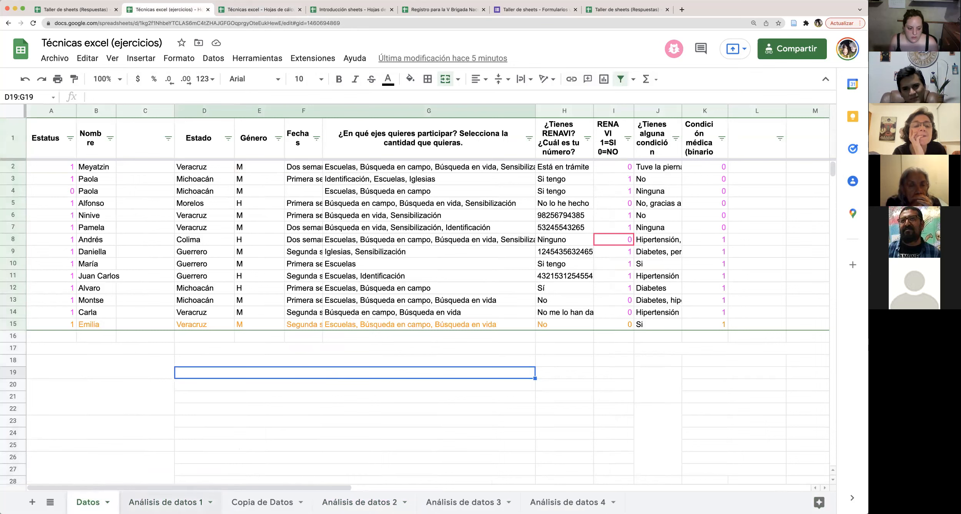
double_click(270, 502)
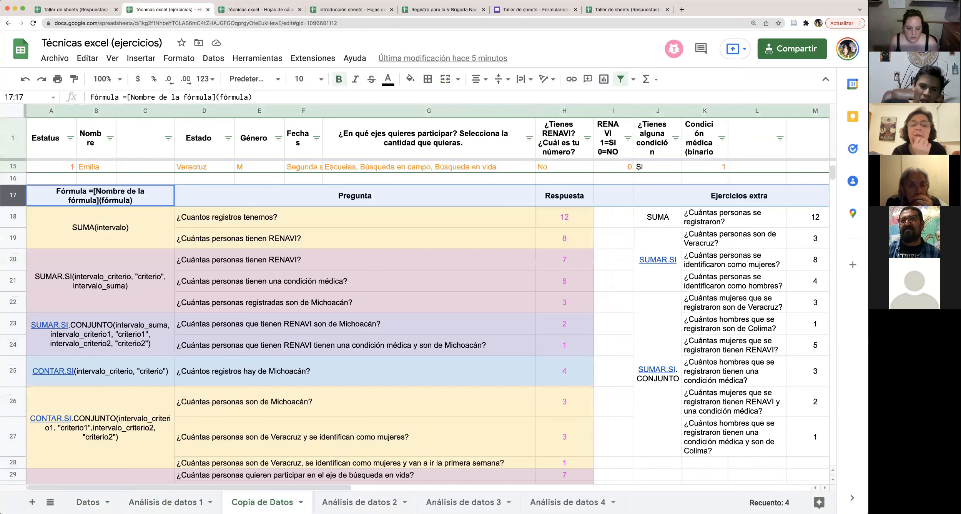
click(270, 502)
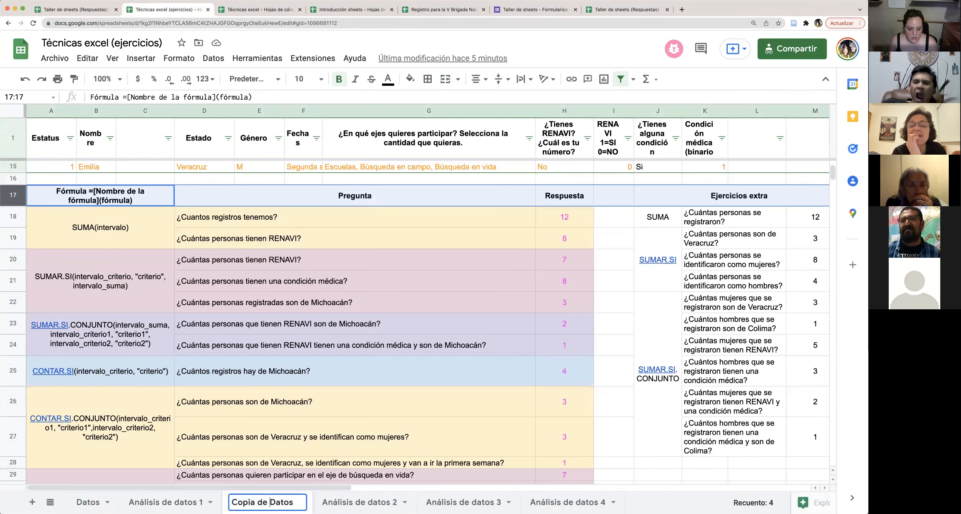
drag(270, 502, 231, 503)
key(BackSpace)
key(Right)
key(Right)
text(1)
key(Return)
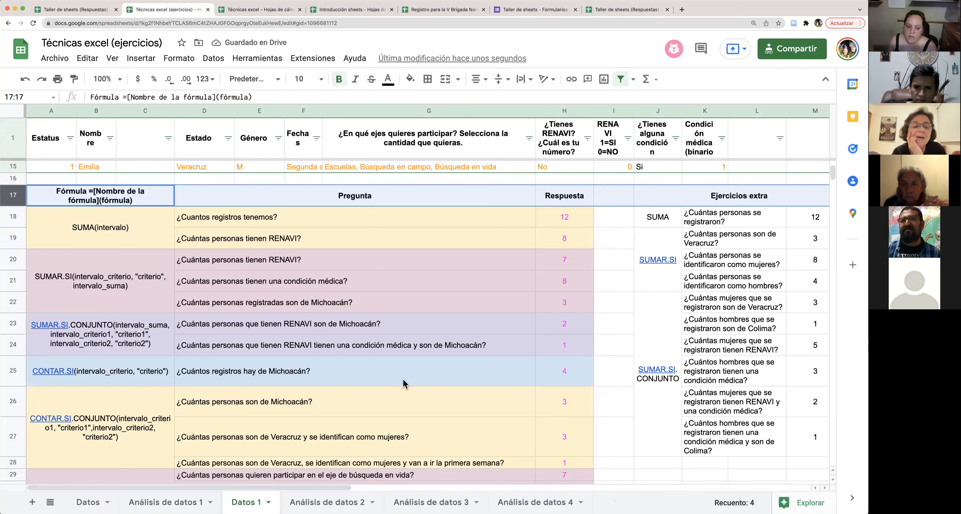
Move the Datos 1 sheet to the front of the sheet order and rename the Datos sheet as Datos 2
click(400, 398)
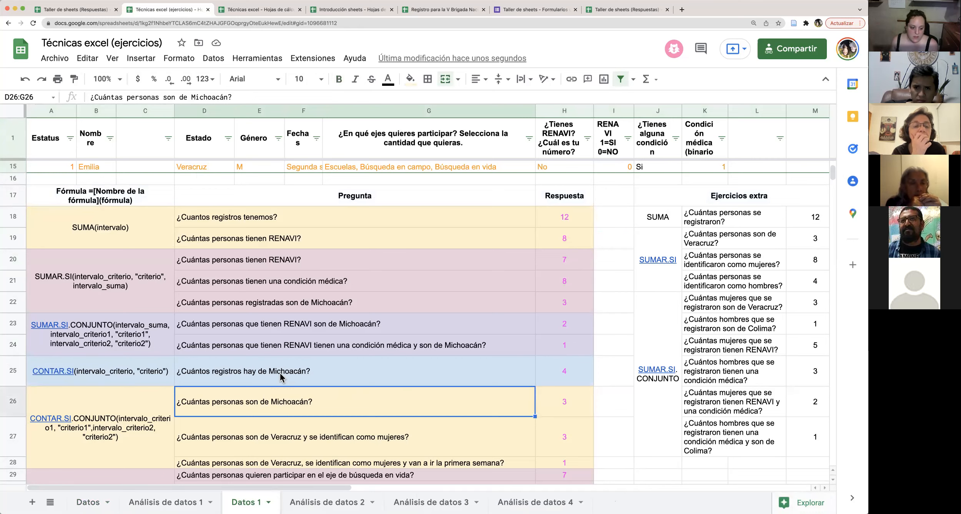
drag(162, 499, 96, 500)
double_click(146, 502)
click(158, 502)
text(2)
click(281, 384)
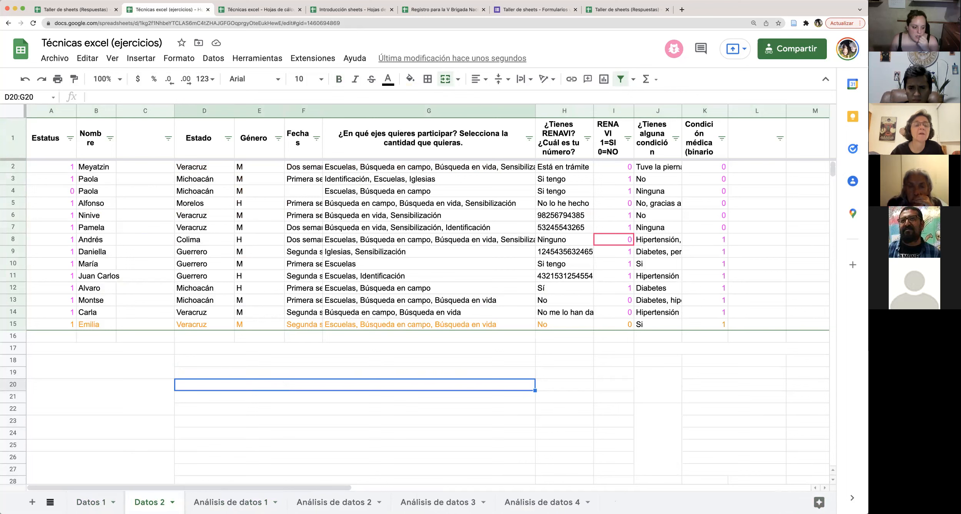
Add a new sheet, place it before all the others and name it Videos de las sesiones
click(33, 501)
drag(209, 501, 88, 500)
double_click(87, 502)
text(Videos de las)
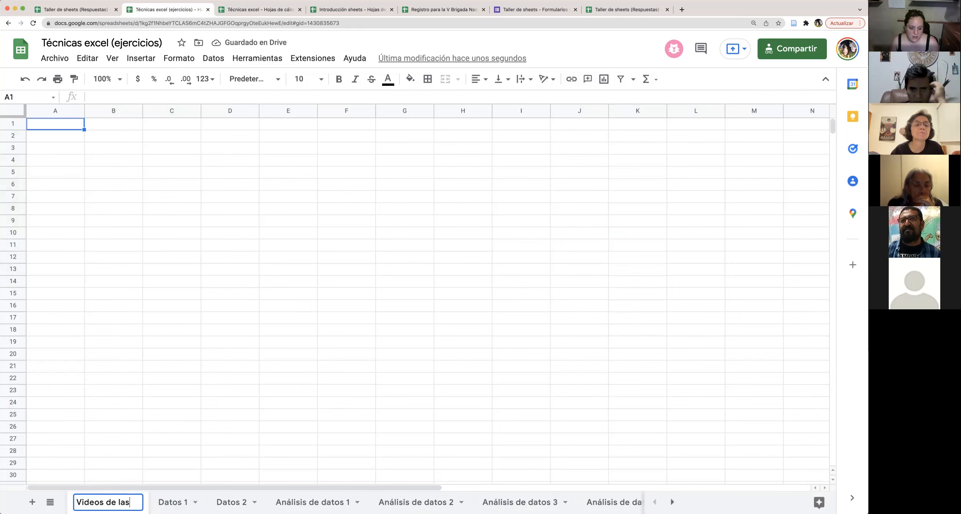
text( sesiones)
click(211, 297)
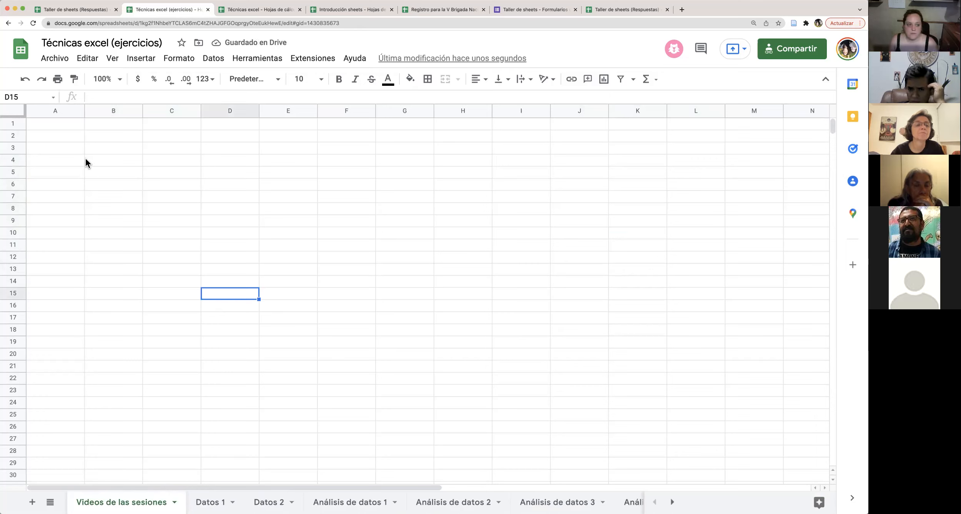
Enter "Sesión 1" in cell A2 of the Videos de las sesiones sheet
click(60, 135)
text(Sesi)
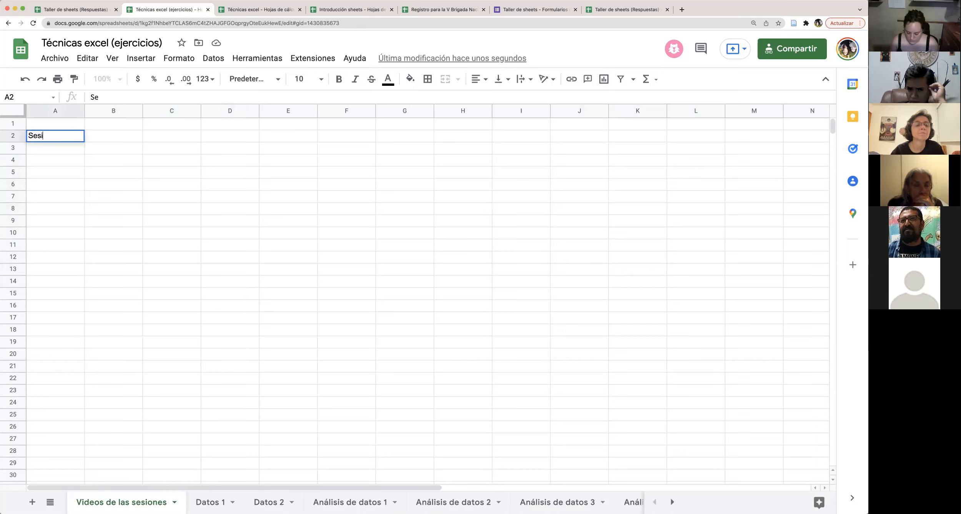
text(ón 1)
key(Return)
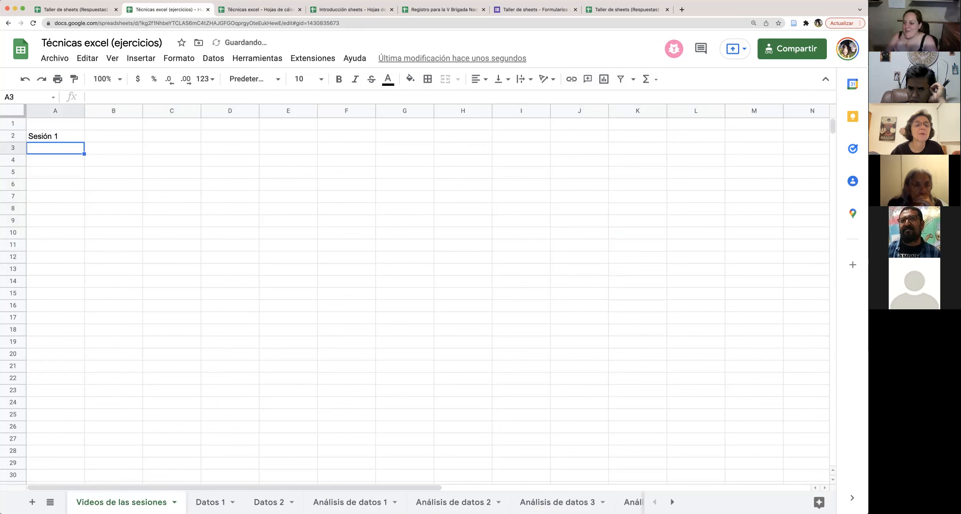
scroll(337, 305, down, 5)
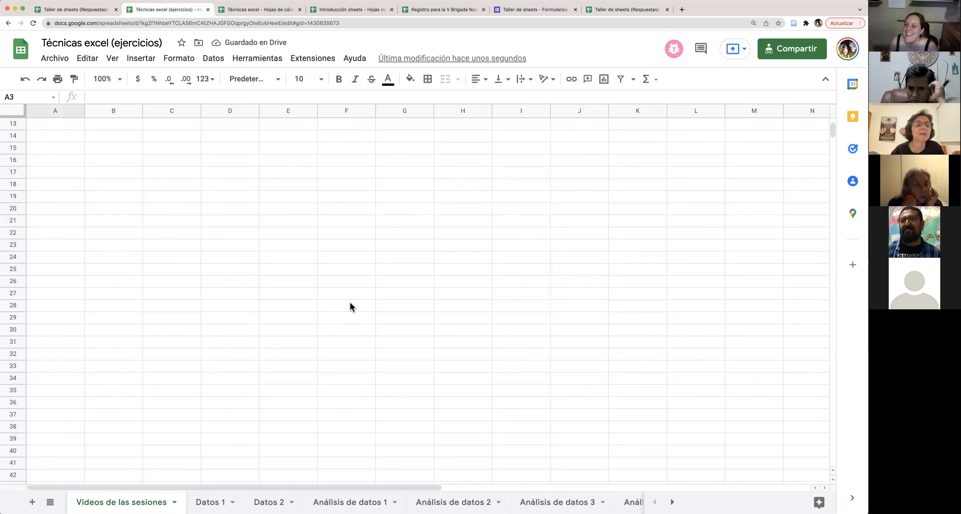